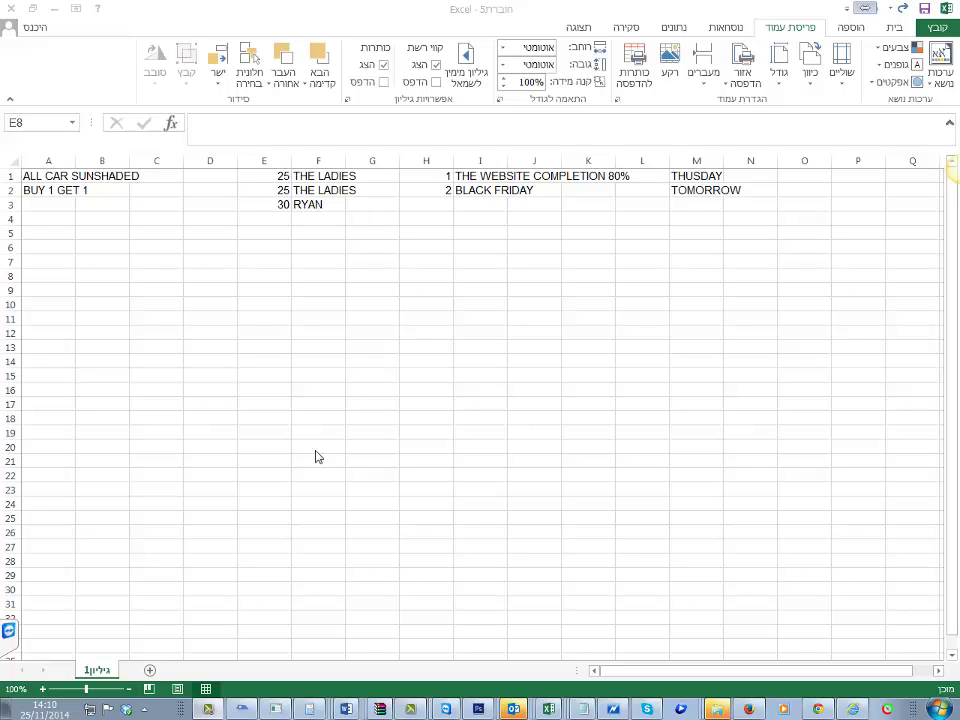
pyautogui.moveTo(34, 710)
pyautogui.moveTo(276, 178); pyautogui.dragTo(328, 210)
pyautogui.click(318, 205)
pyautogui.click(283, 180)
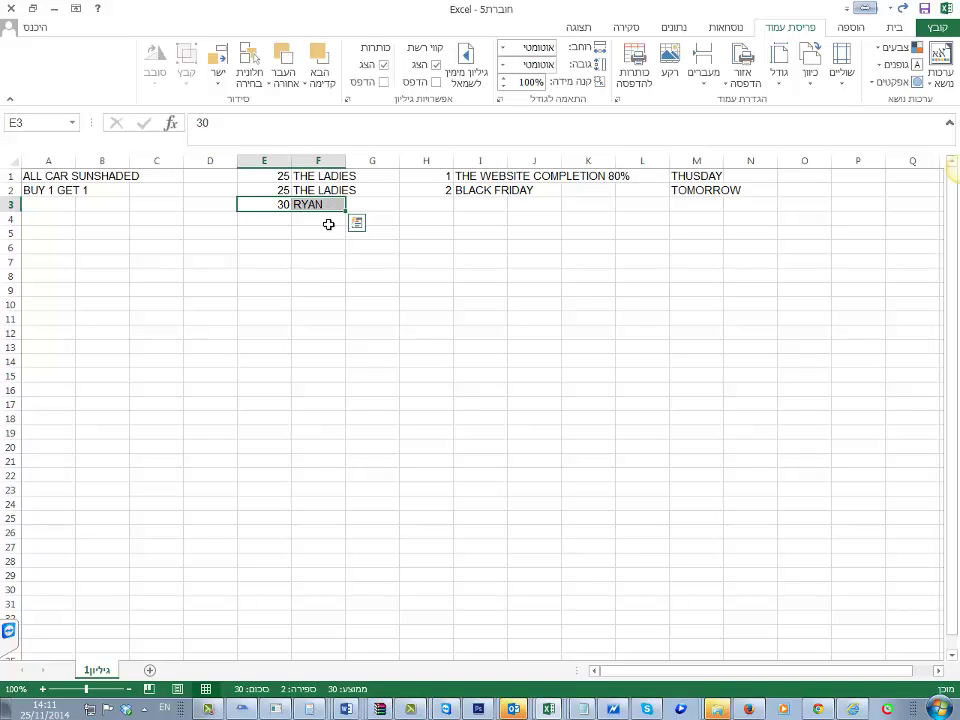
pyautogui.click(305, 232)
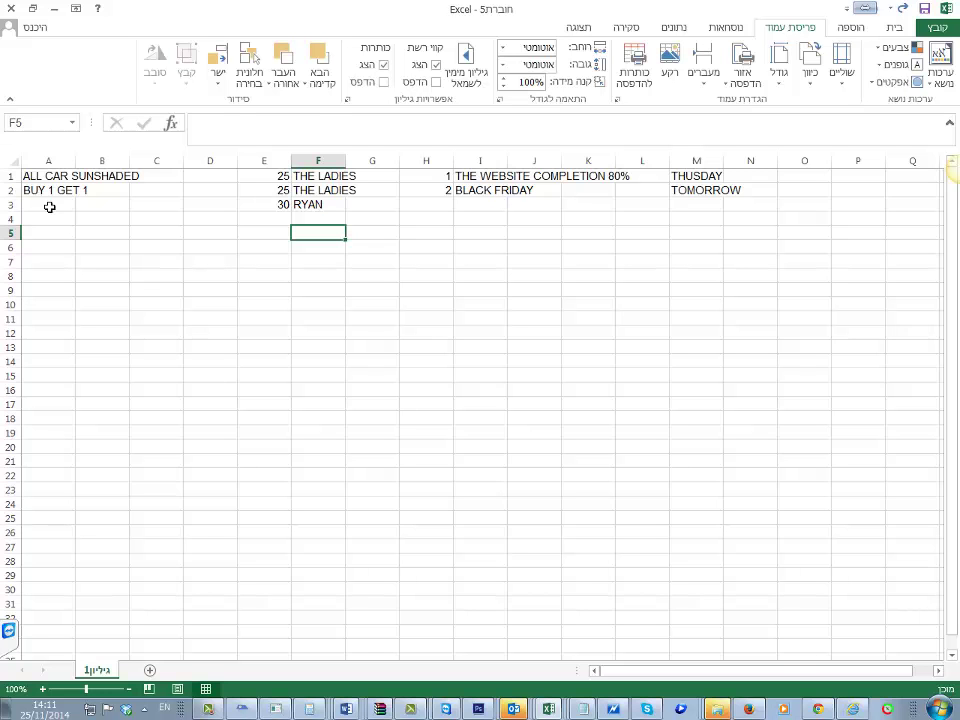
# Step: Append "+ HOSEZZLE" to the product text in cell A1
pyautogui.click(72, 180)
pyautogui.moveTo(75, 180); pyautogui.dragTo(122, 176)
pyautogui.click(100, 190)
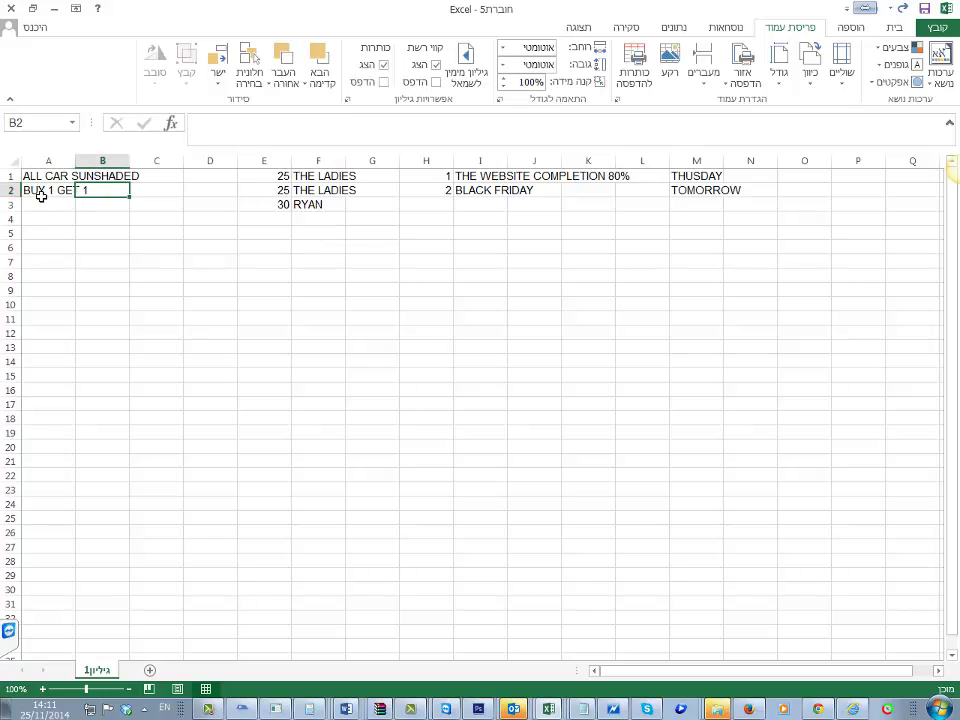
pyautogui.click(40, 190)
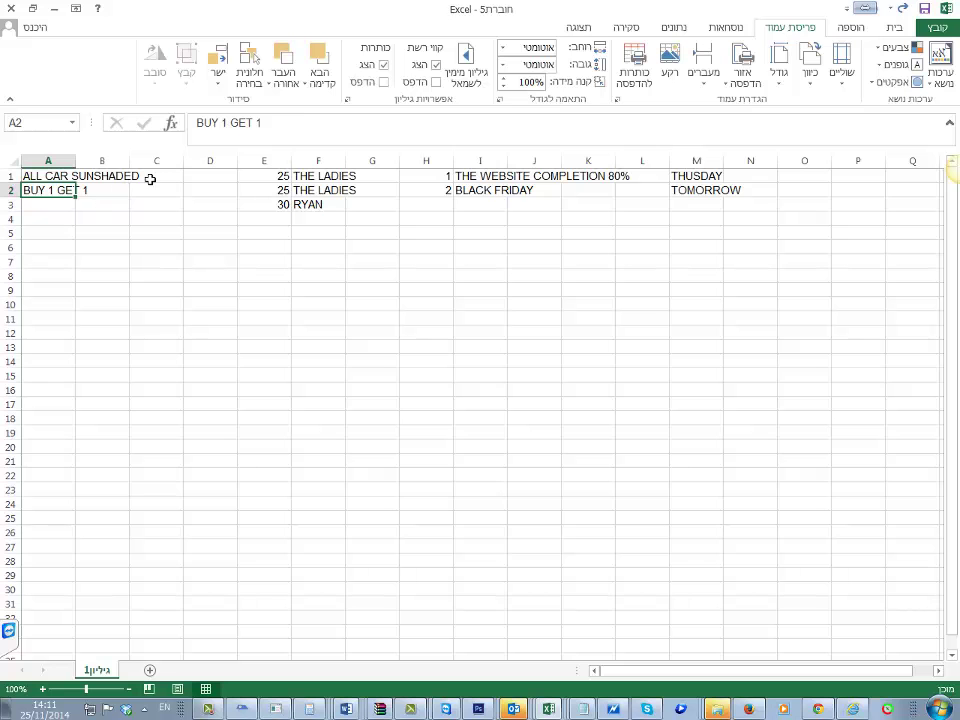
pyautogui.click(77, 177)
pyautogui.press('F2')
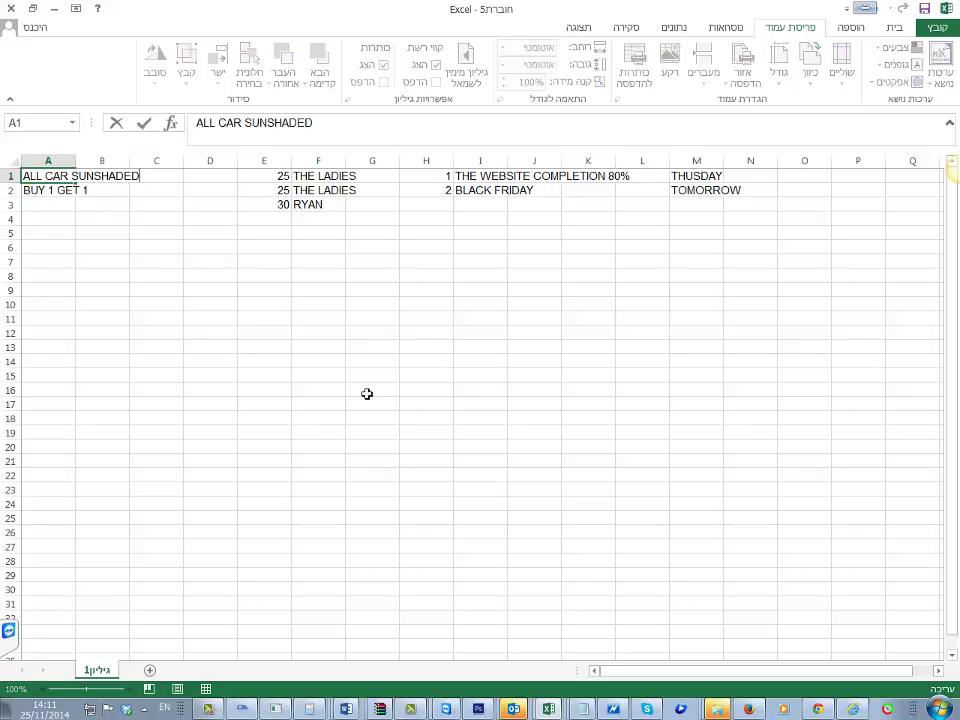
pyautogui.write('+ HOSEZZLE')
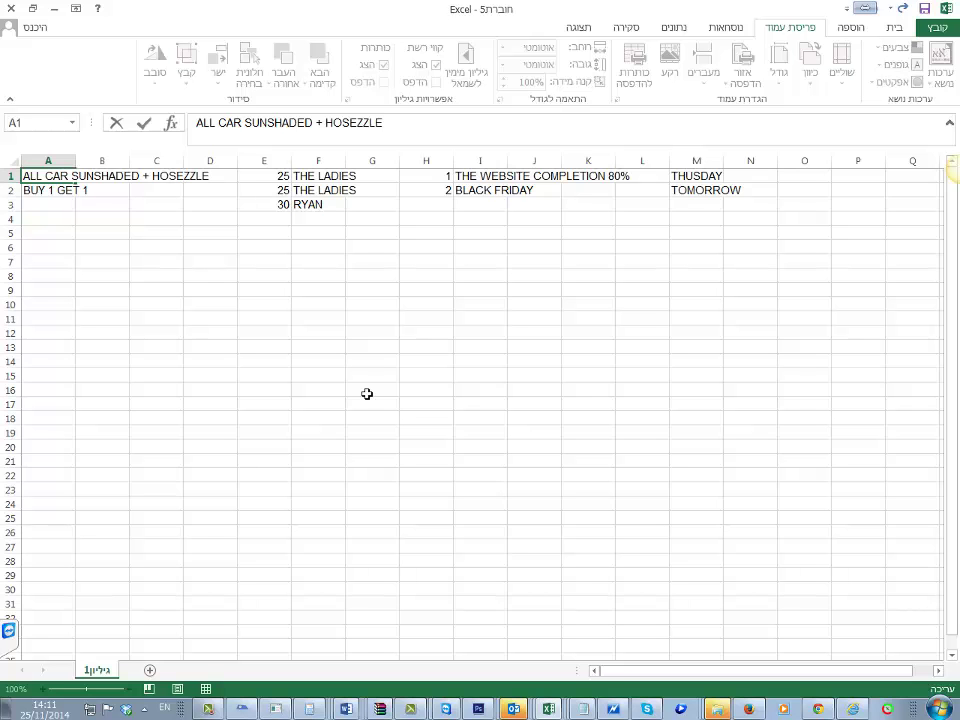
pyautogui.press('Return')
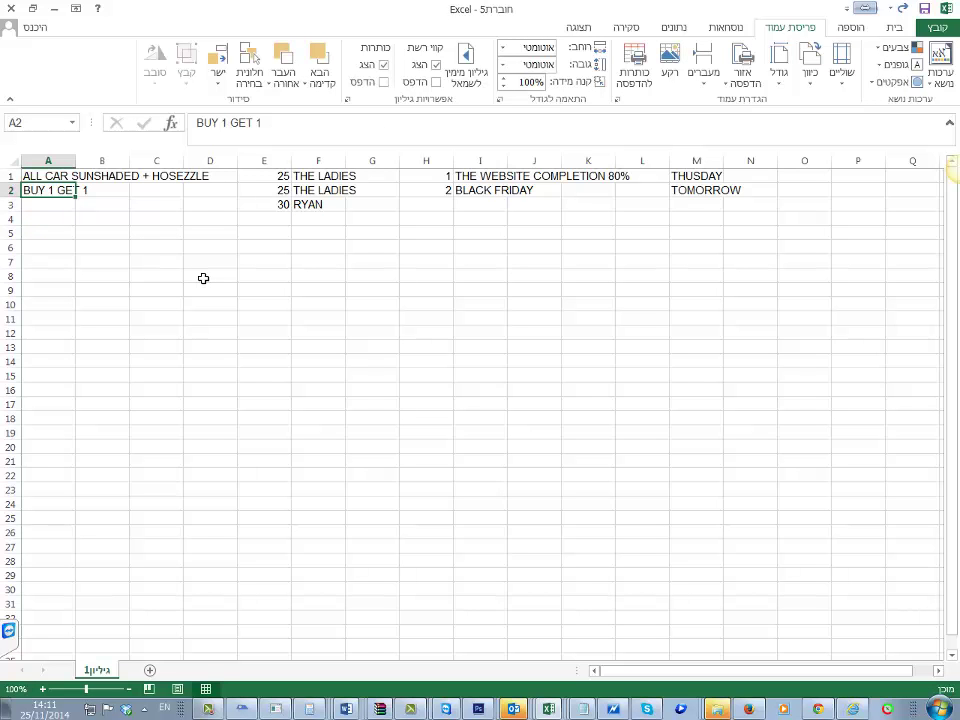
# Step: Append "+ DERMAROLLER" to the product text in cell A1 and widen column D to fit the whole line
pyautogui.press('Return')
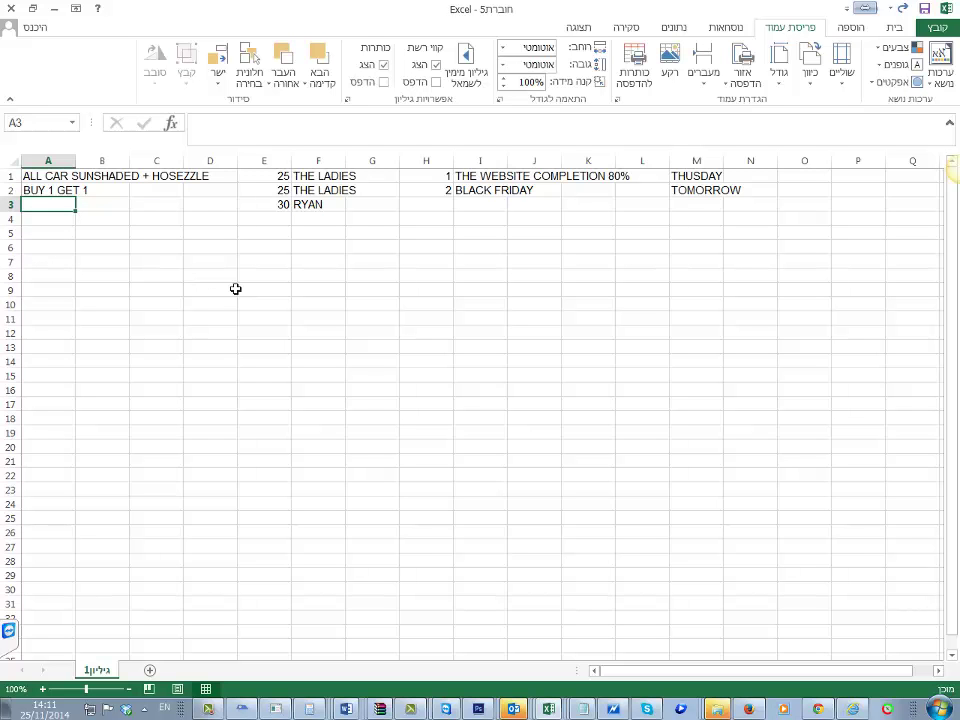
pyautogui.press('Up')
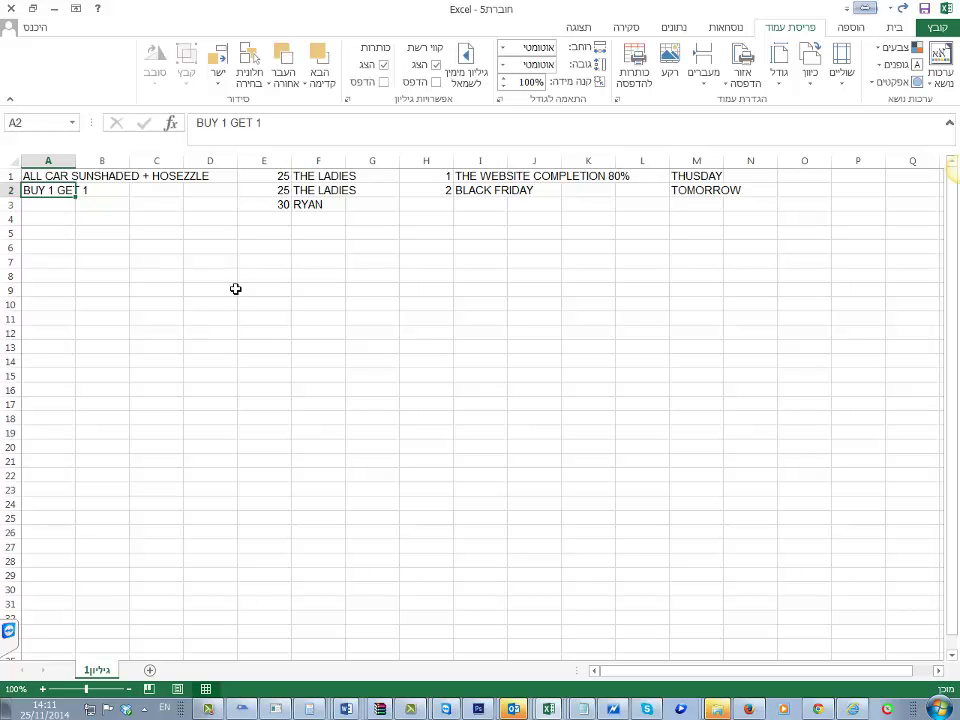
pyautogui.press('Down')
pyautogui.press('Up')
pyautogui.press('Up')
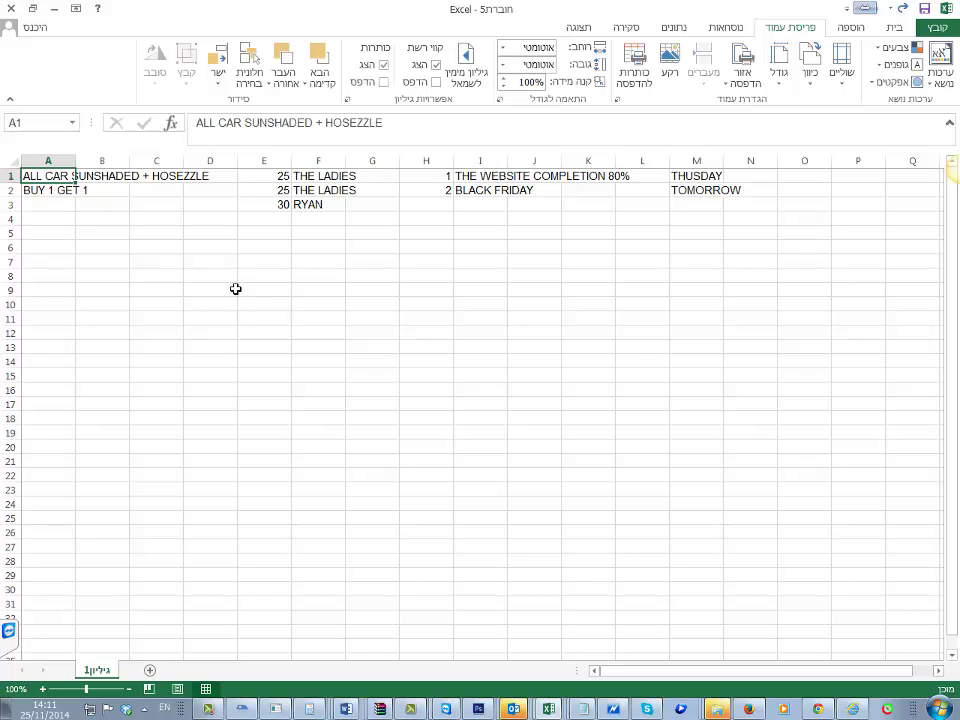
pyautogui.press('F1')
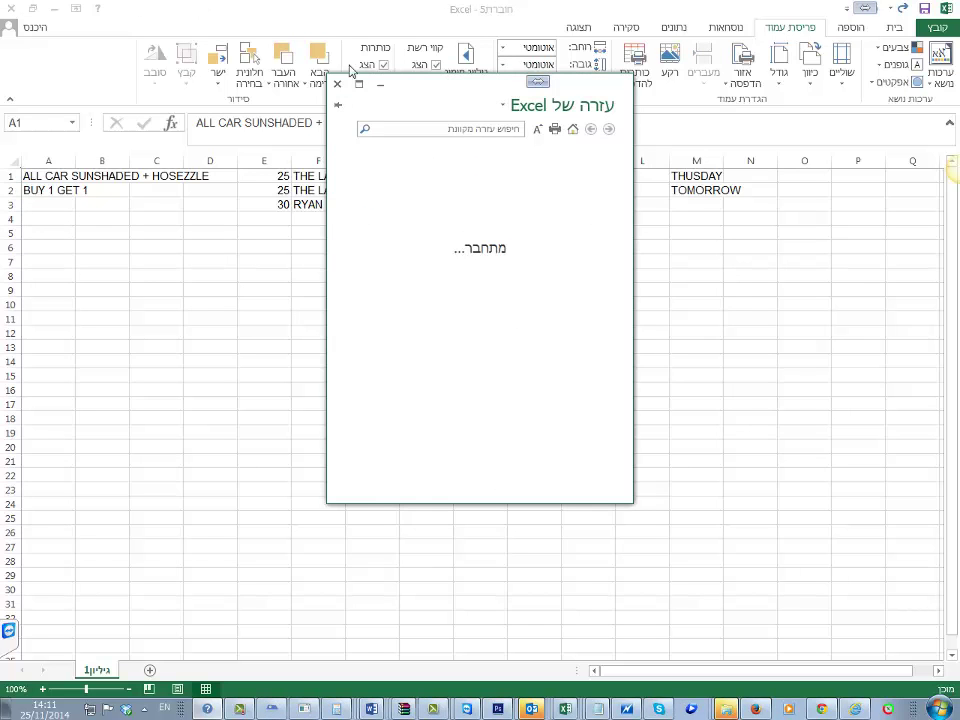
pyautogui.click(271, 106)
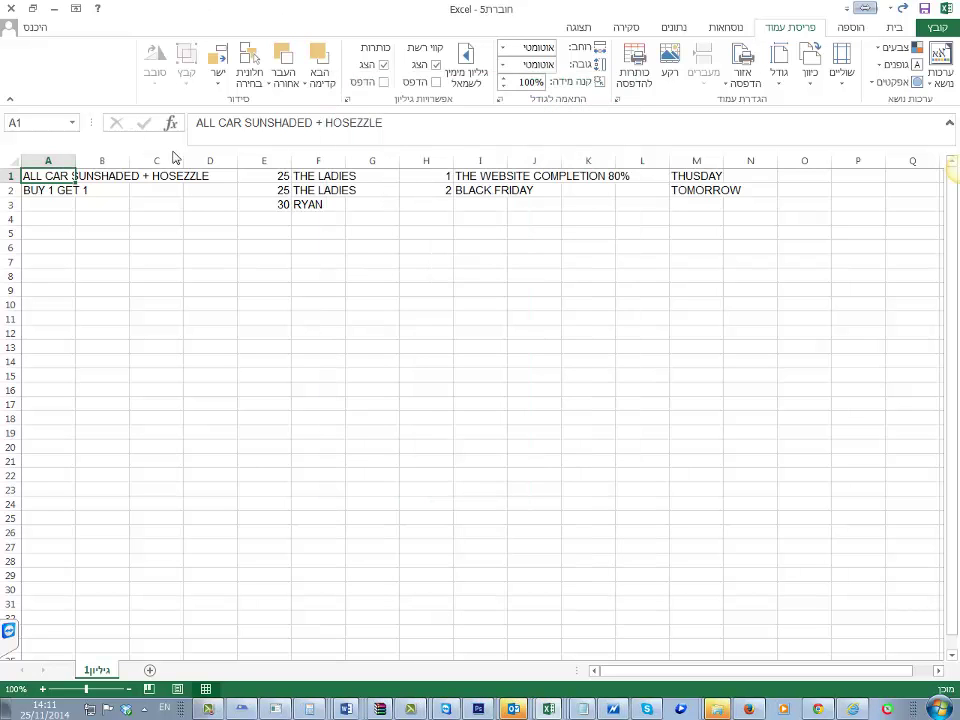
pyautogui.press('F2')
pyautogui.write('+')
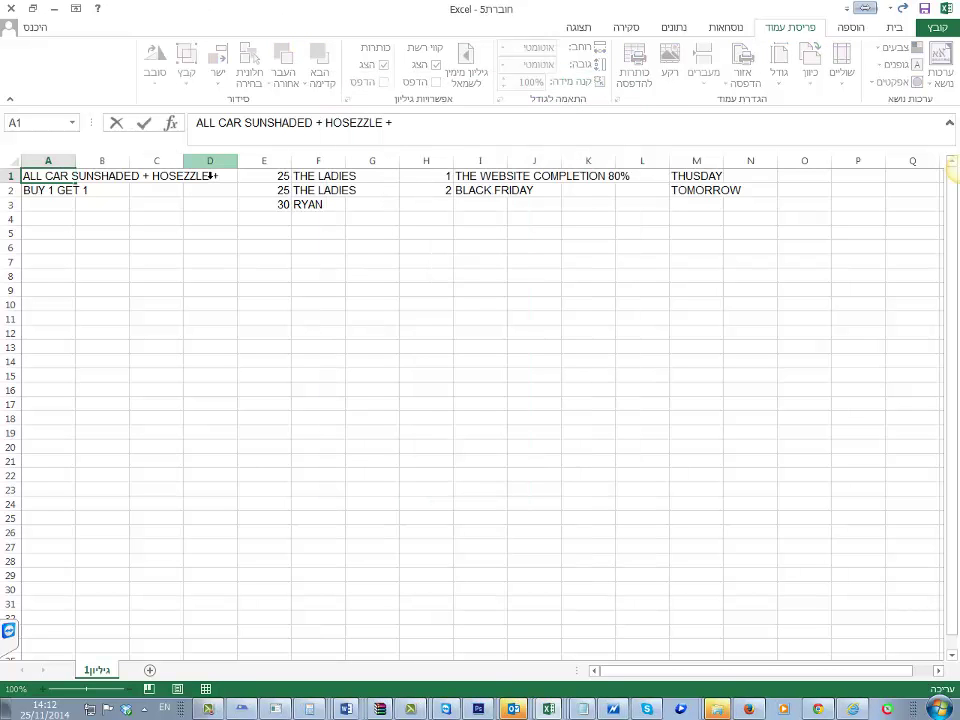
pyautogui.write(' DERMAROLLER')
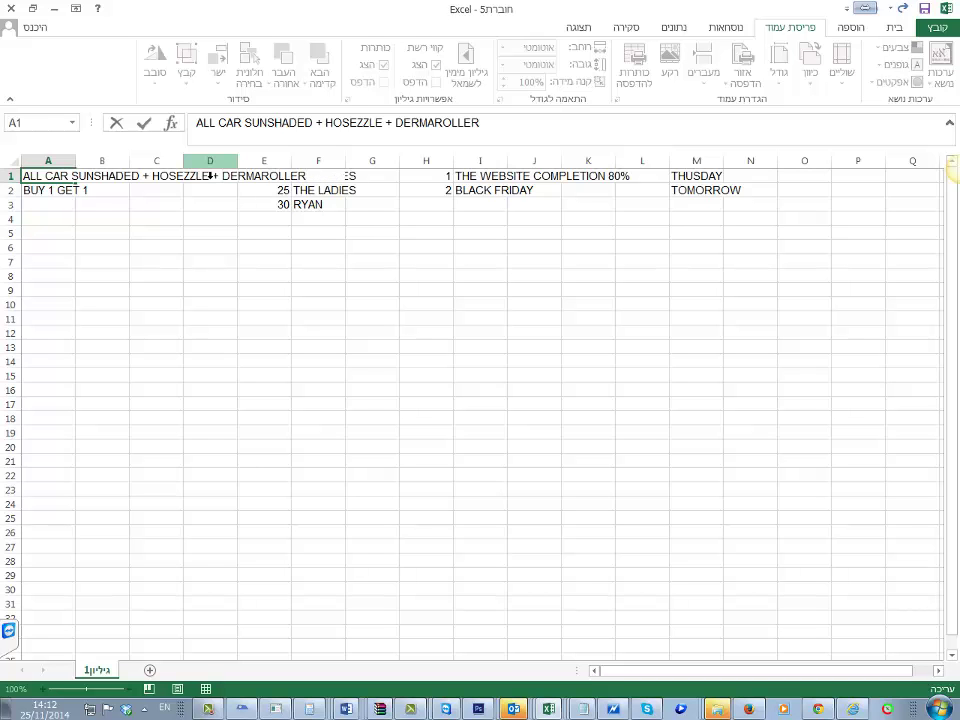
pyautogui.press('Return')
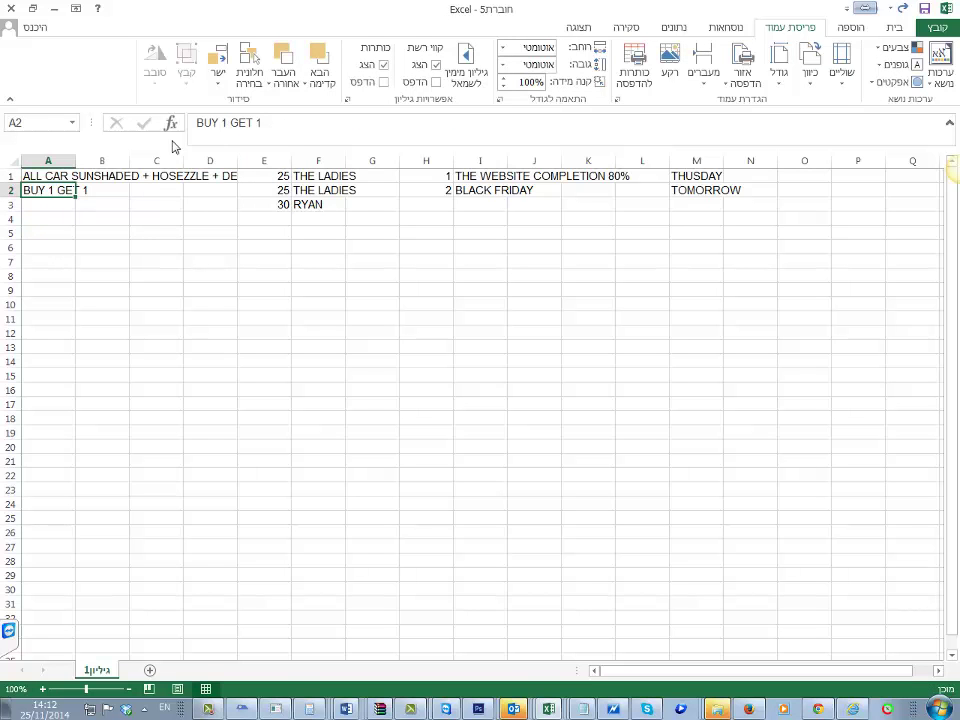
pyautogui.moveTo(237, 161); pyautogui.dragTo(387, 165)
# Step: Enter "10$ OFF FOR THE INVERTER + THE MEAT THERMOMETHER" in cell A4
pyautogui.press('Return')
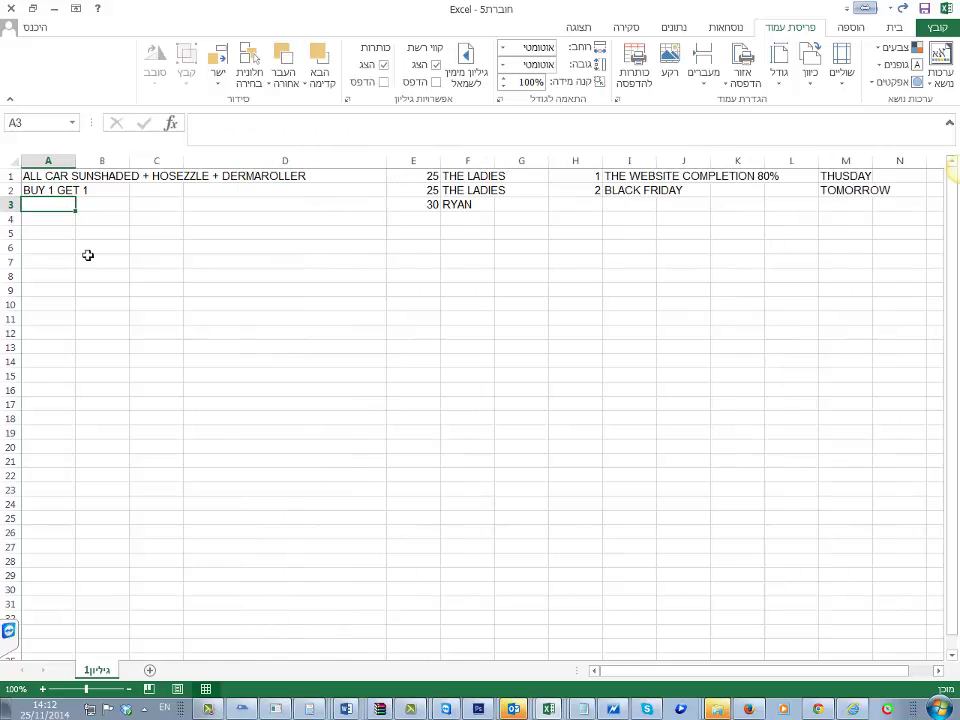
pyautogui.press('Return')
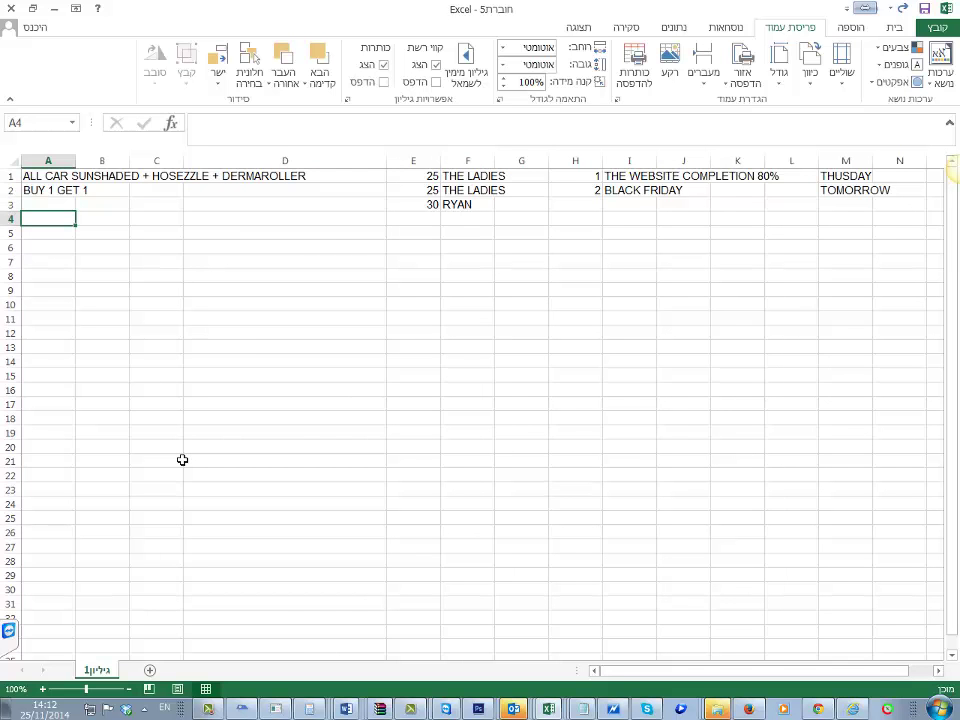
pyautogui.write('10')
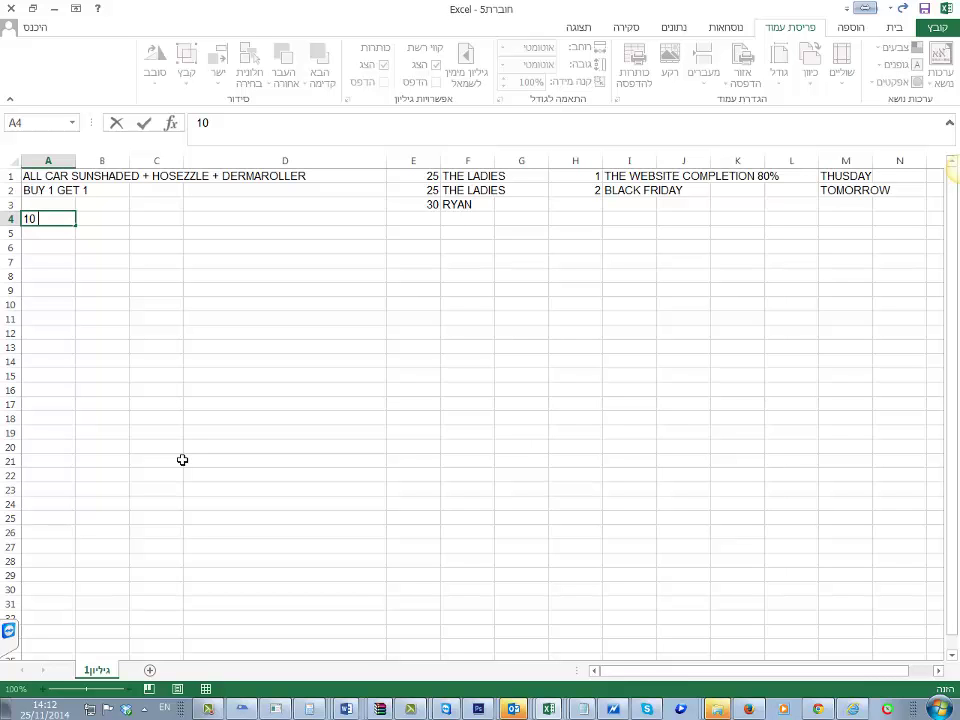
pyautogui.write('$ OFF FOR THE IN')
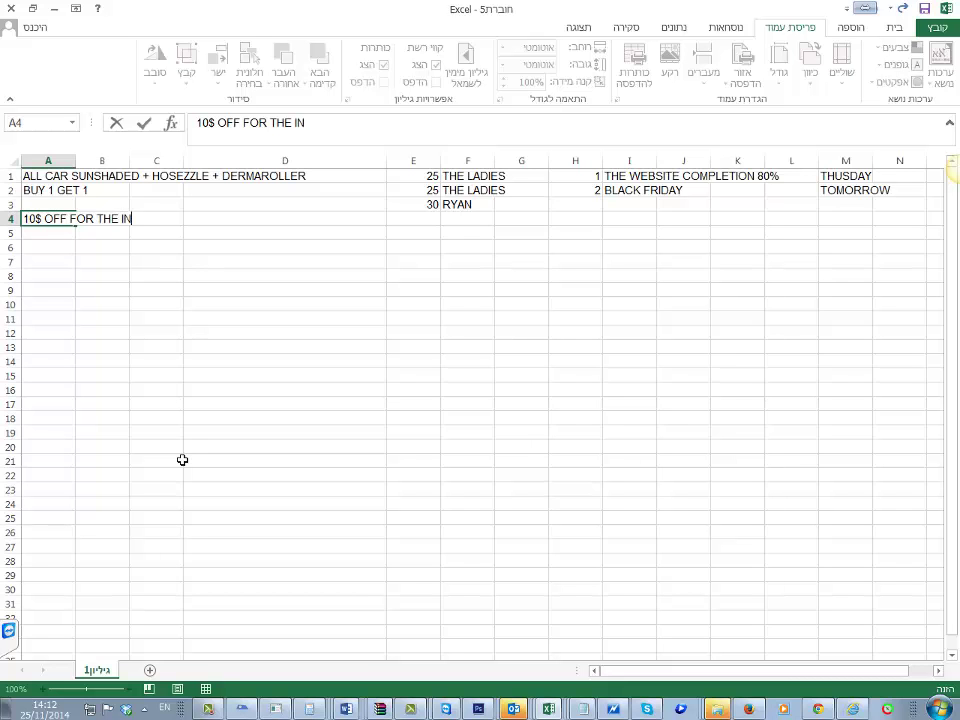
pyautogui.write('VERTER')
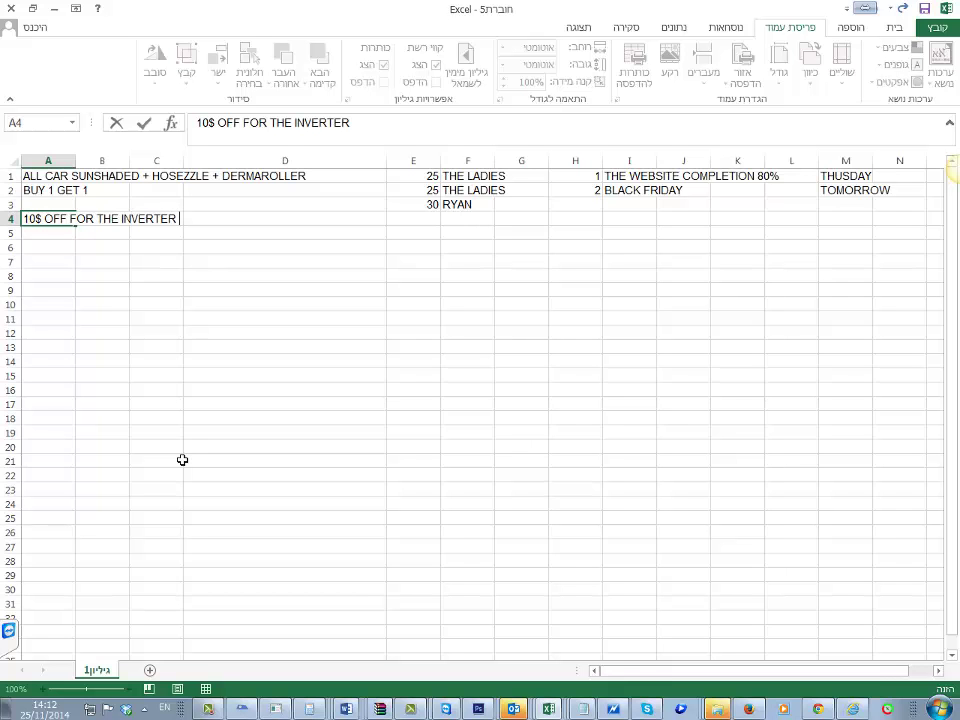
pyautogui.write(' + THE MEAT THER')
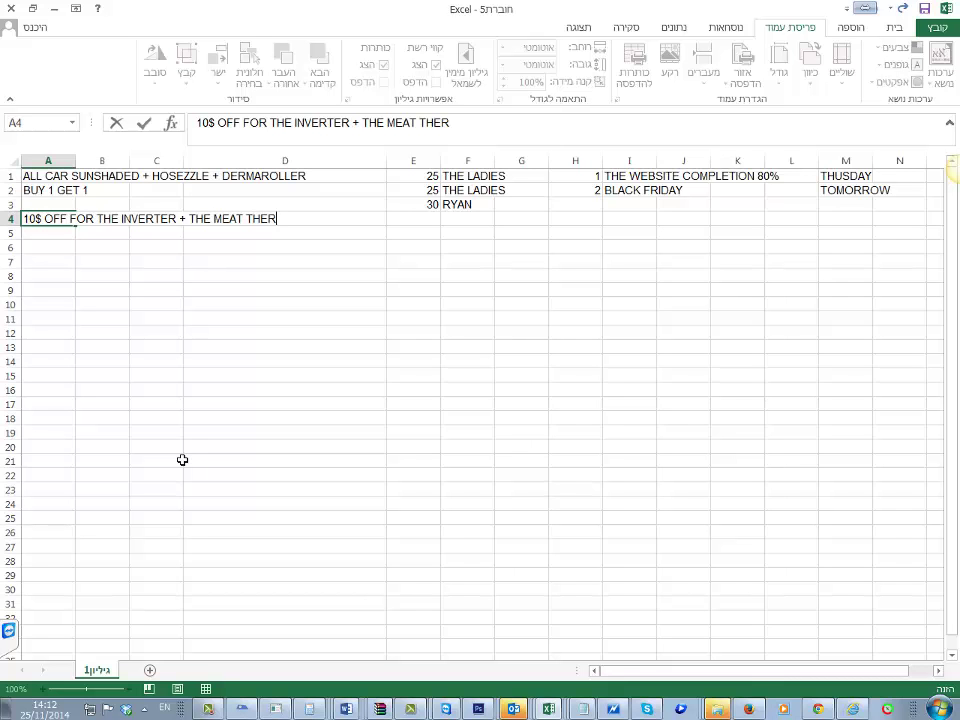
pyautogui.write('MOMET')
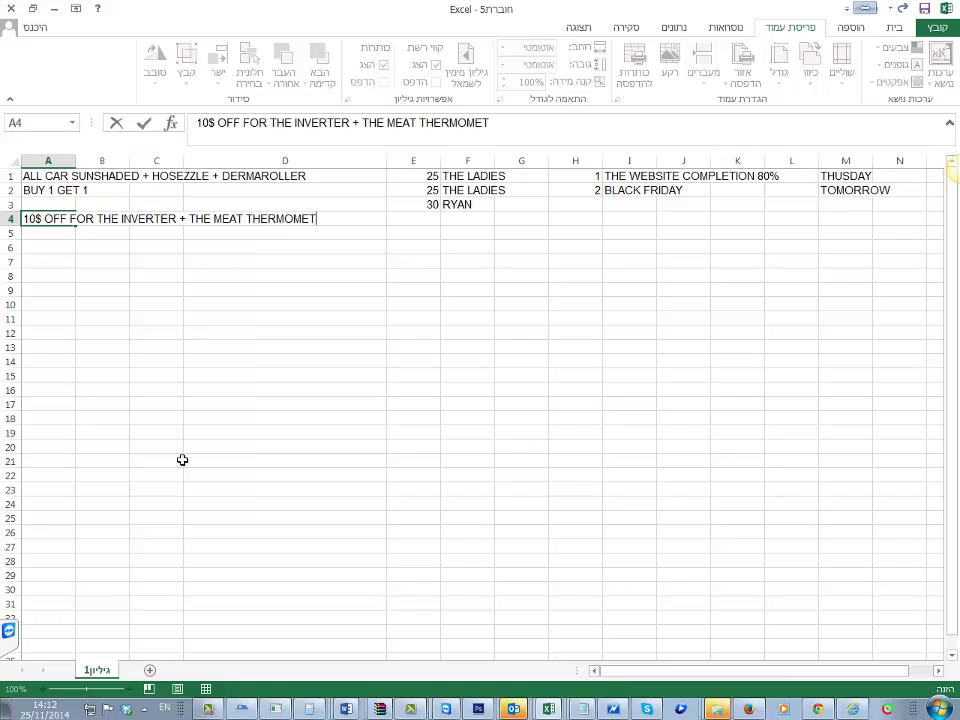
pyautogui.write('HER')
pyautogui.press('Return')
pyautogui.press('Down')
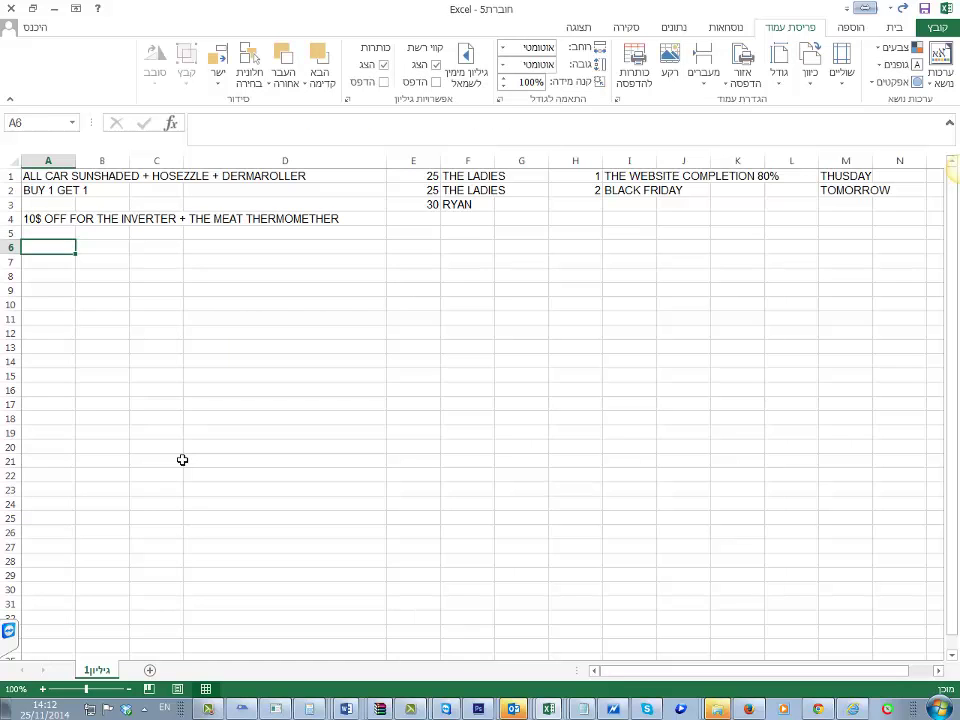
# Step: Append "+ GOGGLEX" to the product list in cell A1
pyautogui.press('Up')
pyautogui.press('Up')
pyautogui.press('Up')
pyautogui.press('Up')
pyautogui.press('Up')
pyautogui.press('F2')
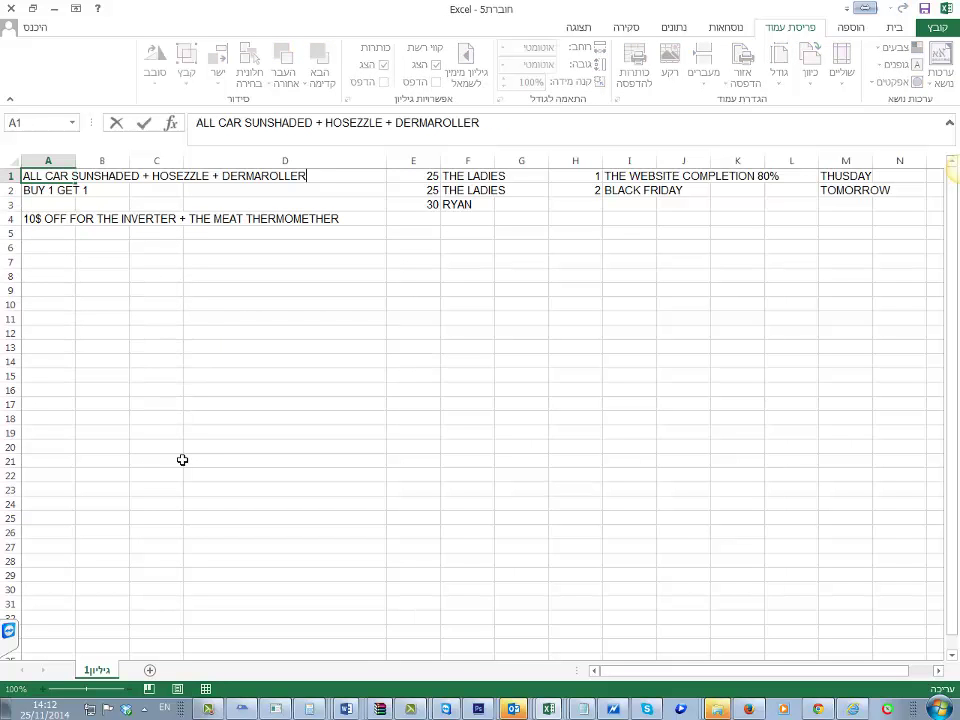
pyautogui.write('+ GOGGLEX')
pyautogui.press('Return')
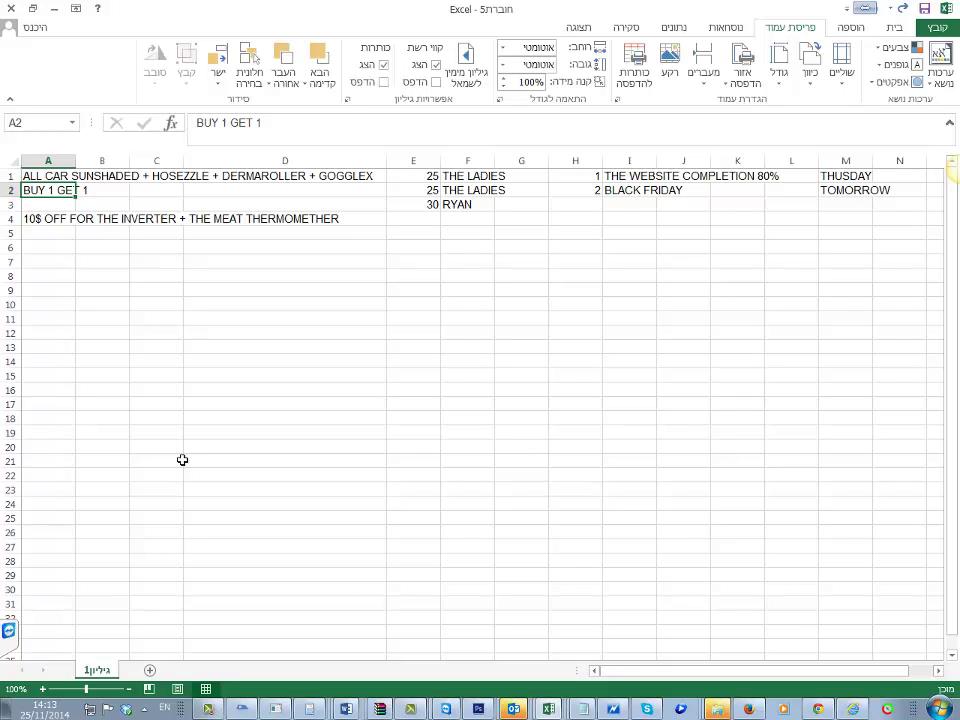
# Step: Review the product list in A1 and the promotion entries in A2 and A4
pyautogui.doubleClick(356, 179)
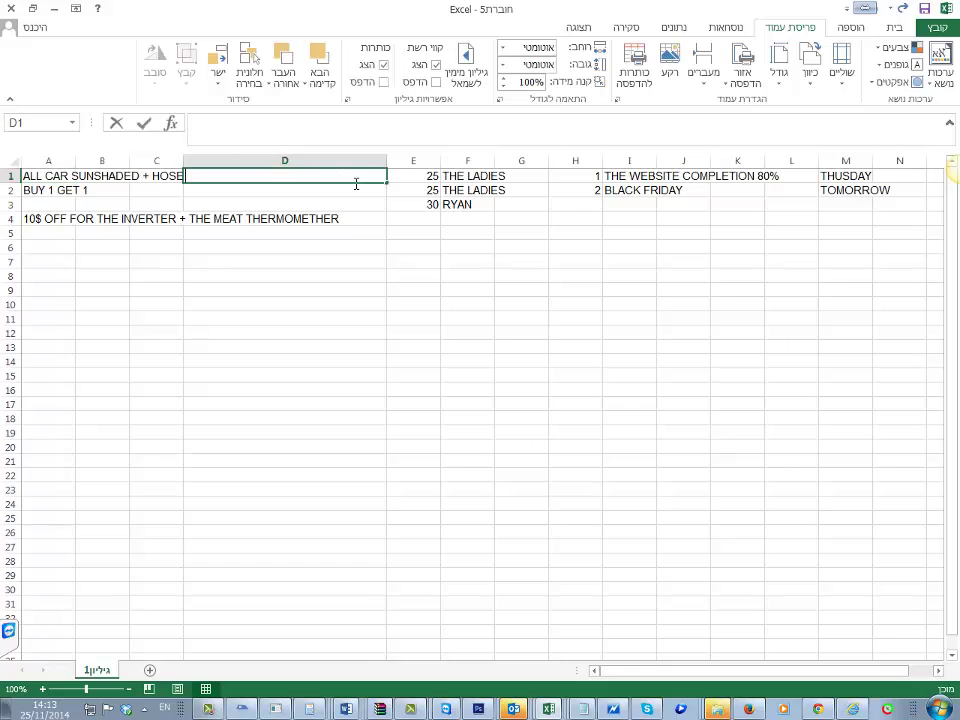
pyautogui.click(93, 180)
pyautogui.click(28, 179)
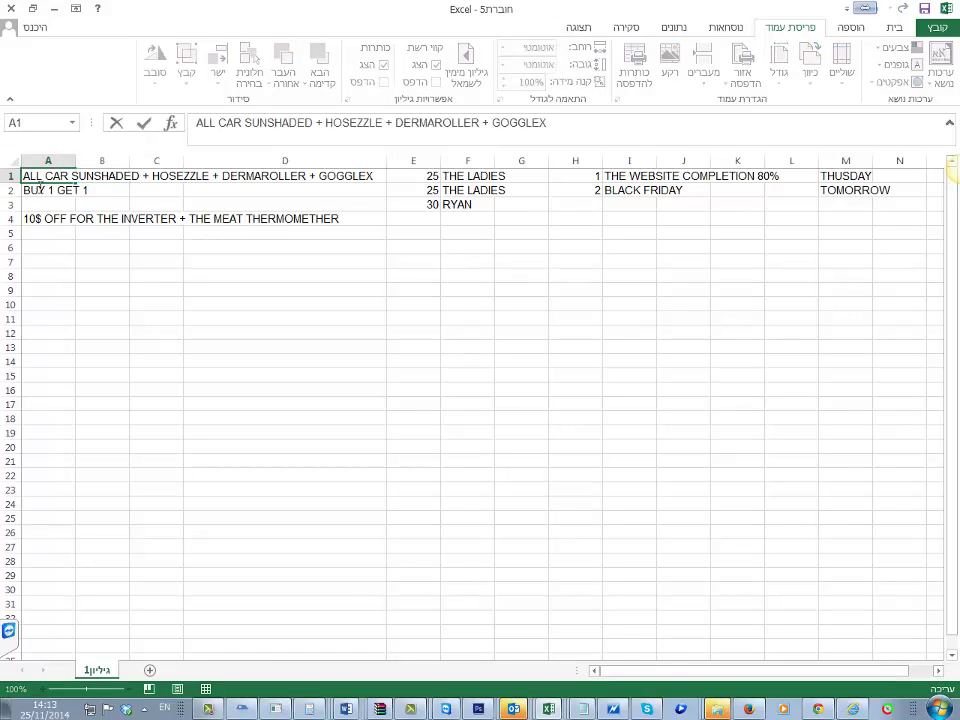
pyautogui.moveTo(24, 179); pyautogui.dragTo(364, 184)
pyautogui.doubleClick(364, 184)
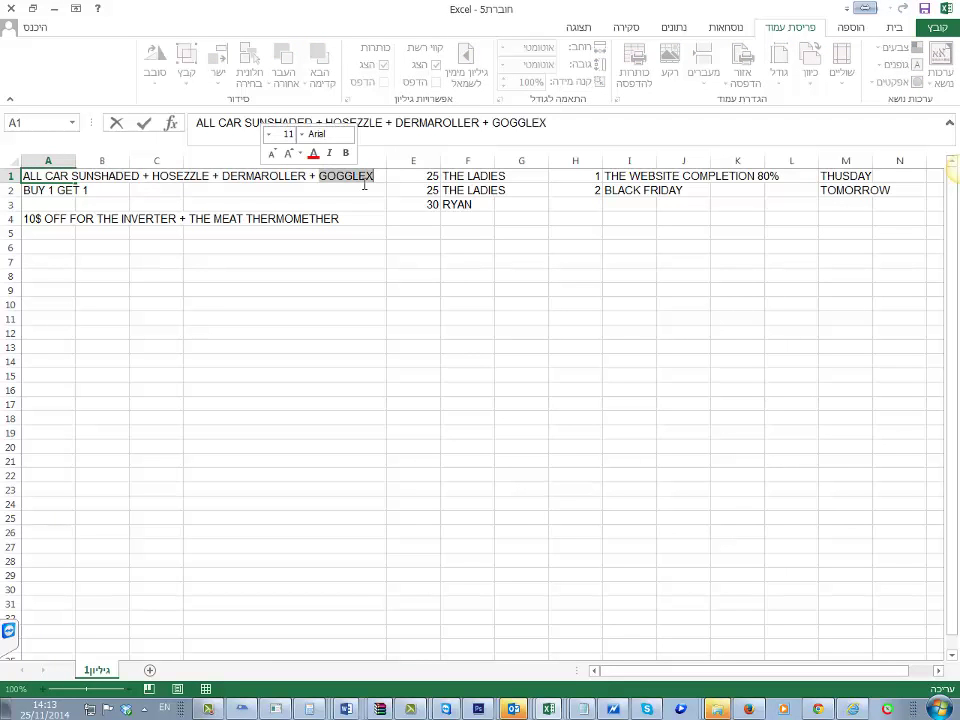
pyautogui.click(99, 191)
pyautogui.click(74, 263)
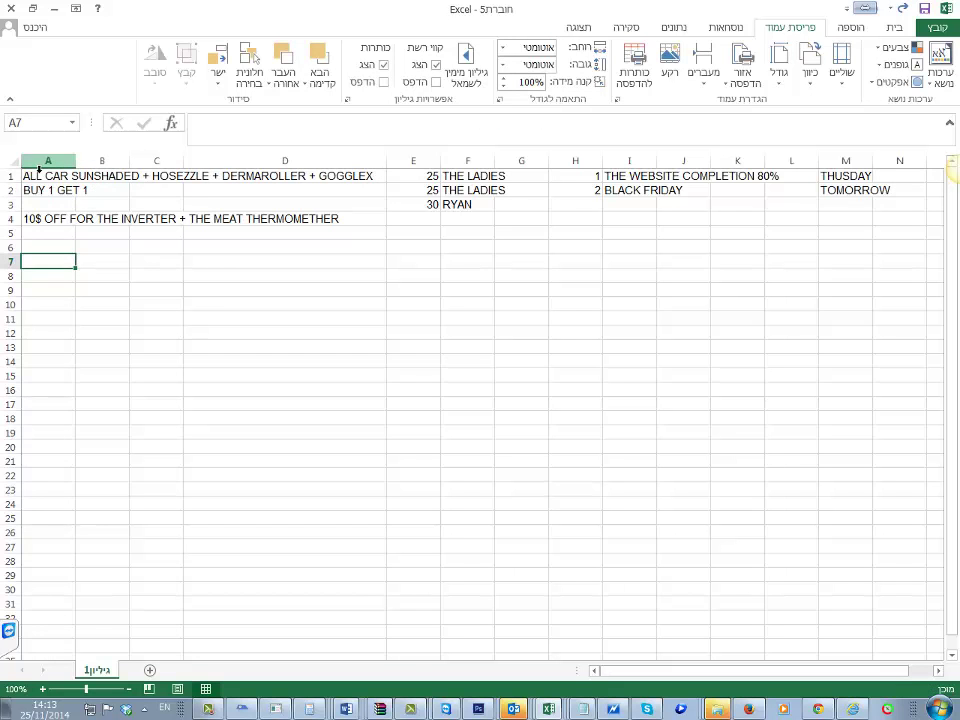
pyautogui.moveTo(35, 183); pyautogui.dragTo(144, 231)
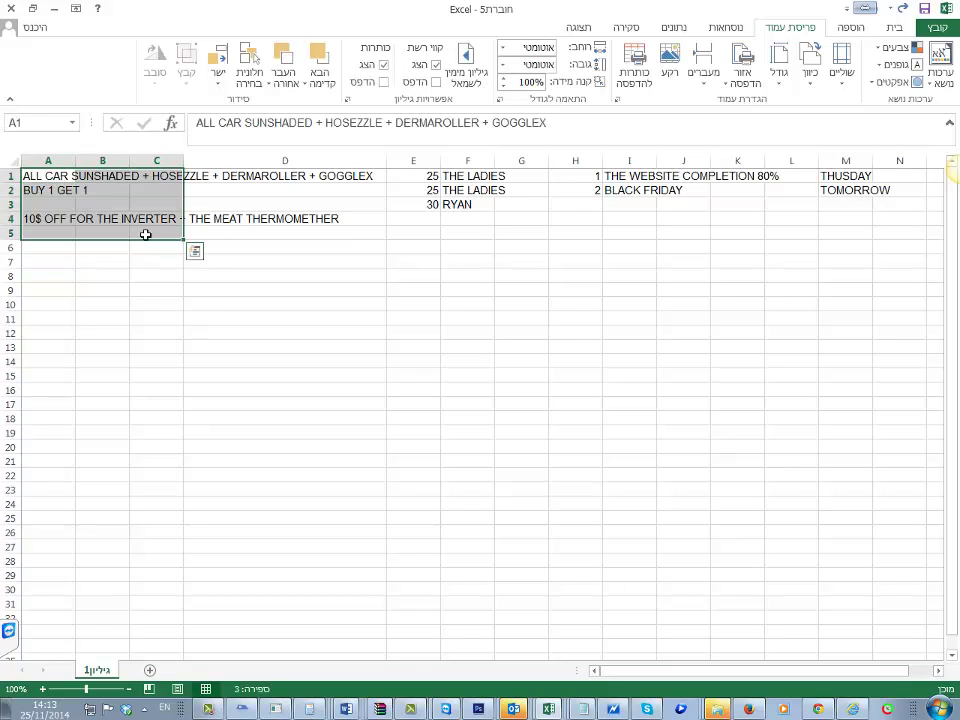
pyautogui.doubleClick(43, 176)
pyautogui.moveTo(43, 176); pyautogui.dragTo(24, 182)
pyautogui.doubleClick(137, 184)
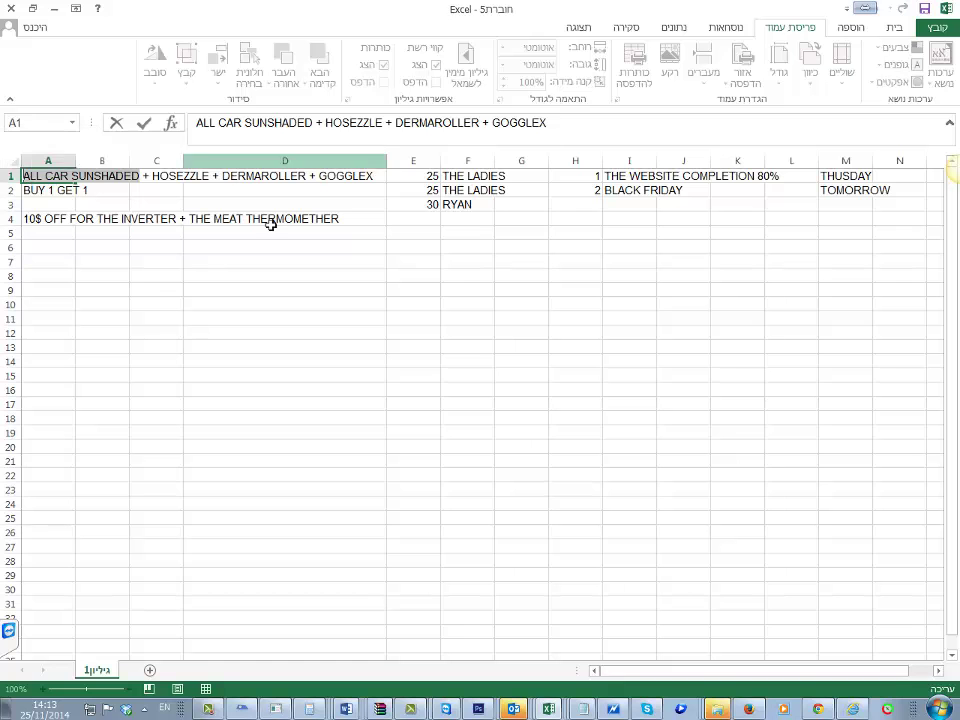
pyautogui.click(290, 262)
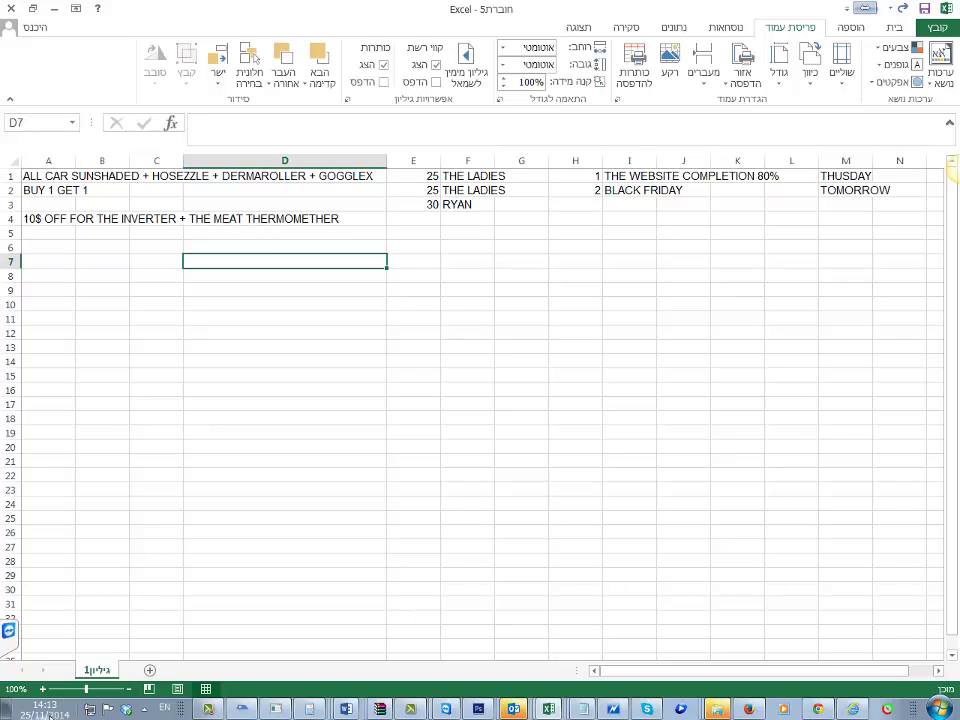
pyautogui.click(81, 249)
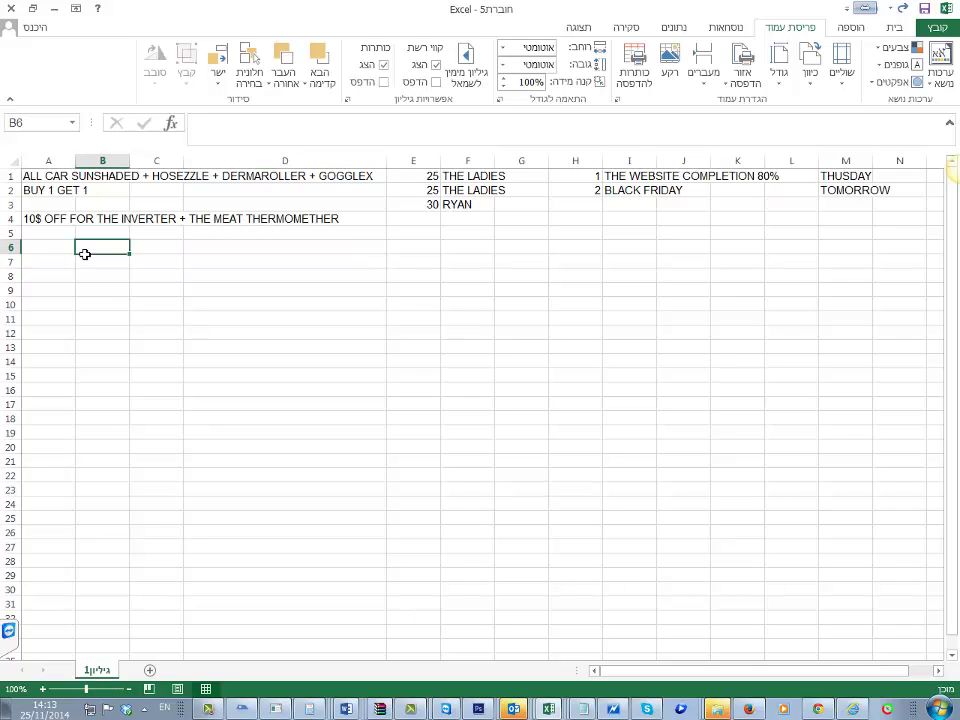
pyautogui.moveTo(43, 189); pyautogui.dragTo(154, 216)
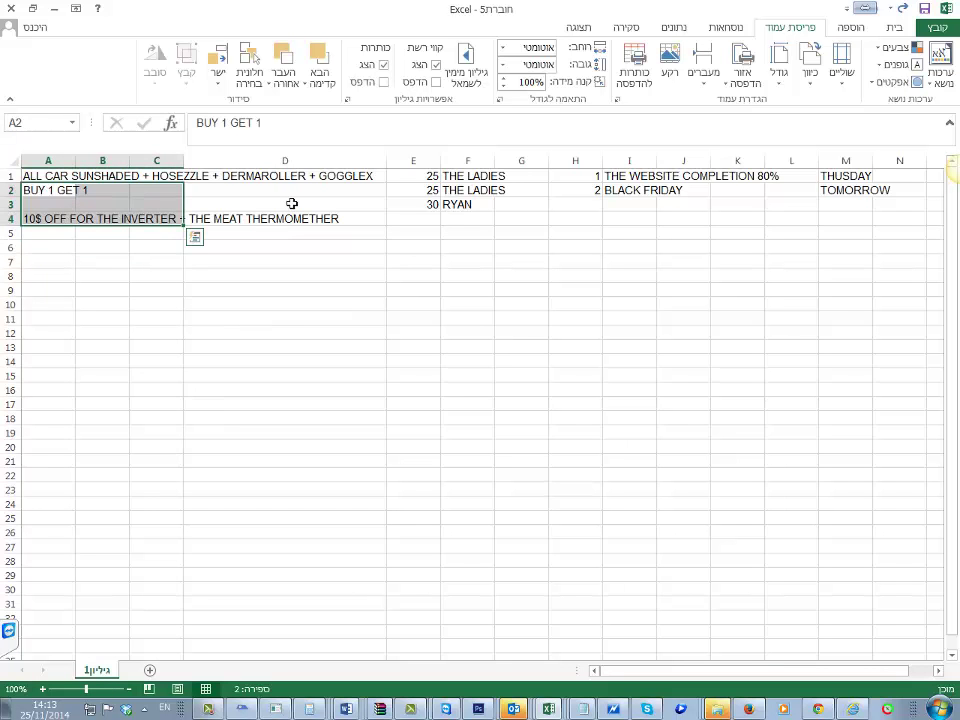
pyautogui.click(614, 490)
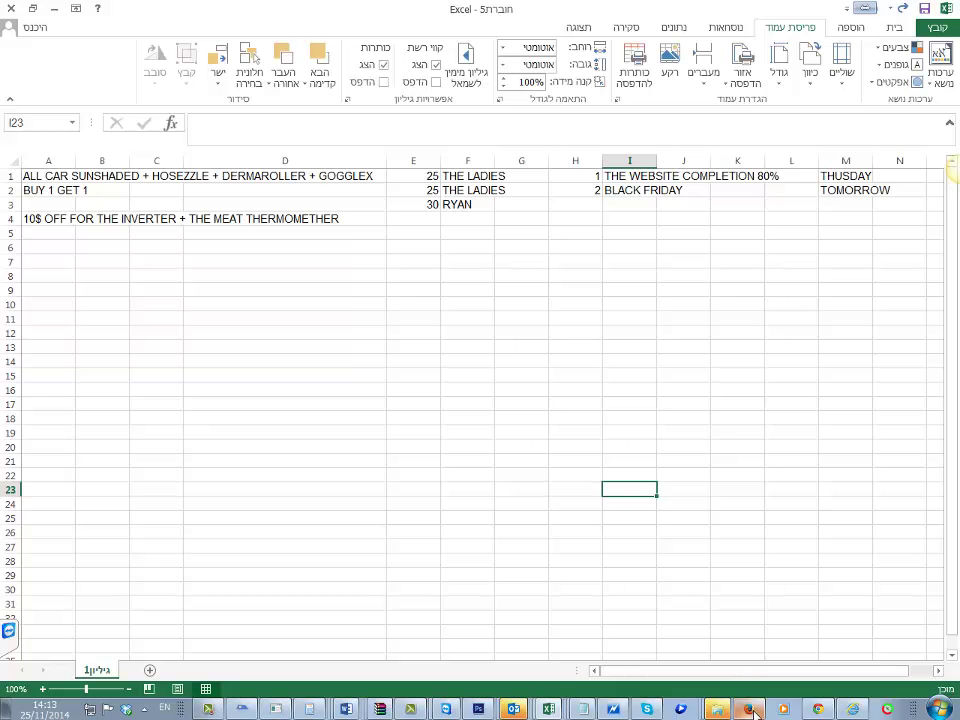
pyautogui.moveTo(755, 712)
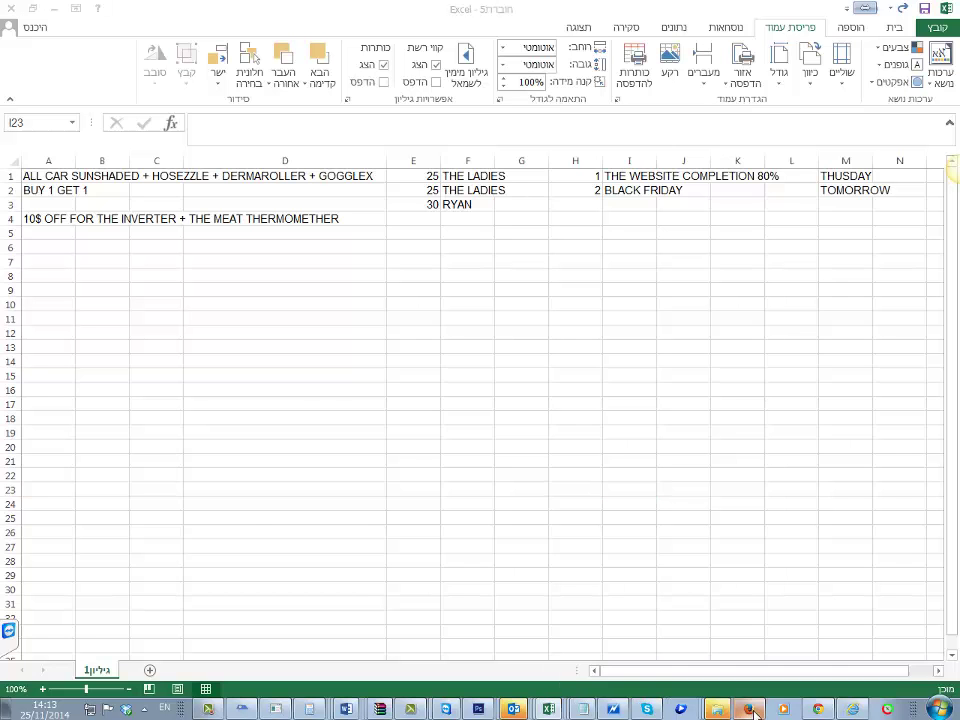
pyautogui.click(750, 709)
pyautogui.click(562, 62)
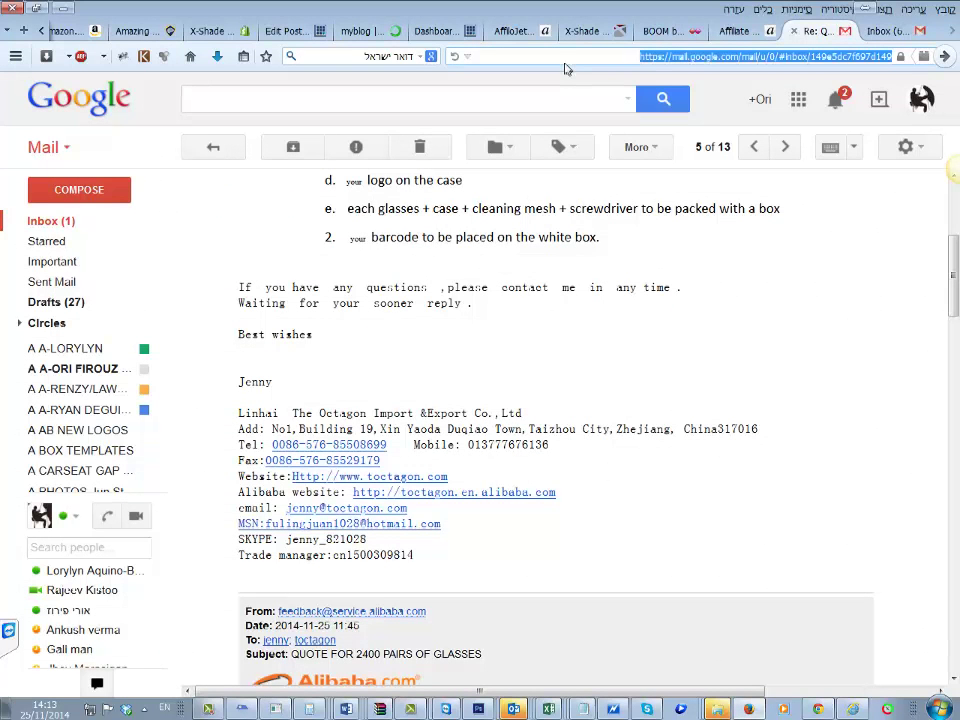
pyautogui.write('www.amazon.com')
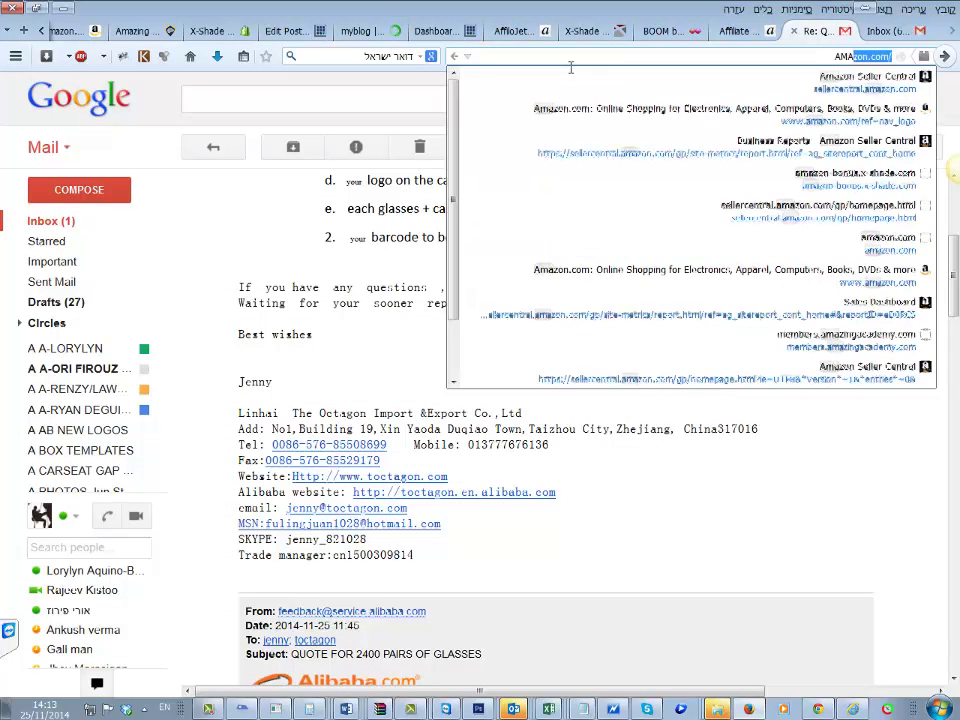
pyautogui.press('Return')
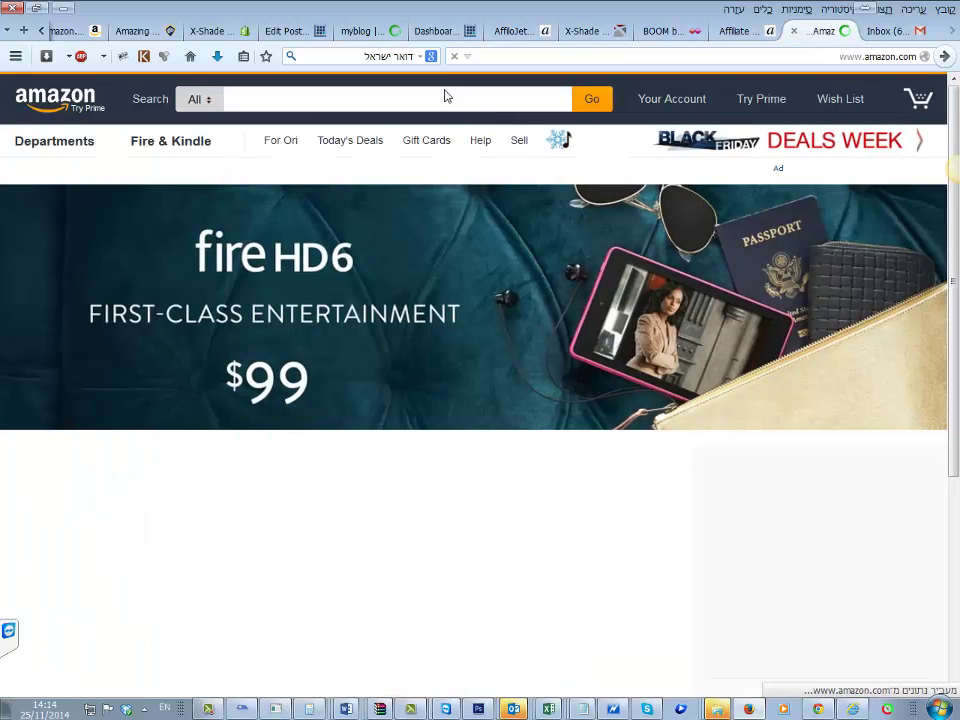
# Step: Search Amazon for "POWER INVERTER"
pyautogui.write('POWE')
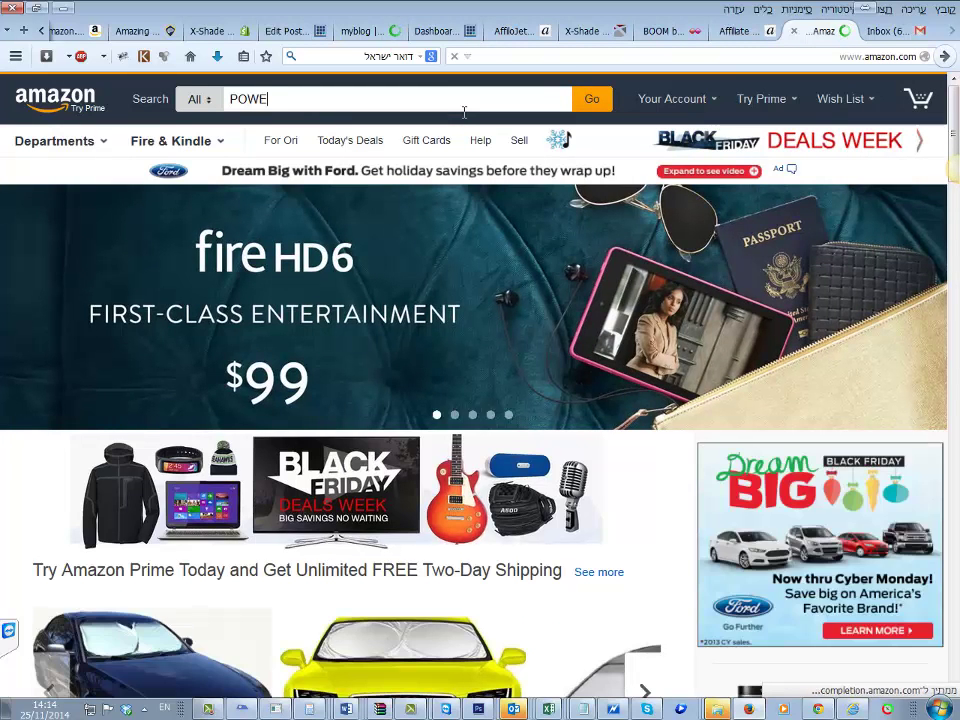
pyautogui.write('R INVERTER')
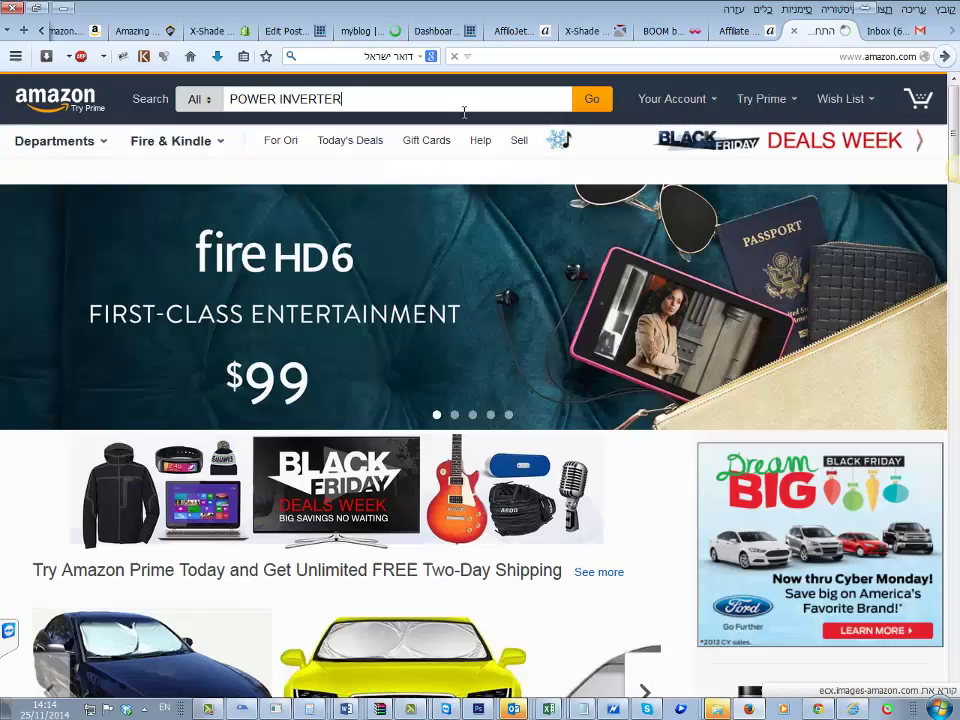
pyautogui.press('Return')
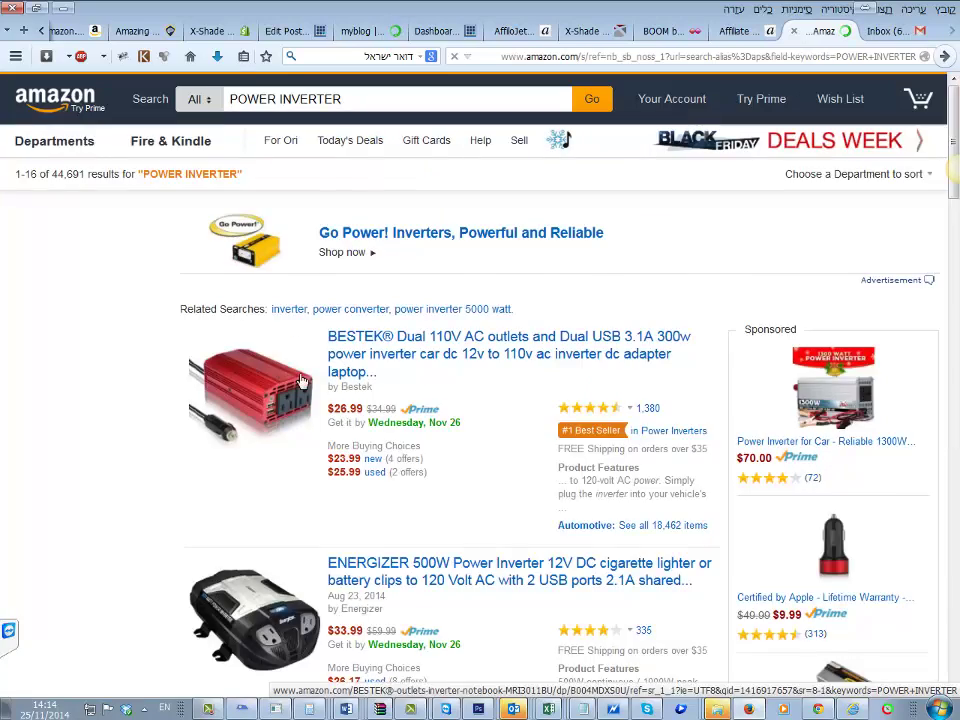
# Step: Look through the first three pages of power inverter results and open the X-Shade 1300W car inverter listing
pyautogui.scroll(-10, 310, 445)
pyautogui.scroll(-10, 310, 445)
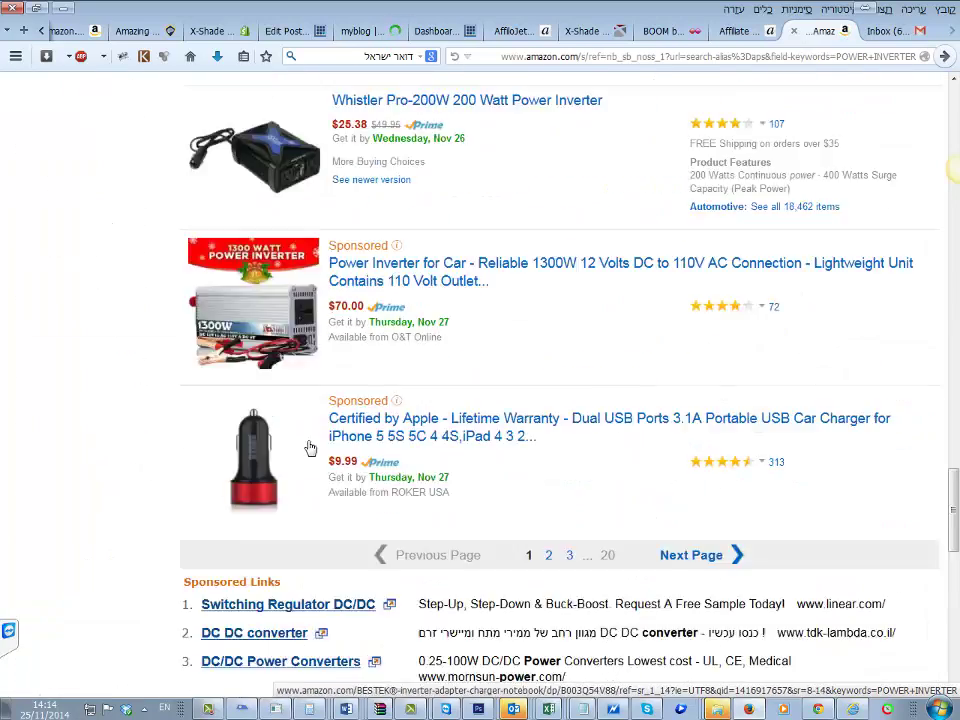
pyautogui.scroll(3, 370, 395)
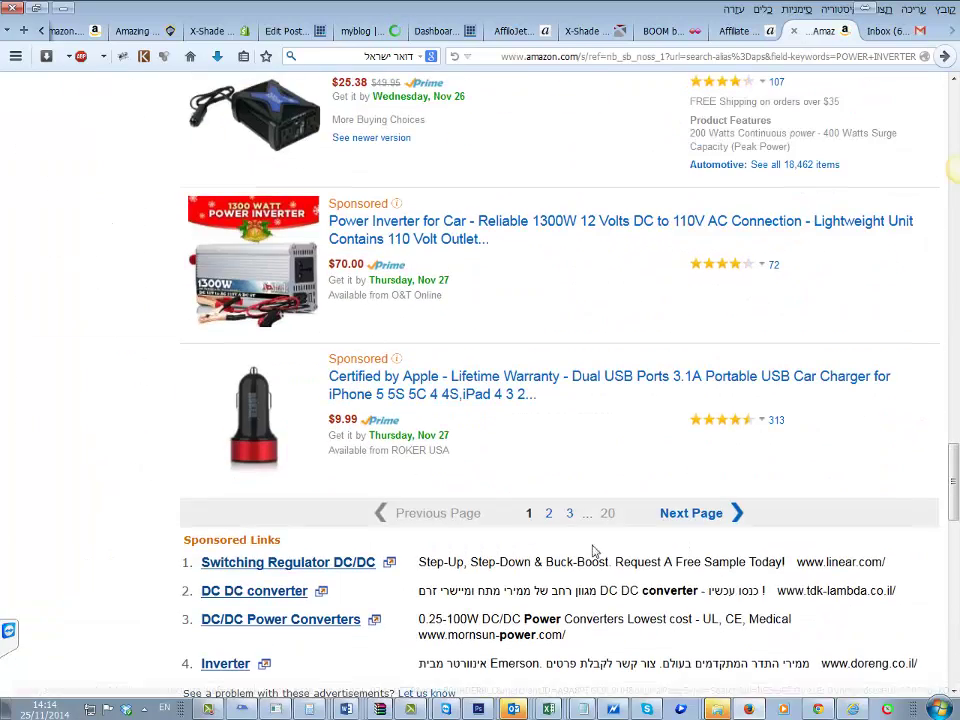
pyautogui.click(556, 524)
pyautogui.scroll(-7, 500, 510)
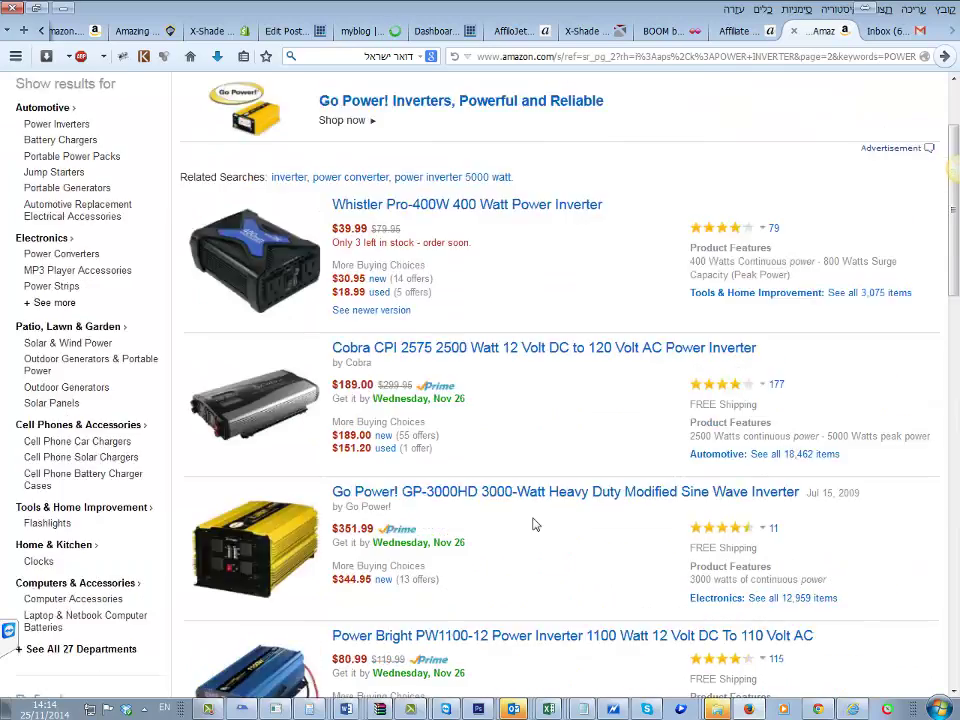
pyautogui.scroll(-8, 480, 500)
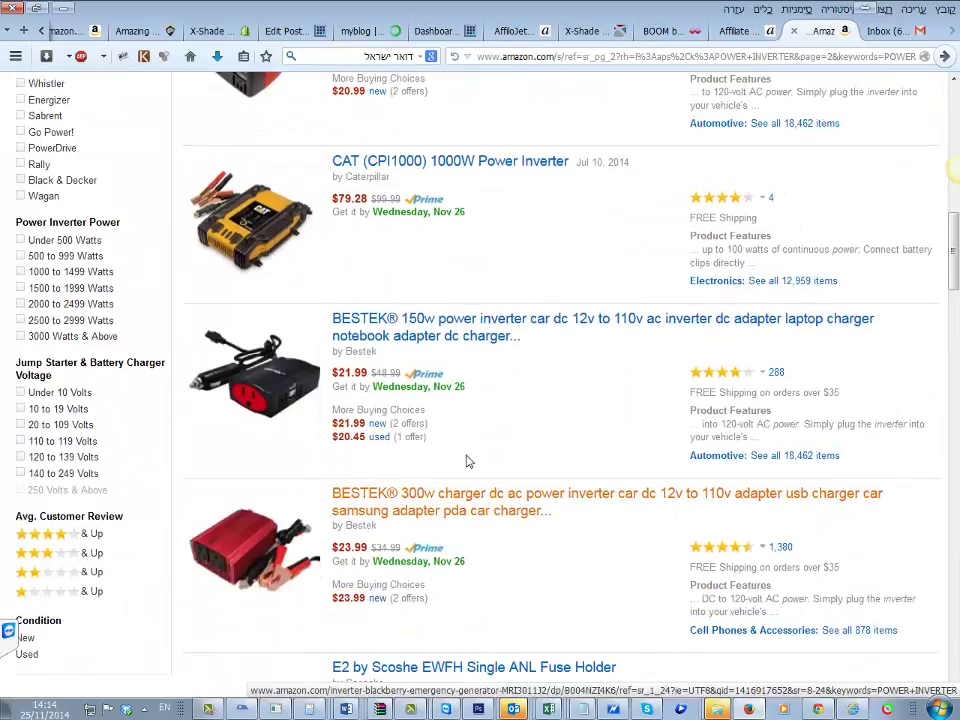
pyautogui.scroll(-10, 456, 443)
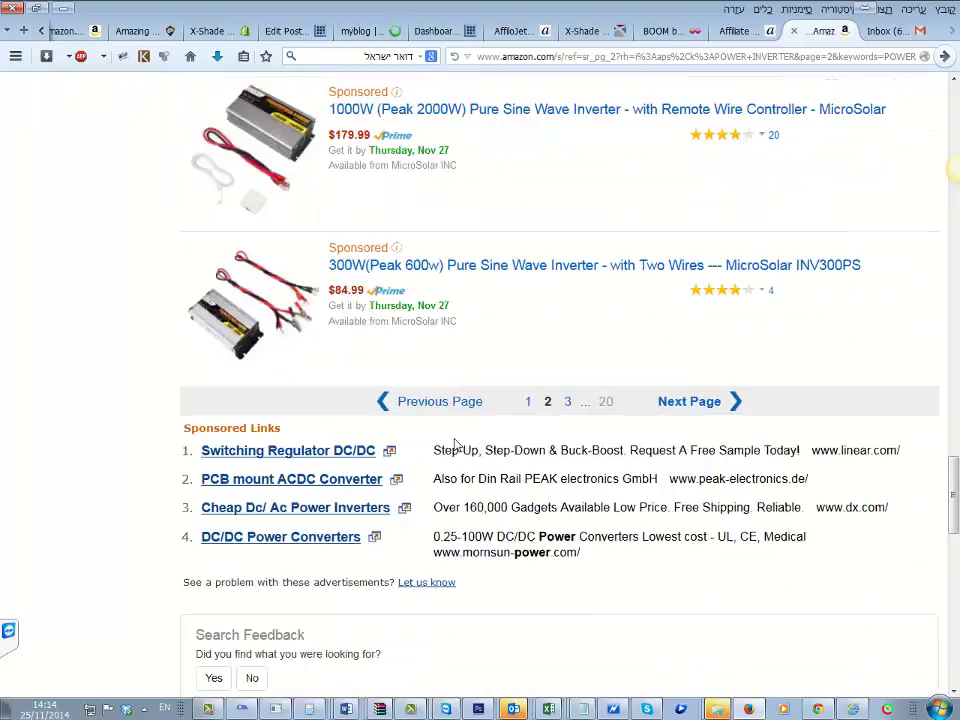
pyautogui.click(567, 401)
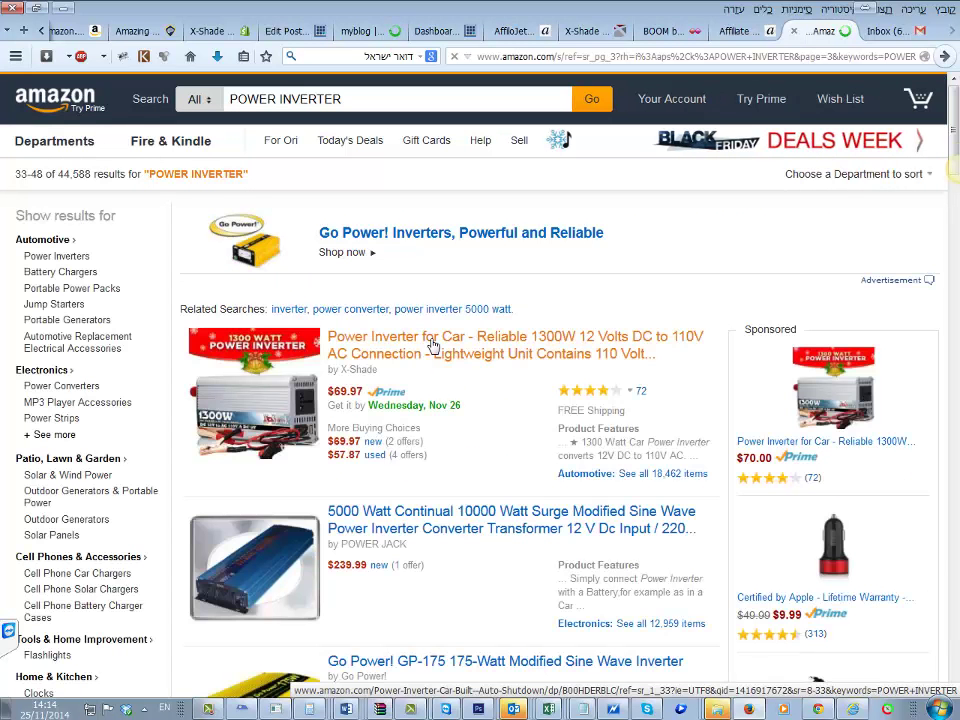
pyautogui.click(404, 357)
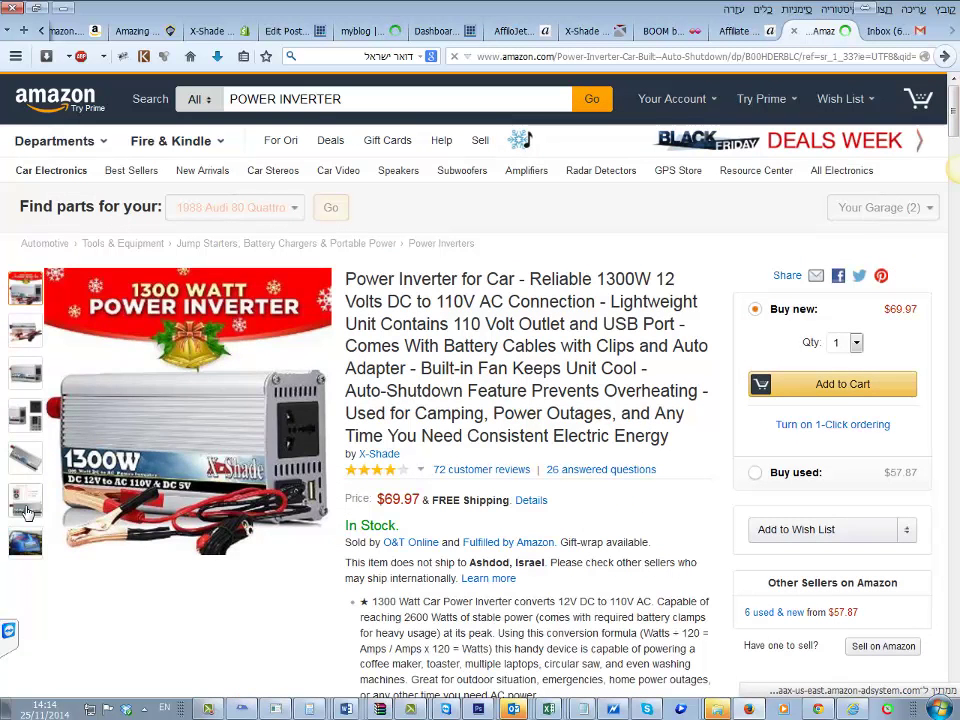
# Step: Examine the listing's product images, comparing the holiday-themed 1300 Watt Power Inverter picture with the plain product shots
pyautogui.moveTo(27, 505)
pyautogui.moveTo(18, 463)
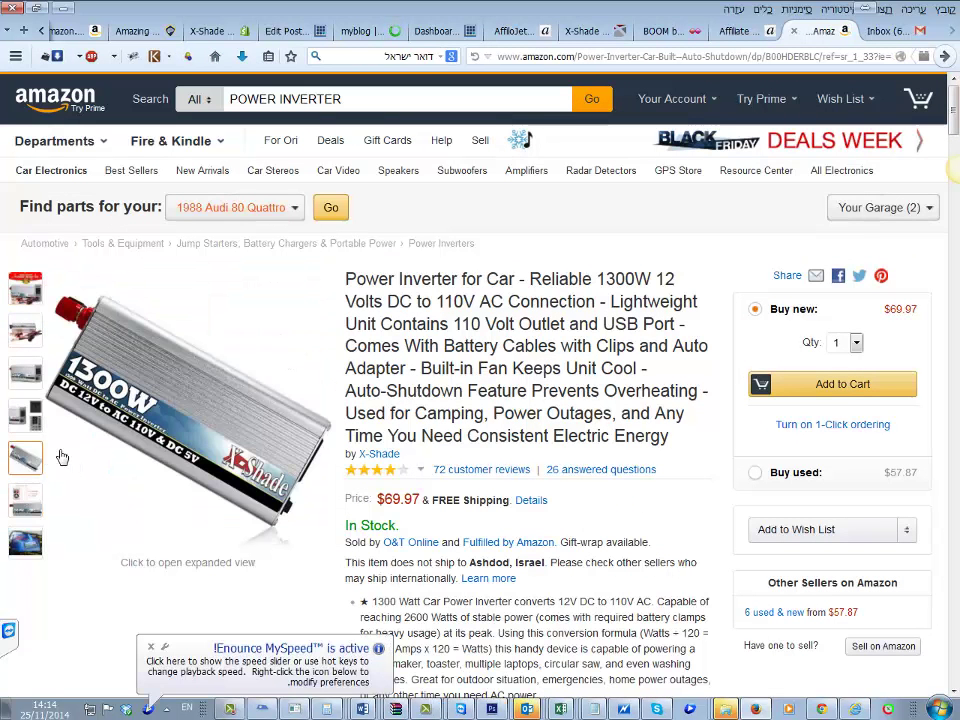
pyautogui.moveTo(176, 396)
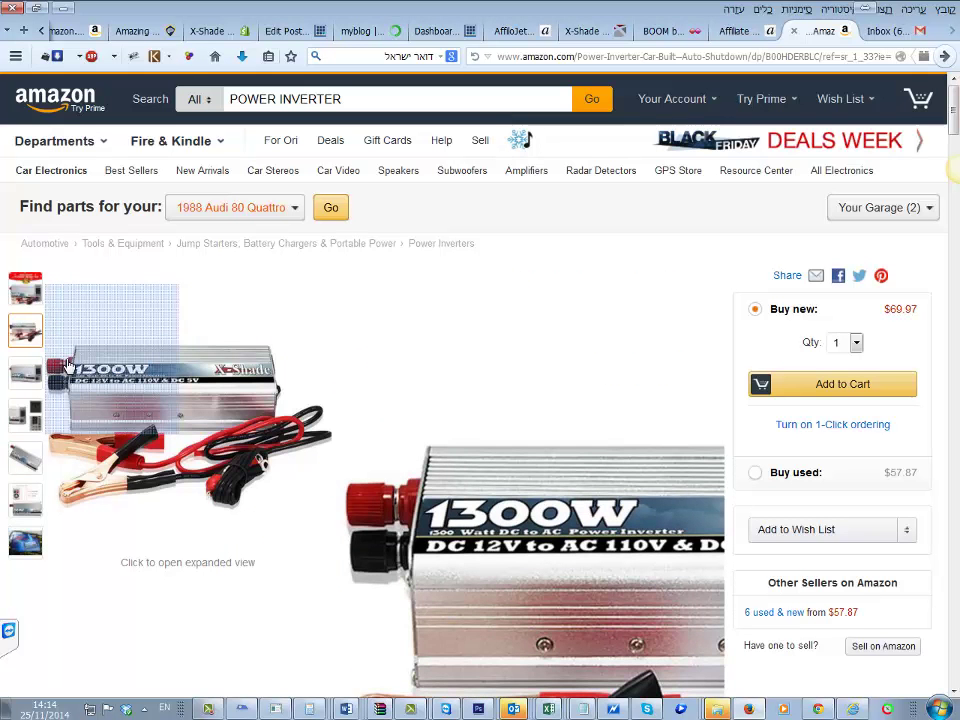
pyautogui.moveTo(32, 291)
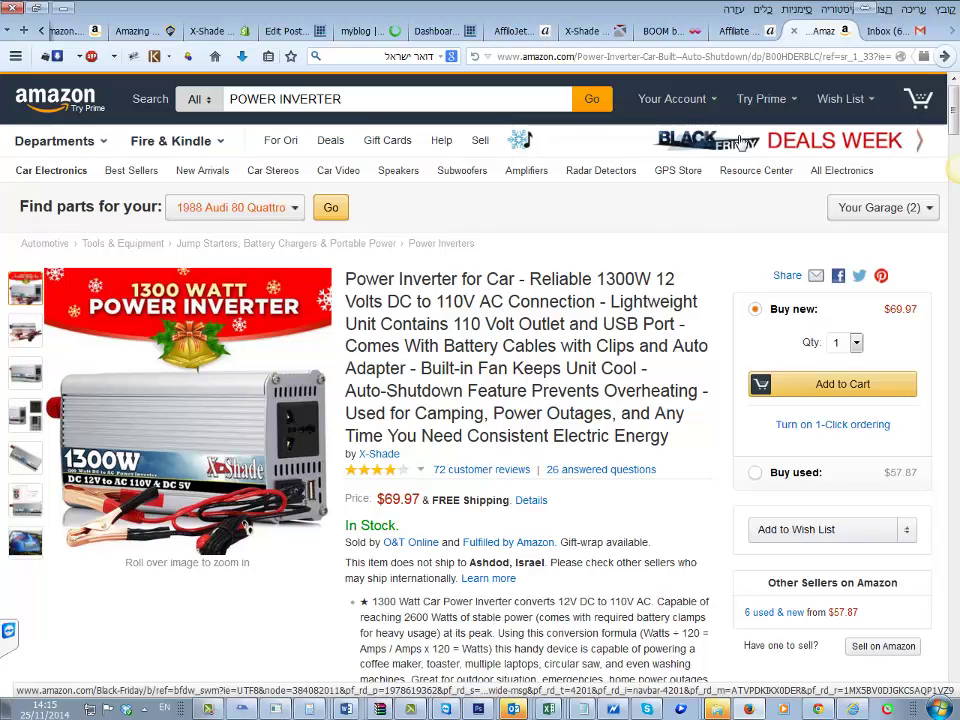
pyautogui.moveTo(300, 305)
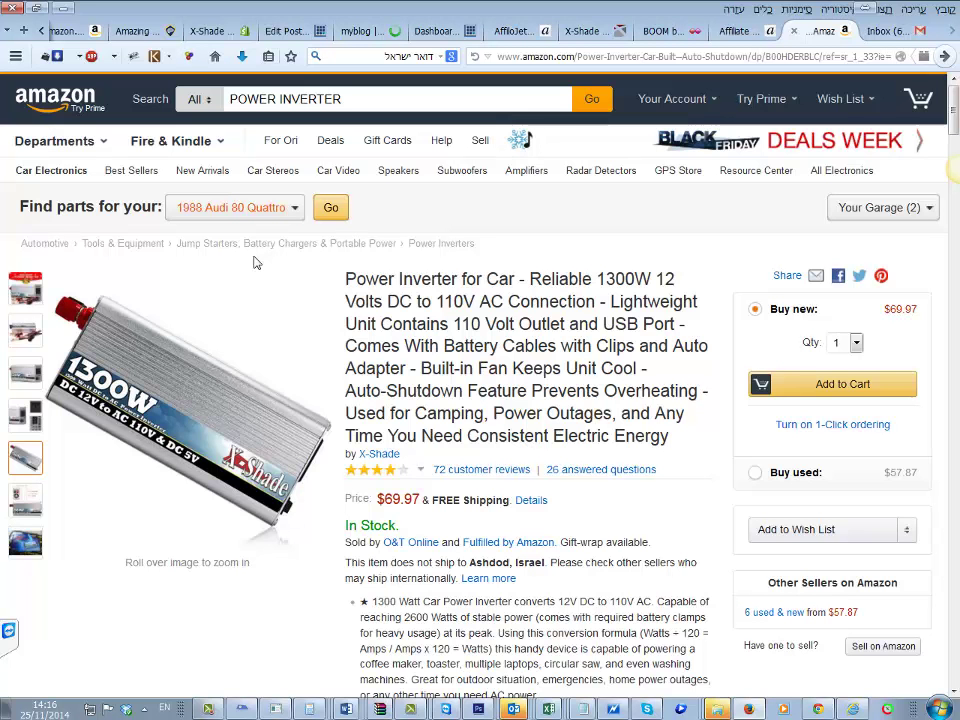
pyautogui.moveTo(40, 288)
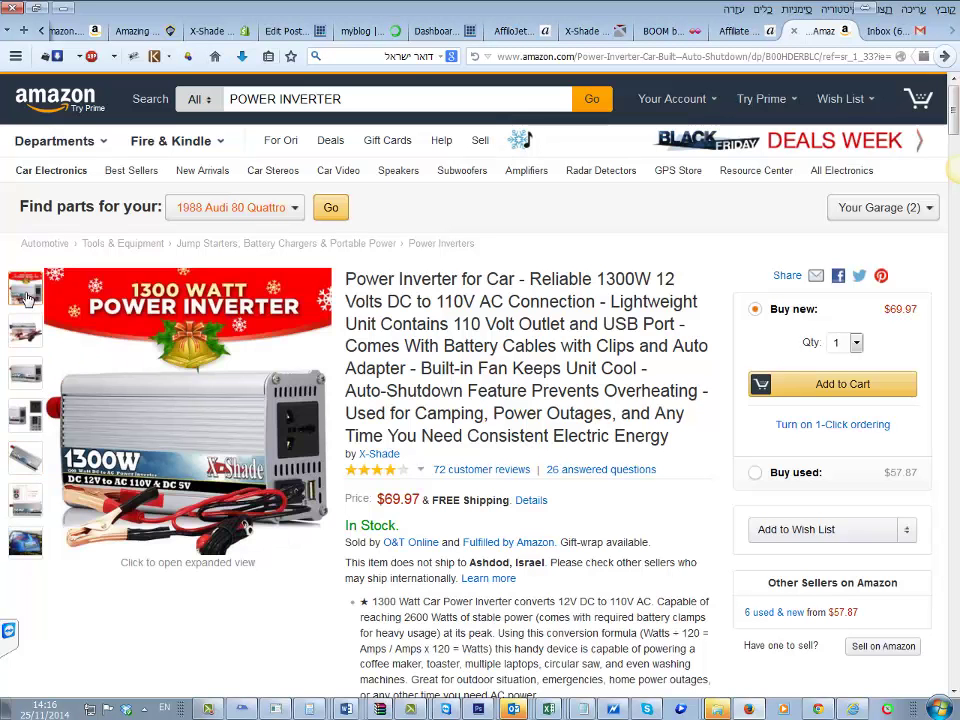
pyautogui.moveTo(88, 313)
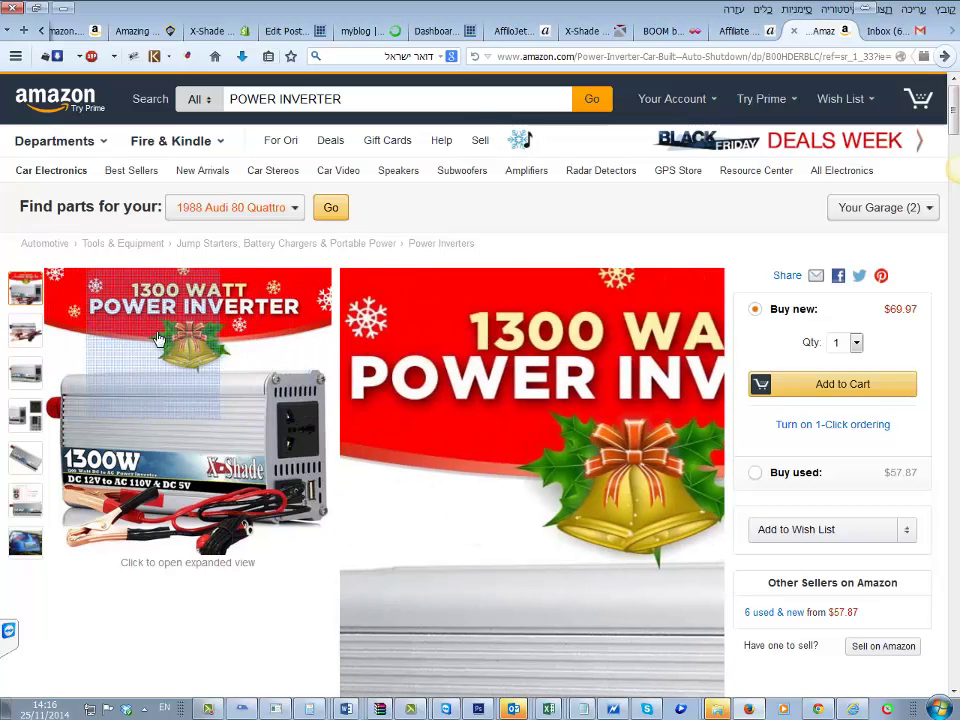
pyautogui.moveTo(26, 330)
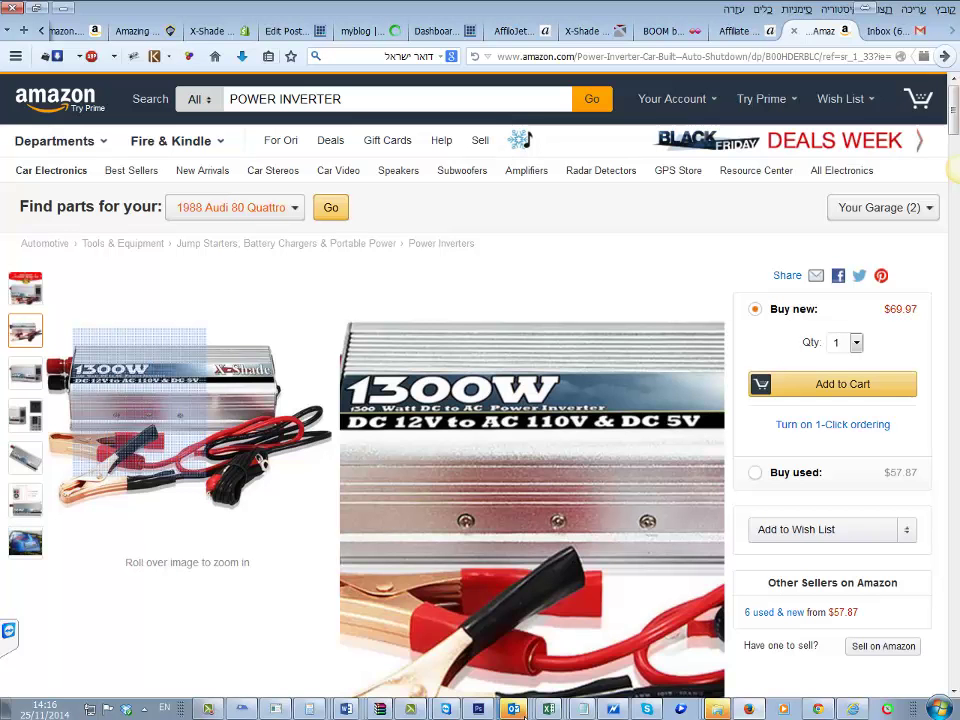
# Step: Switch back to the חוברת5 workbook with the Black Friday promotions in Excel
pyautogui.moveTo(520, 712)
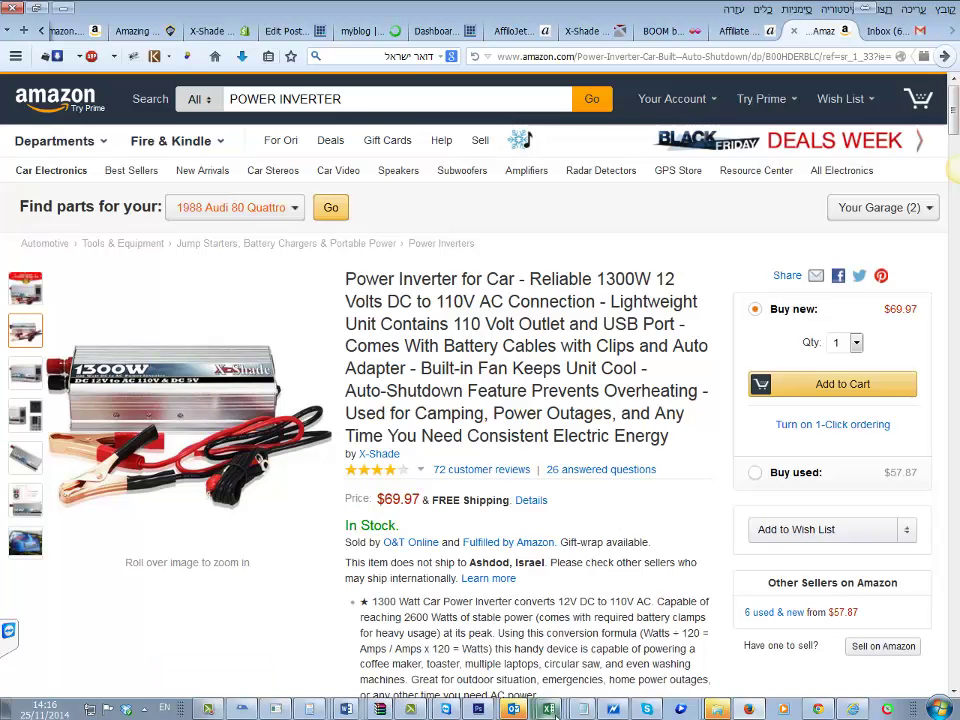
pyautogui.moveTo(560, 710)
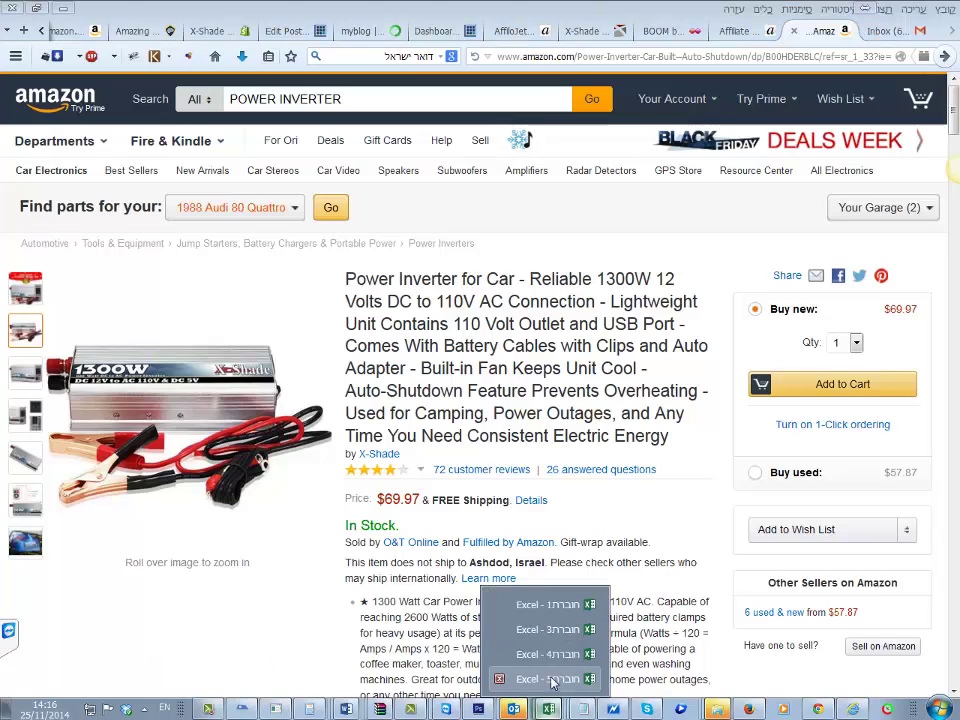
pyautogui.click(550, 679)
pyautogui.moveTo(390, 261); pyautogui.dragTo(388, 276)
pyautogui.click(255, 333)
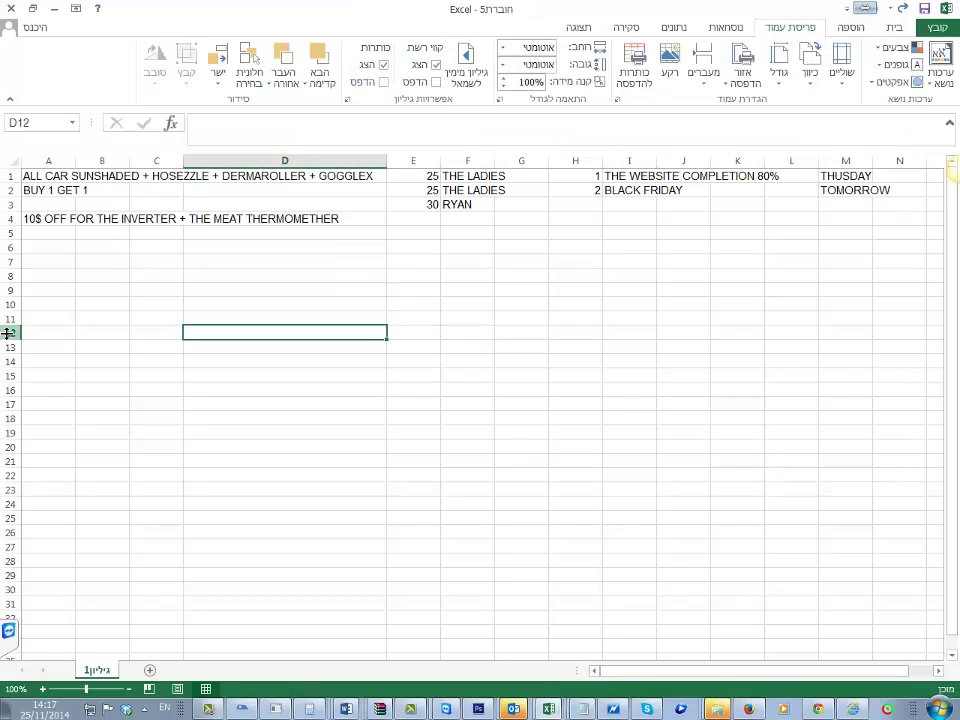
# Step: In cell A9, enter the assigned team member's first name followed by "WILL CREATE 2 IMAGES FOR EACH PRODUCT AMAZON"
pyautogui.click(38, 292)
pyautogui.write('RYAN WILL C')
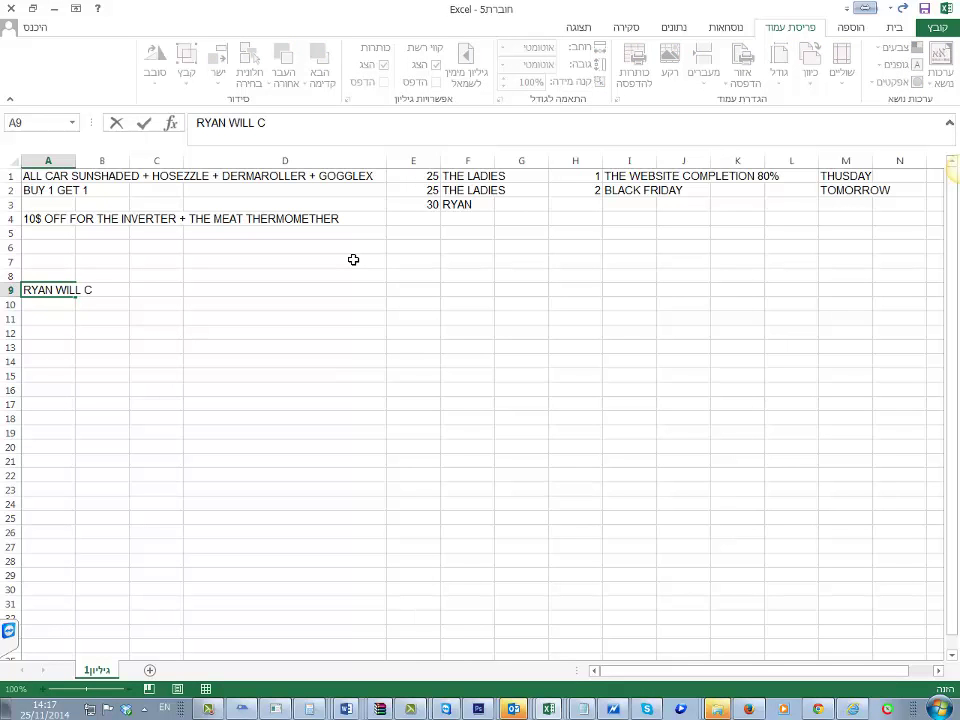
pyautogui.write('REATE 2 IM')
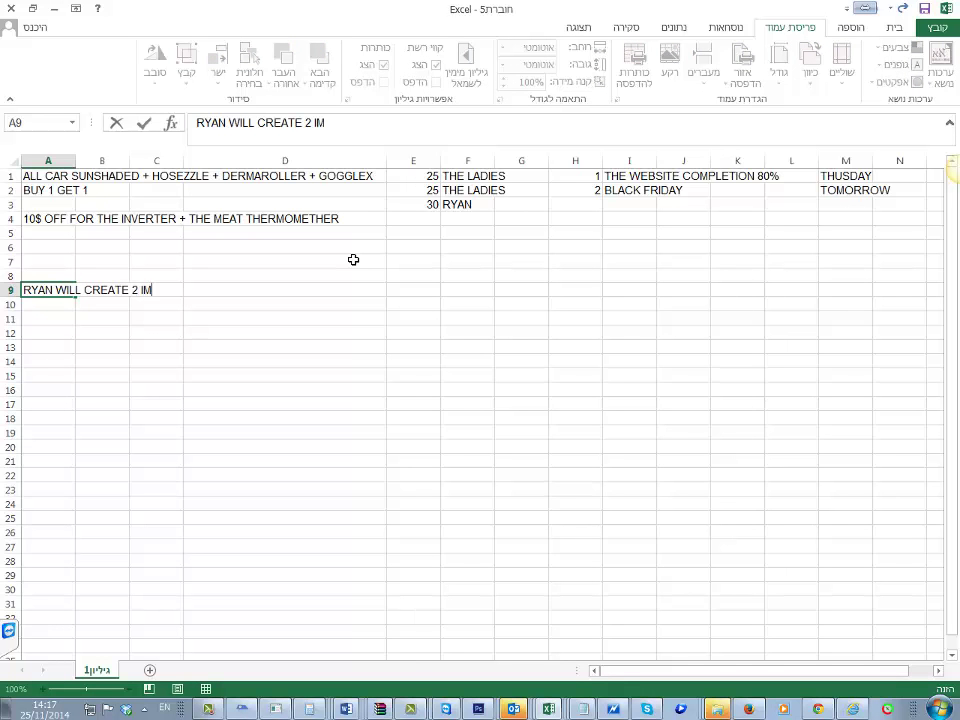
pyautogui.write('AGES FOR EACH')
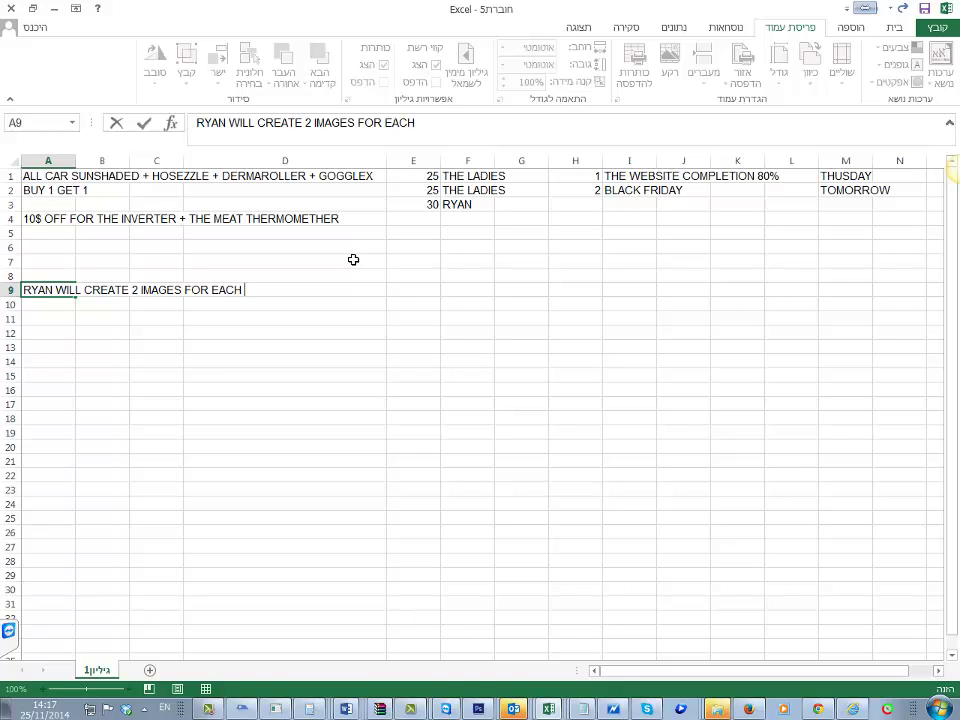
pyautogui.write('DUYCT')
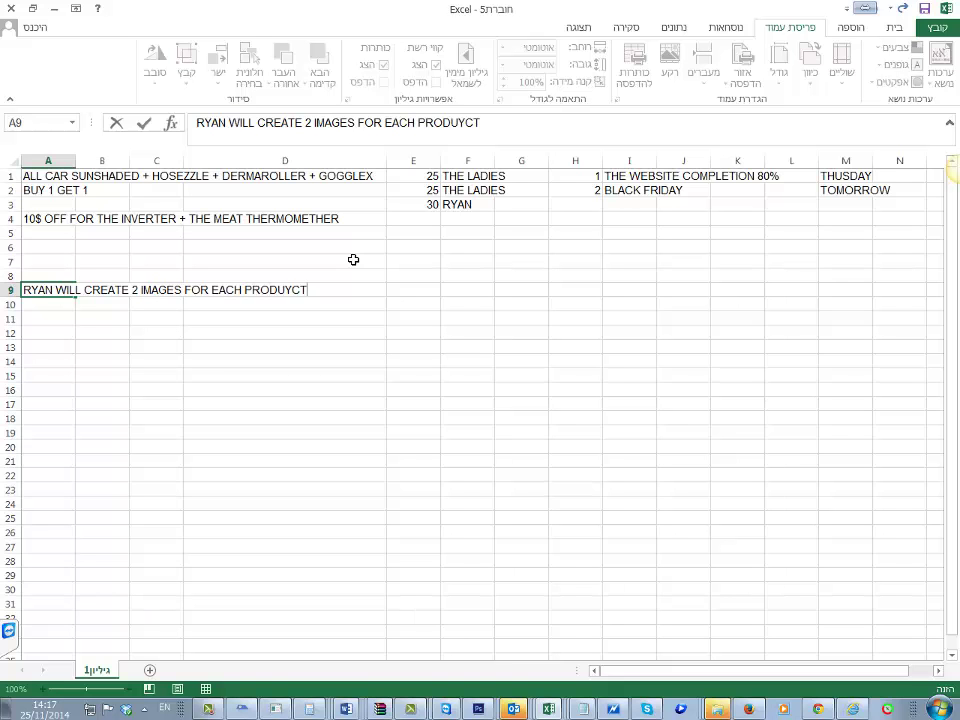
pyautogui.press('BackSpace')
pyautogui.press('BackSpace')
pyautogui.press('BackSpace')
pyautogui.write('CT AMAZO')
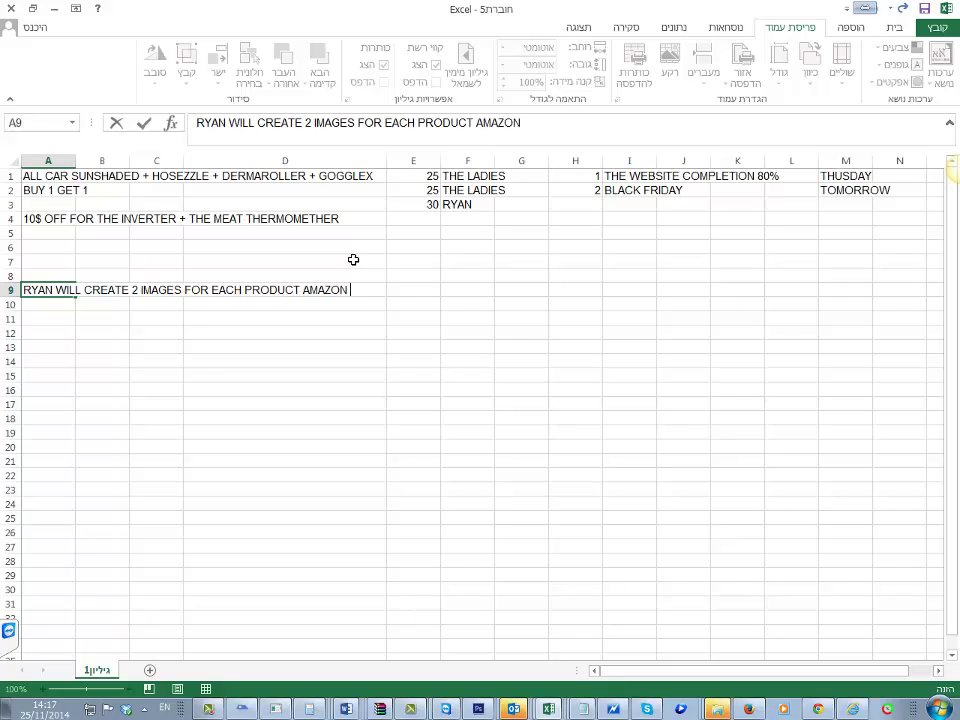
pyautogui.write('N')
pyautogui.press('Return')
# Step: Enter "1 IS FOR BLACK FRIDAY GIVEAWAY BUY 1 GET 1 OR 10 $ OFF" in cell A10
pyautogui.write('1')
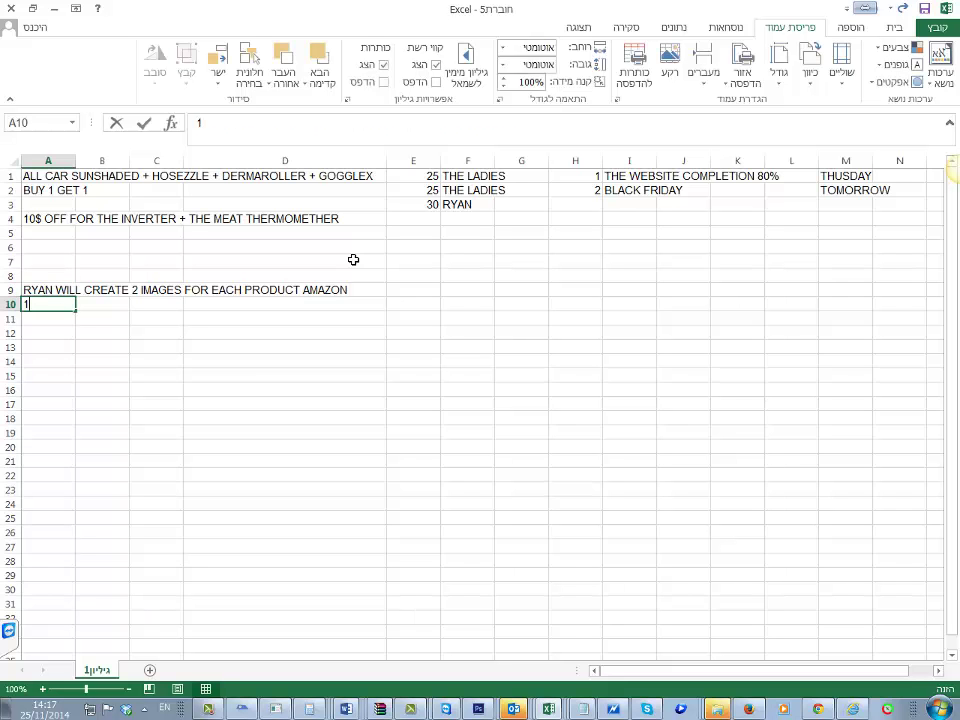
pyautogui.write(' US')
pyautogui.press('BackSpace')
pyautogui.press('BackSpace')
pyautogui.press('BackSpace')
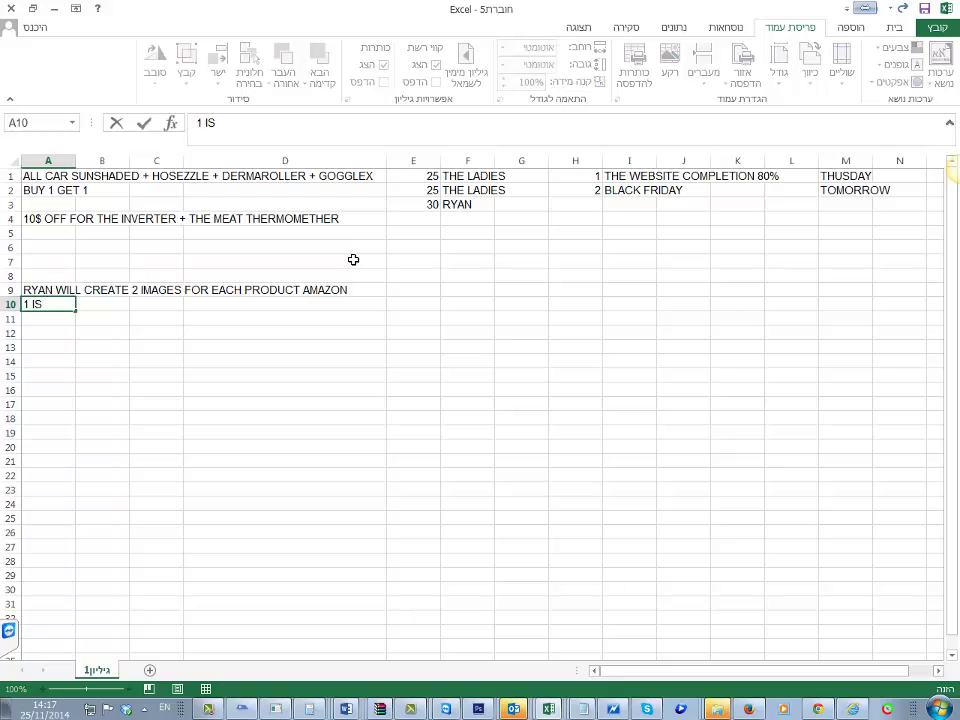
pyautogui.write('IS FOR BLACK FRIDAY ')
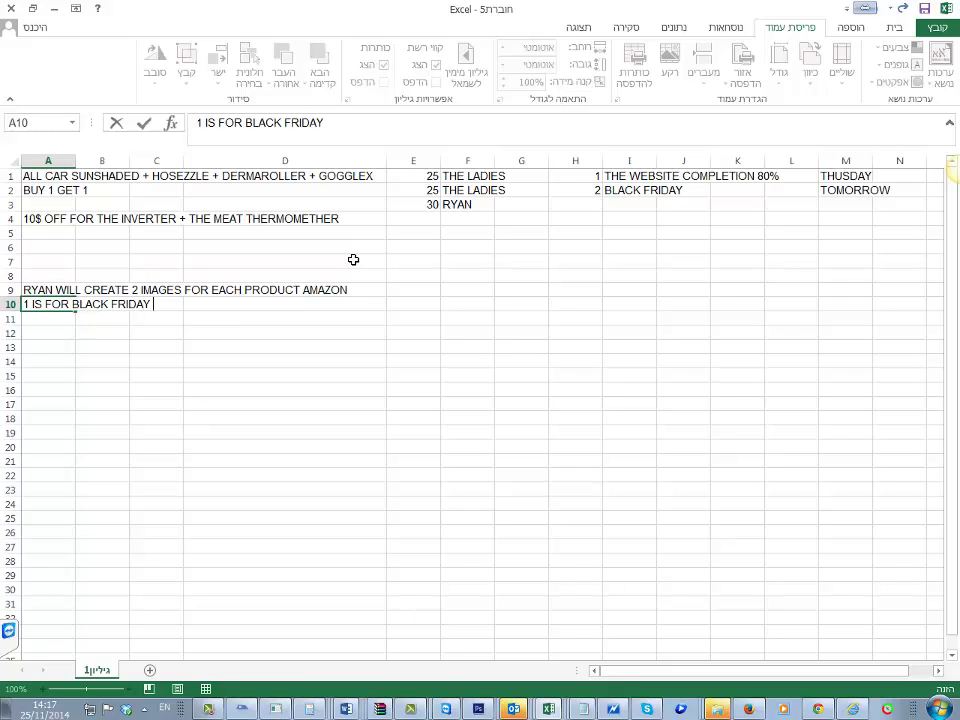
pyautogui.write('GIVEAWAY BUY')
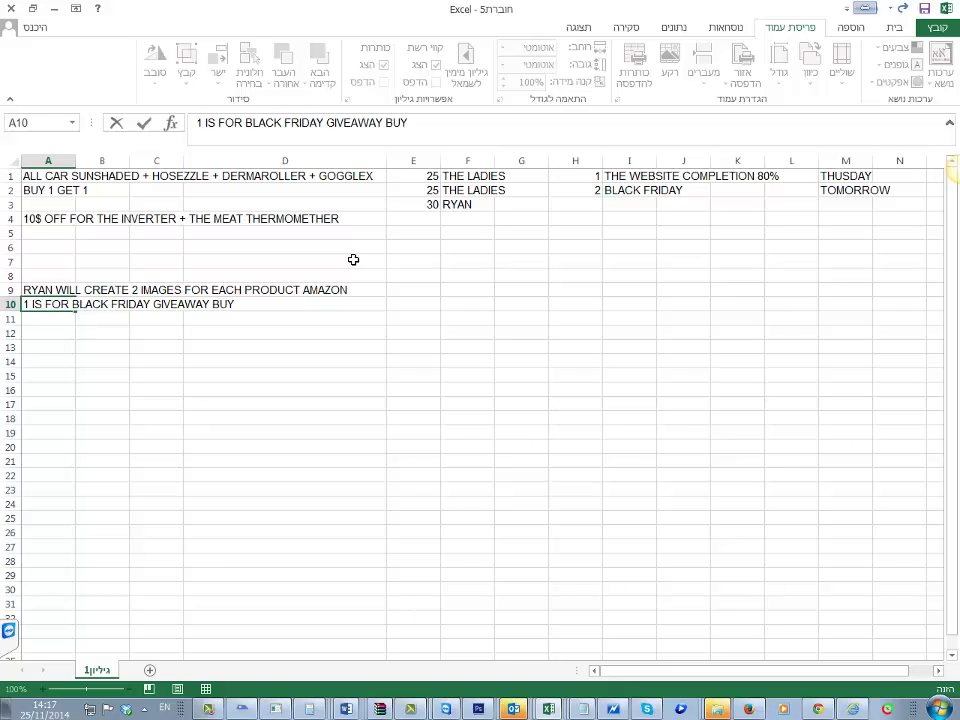
pyautogui.write(' 1 GET 1 OR')
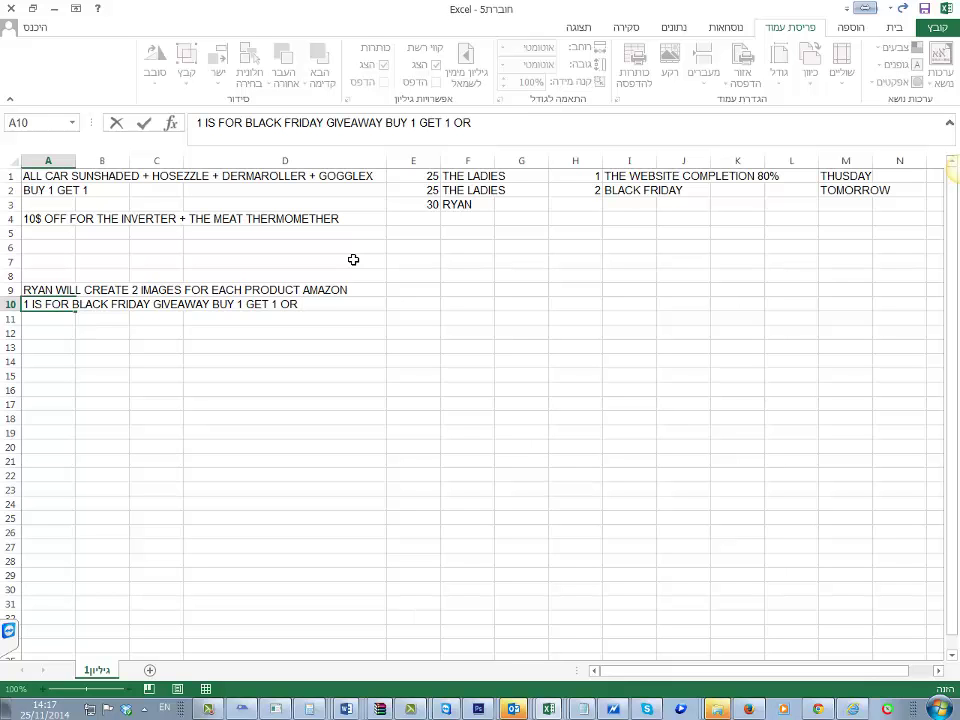
pyautogui.write('10')
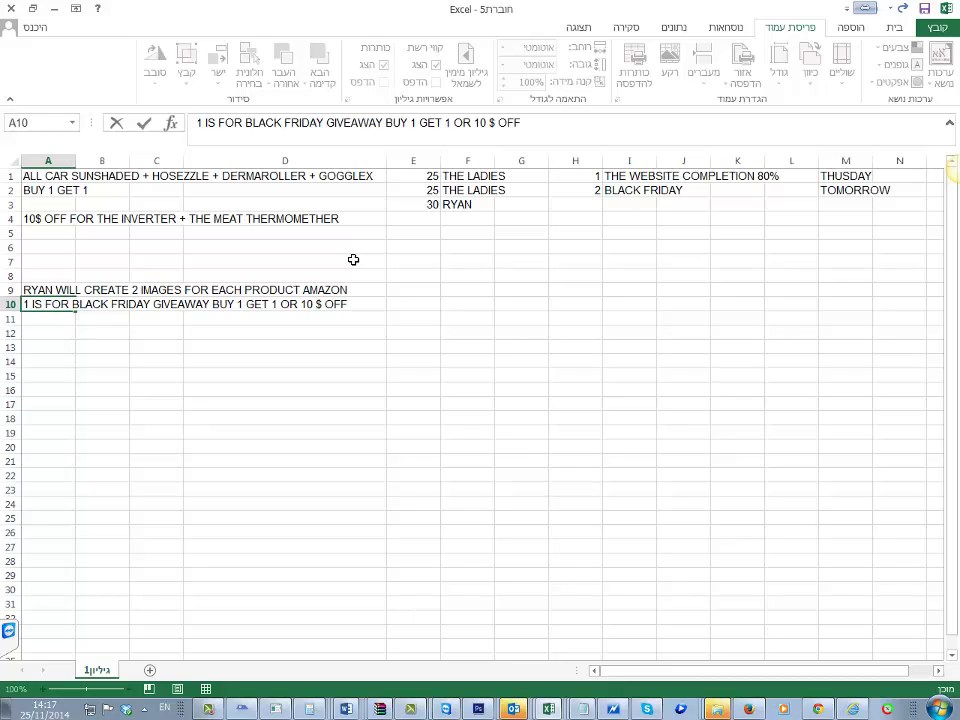
# Step: Confirm the A10 entry and highlight the buy-one-get-one products in rows 1–2 and the $10-off products in row 4
pyautogui.press('Return')
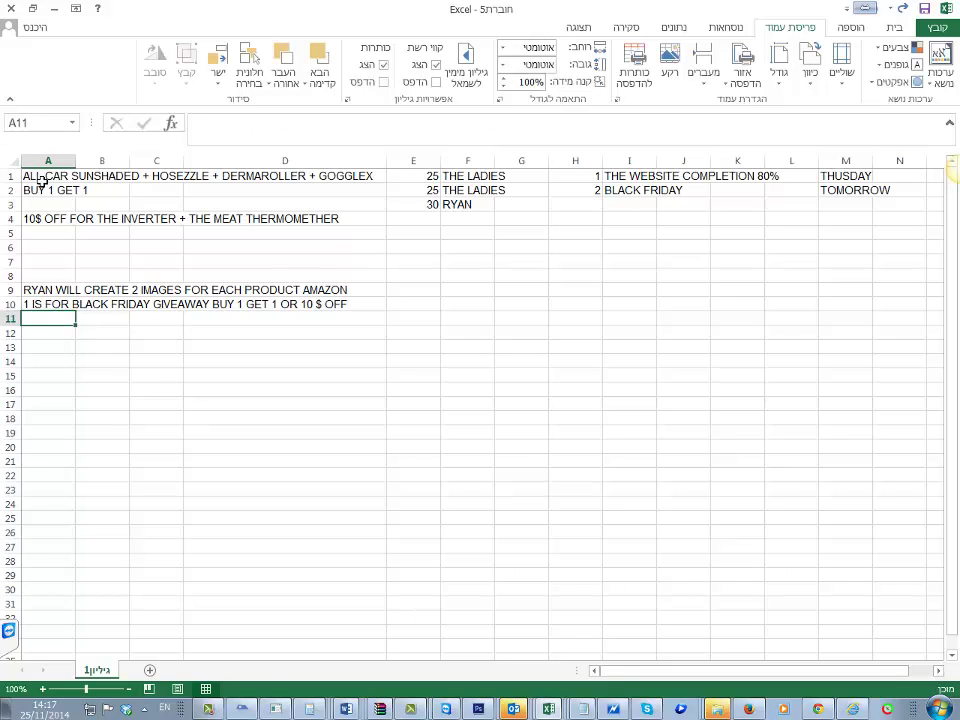
pyautogui.moveTo(45, 179); pyautogui.dragTo(311, 190)
pyautogui.click(37, 222)
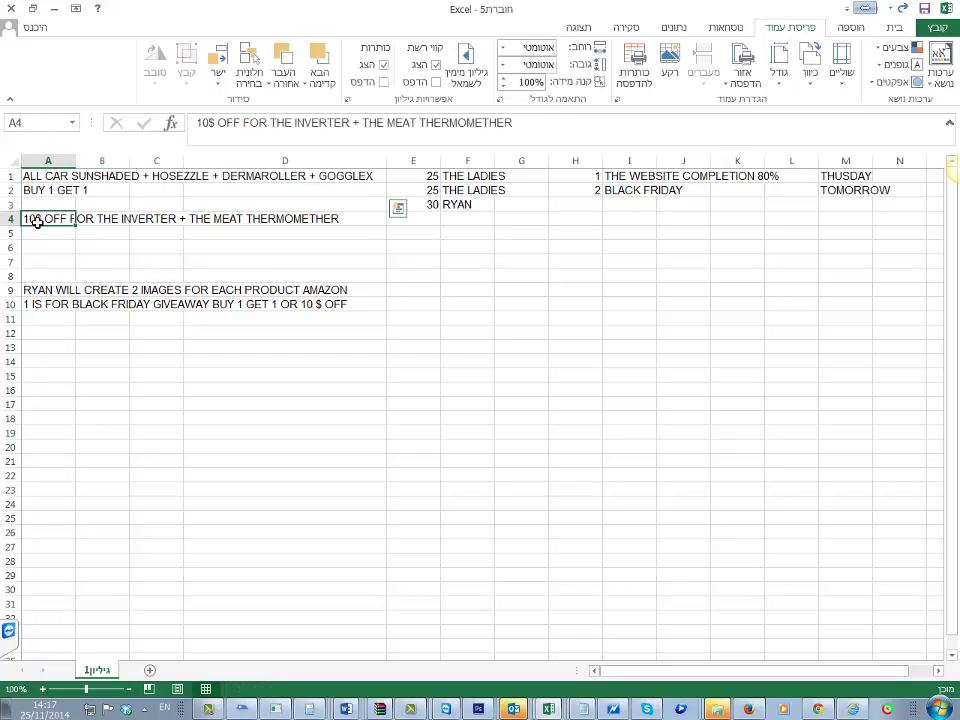
pyautogui.moveTo(37, 222); pyautogui.dragTo(279, 236)
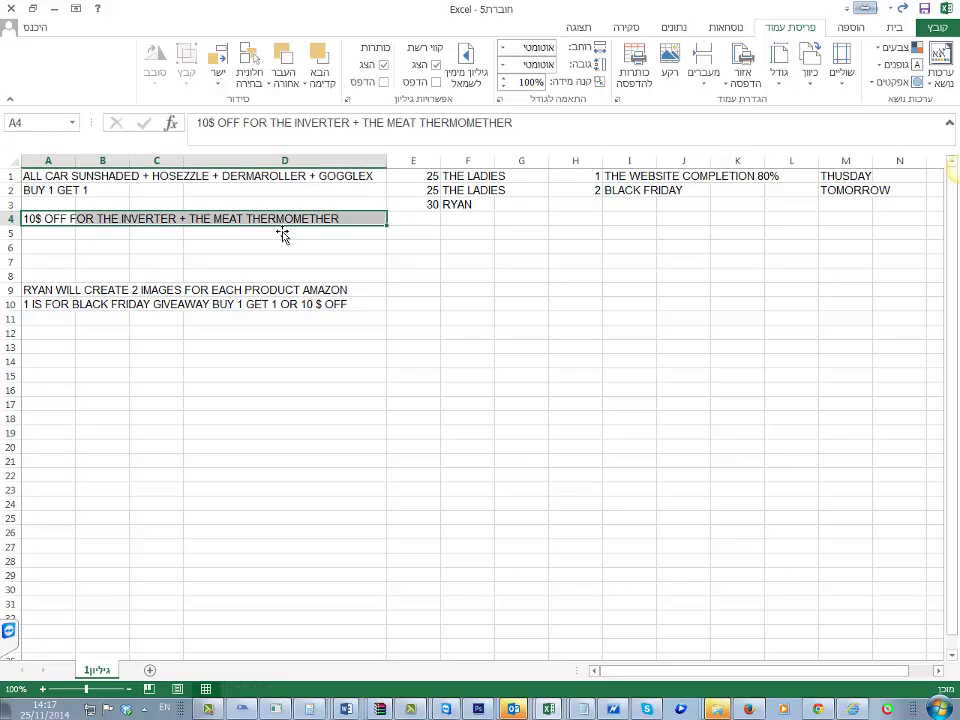
pyautogui.click(99, 246)
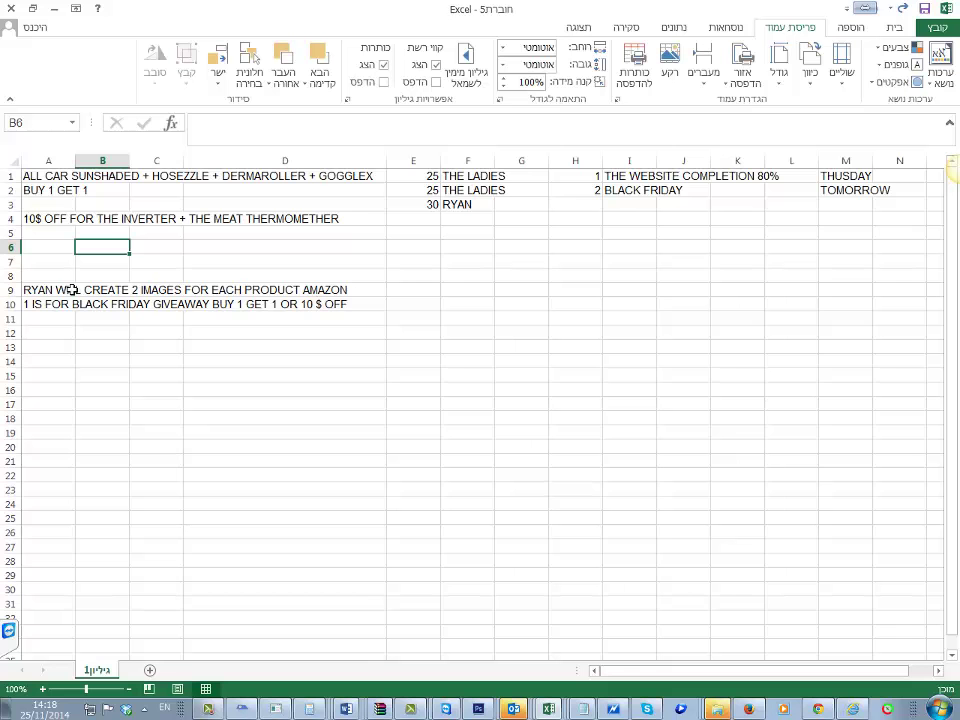
# Step: Enter "SECOND IMAGE IS FOR THE COUPON CODE" in cell A11
pyautogui.click(32, 318)
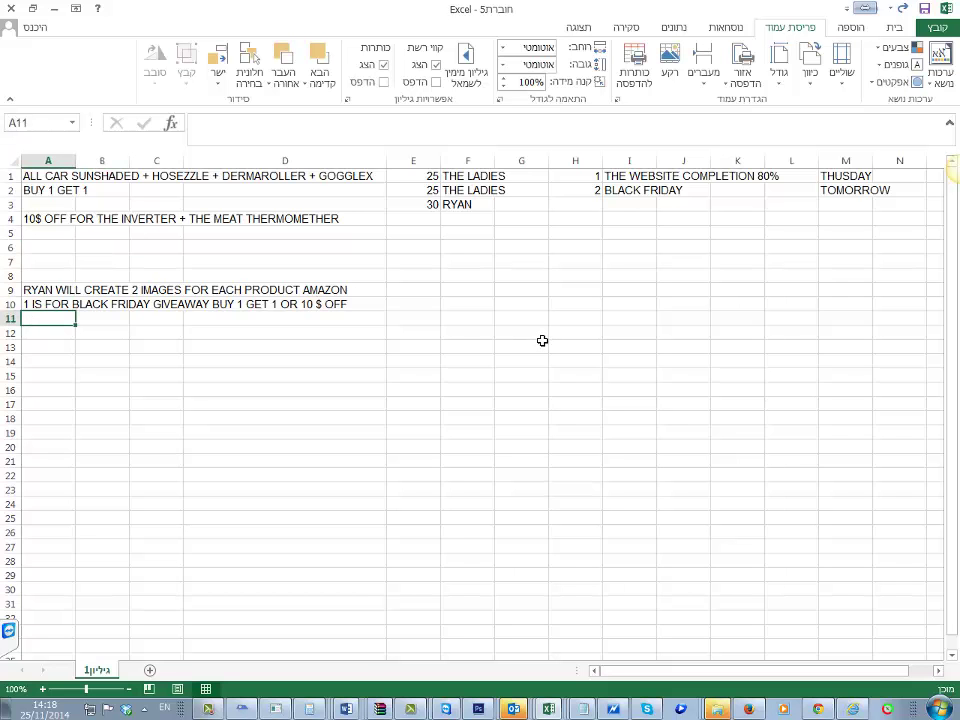
pyautogui.write('S')
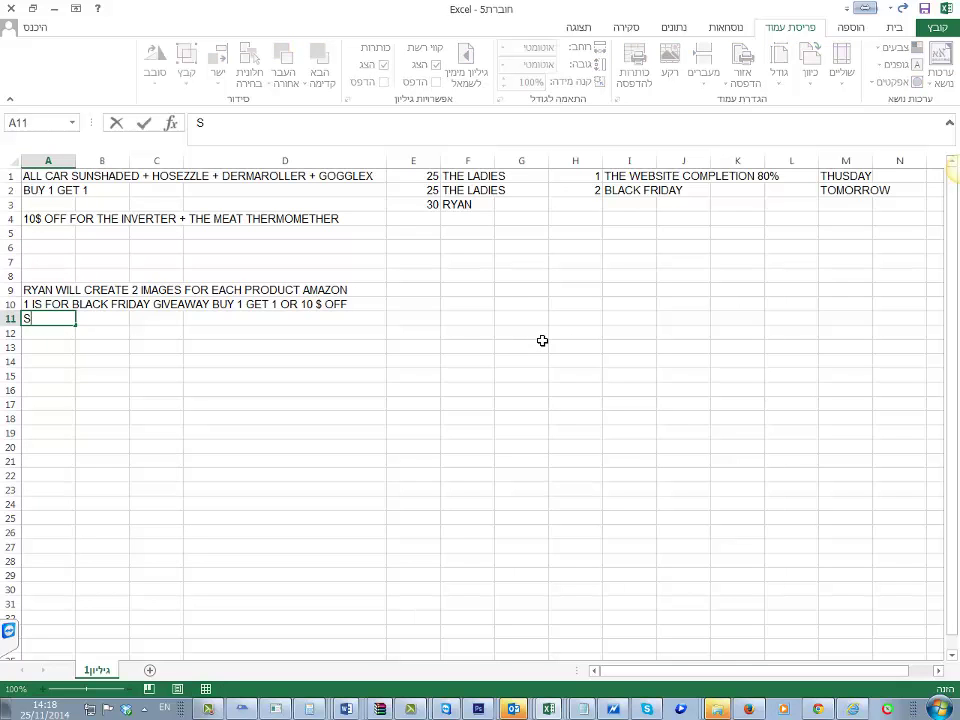
pyautogui.write('ECOND IMA')
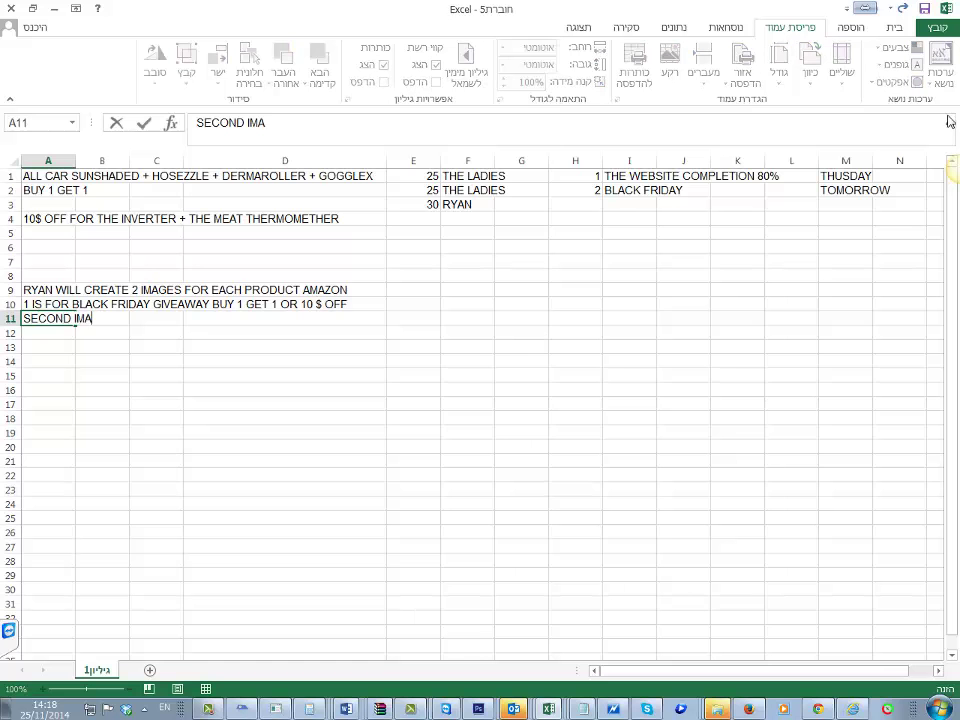
pyautogui.write('GE IS FOR THE ')
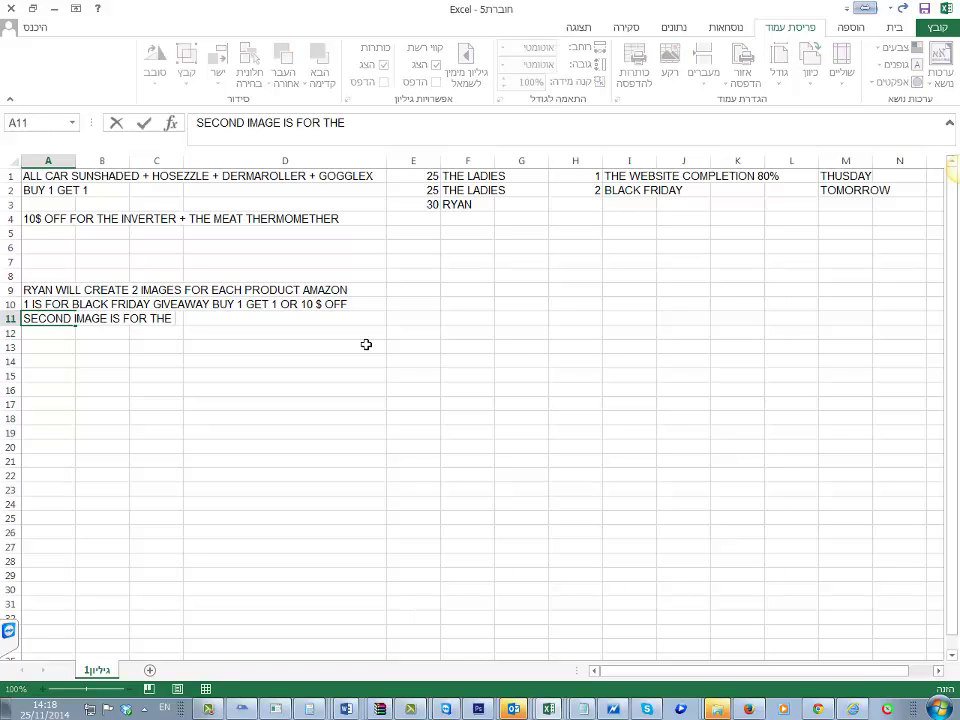
pyautogui.write('COUPON C')
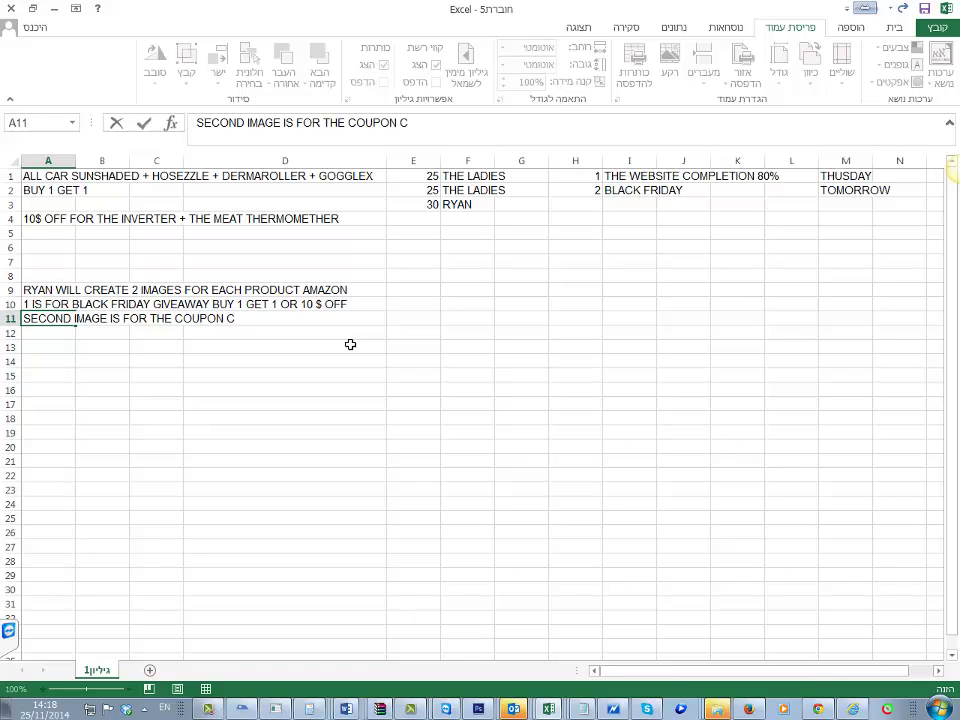
pyautogui.write('ODE')
pyautogui.press('Return')
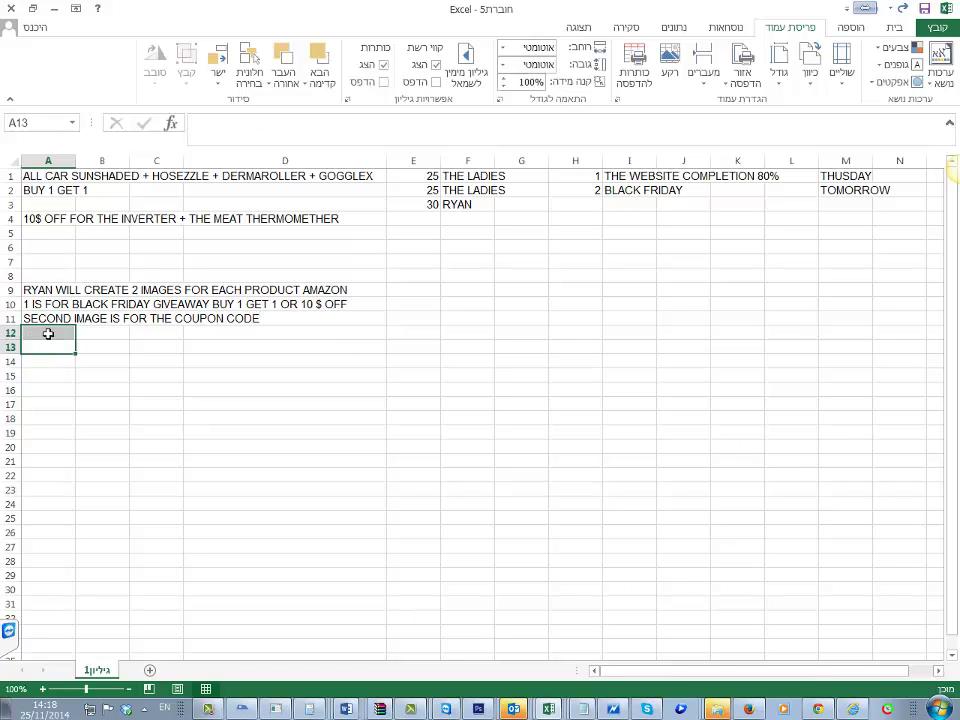
# Step: Move the coupon code note from cell A11 down to cell A13
pyautogui.click(47, 321)
pyautogui.moveTo(47, 325); pyautogui.dragTo(51, 348)
pyautogui.click(54, 392)
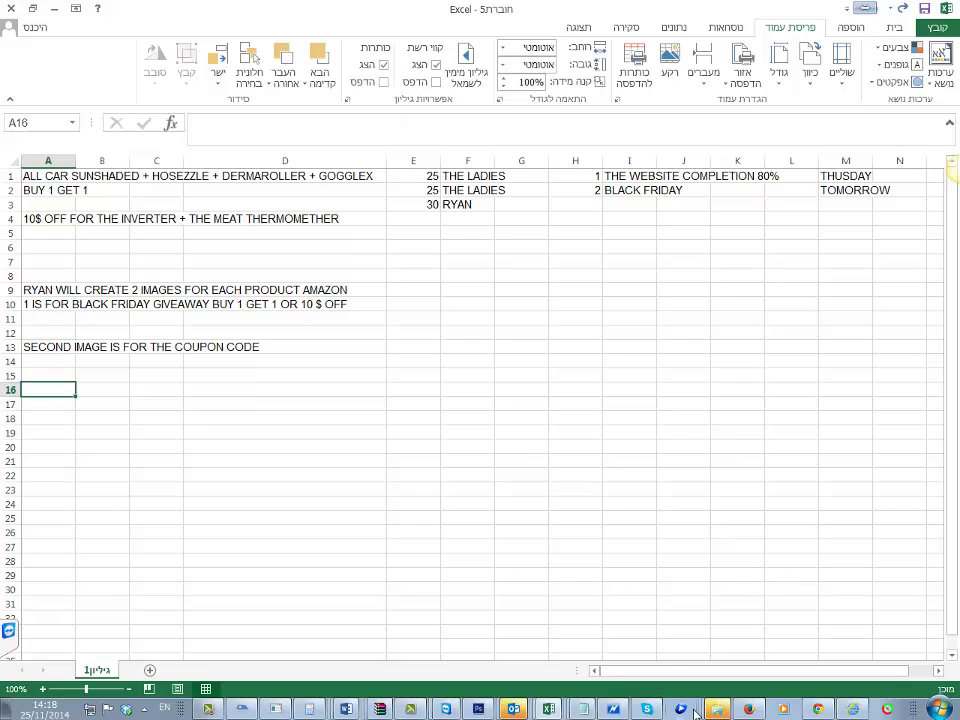
# Step: Switch to the Amazon Power Inverter listing in Firefox and view its outlet close-up and angled product images
pyautogui.click(748, 709)
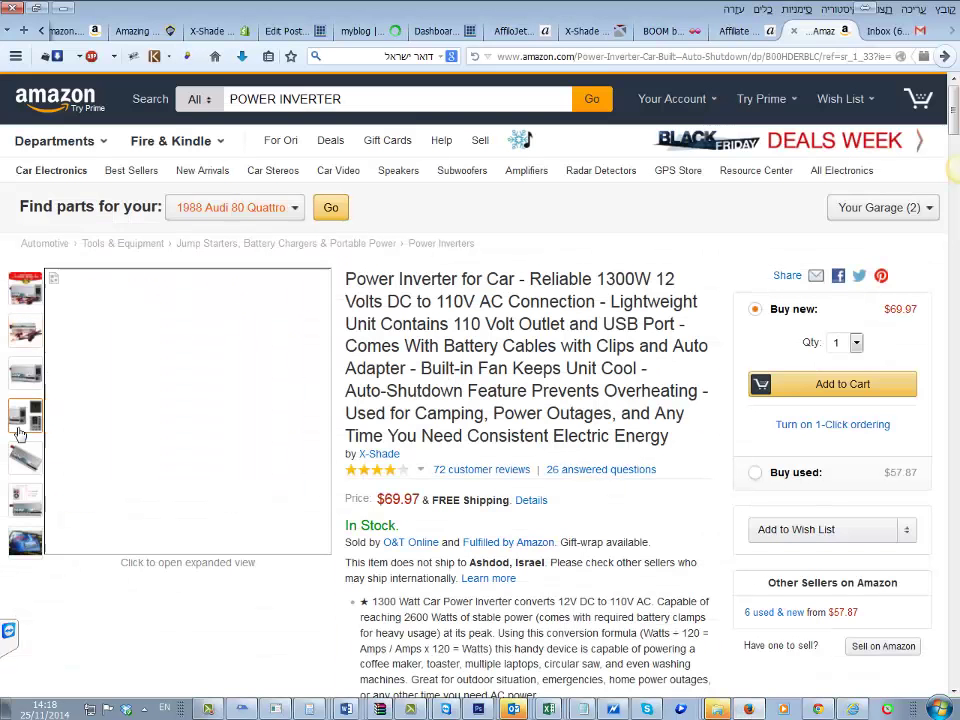
pyautogui.moveTo(16, 408)
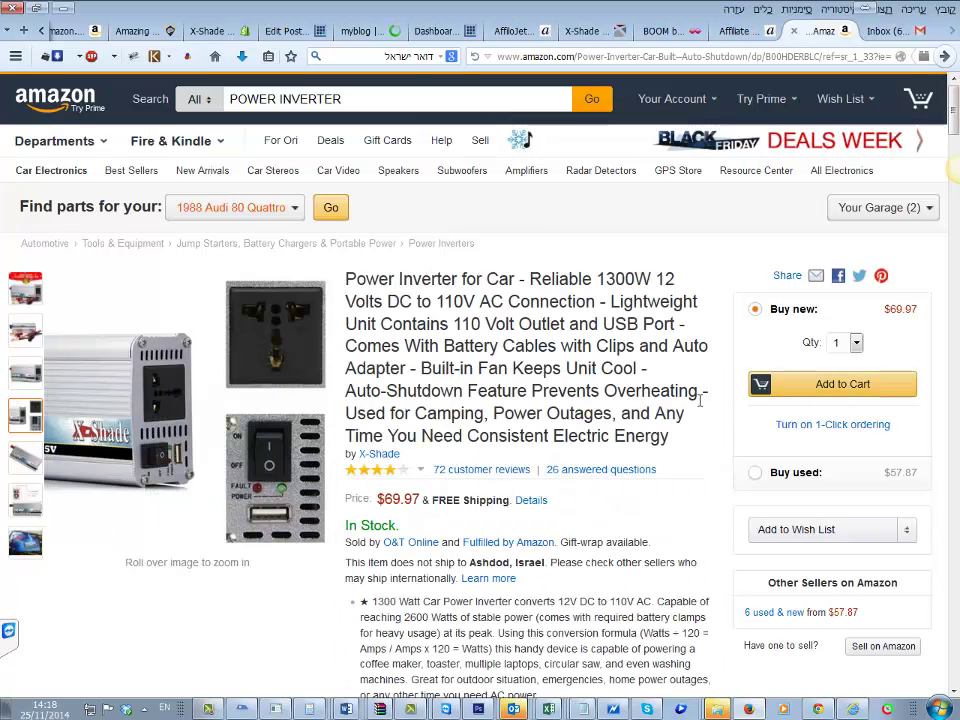
pyautogui.moveTo(10, 455)
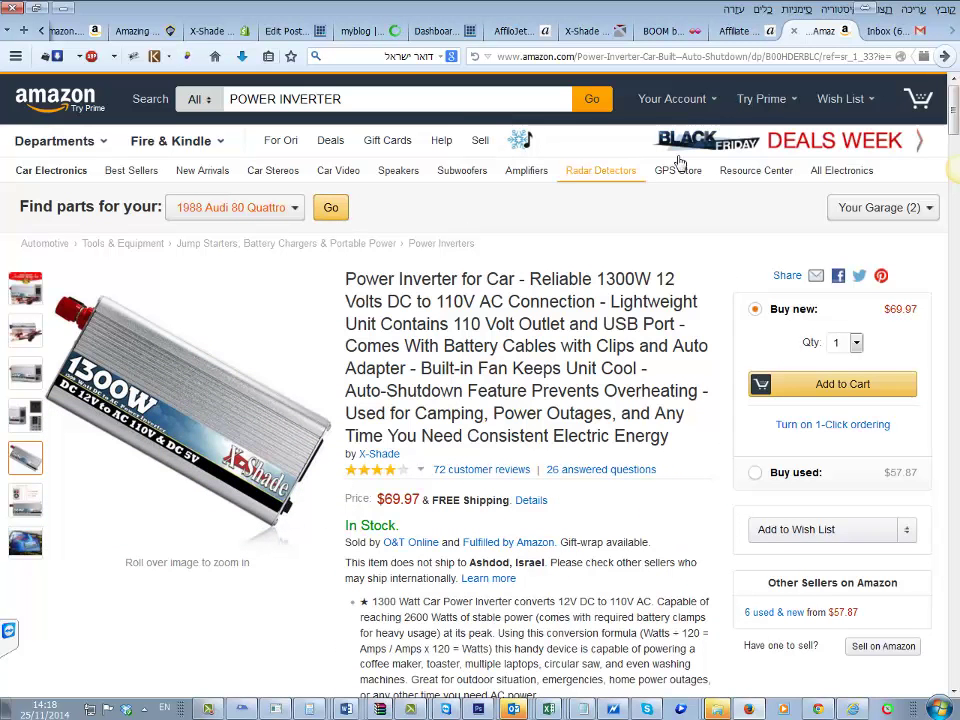
# Step: Open sellercentral.amazon.com in the browser tab that holds the Affilorama page
pyautogui.moveTo(763, 83)
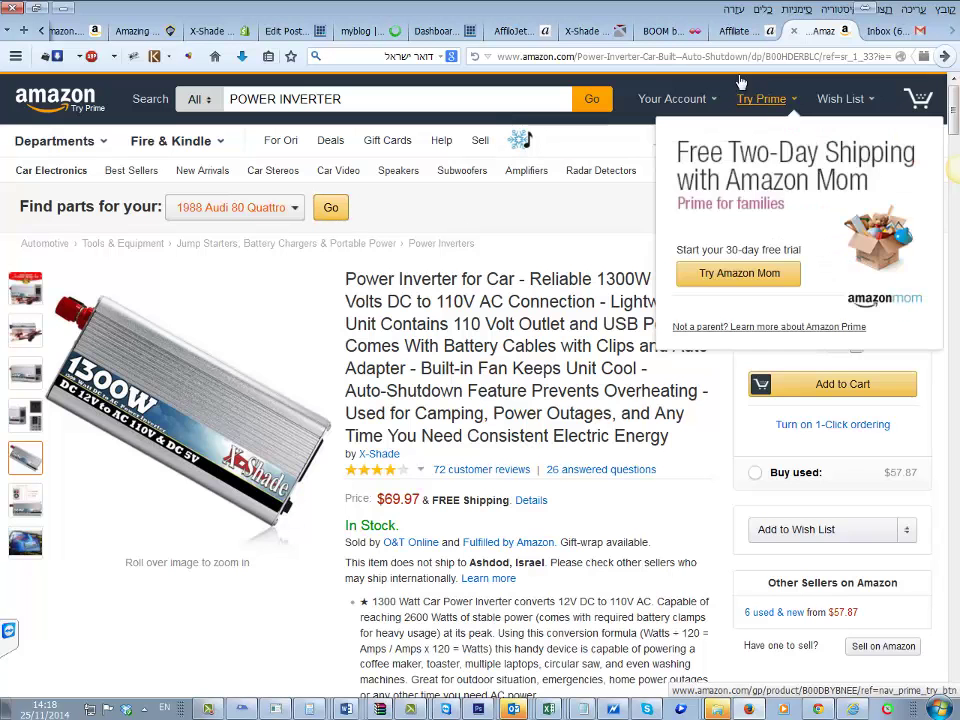
pyautogui.click(737, 31)
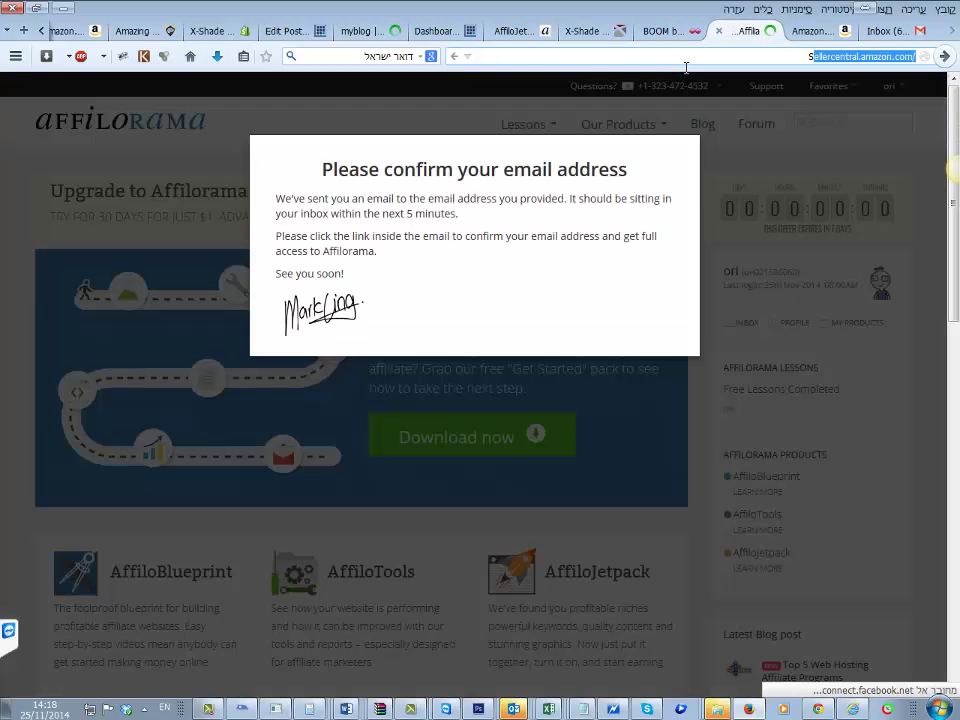
pyautogui.write('se')
pyautogui.press('Return')
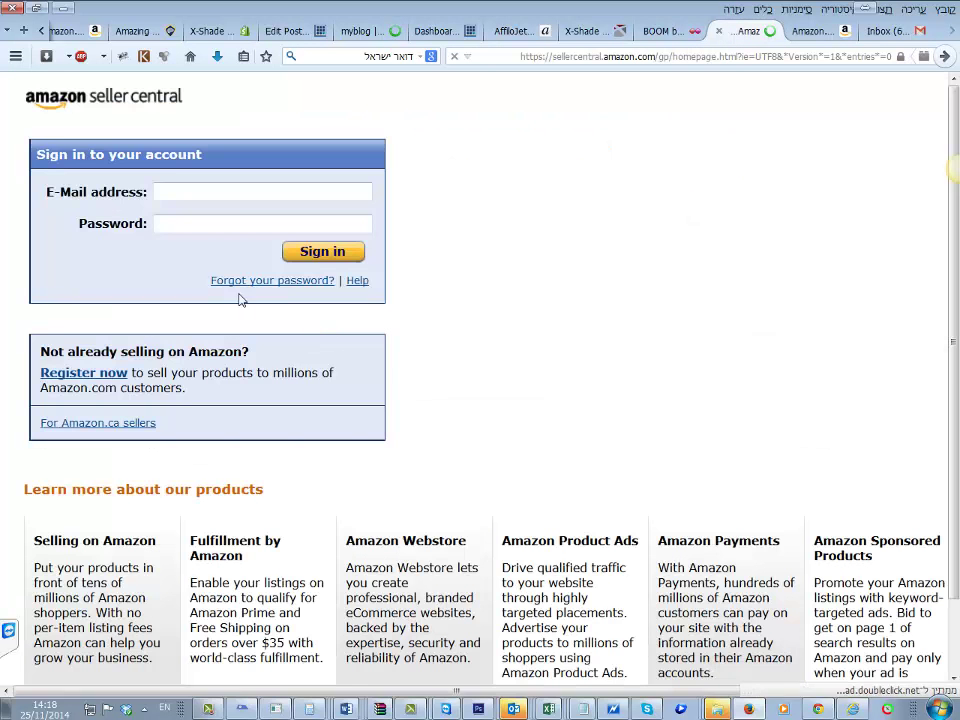
# Step: Sign in to Amazon Seller Central with the saved account e-mail and password
pyautogui.click(270, 194)
pyautogui.click(243, 211)
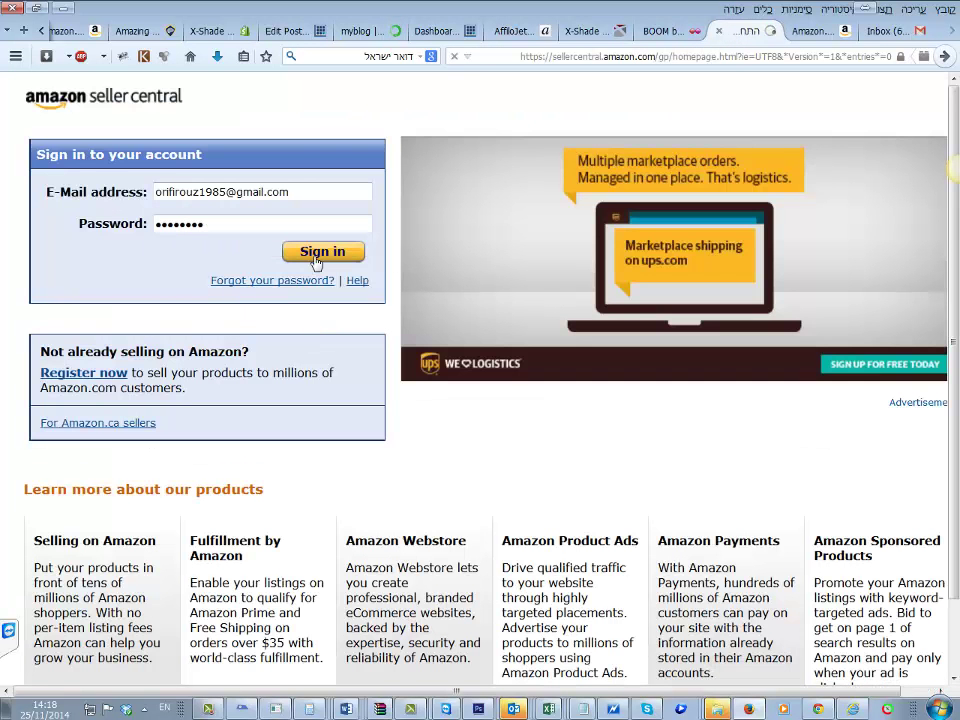
pyautogui.click(318, 255)
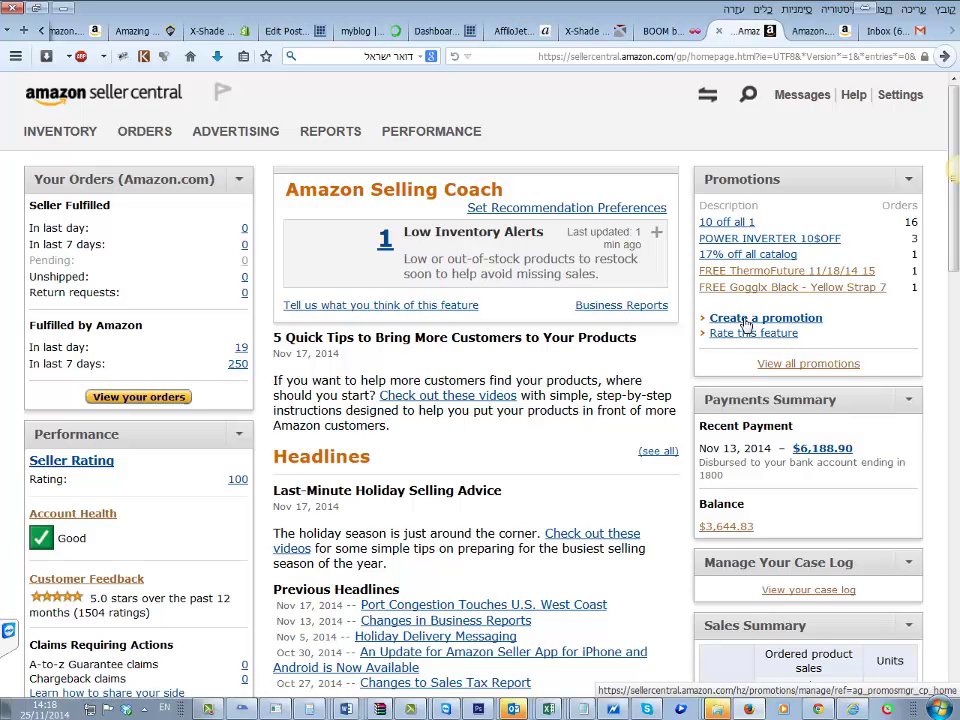
# Step: Open a new Buy One Get One promotion and examine its Buyer purchases options and other conditions
pyautogui.click(771, 321)
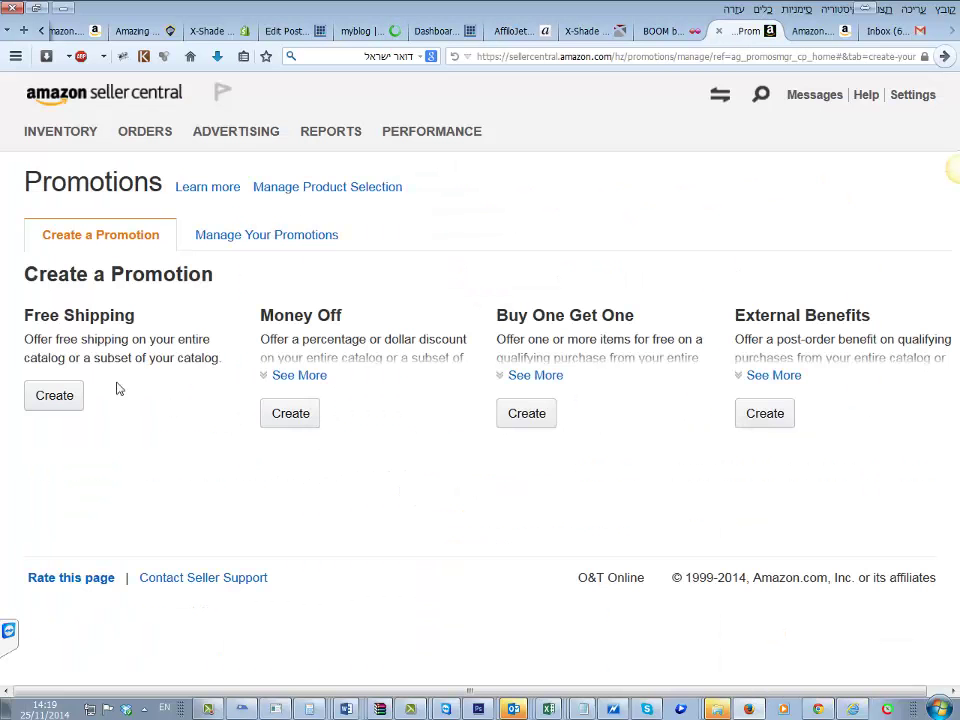
pyautogui.moveTo(490, 322)
pyautogui.mouseDown()
pyautogui.moveTo(628, 313)
pyautogui.moveTo(491, 320)
pyautogui.mouseUp()
pyautogui.click(628, 317)
pyautogui.click(527, 413)
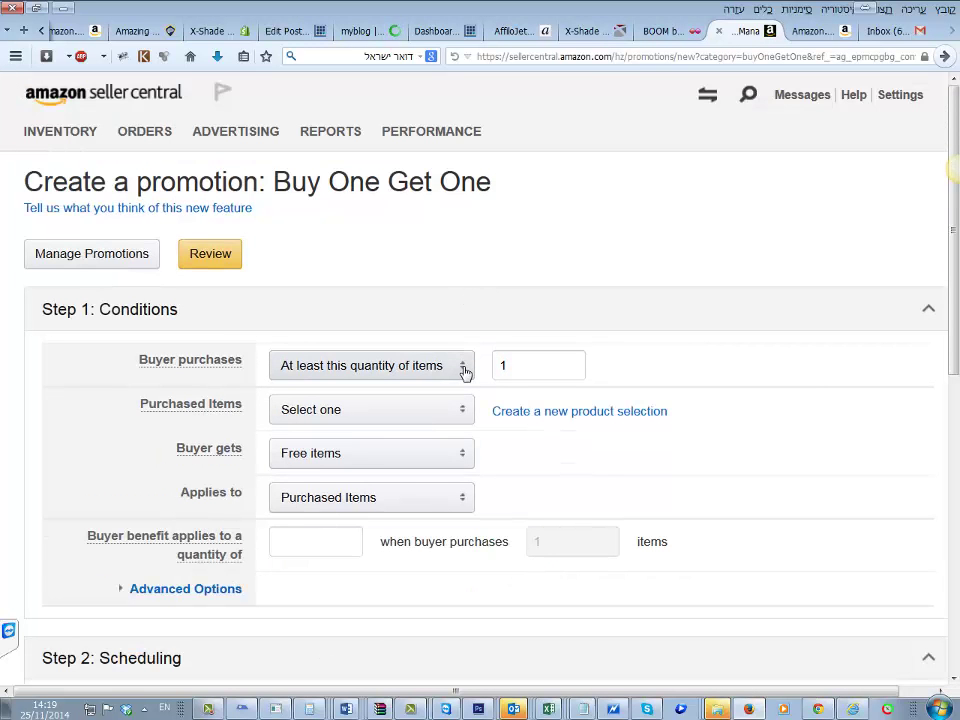
pyautogui.click(464, 370)
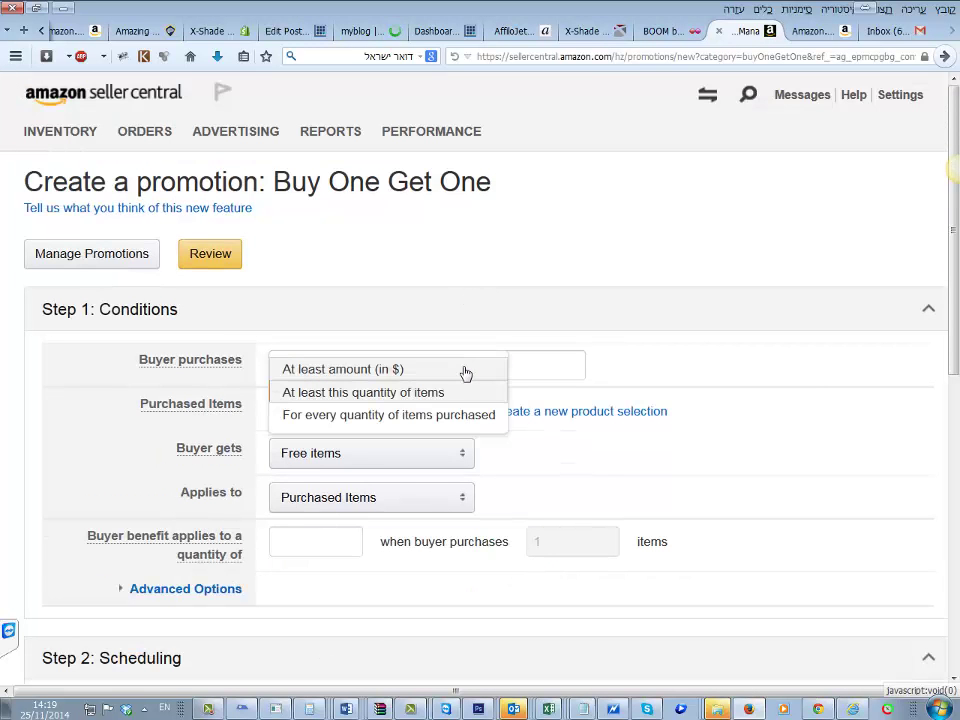
pyautogui.click(618, 328)
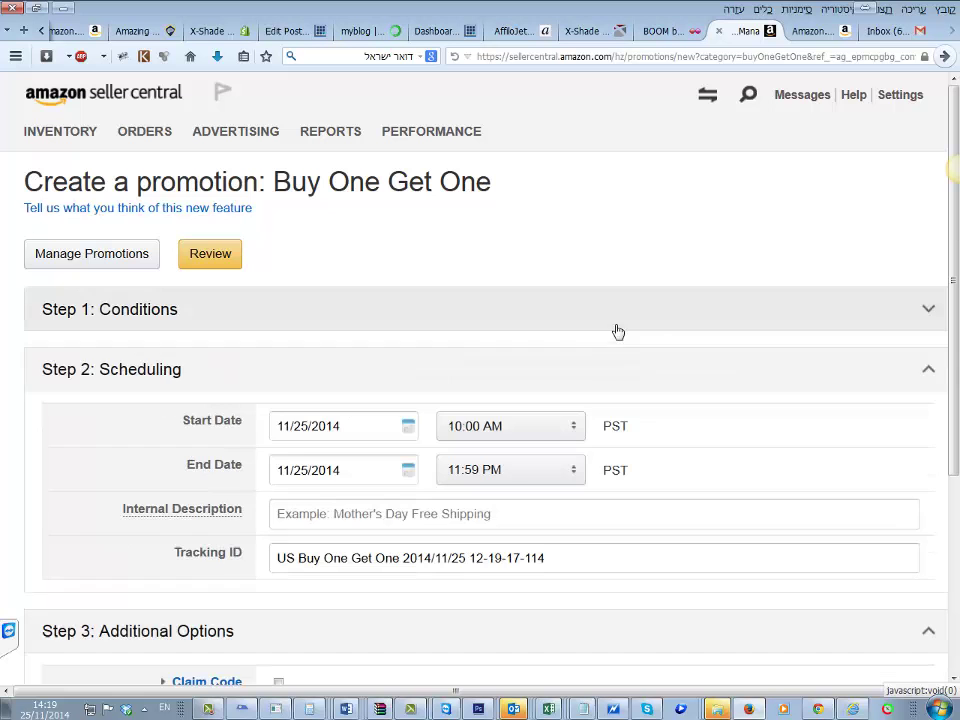
pyautogui.click(168, 312)
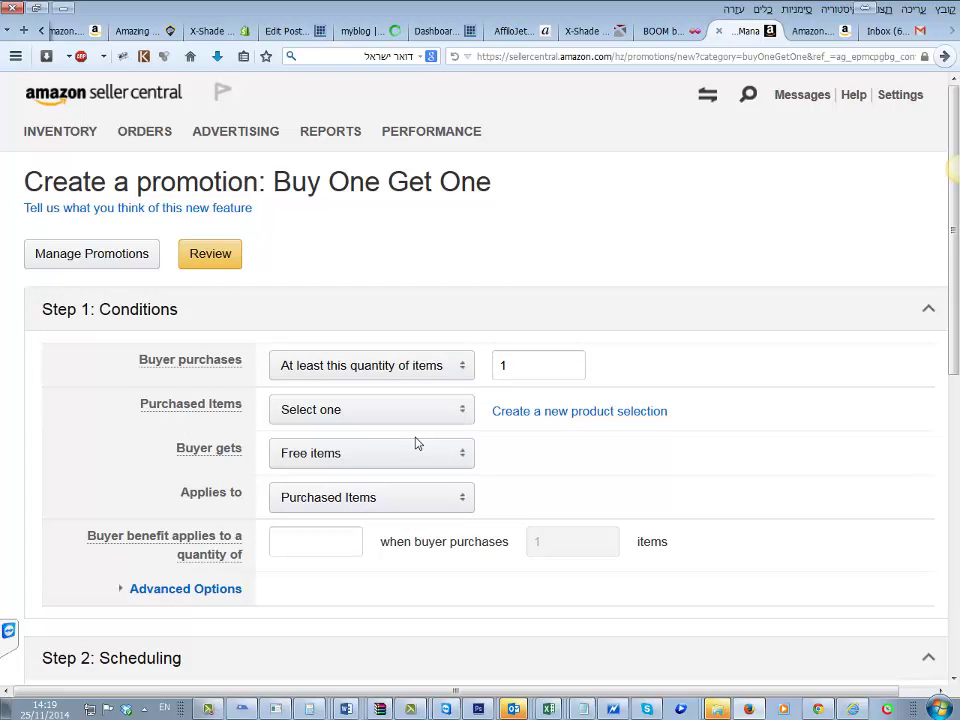
# Step: Leave the promotion form, view the list of existing promotions, and open the Manage Product Selections page
pyautogui.click(81, 258)
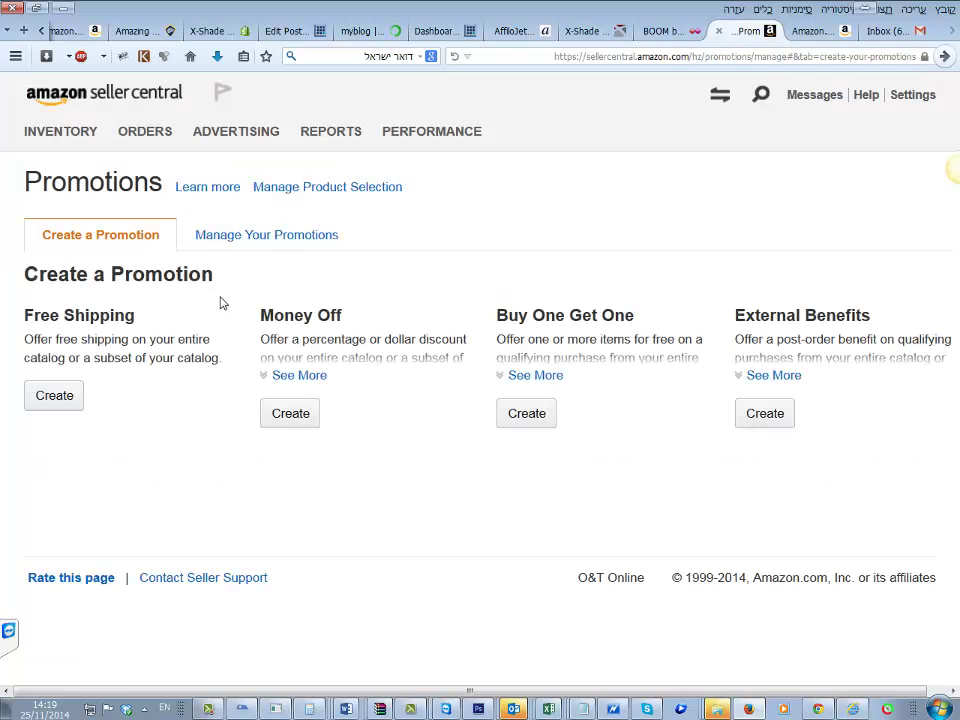
pyautogui.click(292, 242)
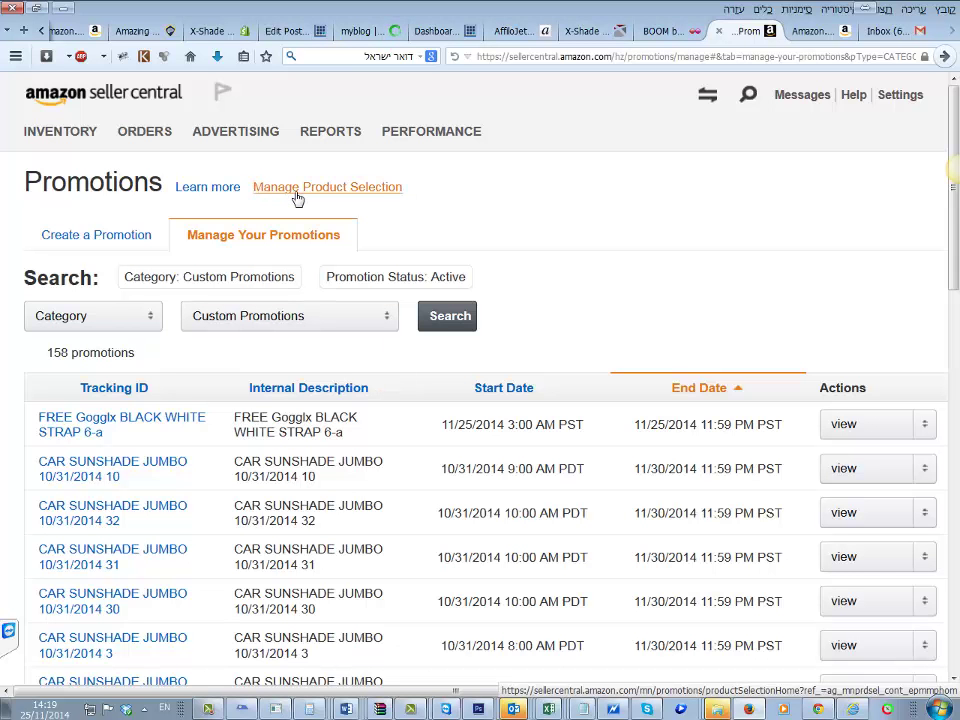
pyautogui.click(372, 193)
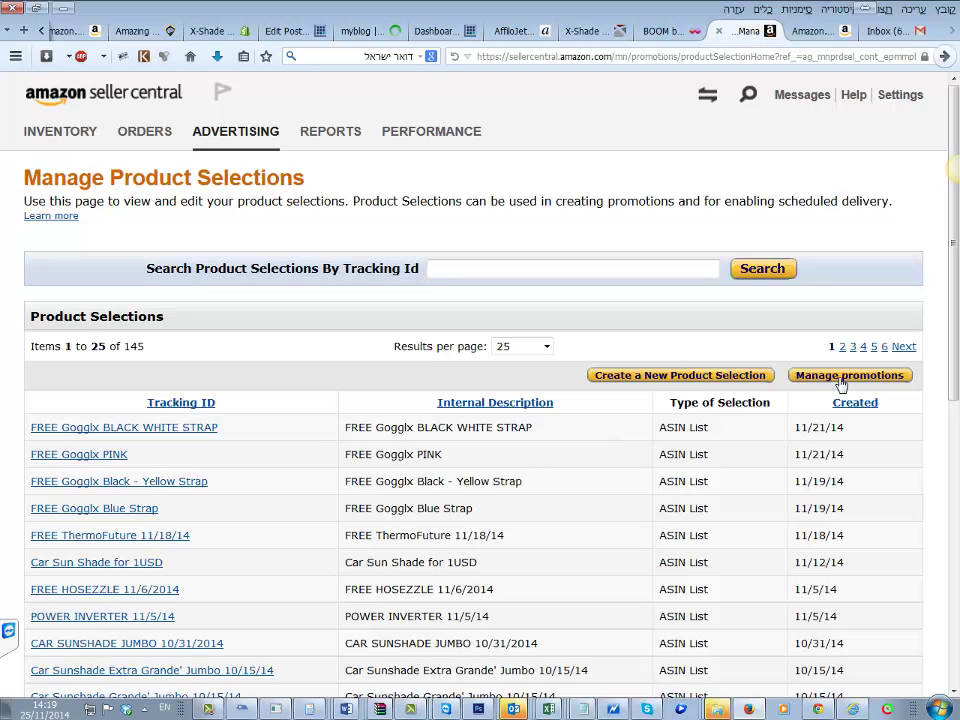
# Step: Start a new product selection of the type ASIN List
pyautogui.click(673, 379)
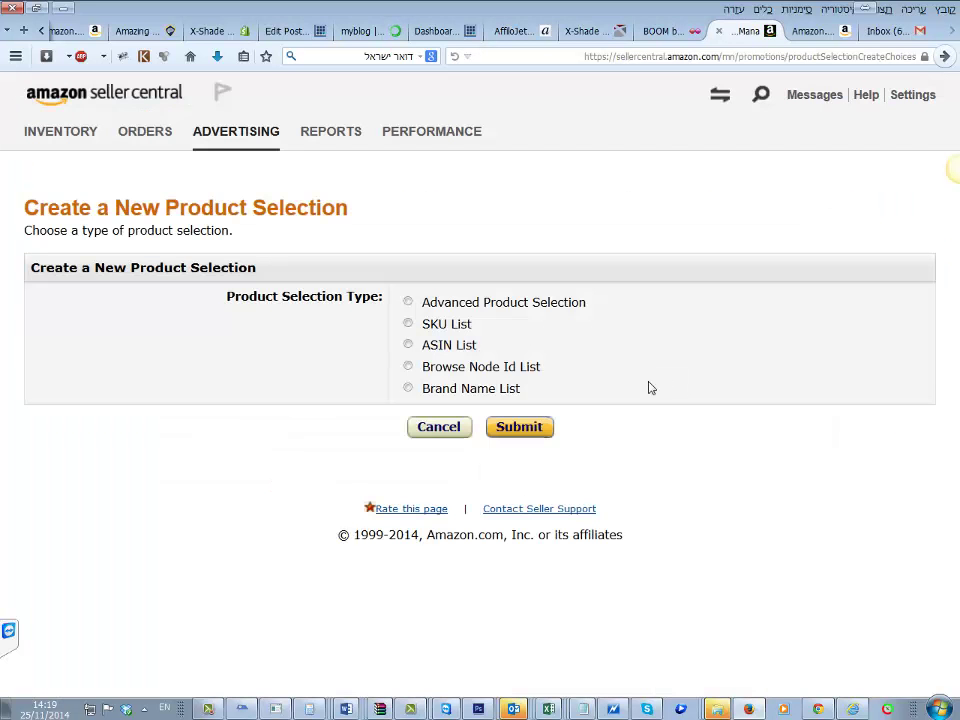
pyautogui.click(408, 324)
pyautogui.click(407, 324)
pyautogui.click(408, 344)
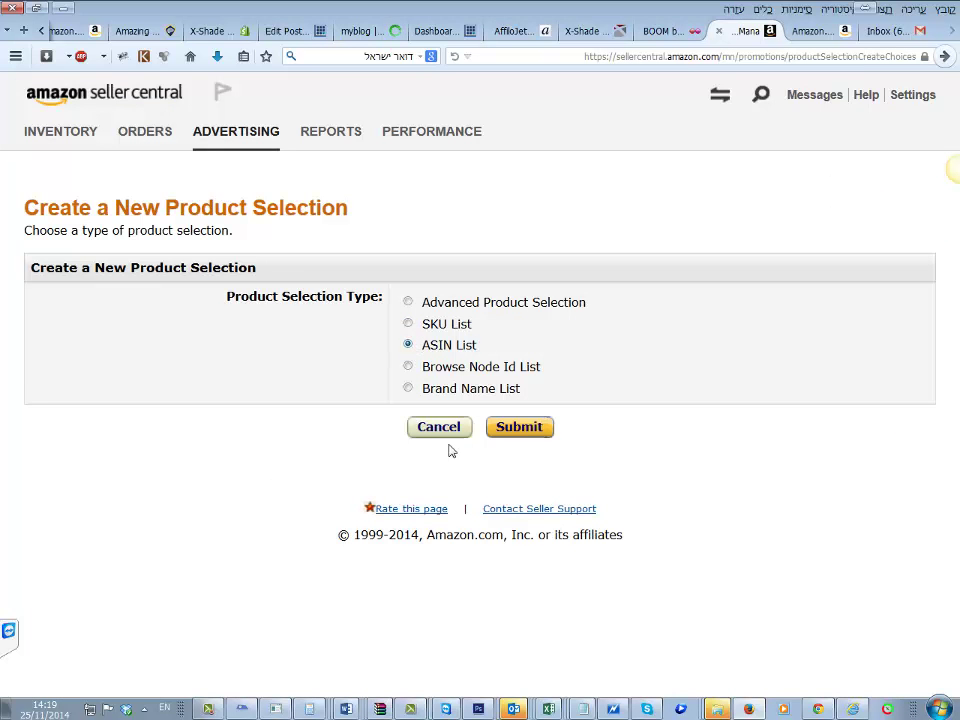
pyautogui.click(546, 427)
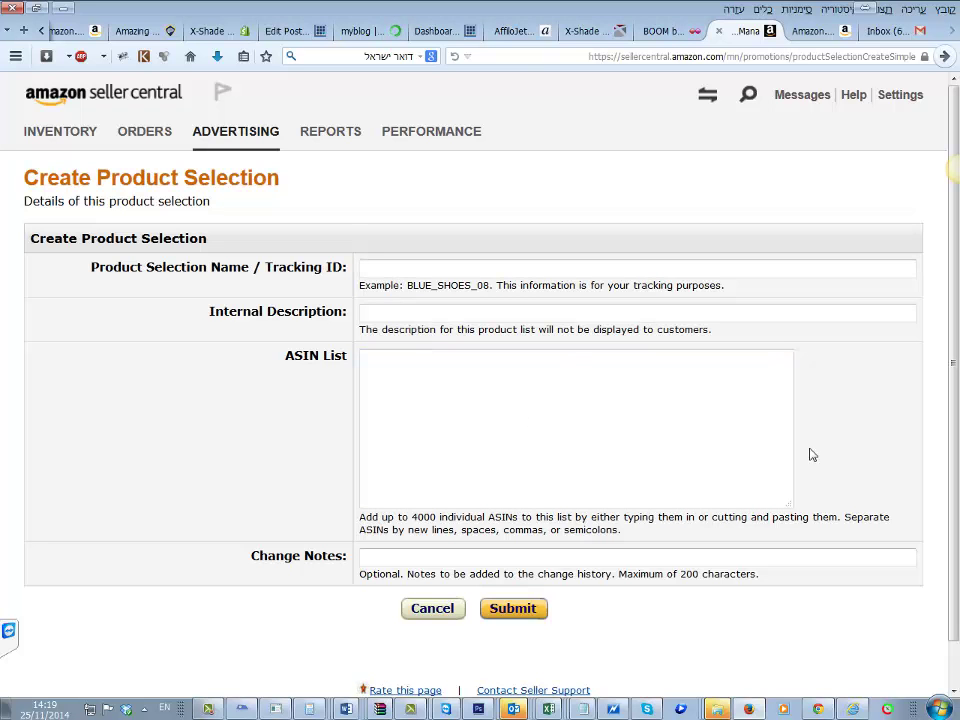
# Step: Name the new product selection "BACK FRIDAY GOGGLEX BLACK"
pyautogui.write('BACK FRI')
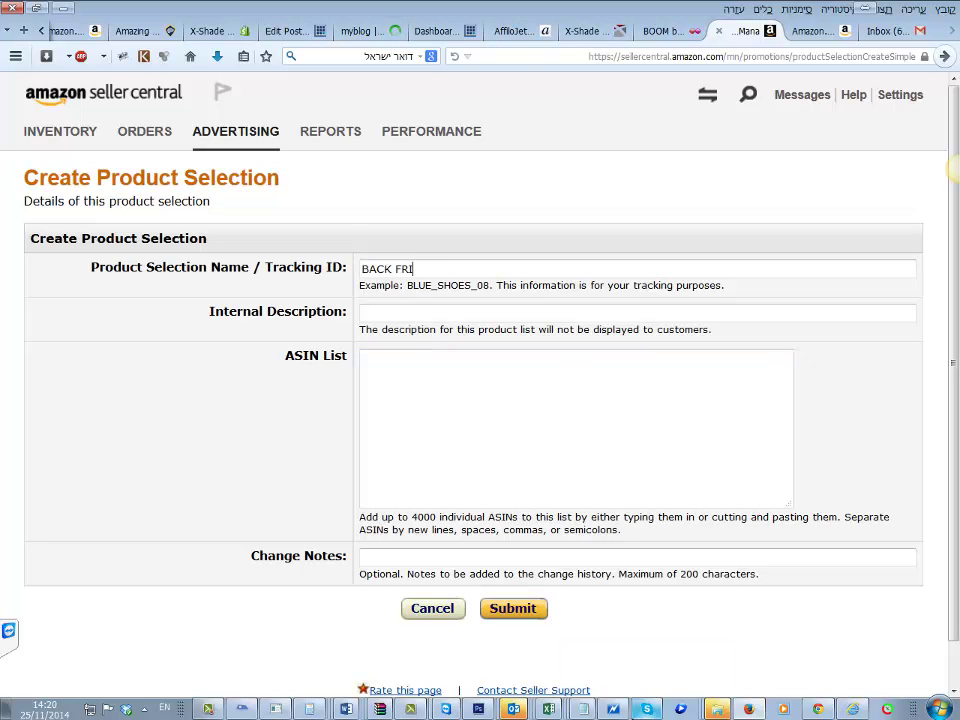
pyautogui.write('DA')
pyautogui.write('Y GOGGLEX')
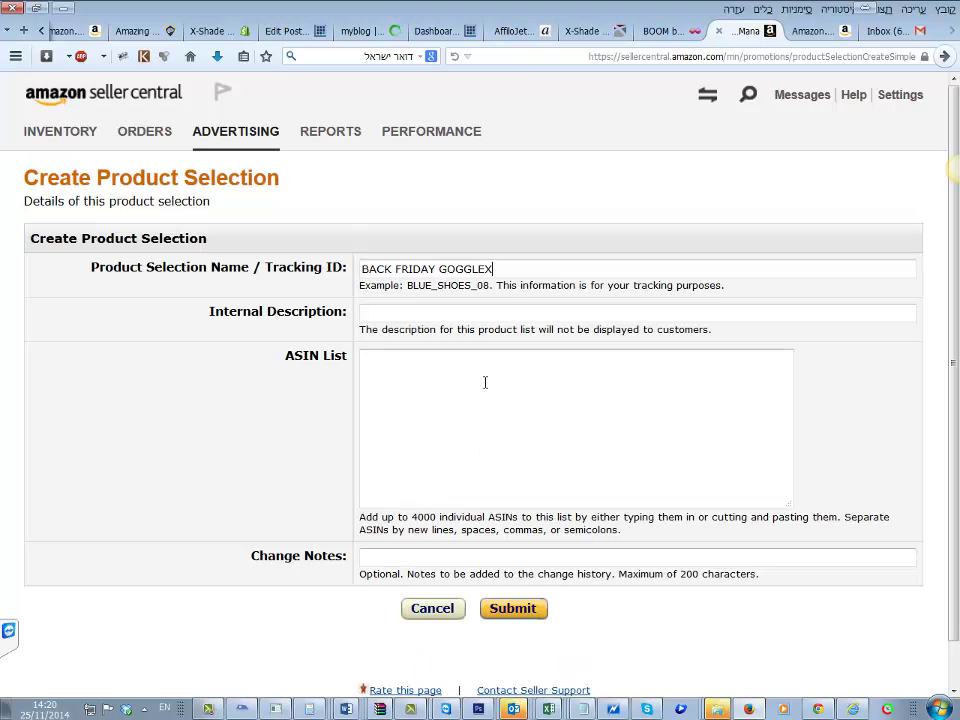
pyautogui.click(503, 320)
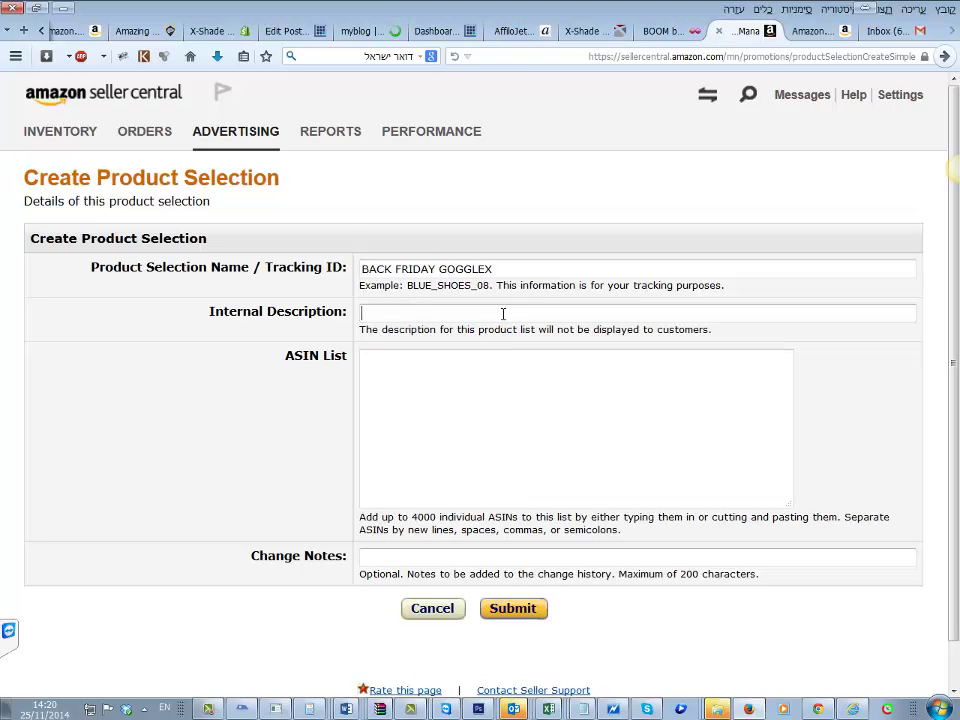
pyautogui.click(518, 272)
pyautogui.write('BLACK')
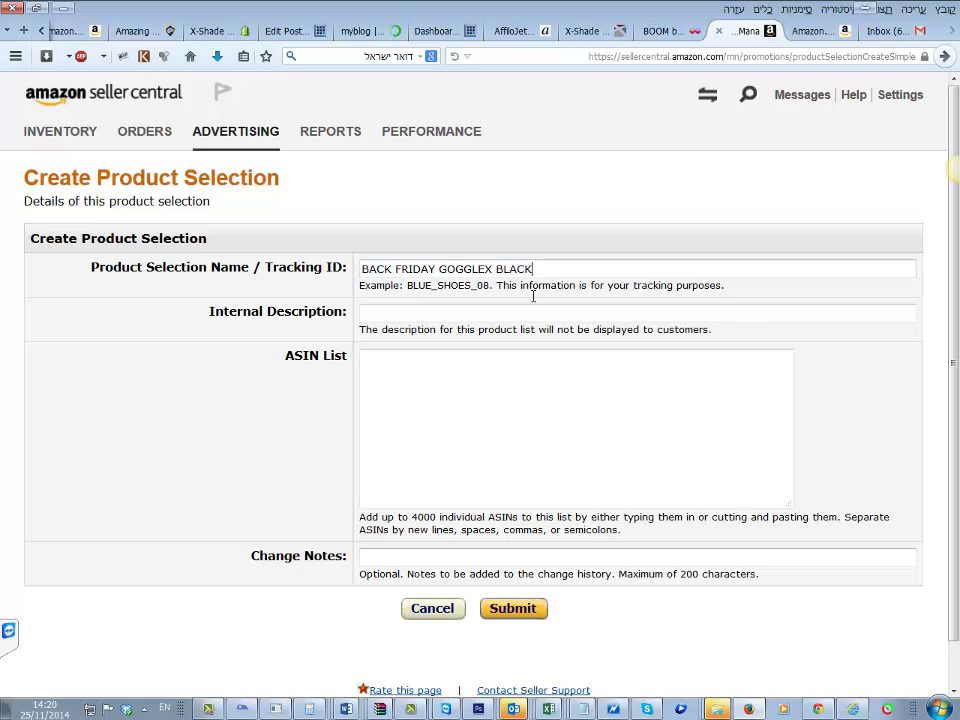
# Step: Copy the product selection name into the Internal Description
pyautogui.click(531, 314)
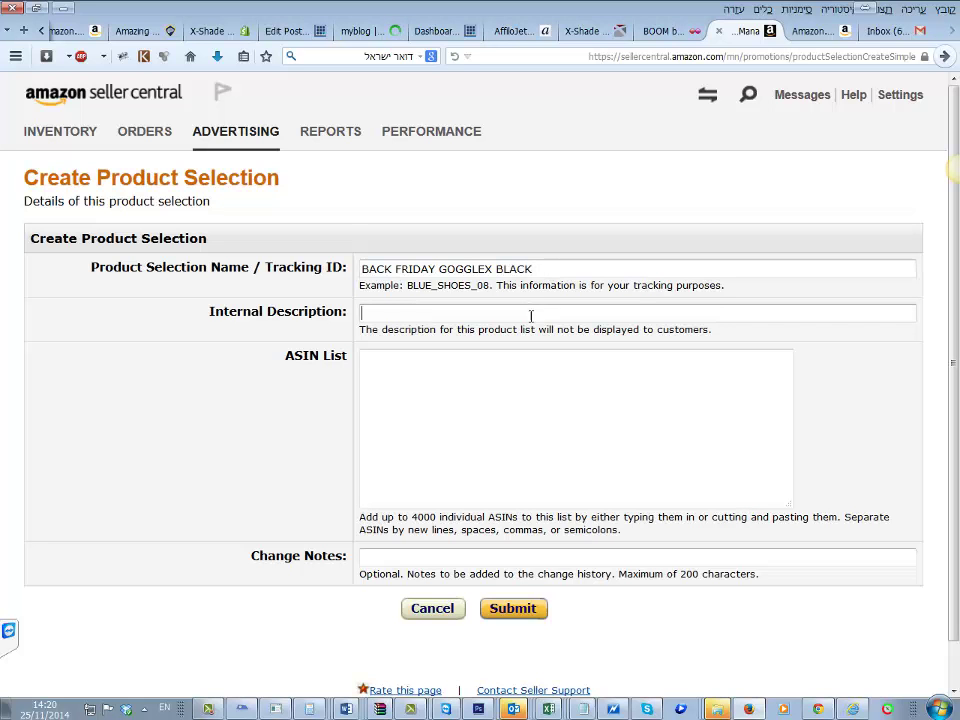
pyautogui.tripleClick(540, 270)
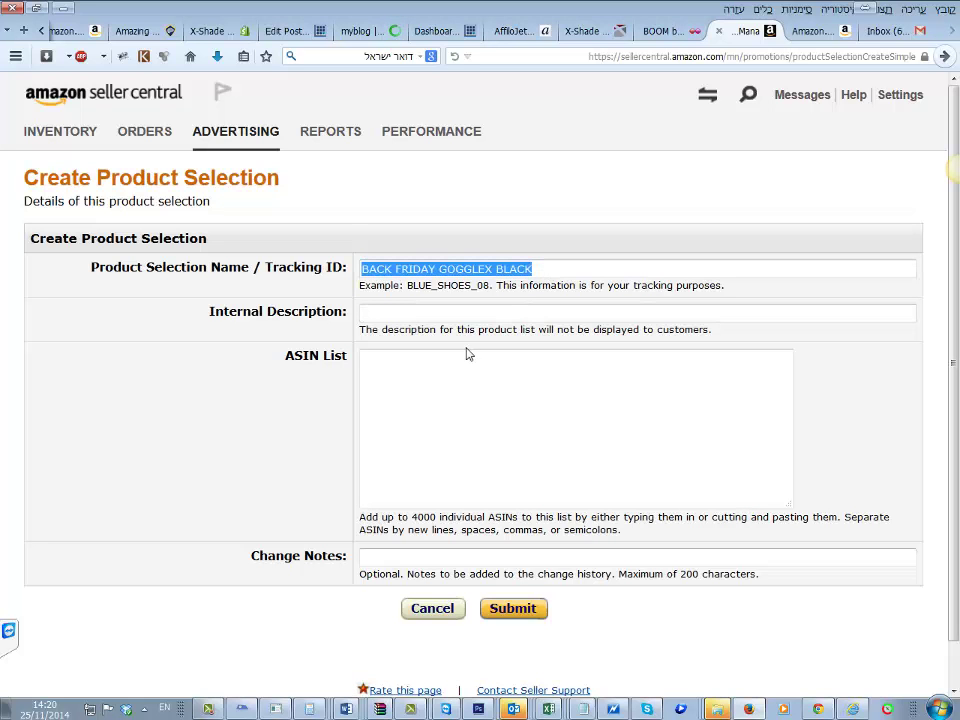
pyautogui.hotkey('ctrl', 'c')
pyautogui.click(469, 316)
pyautogui.hotkey('ctrl', 'v')
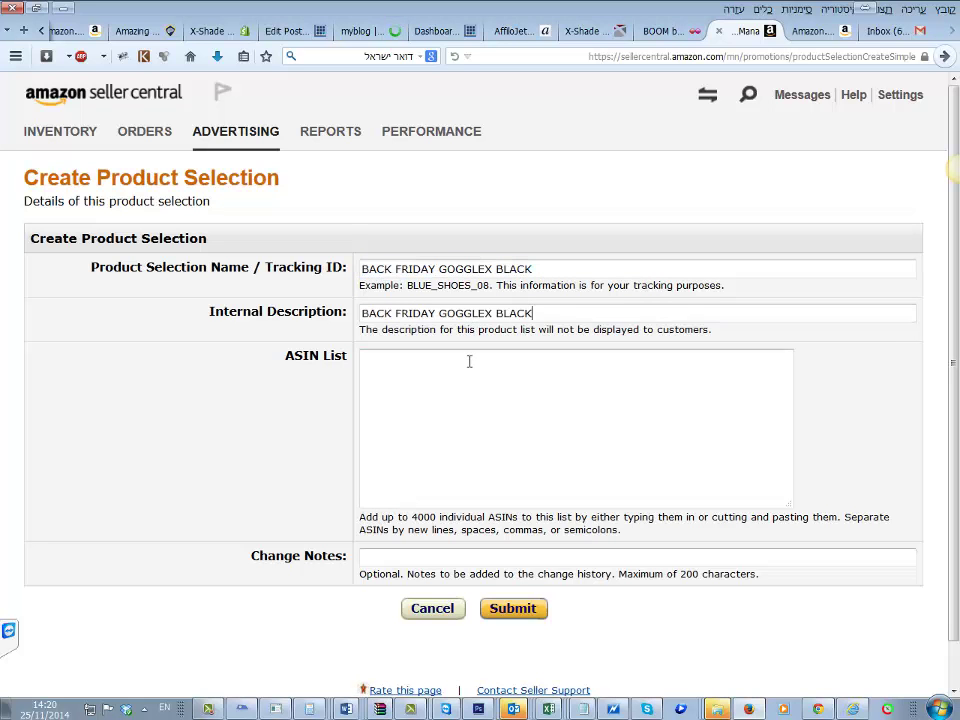
# Step: Open Manage Inventory in a separate tab and expand the variations of the GogglX swimming goggles parent listing
pyautogui.click(494, 415)
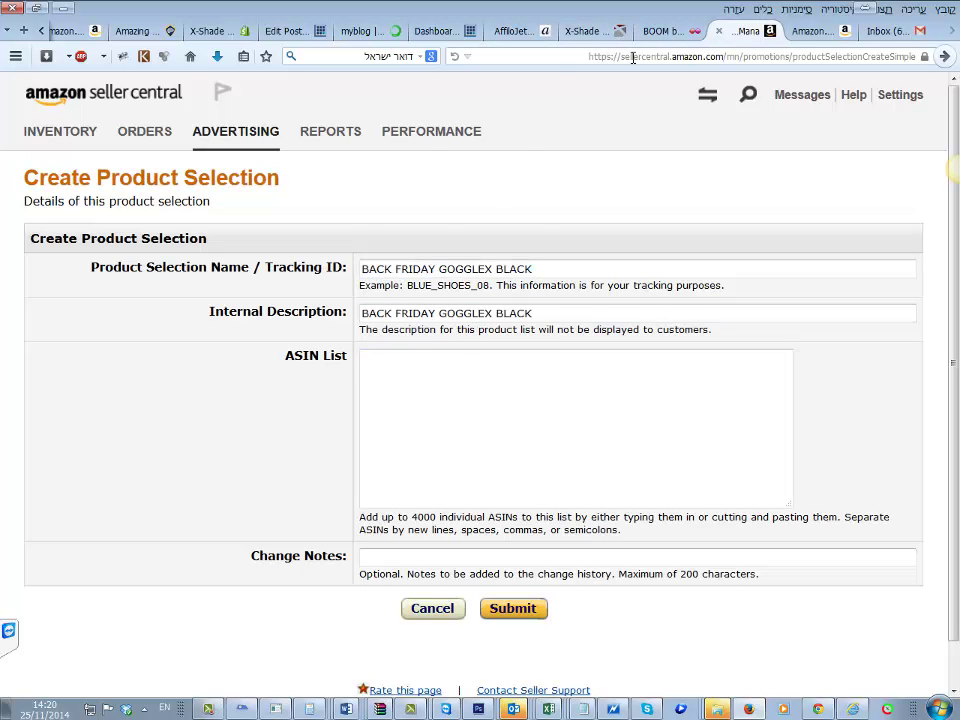
pyautogui.moveTo(30, 143)
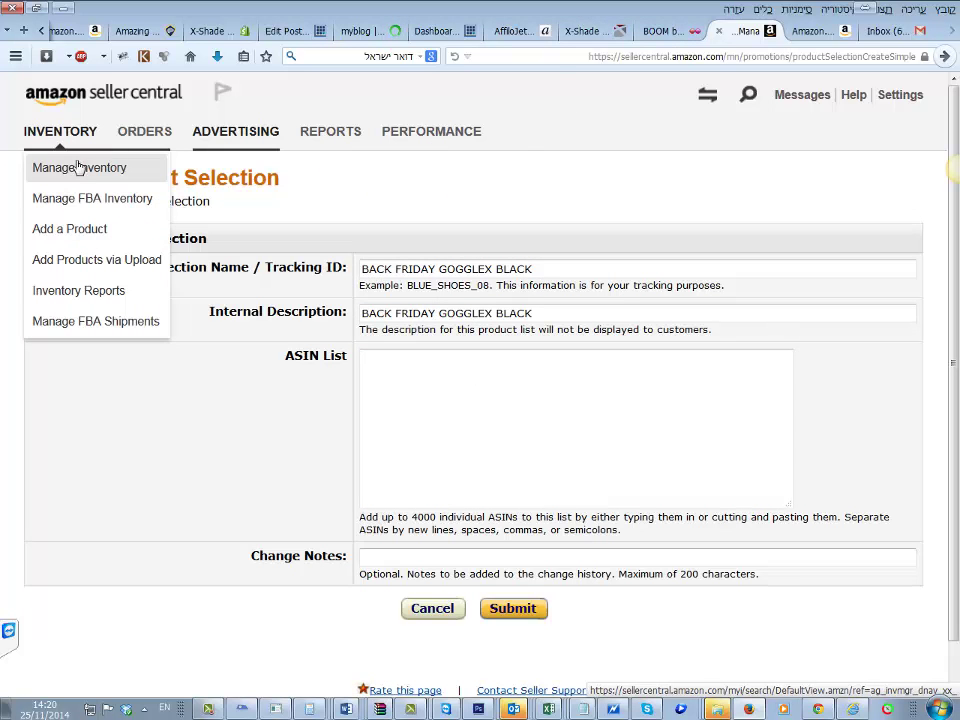
pyautogui.middleClick(77, 165)
pyautogui.click(679, 33)
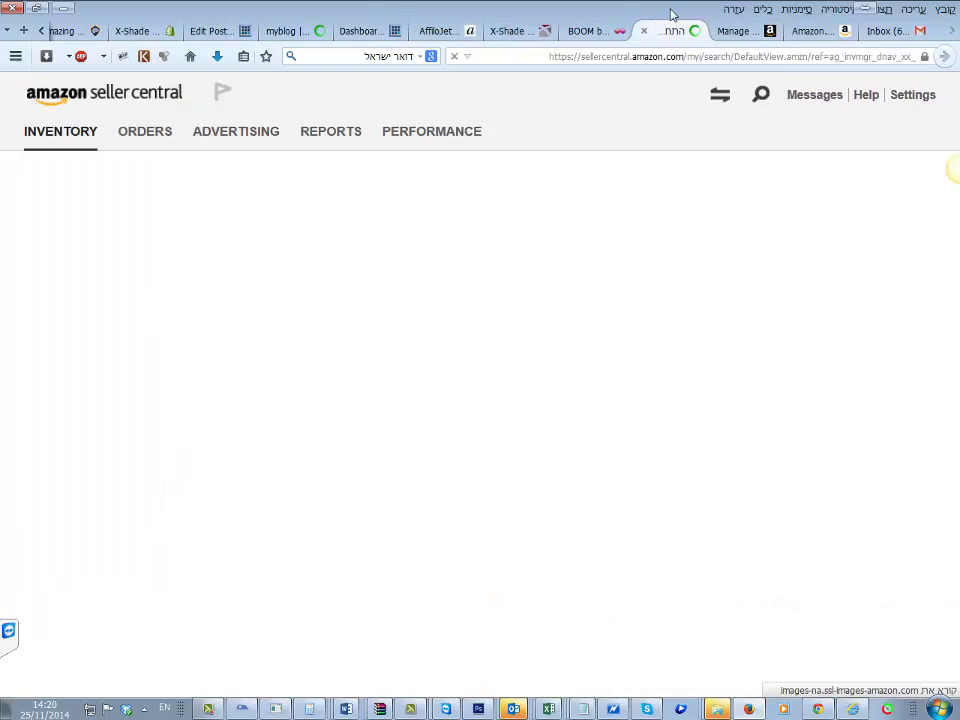
pyautogui.scroll(-10, 469, 435)
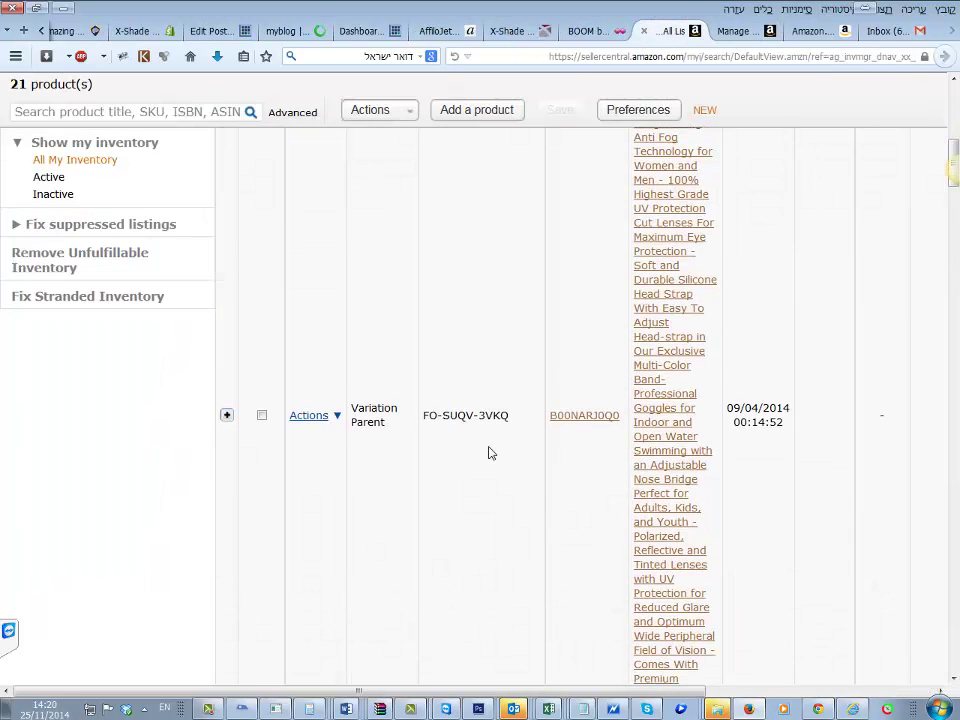
pyautogui.hotkey('ctrl', '-')
pyautogui.hotkey('ctrl', '-')
pyautogui.scroll(3, 516, 392)
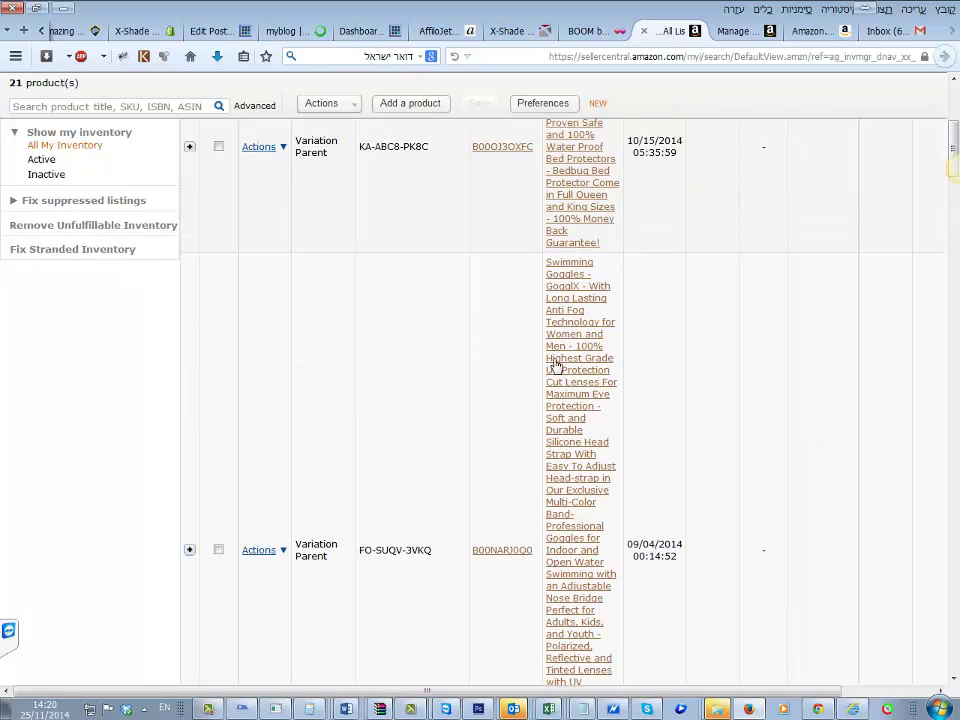
pyautogui.scroll(-1, 284, 471)
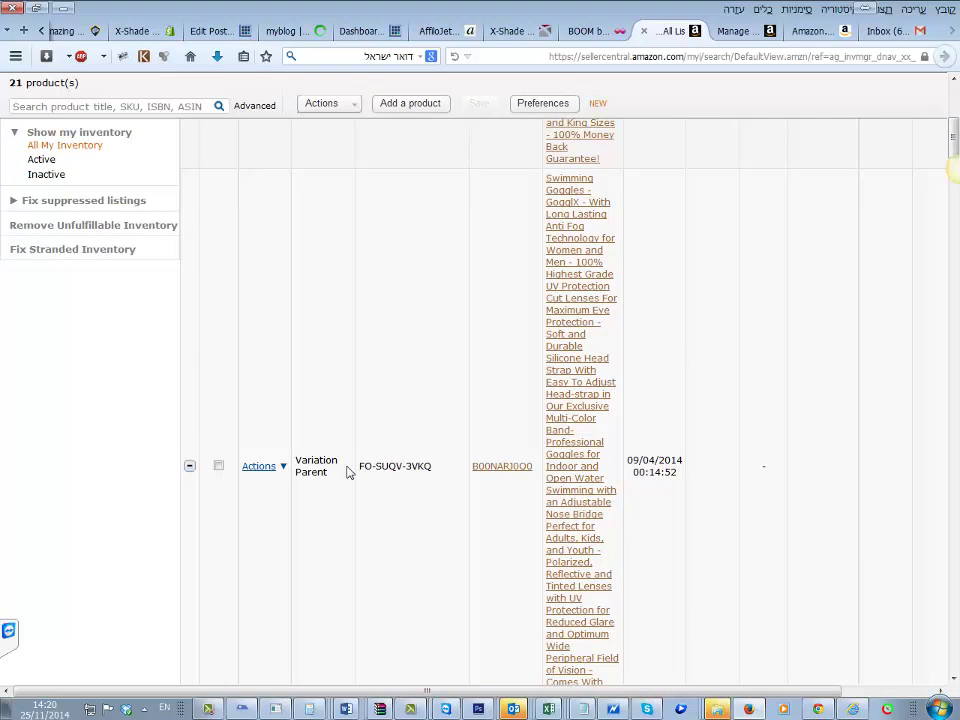
# Step: Find the black goggles with white strap in the inventory and copy their ASIN, B00NARJ0R4, into the product selection's ASIN List
pyautogui.scroll(-10, 505, 345)
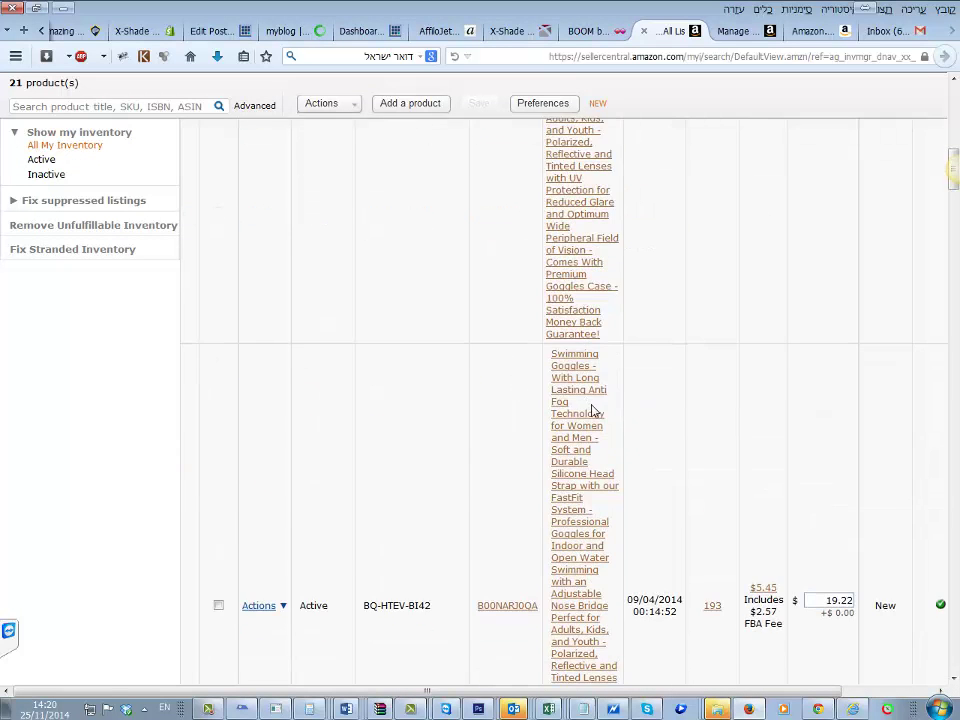
pyautogui.scroll(-6, 585, 612)
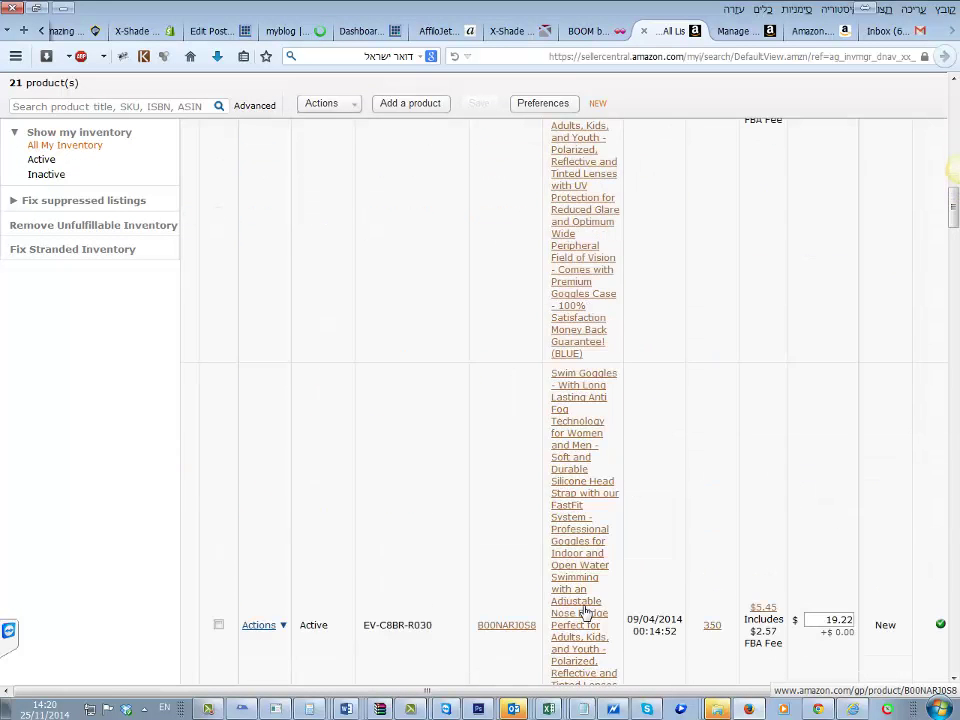
pyautogui.scroll(-2, 603, 604)
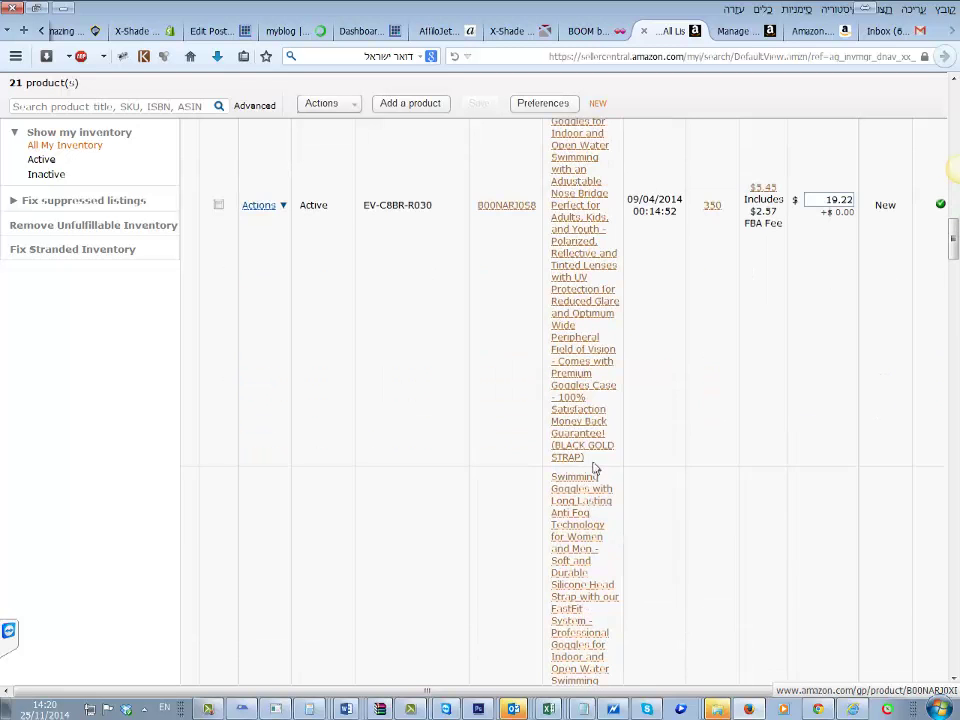
pyautogui.moveTo(574, 463); pyautogui.dragTo(557, 454)
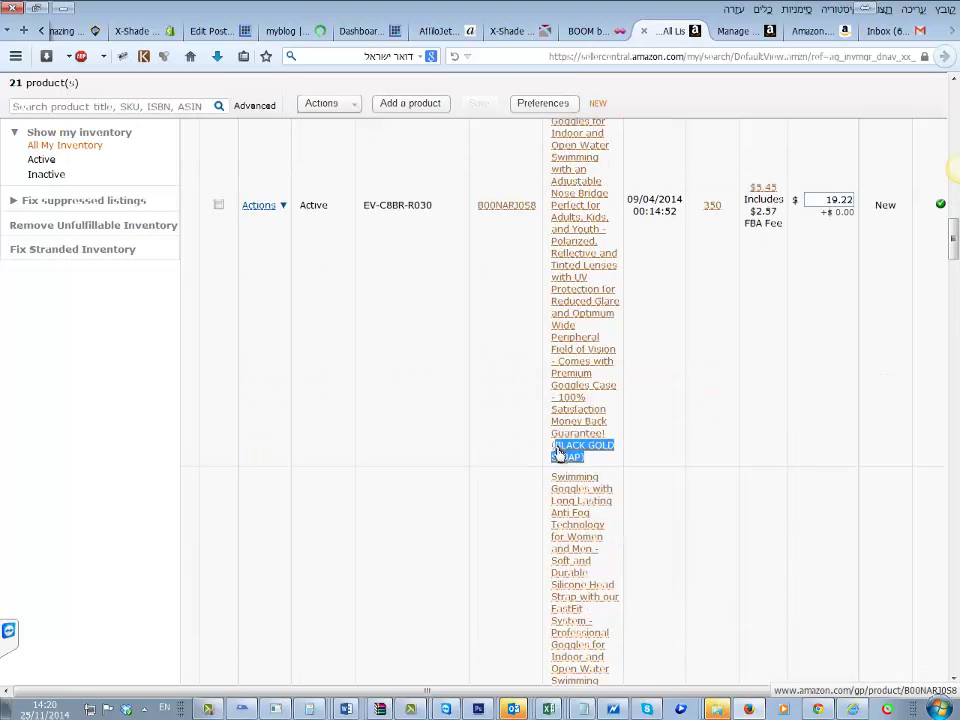
pyautogui.scroll(-4, 606, 540)
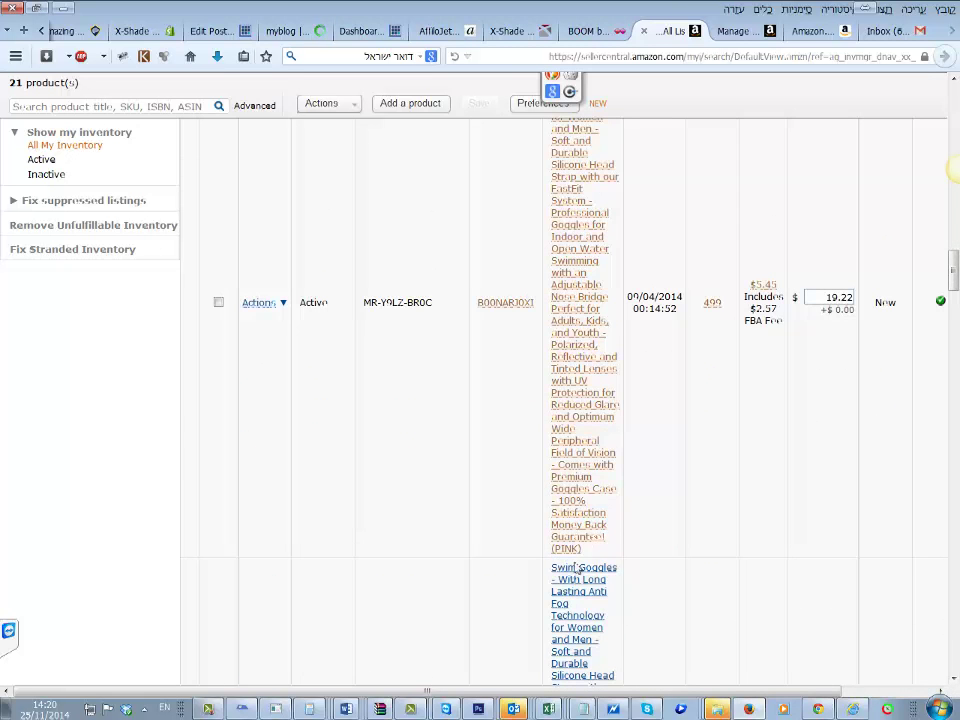
pyautogui.scroll(-5, 587, 563)
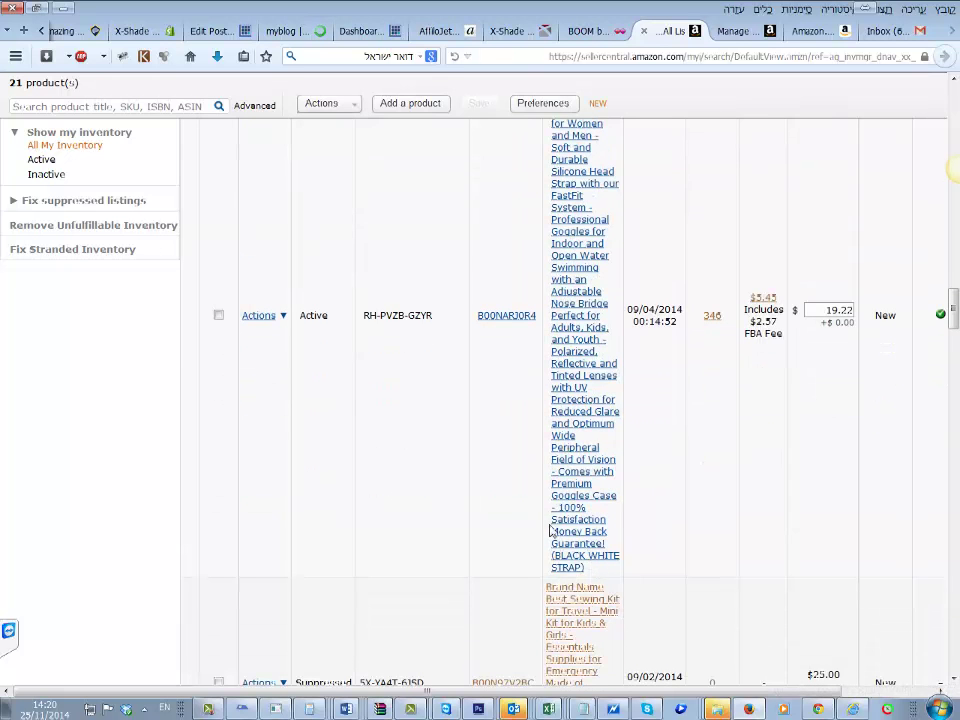
pyautogui.moveTo(541, 316); pyautogui.dragTo(476, 316)
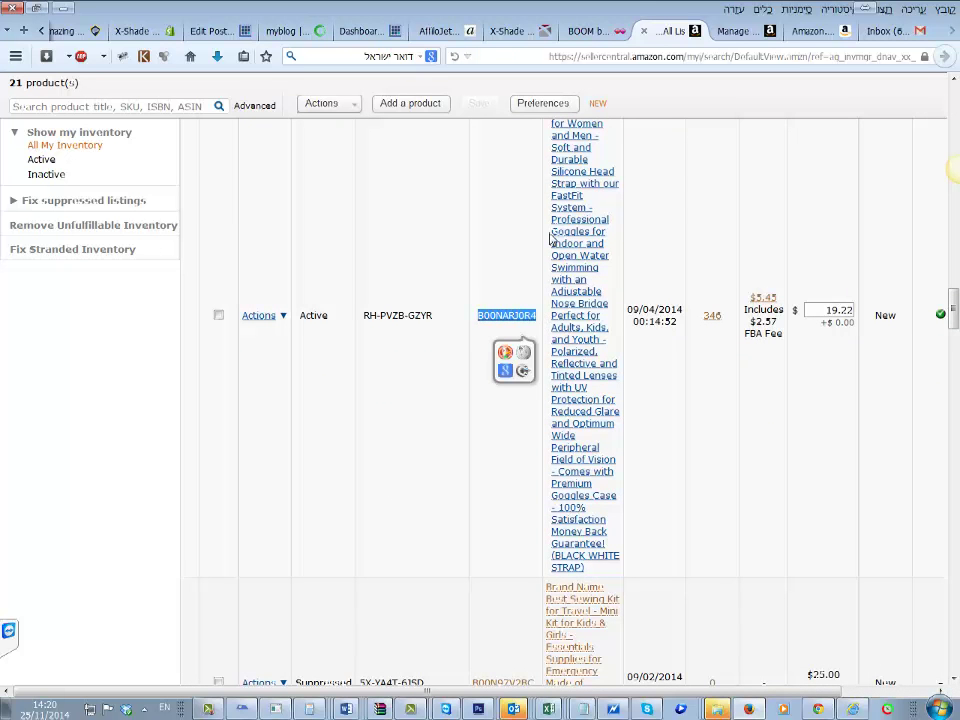
pyautogui.click(752, 38)
pyautogui.click(499, 332)
pyautogui.hotkey('ctrl', 'v')
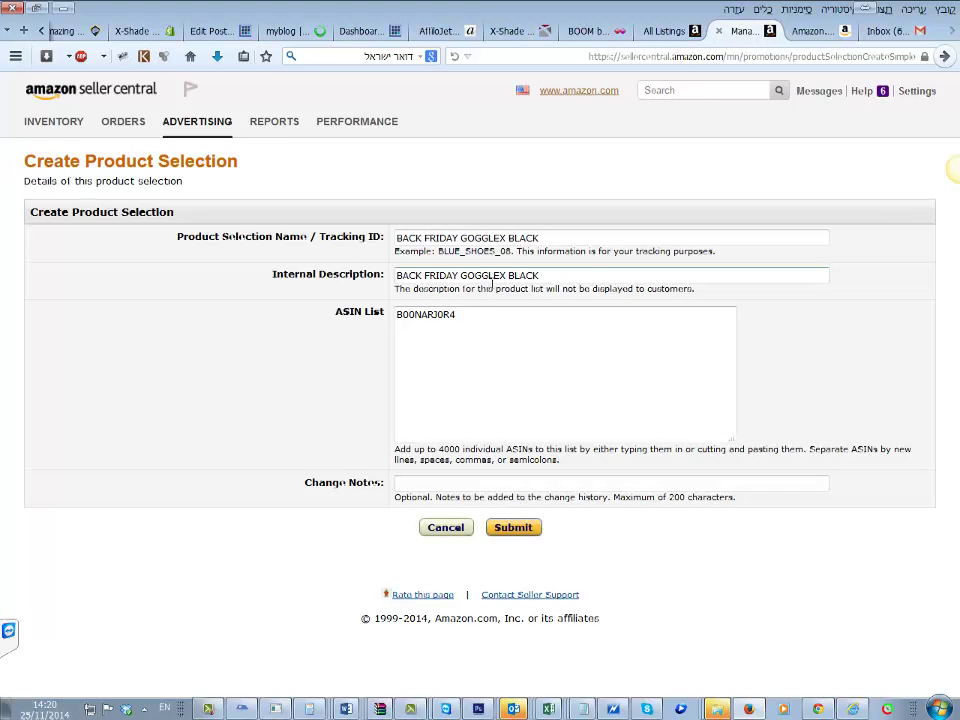
# Step: Replace "BACK FRIDAY" with "BF" in both the Internal Description and the product selection name
pyautogui.moveTo(466, 277)
pyautogui.mouseDown()
pyautogui.moveTo(396, 278)
pyautogui.moveTo(460, 278)
pyautogui.mouseUp()
pyautogui.click(396, 280)
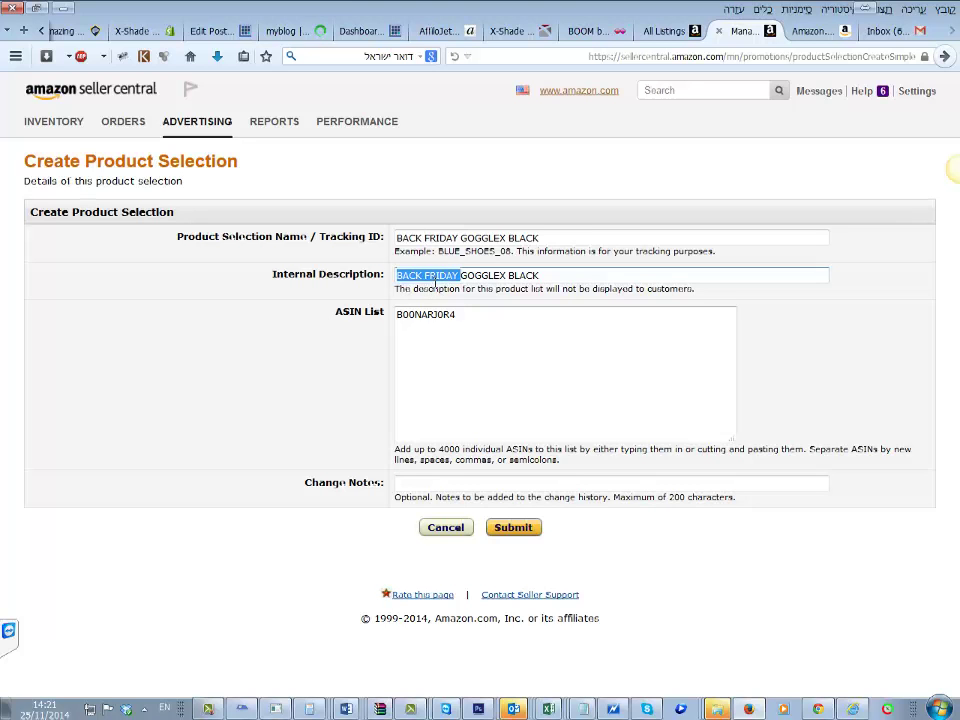
pyautogui.click(425, 276)
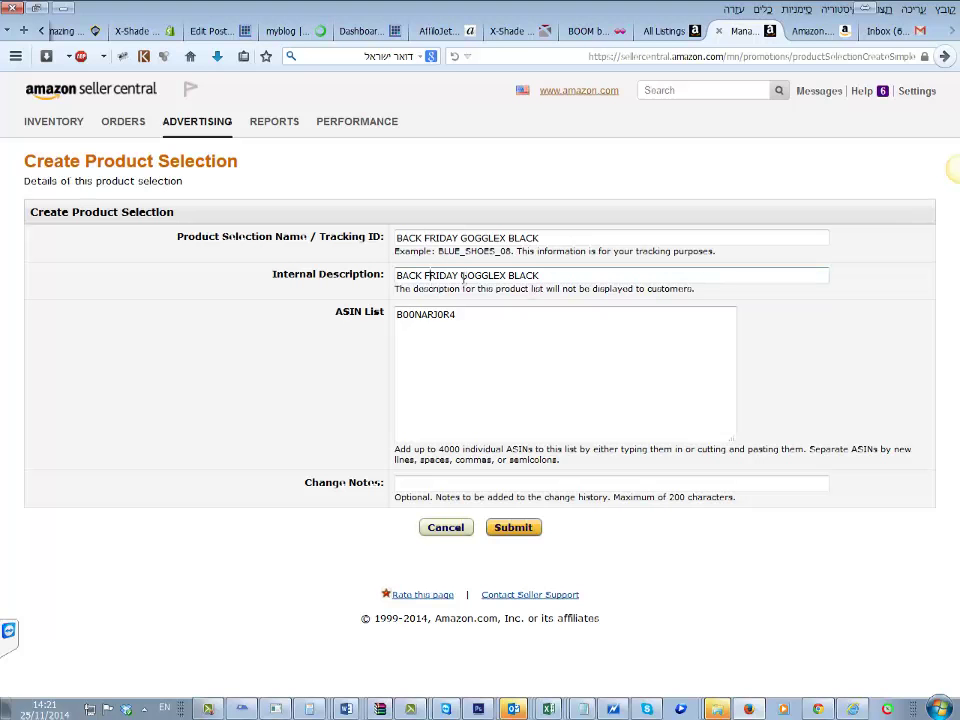
pyautogui.moveTo(460, 276); pyautogui.dragTo(395, 276)
pyautogui.press('BackSpace')
pyautogui.write('BF')
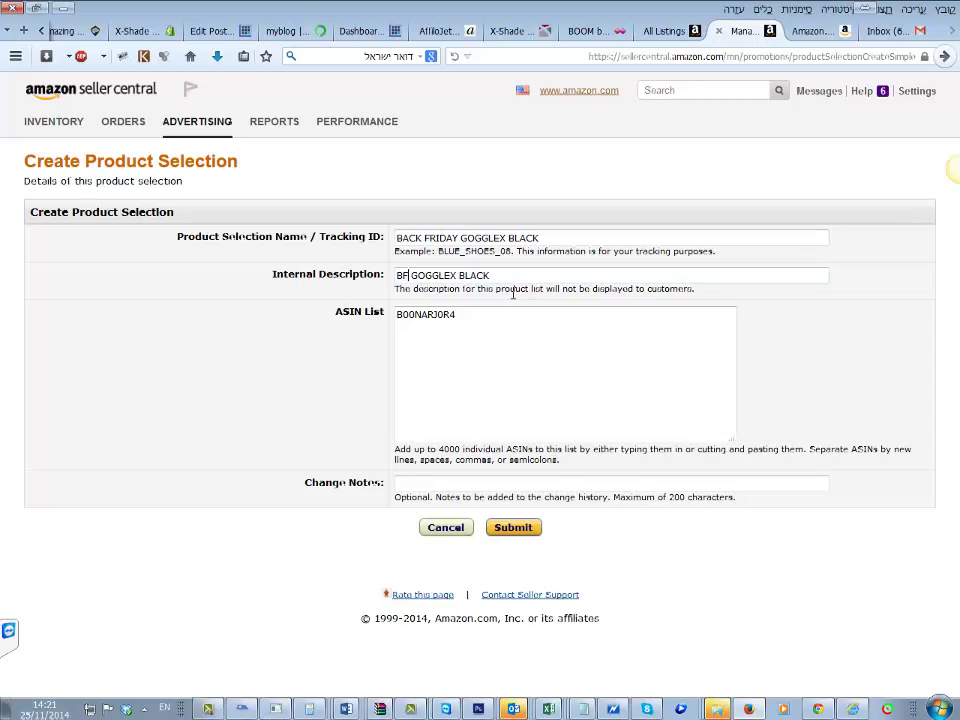
pyautogui.moveTo(435, 235); pyautogui.dragTo(386, 238)
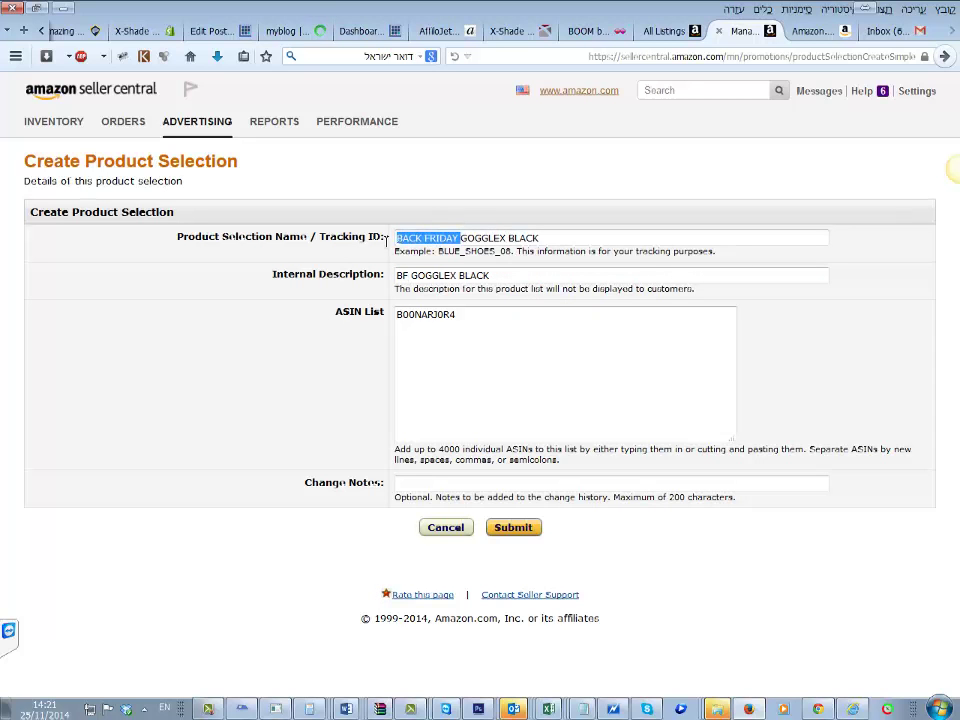
pyautogui.press('BackSpace')
pyautogui.write('BF')
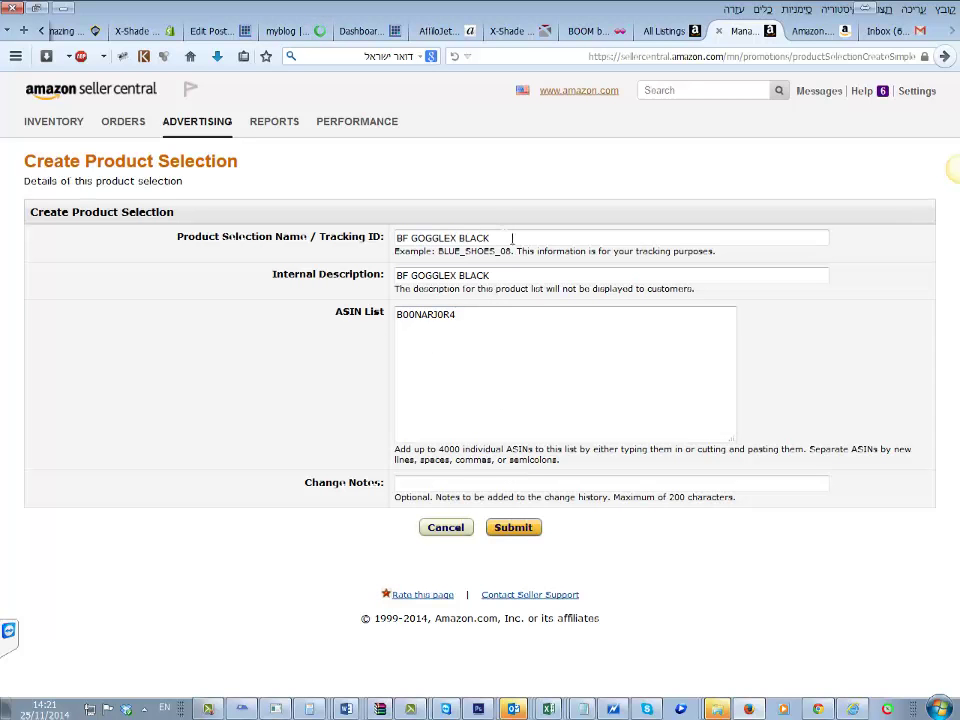
# Step: Remove "GOGGLEX BLACK" from the product selection name and the Internal Description, leaving only "BF" in each
pyautogui.moveTo(468, 250); pyautogui.dragTo(428, 244)
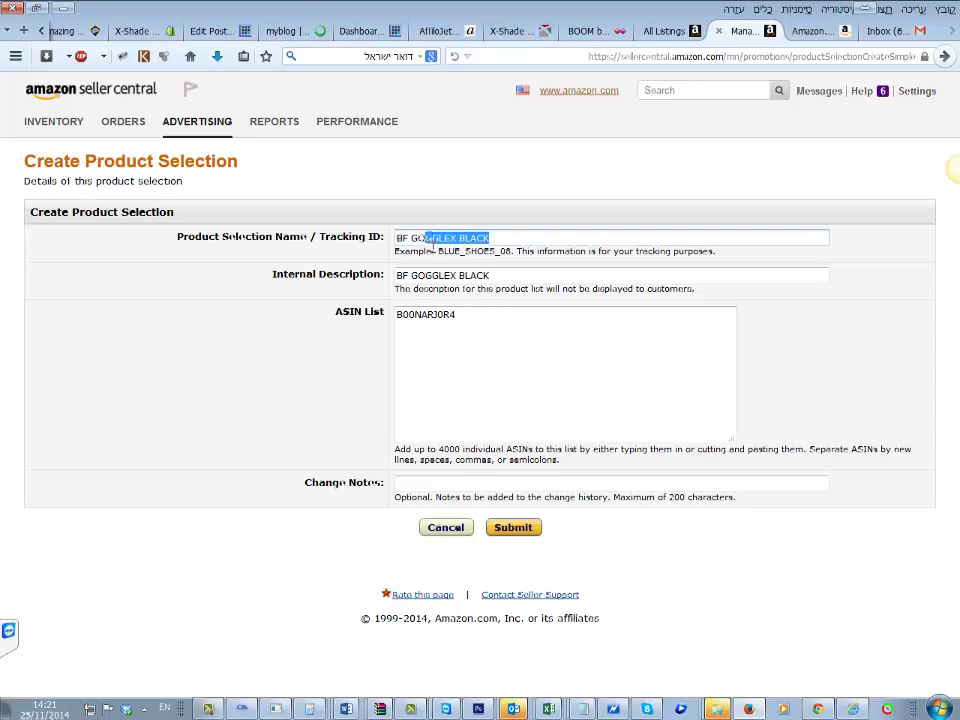
pyautogui.press('BackSpace')
pyautogui.moveTo(495, 277); pyautogui.dragTo(427, 286)
pyautogui.press('BackSpace')
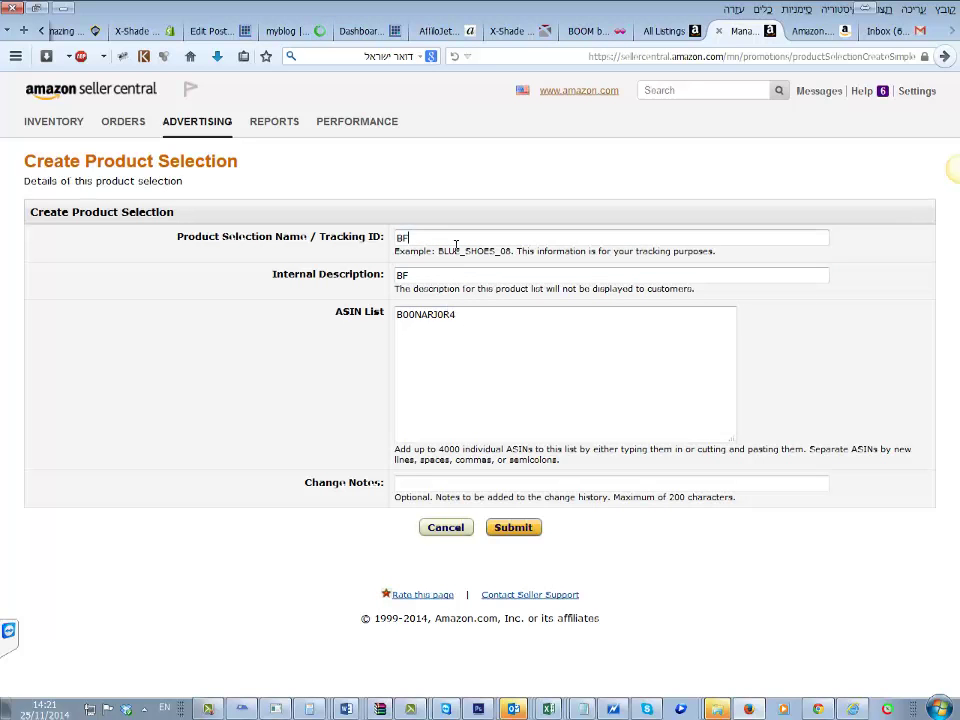
# Step: Add the pink goggles' ASIN from the inventory, B00NARJ0XI, on a new line of the ASIN List
pyautogui.click(483, 344)
pyautogui.press('Return')
pyautogui.click(664, 31)
pyautogui.scroll(5, 535, 336)
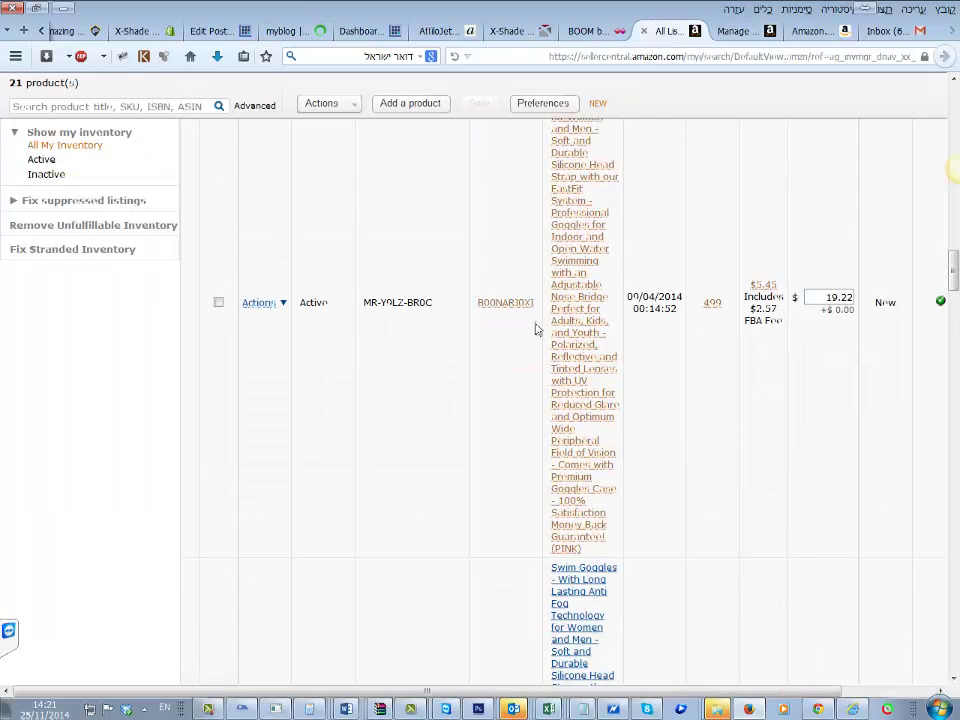
pyautogui.moveTo(536, 311); pyautogui.dragTo(476, 302)
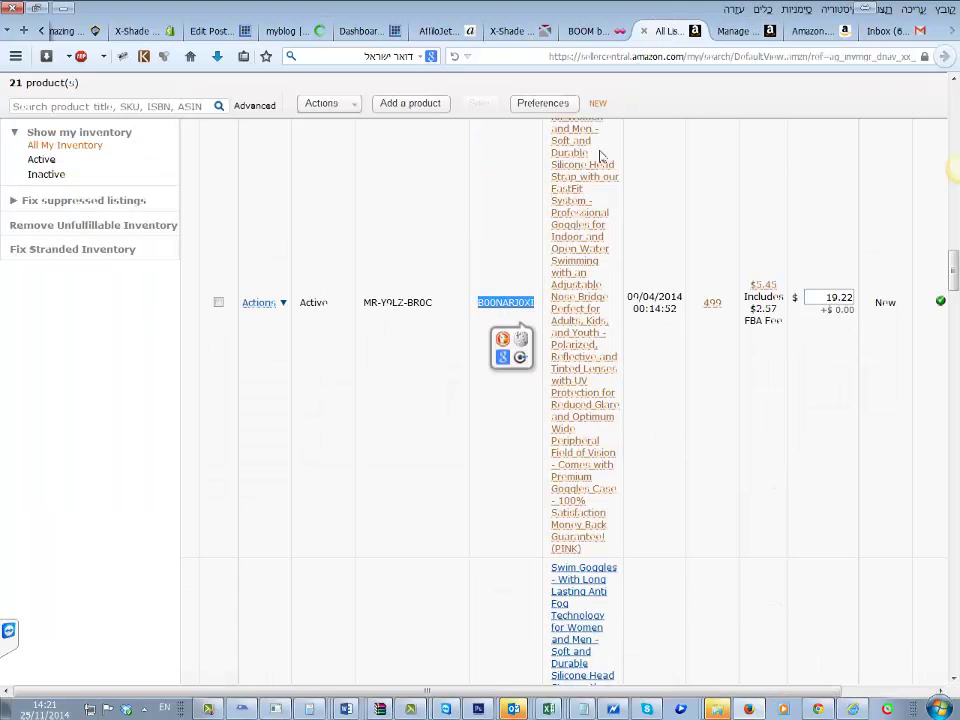
pyautogui.click(736, 31)
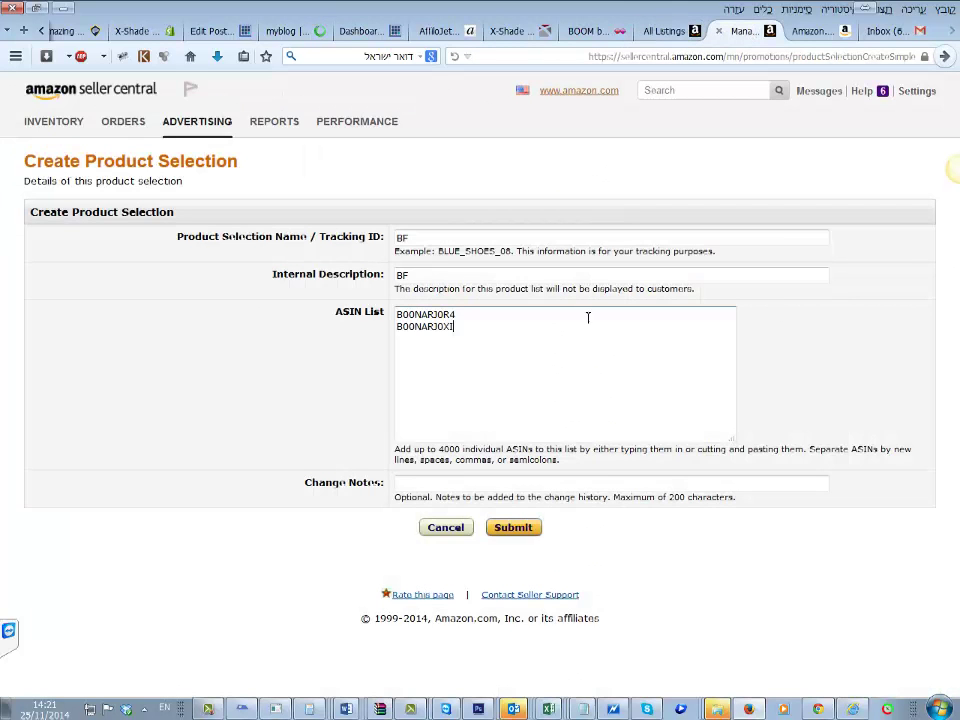
# Step: Copy the black goggles with gold strap's ASIN, B00NARJ0S8, from the inventory onto a new line of the ASIN List
pyautogui.click(672, 31)
pyautogui.scroll(4, 484, 379)
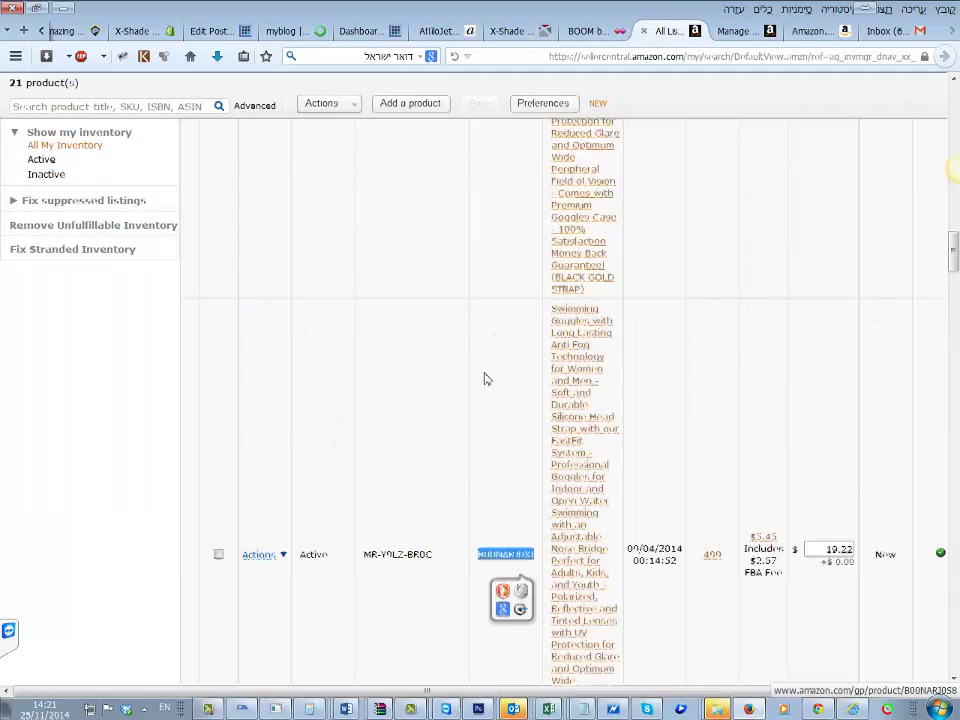
pyautogui.scroll(6, 484, 379)
pyautogui.moveTo(541, 460); pyautogui.dragTo(487, 463)
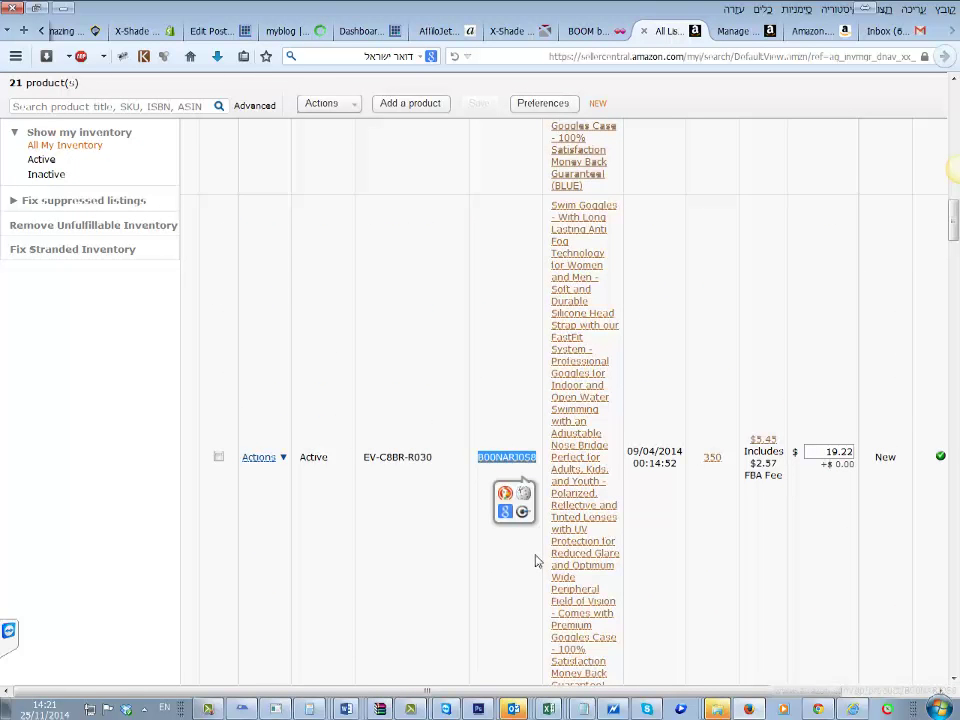
pyautogui.scroll(-3, 500, 586)
pyautogui.scroll(2, 536, 418)
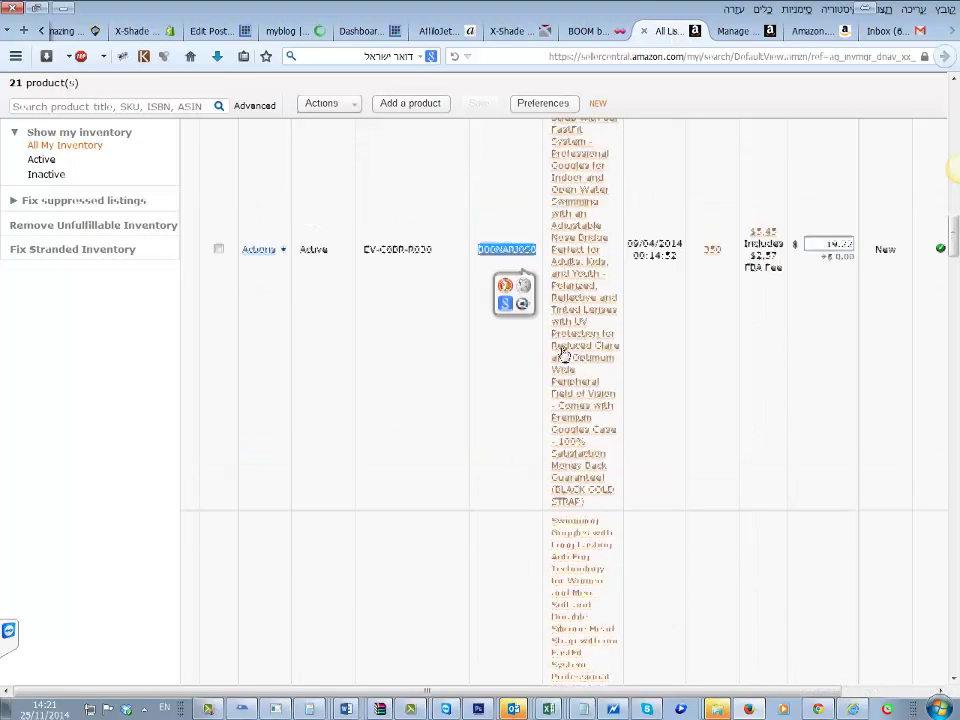
pyautogui.click(740, 31)
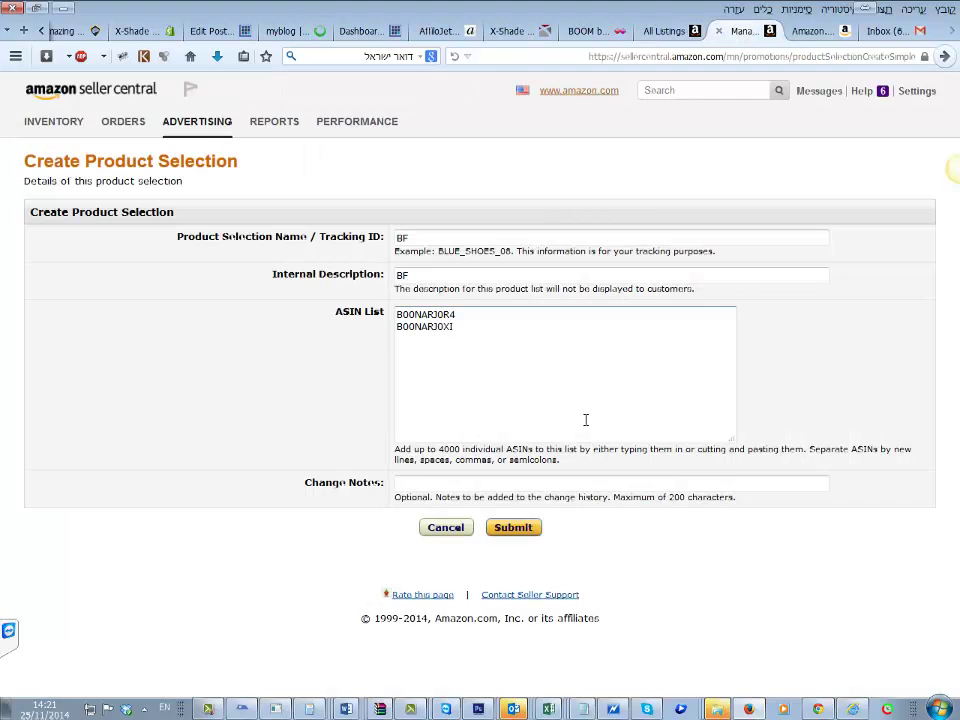
# Step: Add the blue swimming goggles' ASIN from the inventory, B00NARJ0QA, on a new line of the ASIN List
pyautogui.click(672, 31)
pyautogui.scroll(3, 448, 359)
pyautogui.scroll(5, 448, 359)
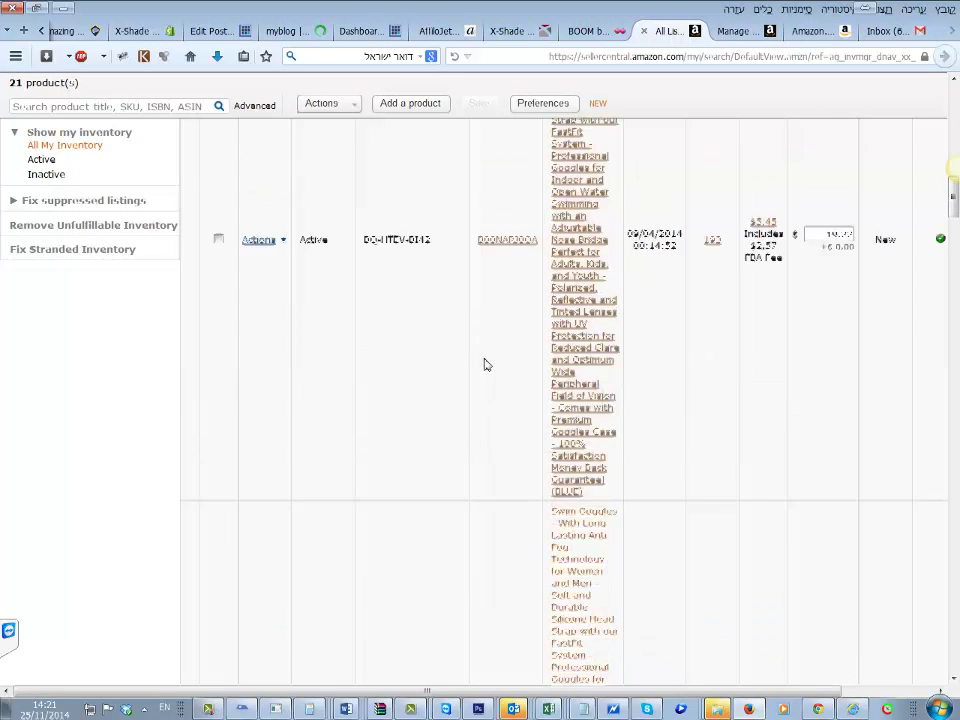
pyautogui.moveTo(546, 443); pyautogui.dragTo(484, 446)
pyautogui.hotkey('ctrl', 'c')
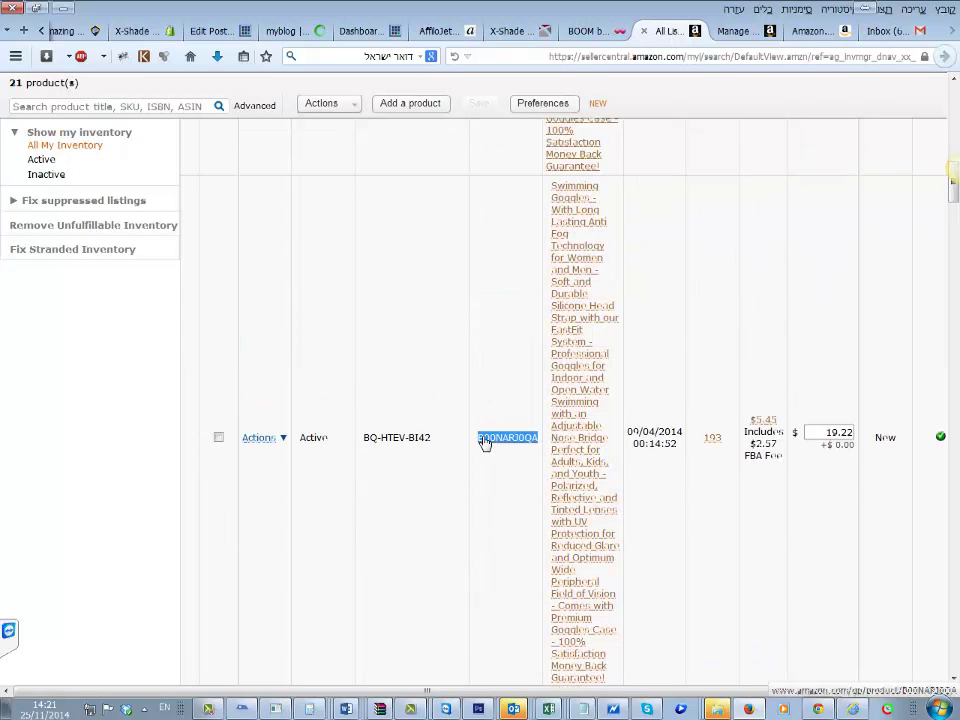
pyautogui.click(726, 33)
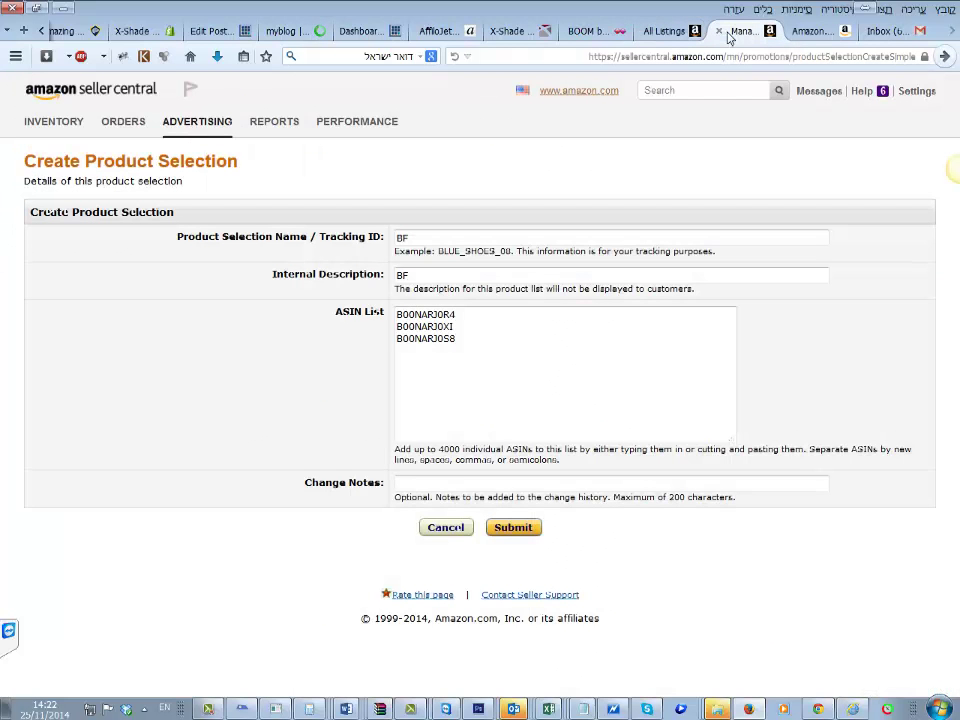
pyautogui.hotkey('ctrl', 'v')
# Step: Find the Derma Roller in the inventory and add its ASIN, B00IYU66DI, on a new line of the ASIN List
pyautogui.click(670, 33)
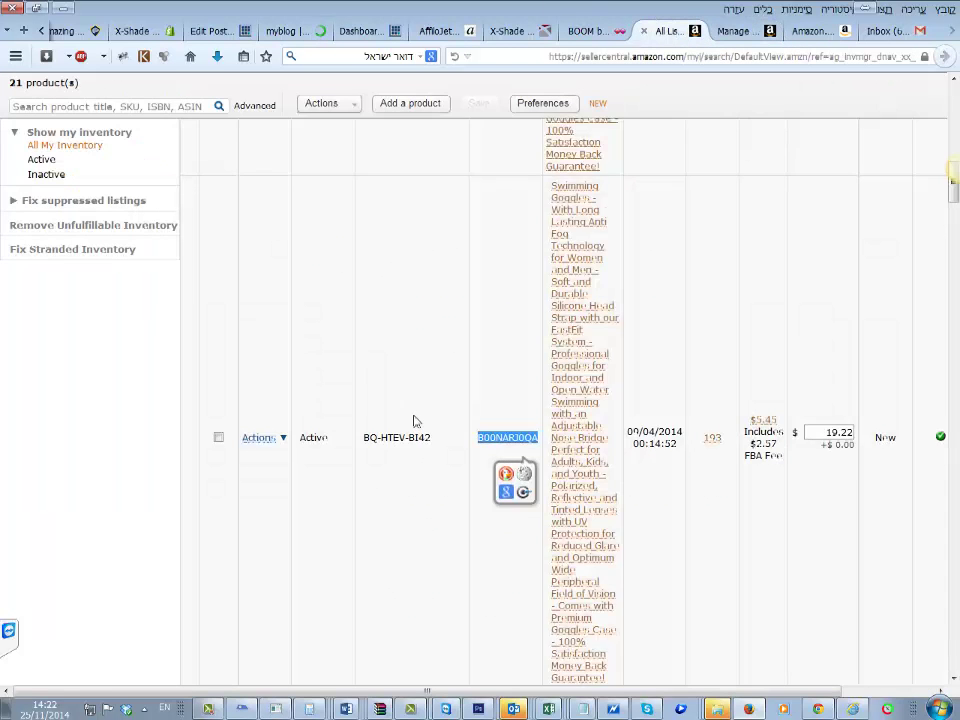
pyautogui.scroll(10, 418, 423)
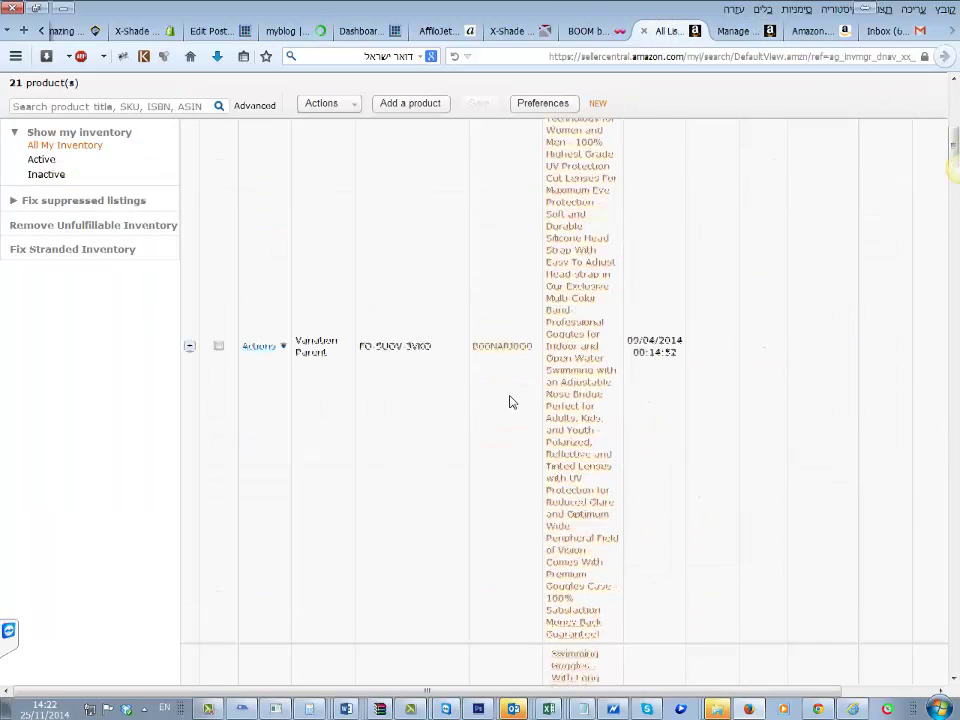
pyautogui.scroll(5, 511, 399)
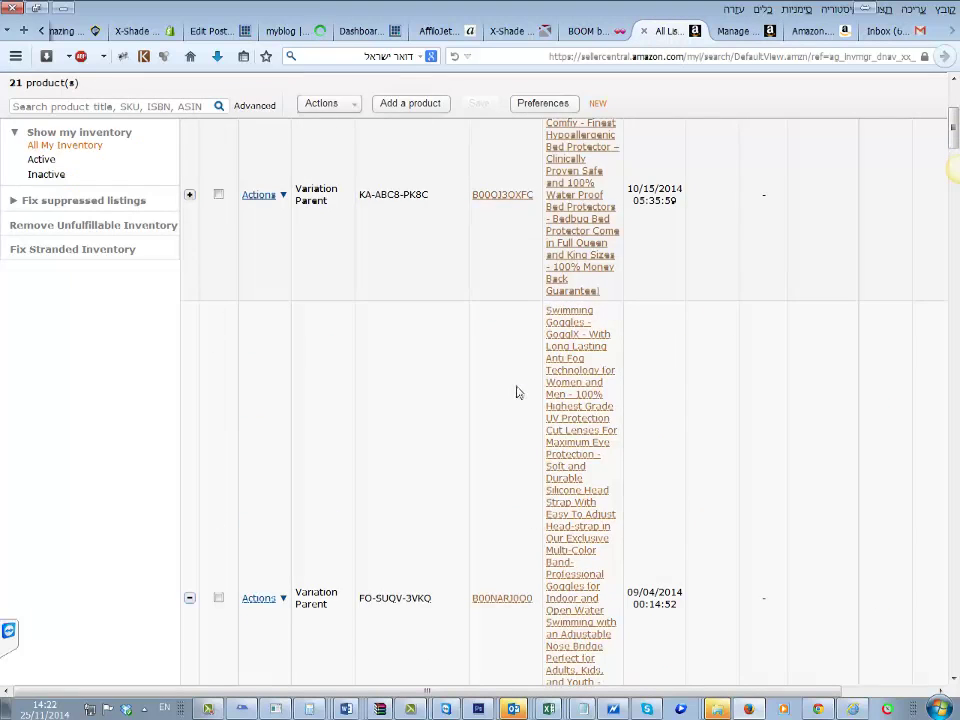
pyautogui.scroll(5, 530, 391)
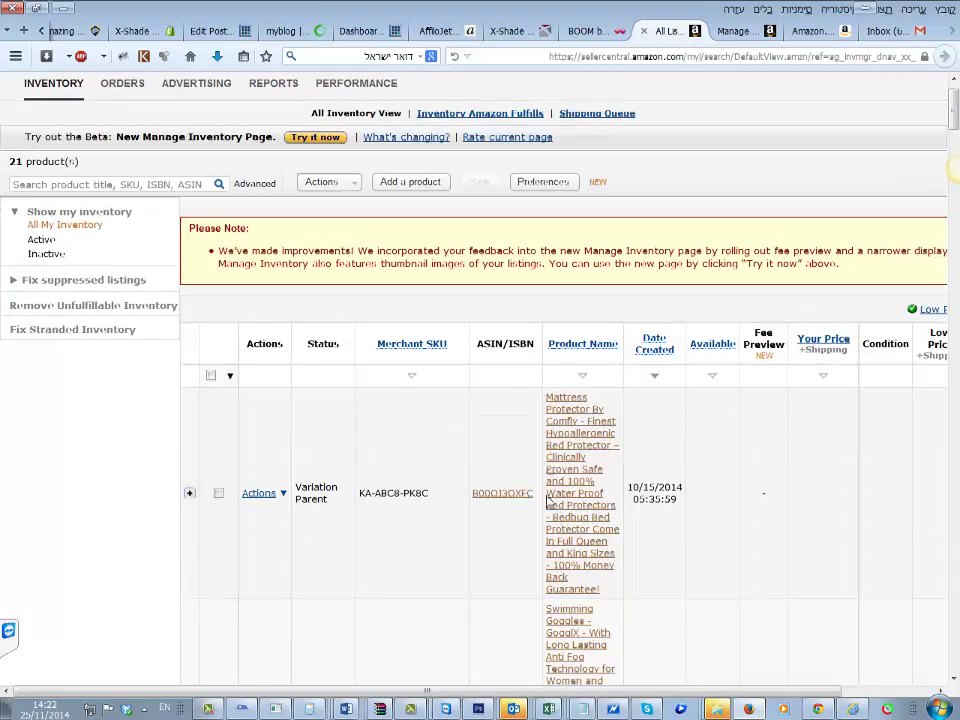
pyautogui.scroll(-10, 531, 392)
pyautogui.scroll(-10, 549, 557)
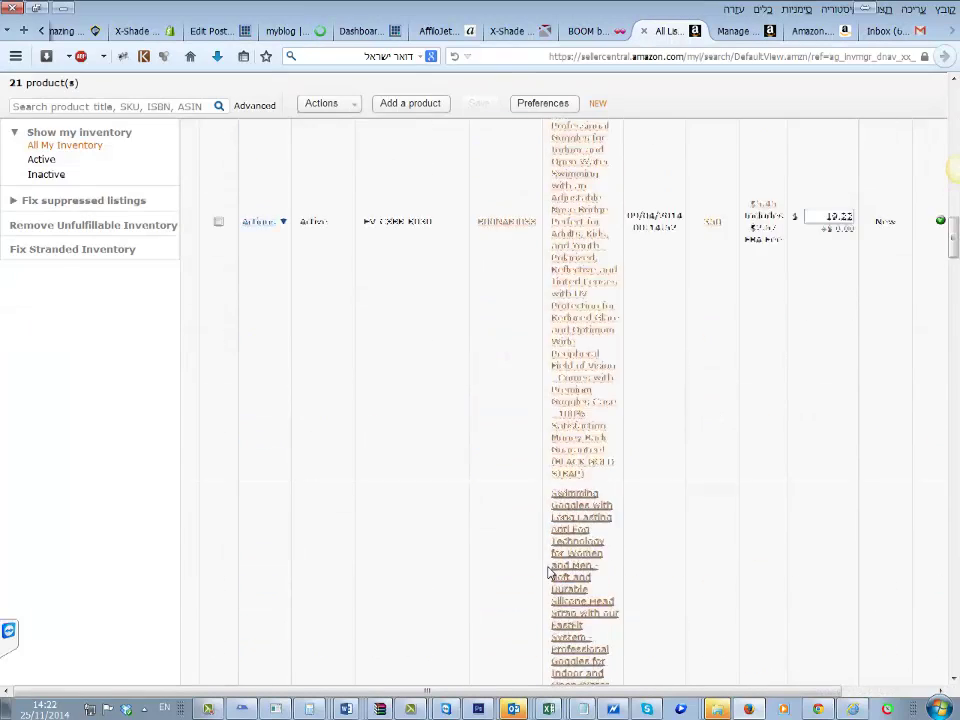
pyautogui.scroll(-4, 542, 516)
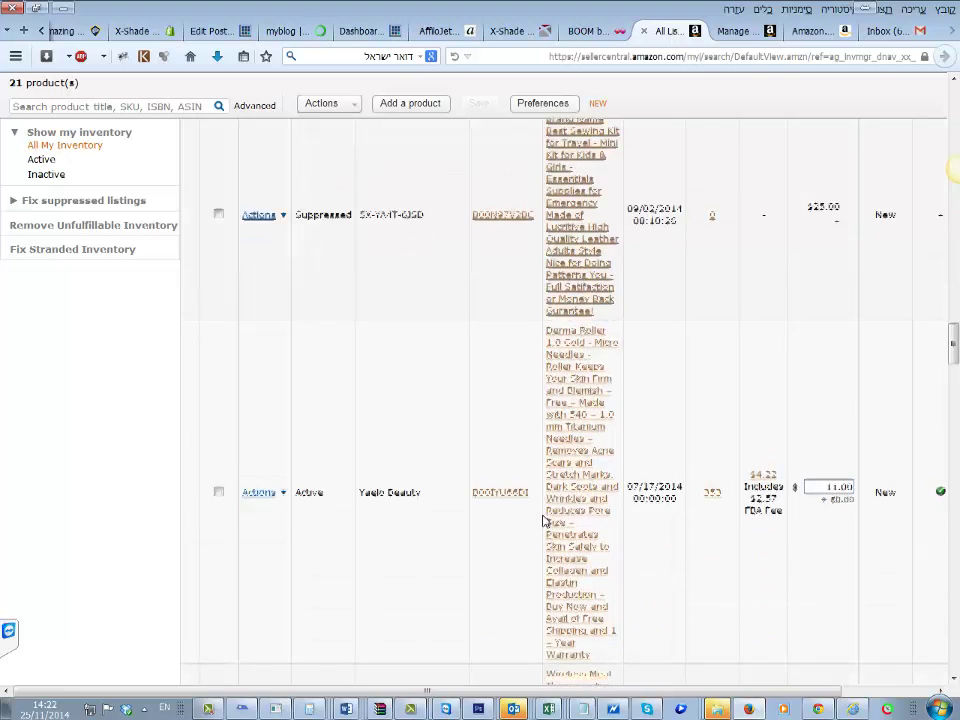
pyautogui.scroll(2, 541, 452)
pyautogui.scroll(-3, 538, 427)
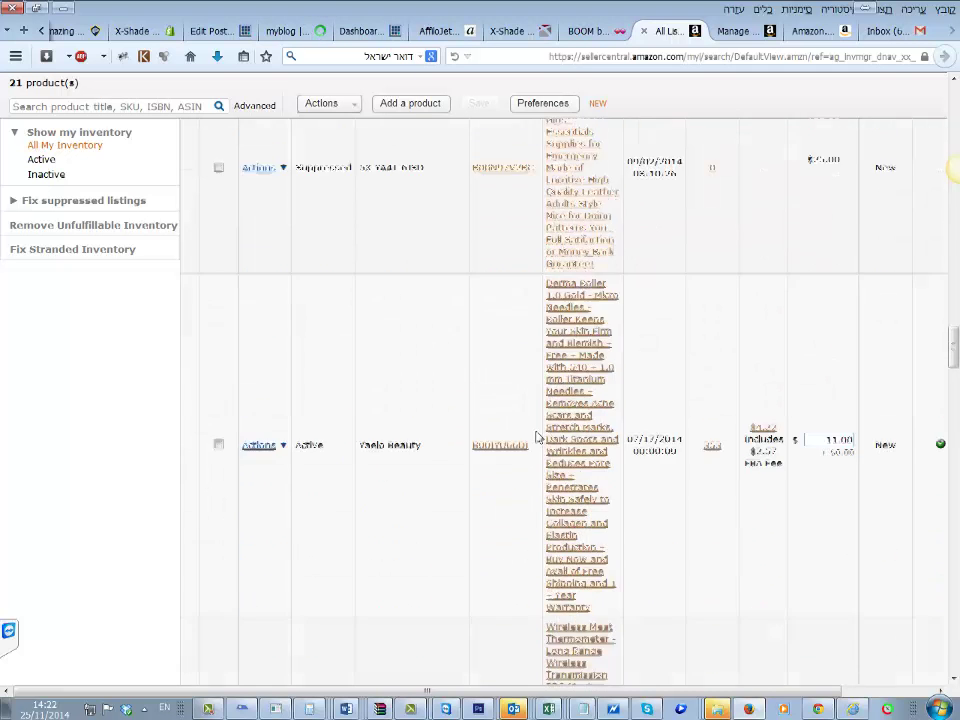
pyautogui.scroll(-4, 533, 440)
pyautogui.scroll(3, 537, 344)
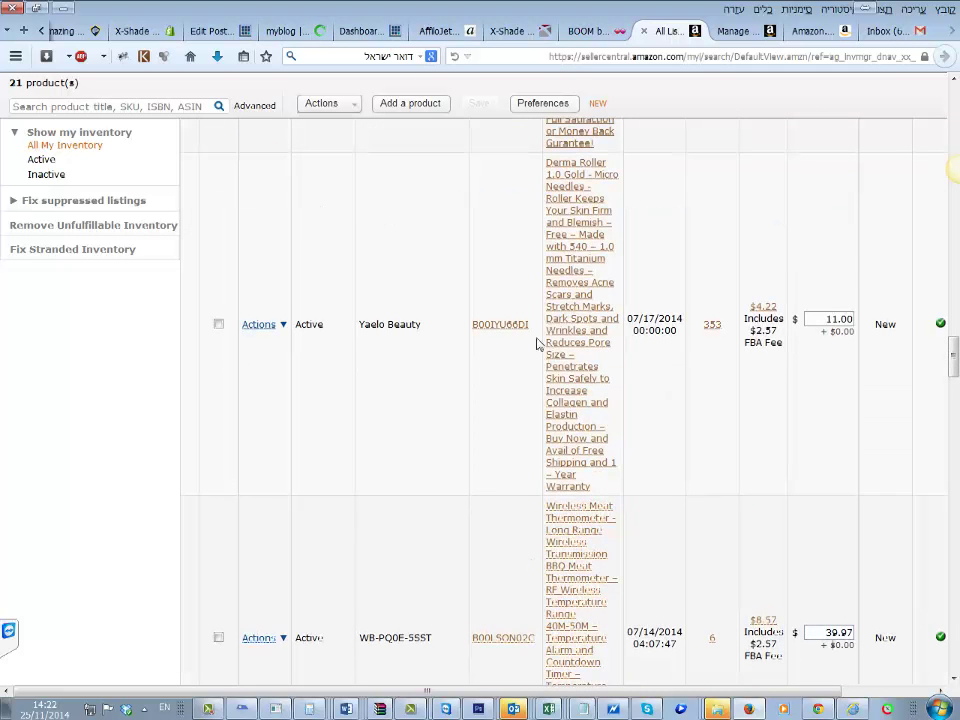
pyautogui.moveTo(537, 331); pyautogui.dragTo(475, 338)
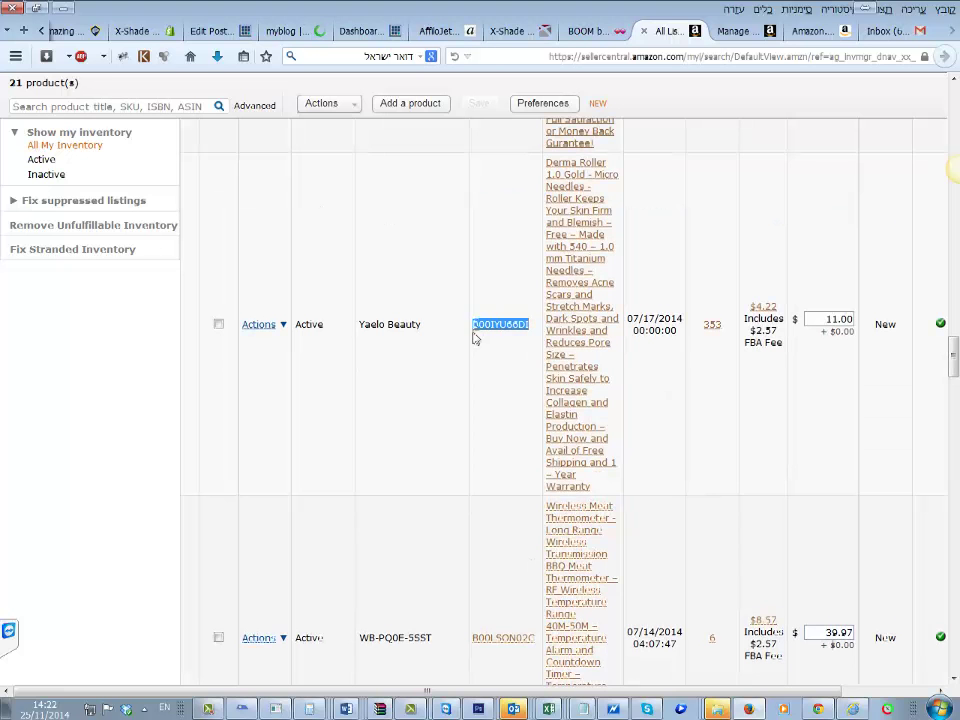
pyautogui.click(740, 31)
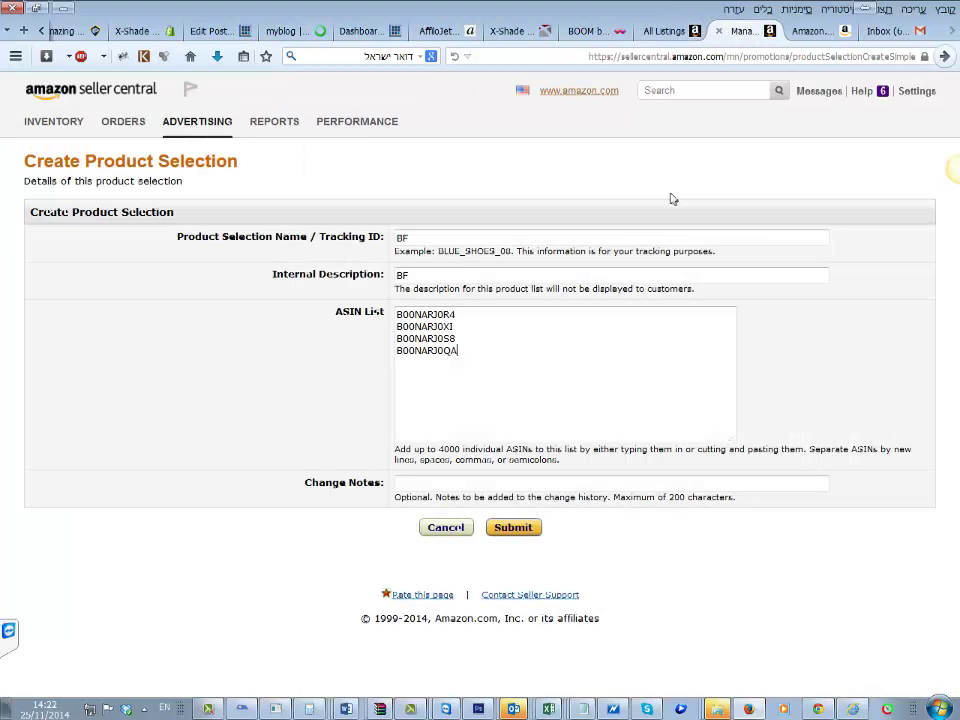
# Step: Add the garden hose nozzle's ASIN from the inventory, B00LJCJDDS, on a new line of the ASIN List
pyautogui.click(665, 30)
pyautogui.scroll(-3, 535, 400)
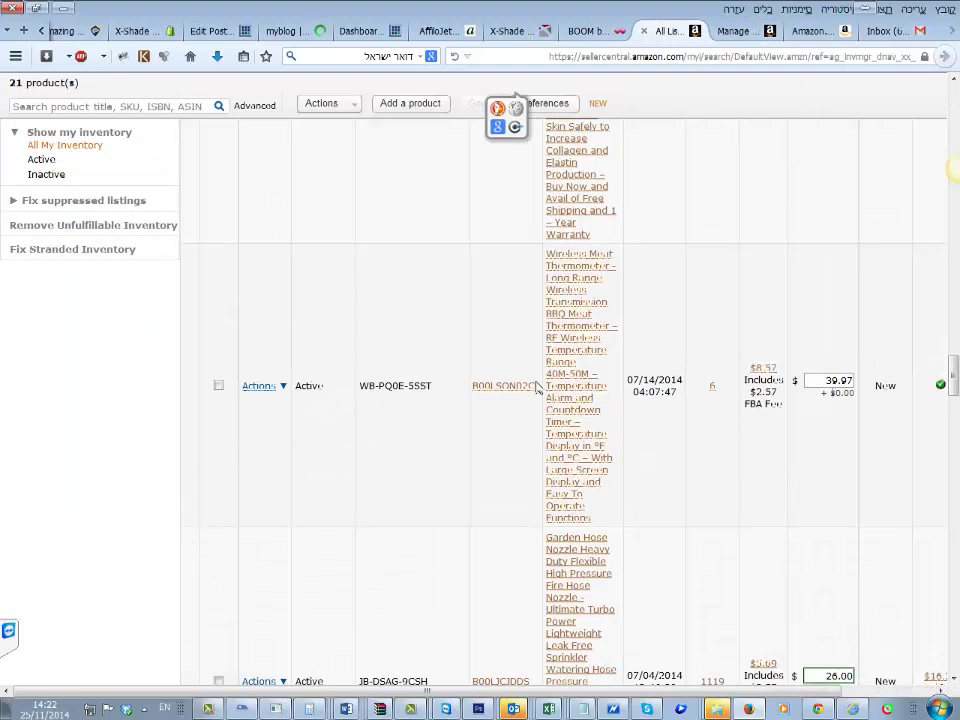
pyautogui.scroll(-3, 530, 396)
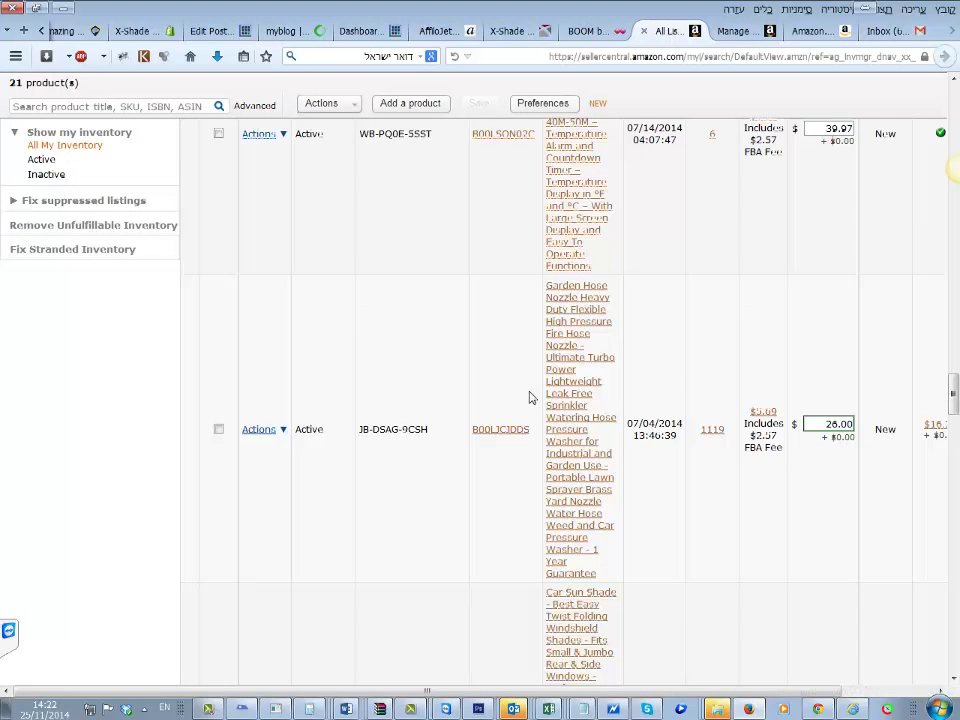
pyautogui.moveTo(536, 435); pyautogui.dragTo(476, 441)
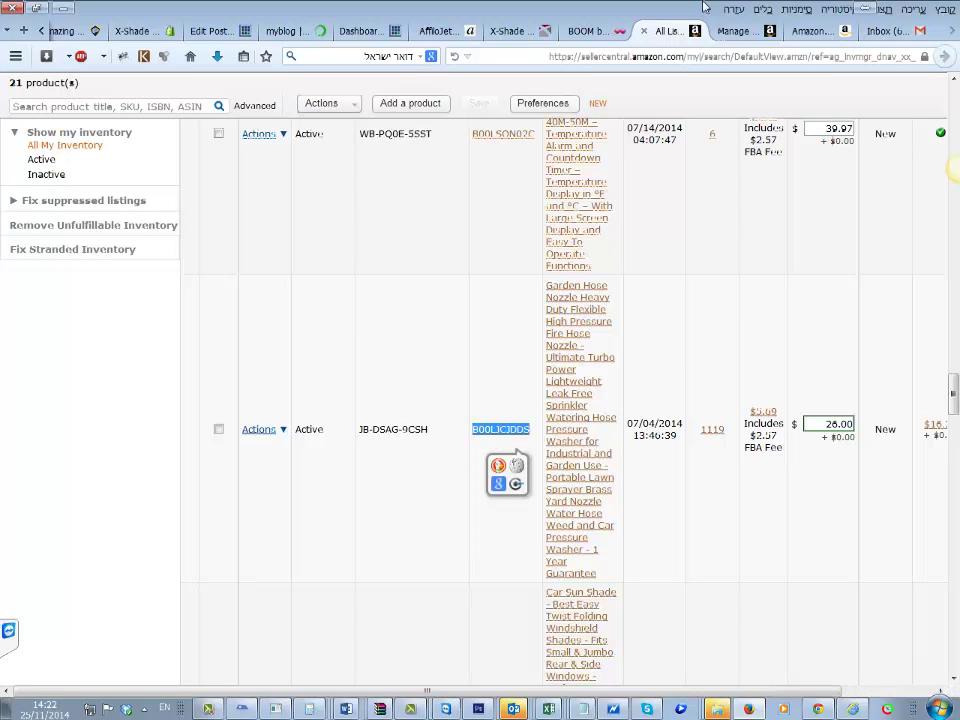
pyautogui.click(735, 31)
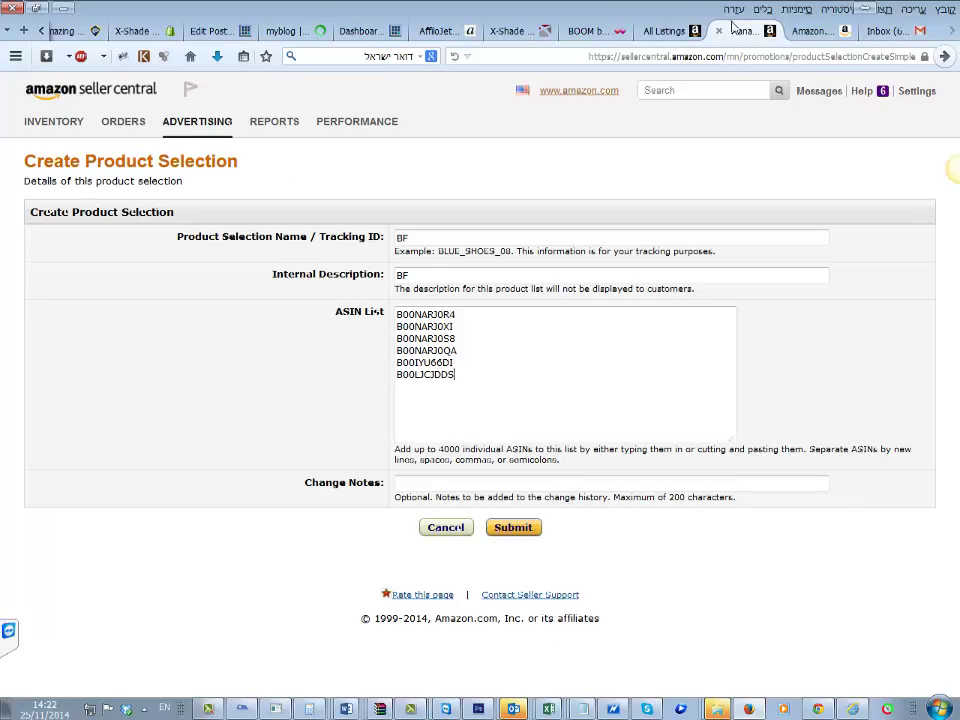
# Step: Copy the twist-folding Car Sun Shade's ASIN, B00L2QM806, from the inventory onto a new line of the ASIN List
pyautogui.click(668, 32)
pyautogui.scroll(-5, 519, 510)
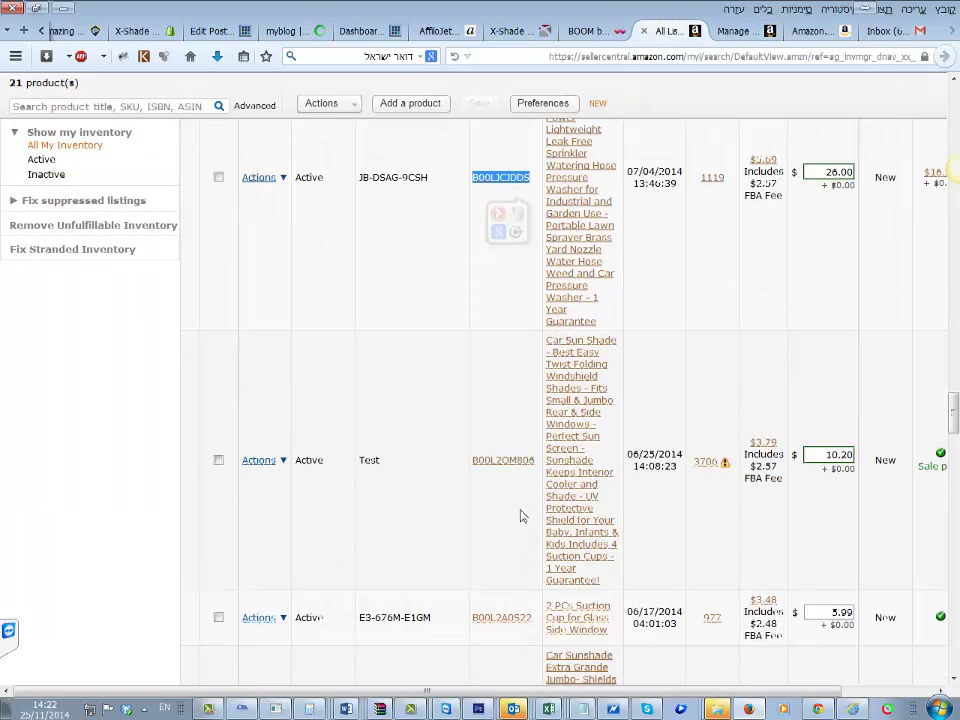
pyautogui.moveTo(534, 466); pyautogui.dragTo(481, 471)
pyautogui.hotkey('ctrl', 'c')
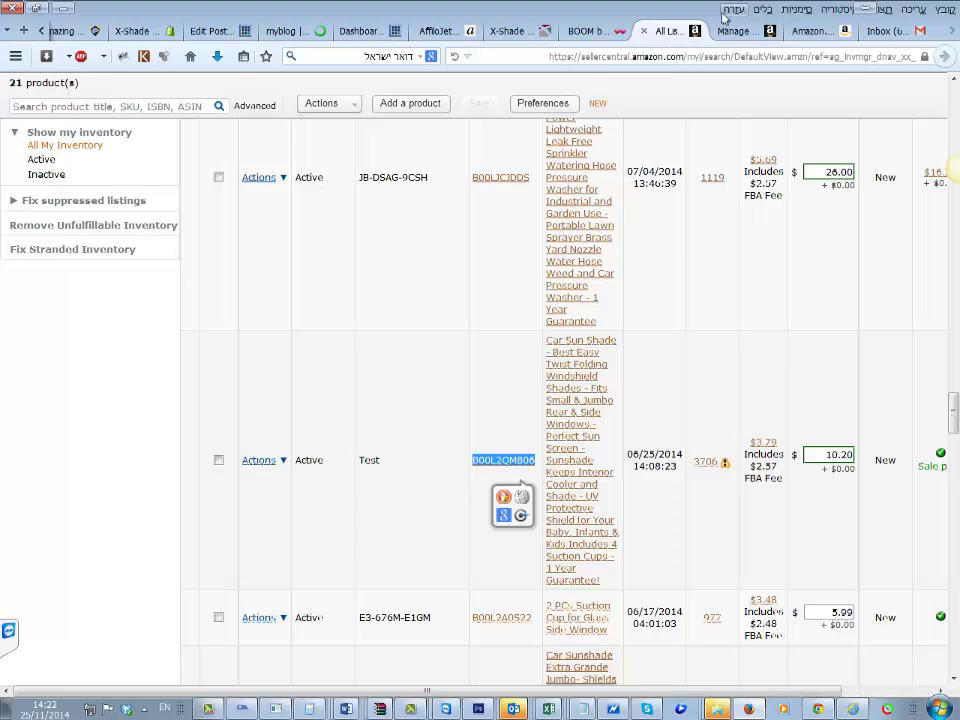
pyautogui.click(733, 33)
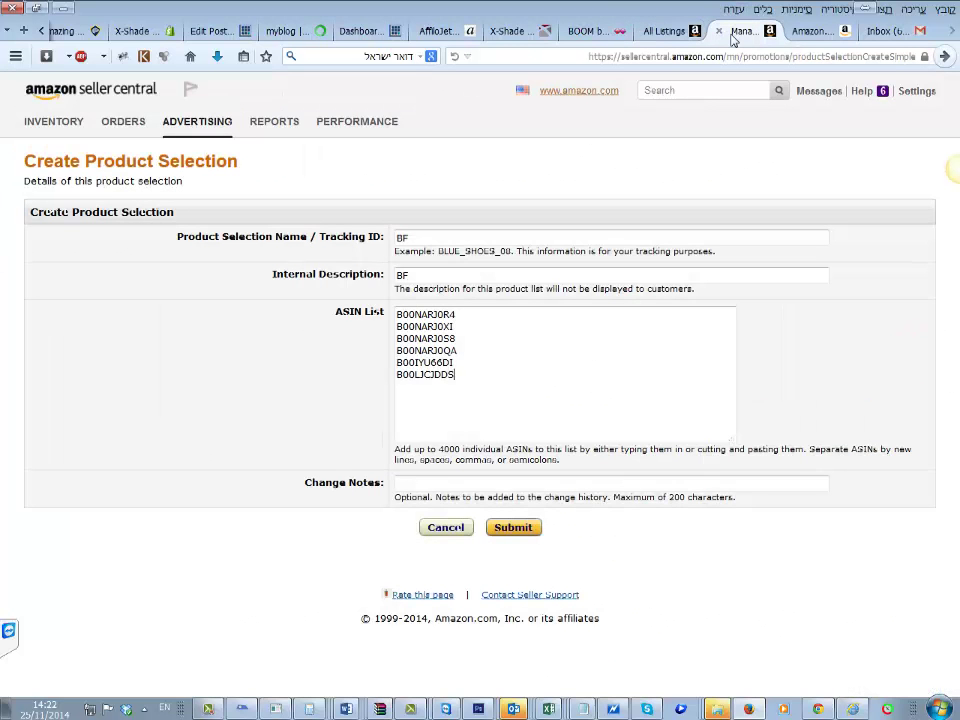
pyautogui.hotkey('ctrl', 'v')
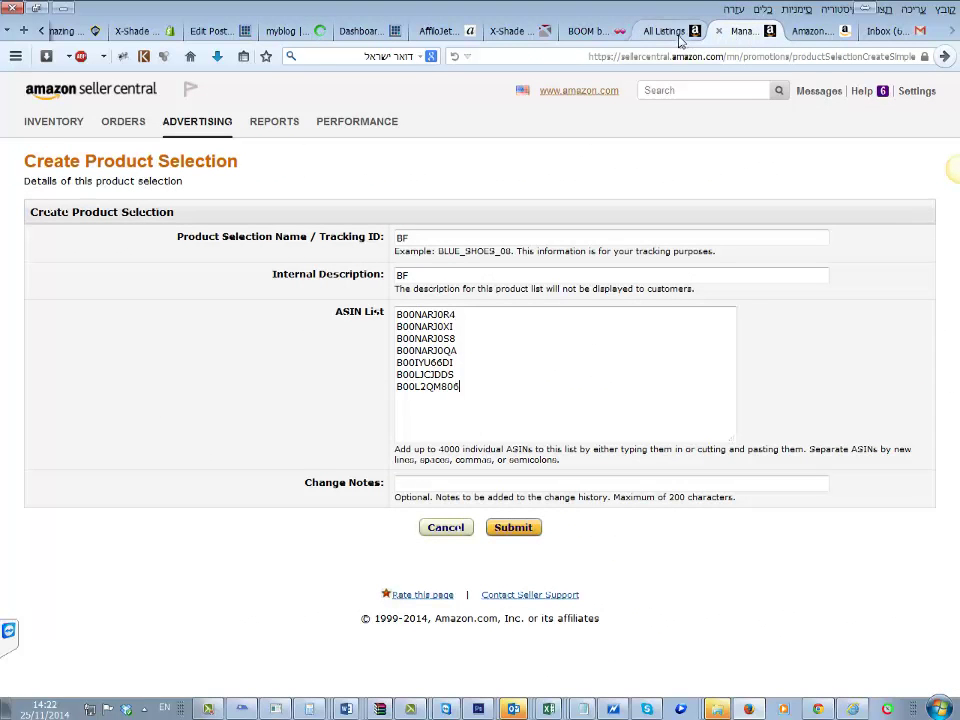
# Step: Copy the two-piece suction cup's ASIN, B00L2A0S22, from the inventory onto a new line of the ASIN List
pyautogui.click(681, 33)
pyautogui.scroll(-3, 540, 420)
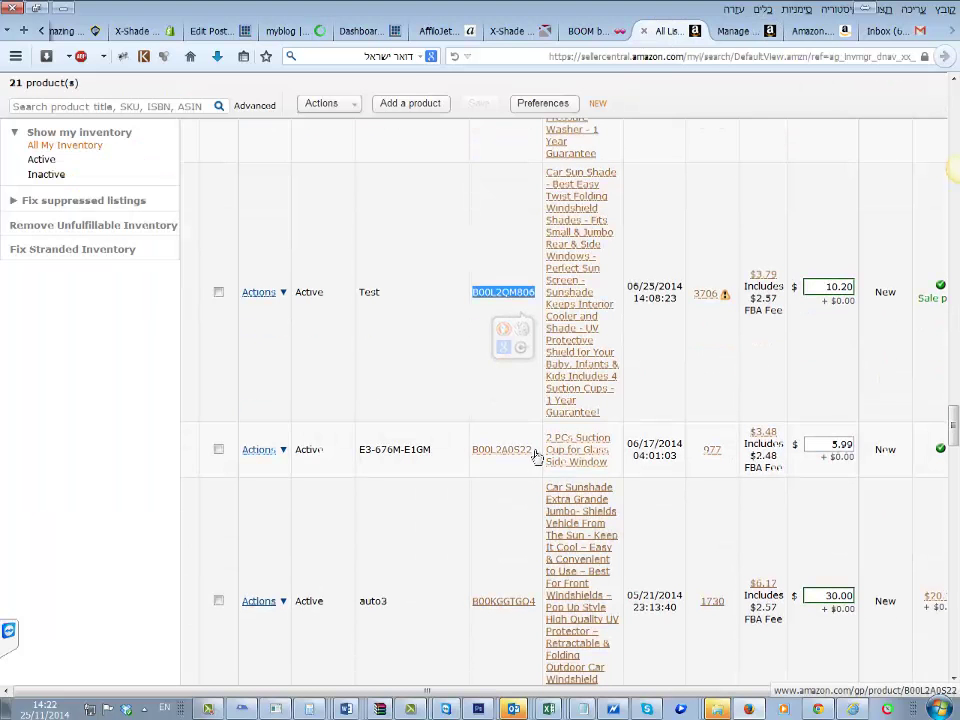
pyautogui.moveTo(533, 455); pyautogui.dragTo(480, 460)
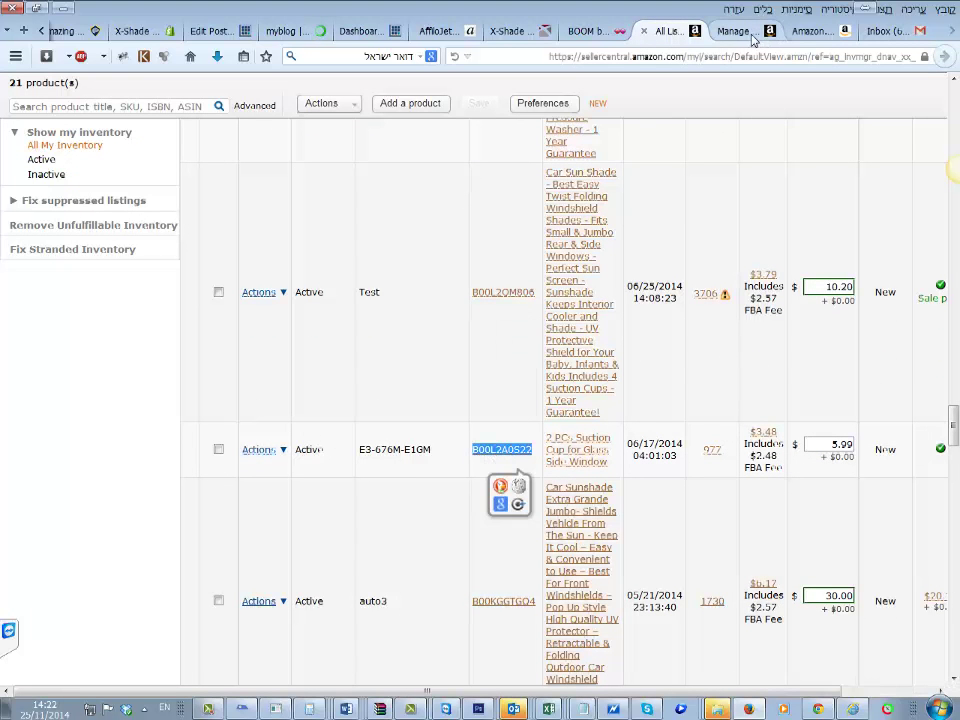
pyautogui.scroll(-3, 529, 531)
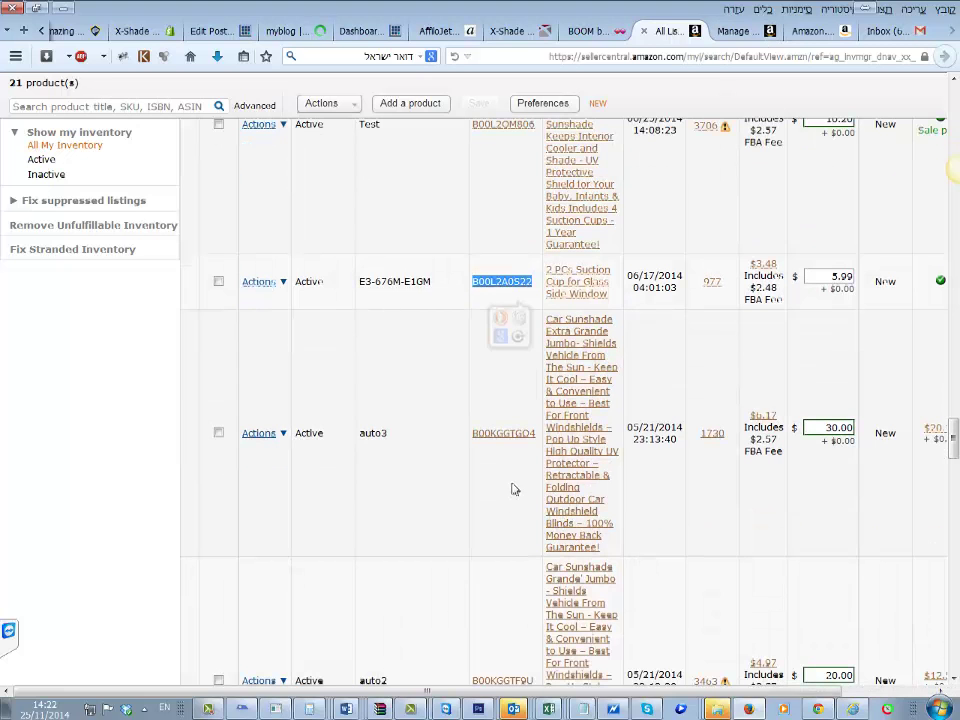
pyautogui.click(540, 467)
pyautogui.moveTo(541, 441); pyautogui.dragTo(480, 465)
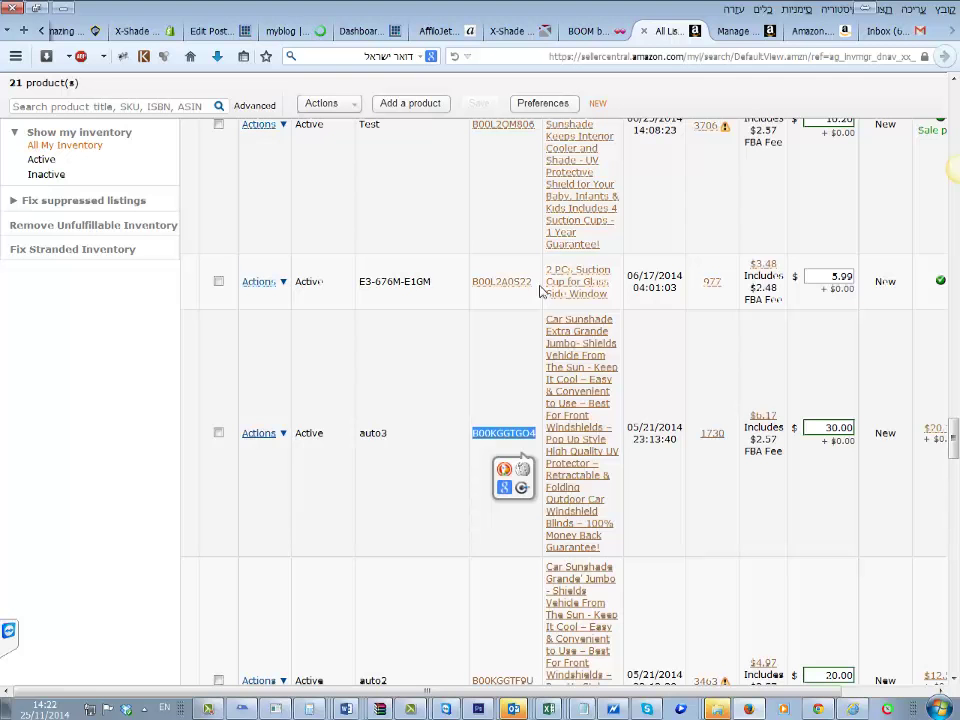
pyautogui.moveTo(540, 290); pyautogui.dragTo(476, 300)
pyautogui.hotkey('ctrl', 'c')
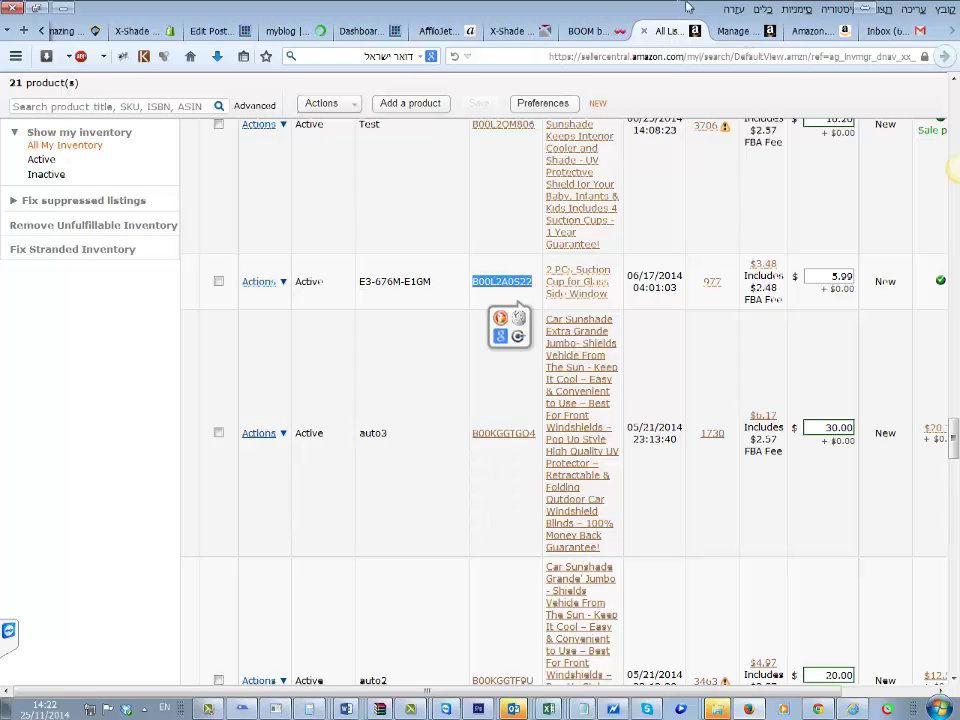
pyautogui.click(745, 31)
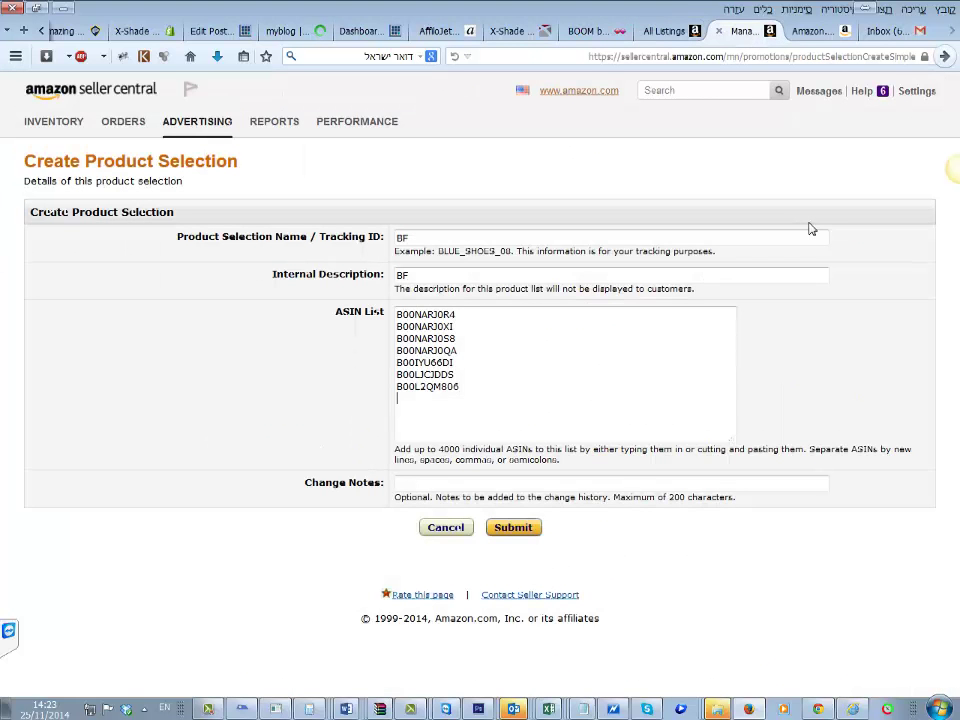
pyautogui.hotkey('ctrl', 'v')
# Step: Add the Extra Grande Jumbo car sunshade's ASIN from the inventory, B00KGGTGO4, on a new line of the ASIN List
pyautogui.click(670, 31)
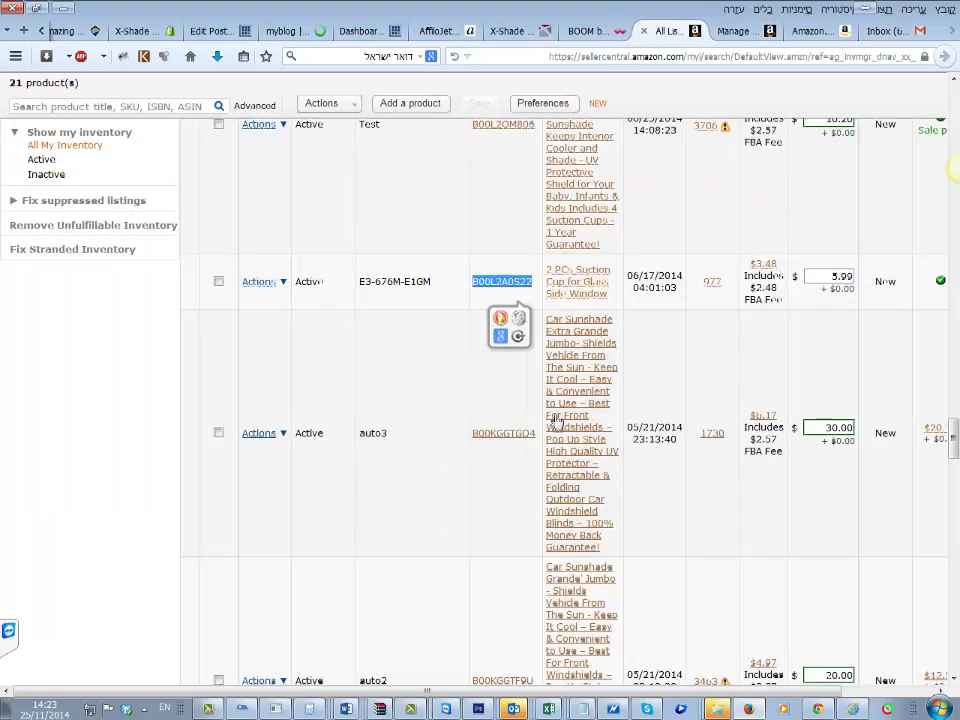
pyautogui.scroll(-3, 556, 423)
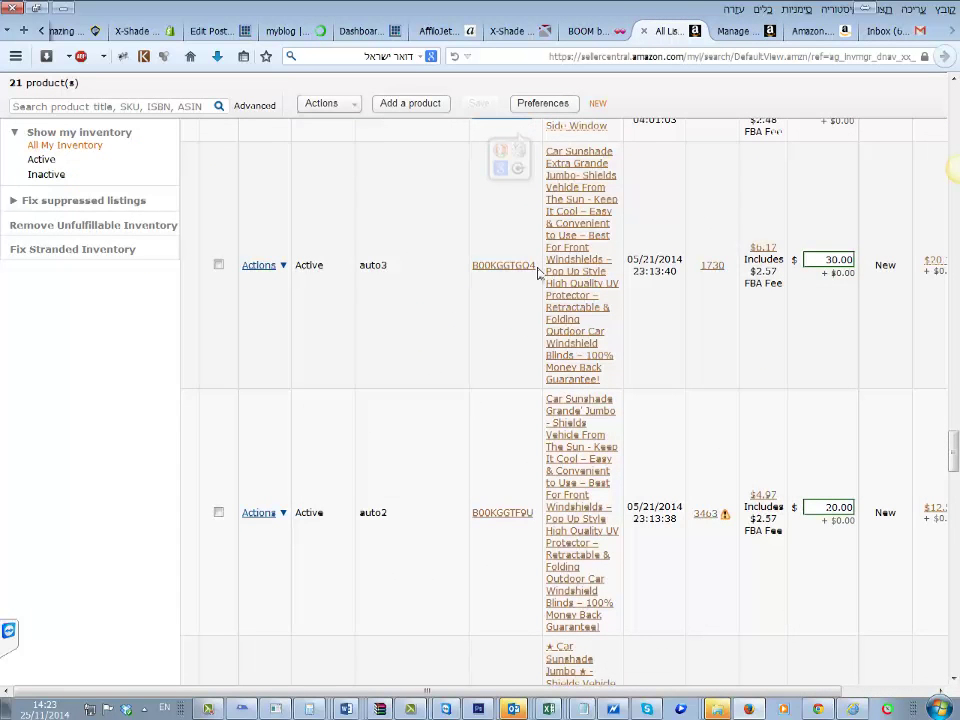
pyautogui.moveTo(537, 270); pyautogui.dragTo(487, 275)
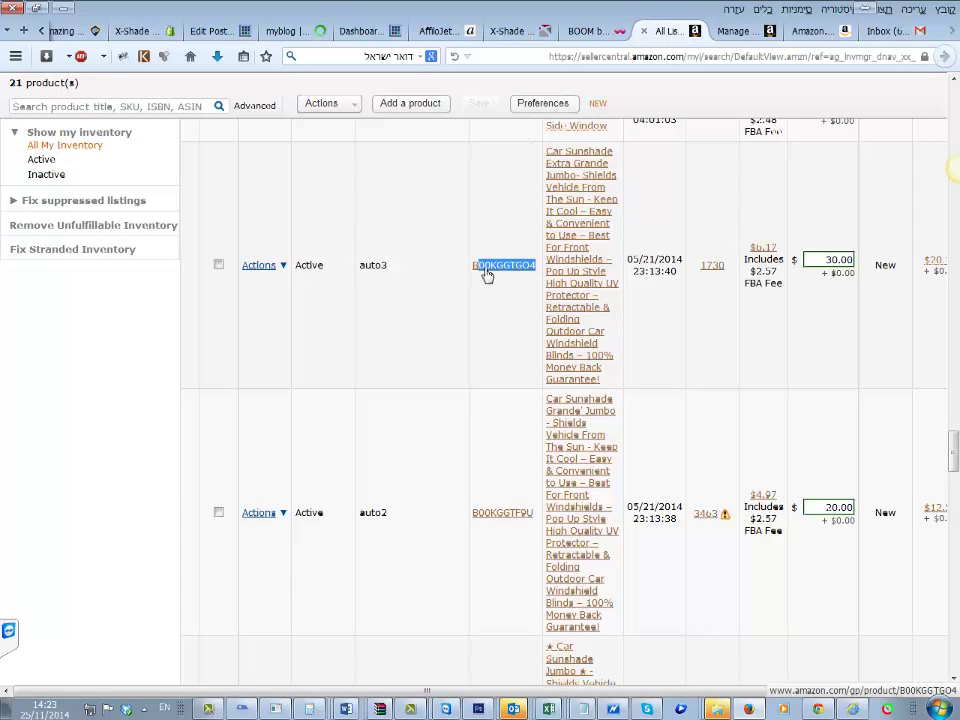
pyautogui.click(731, 30)
pyautogui.click(506, 347)
pyautogui.press('Return')
pyautogui.write('B00KGGTGO4')
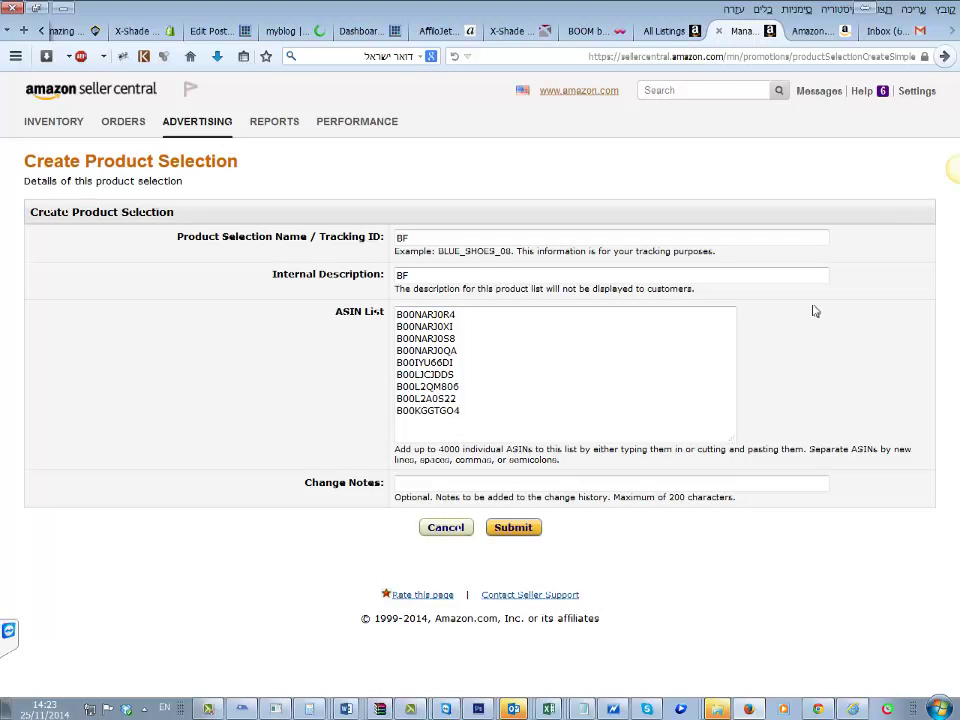
# Step: Copy the Grande Jumbo car sunshade's ASIN, B00KGGTF9U, from the inventory onto a new line of the ASIN List
pyautogui.click(668, 31)
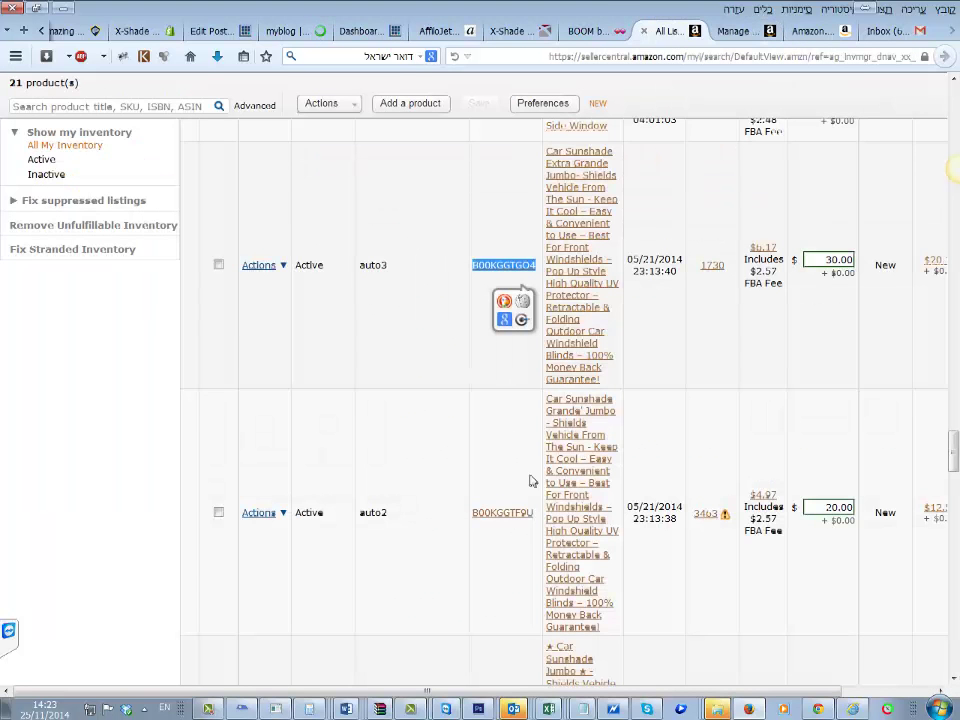
pyautogui.moveTo(534, 513); pyautogui.dragTo(472, 514)
pyautogui.hotkey('ctrl', 'c')
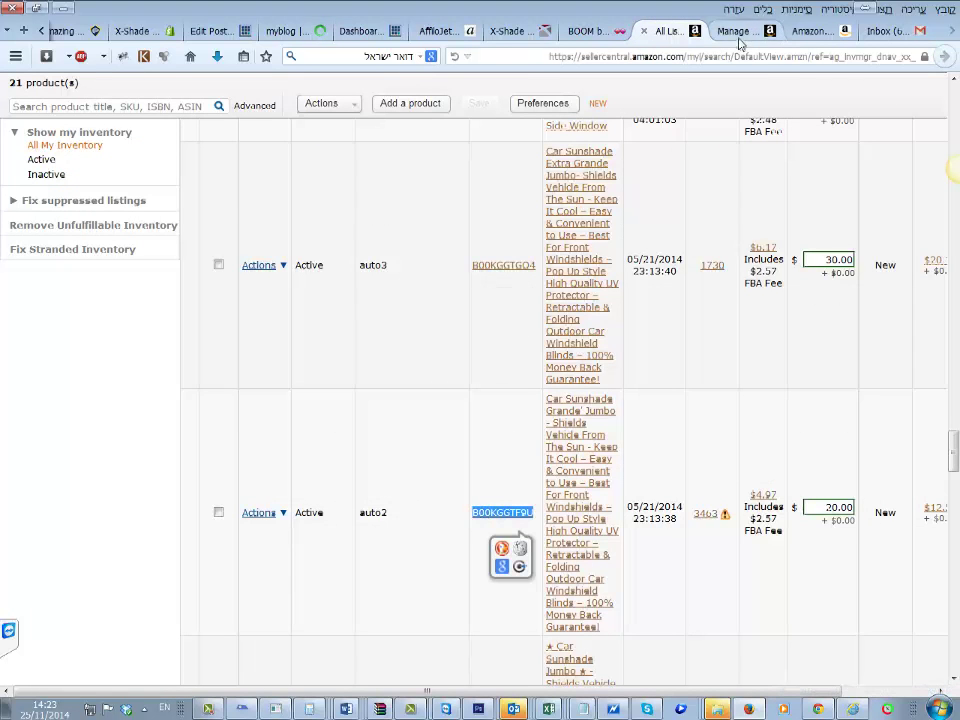
pyautogui.click(738, 34)
pyautogui.hotkey('ctrl', 'v')
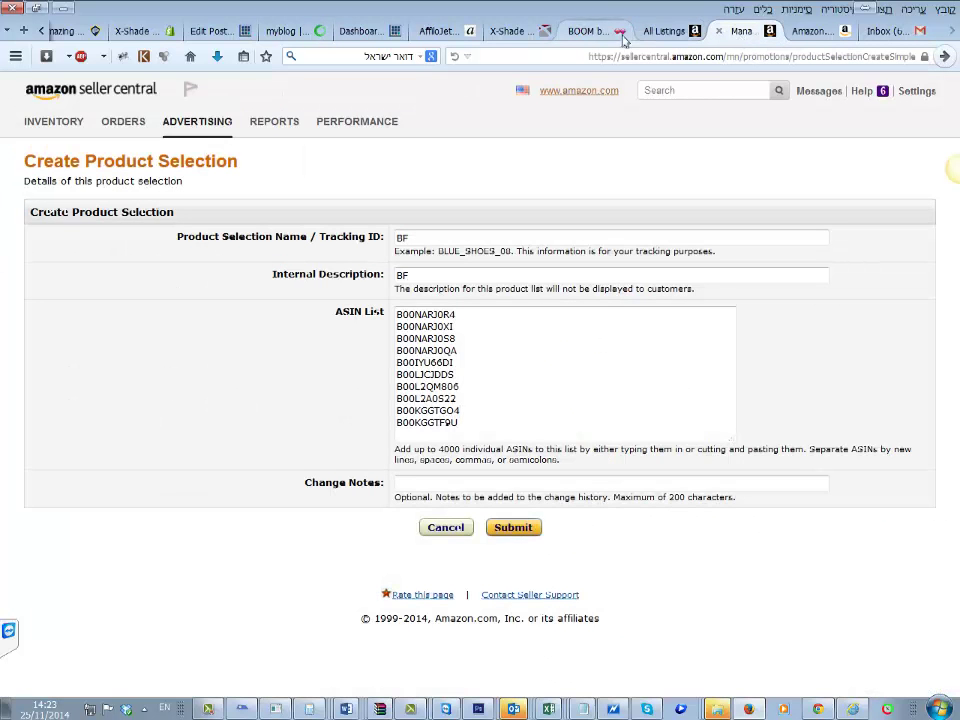
# Step: Add the starred Car Sunshade Jumbo's ASIN from the inventory, B00E5OUOCQ, to the ASIN List and start a new line
pyautogui.click(664, 31)
pyautogui.scroll(-3, 531, 560)
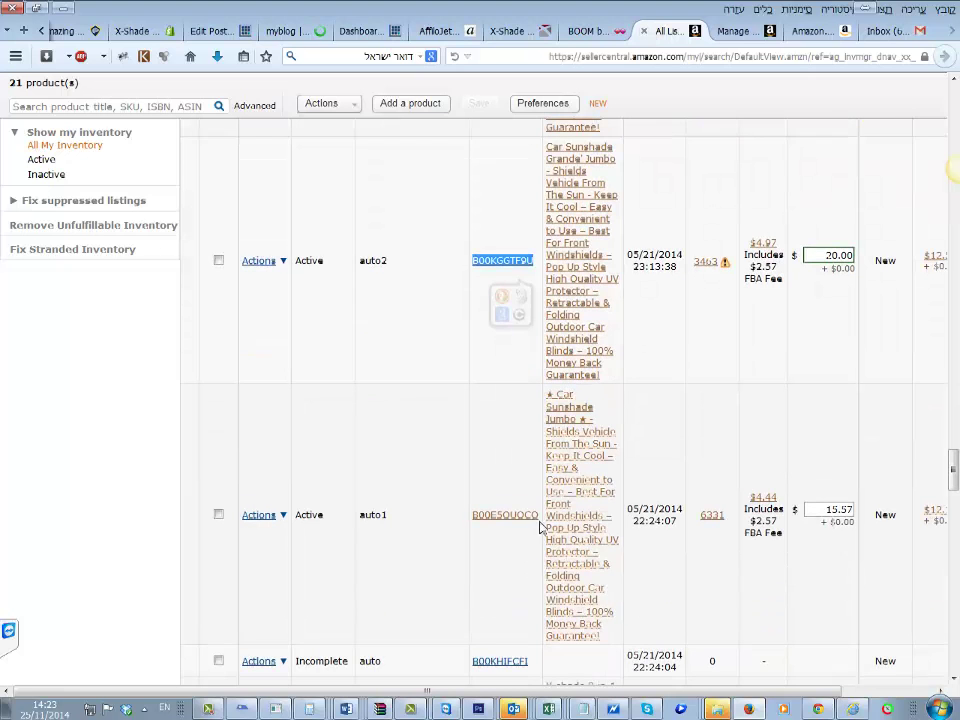
pyautogui.moveTo(540, 527); pyautogui.dragTo(474, 530)
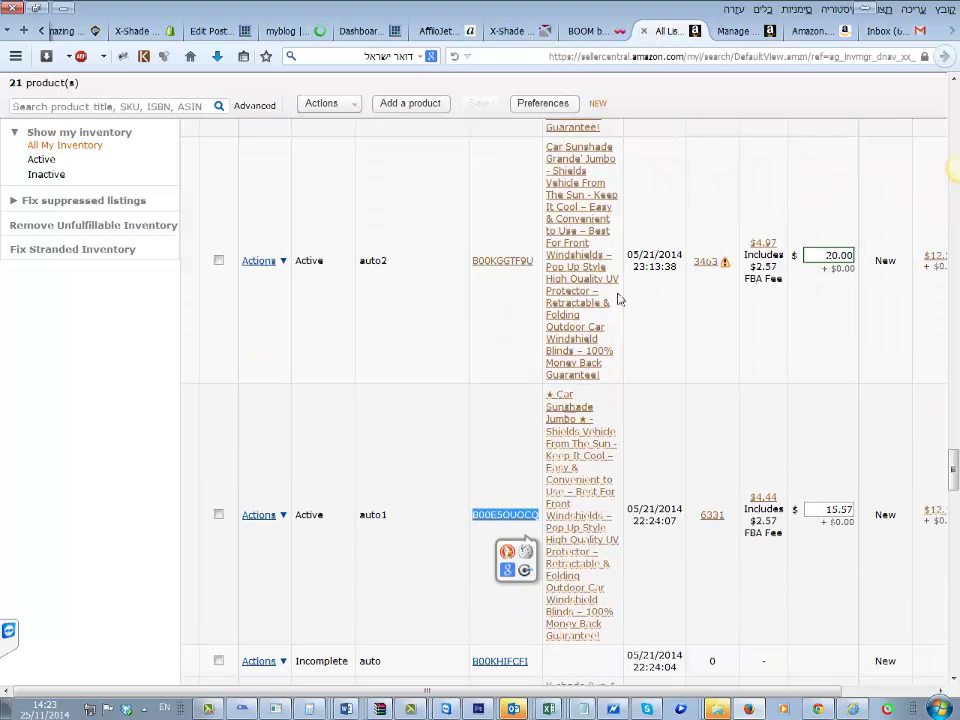
pyautogui.click(735, 31)
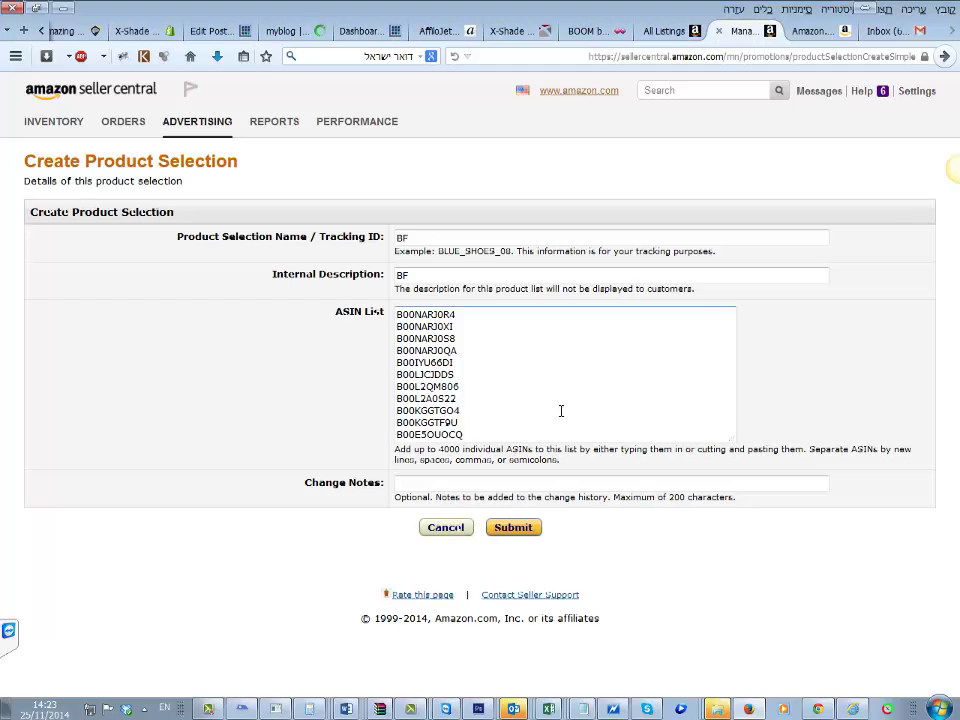
pyautogui.press('Return')
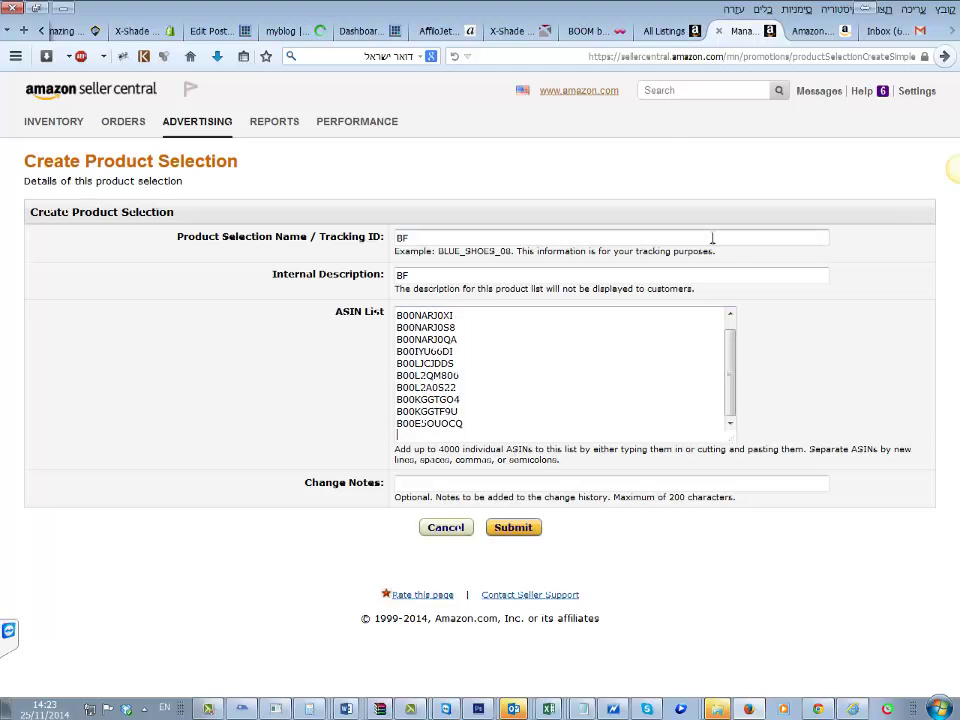
# Step: Copy the ASIN of the twist-folding sun shade with SKU PF-WJEH-0Z62, B00CDAFT6K, into the ASIN List and start a new line
pyautogui.click(667, 31)
pyautogui.scroll(-3, 484, 495)
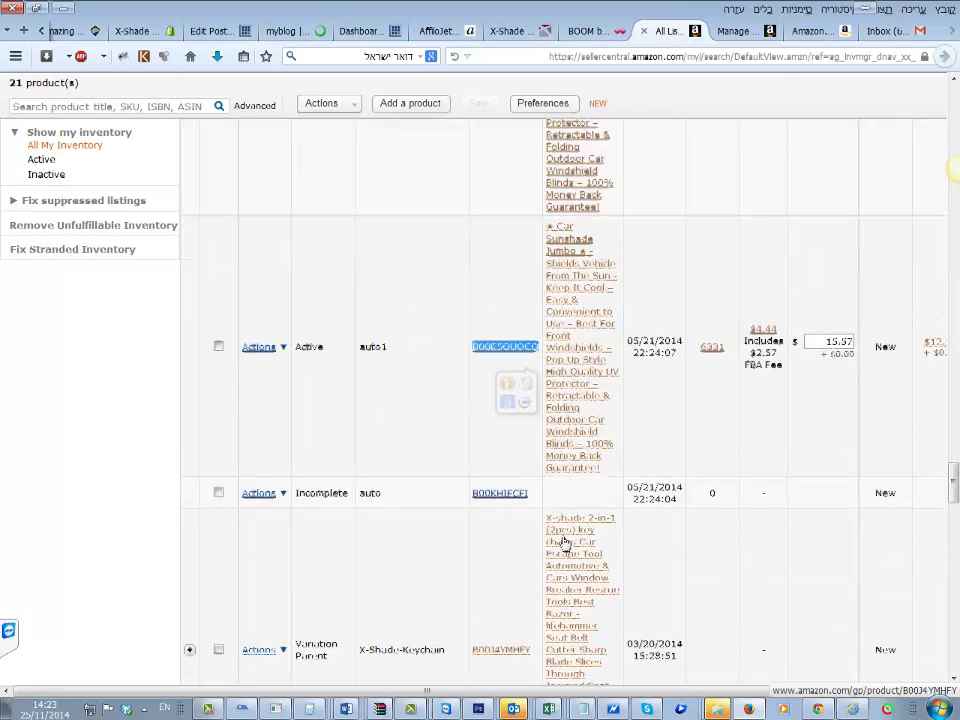
pyautogui.scroll(-3, 540, 450)
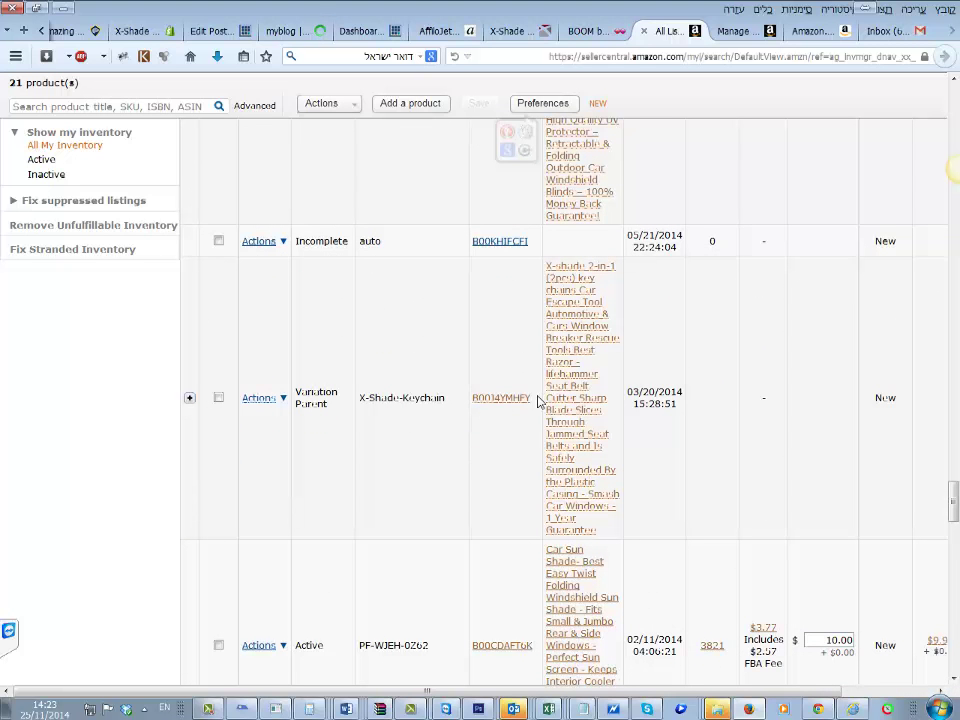
pyautogui.moveTo(537, 401); pyautogui.dragTo(509, 410)
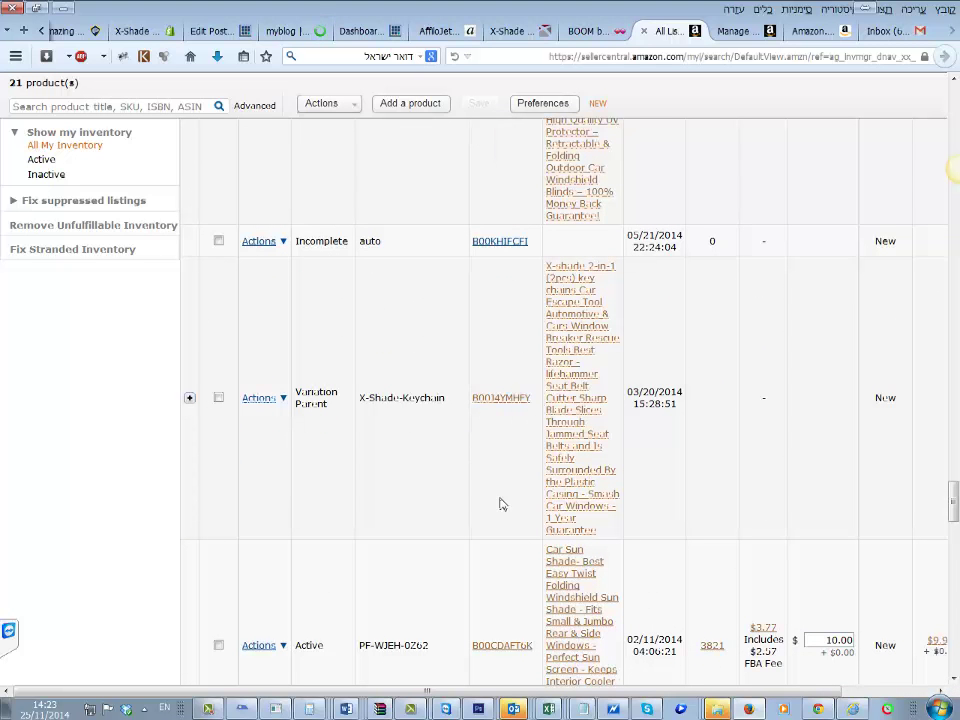
pyautogui.scroll(-4, 500, 504)
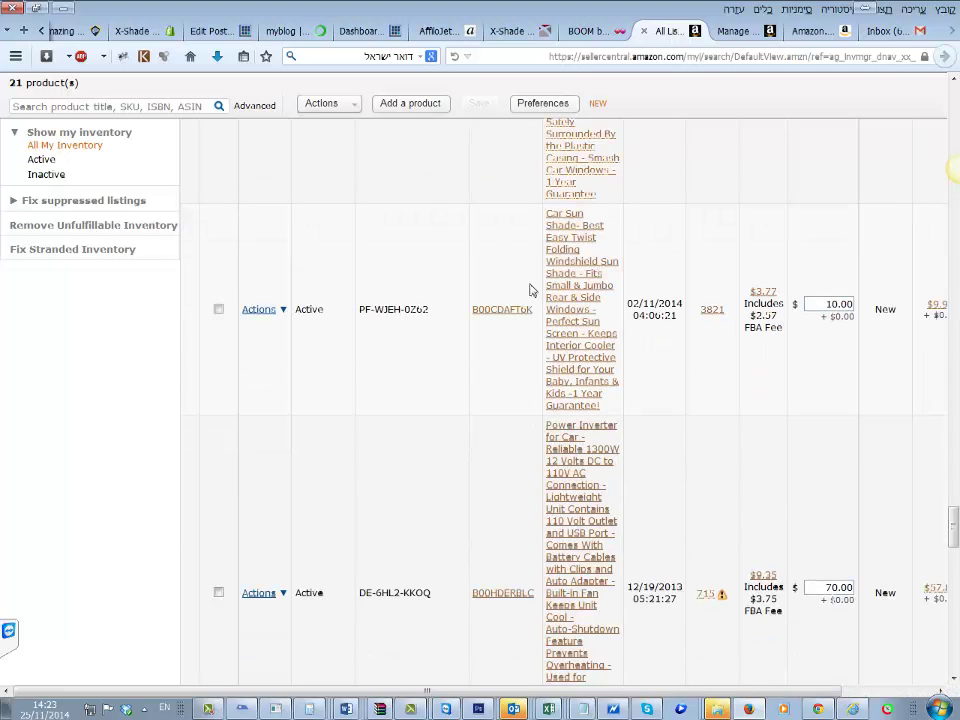
pyautogui.moveTo(541, 314); pyautogui.dragTo(476, 313)
pyautogui.hotkey('ctrl', 'c')
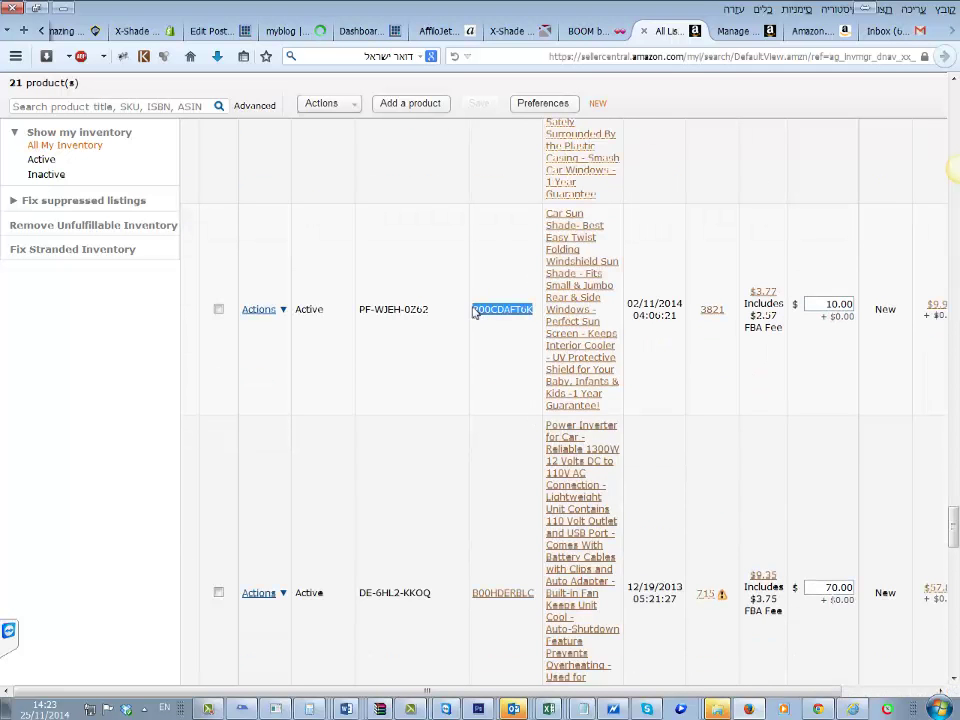
pyautogui.click(748, 31)
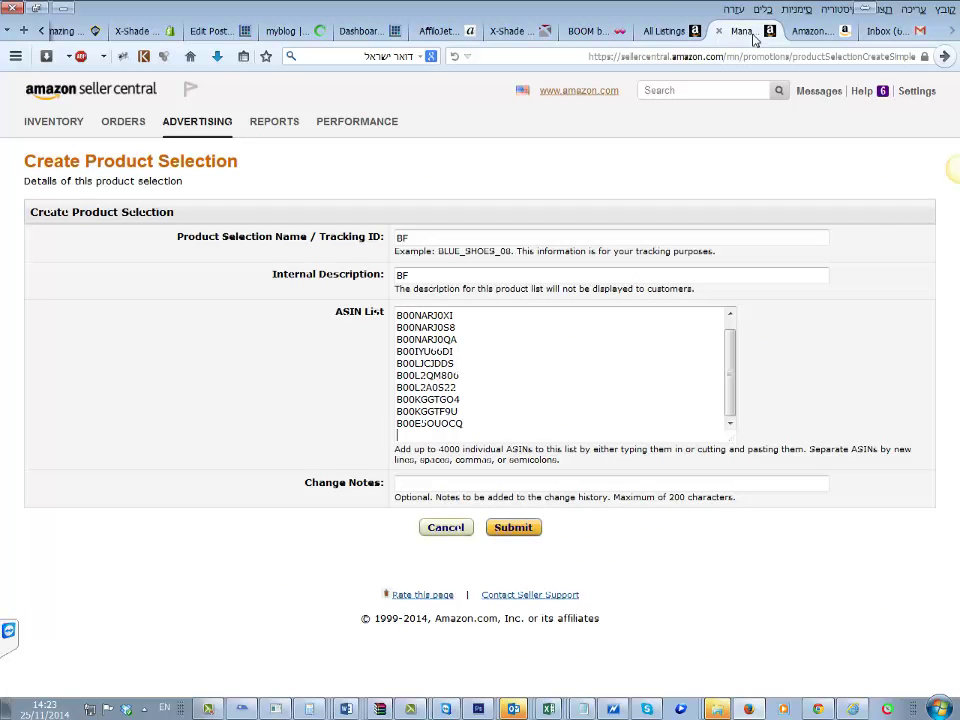
pyautogui.hotkey('ctrl', 'v')
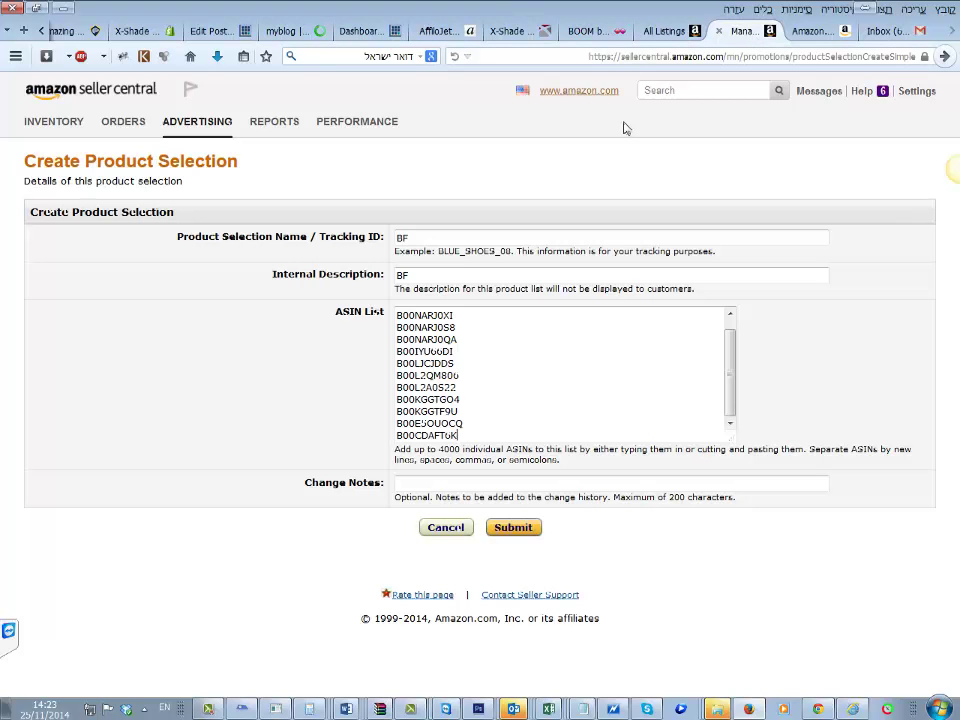
pyautogui.press('Return')
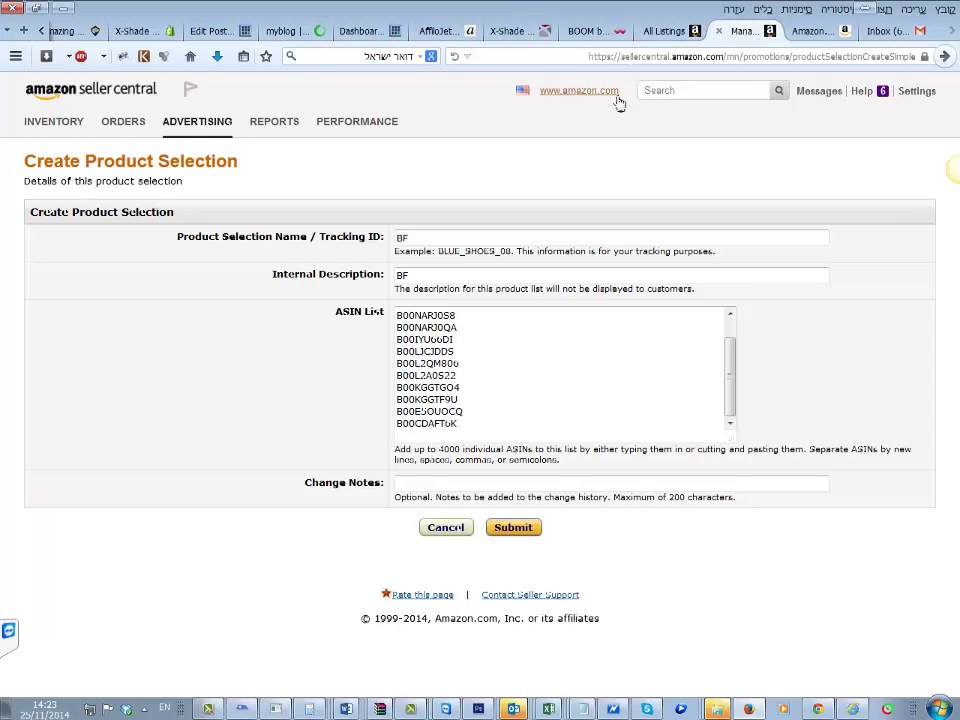
# Step: Add the 1.0mm Derma Roller's ASIN from the inventory, B00GVE57K2, to the ASIN List and start a new line
pyautogui.click(652, 31)
pyautogui.scroll(-3, 533, 449)
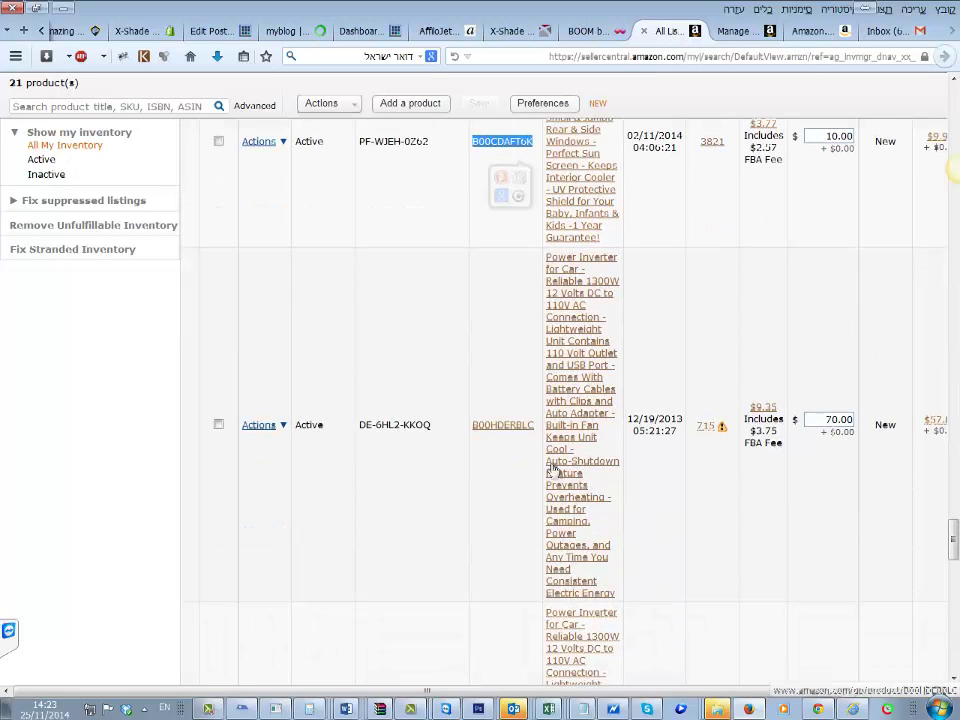
pyautogui.scroll(-1, 533, 449)
pyautogui.scroll(-1, 535, 453)
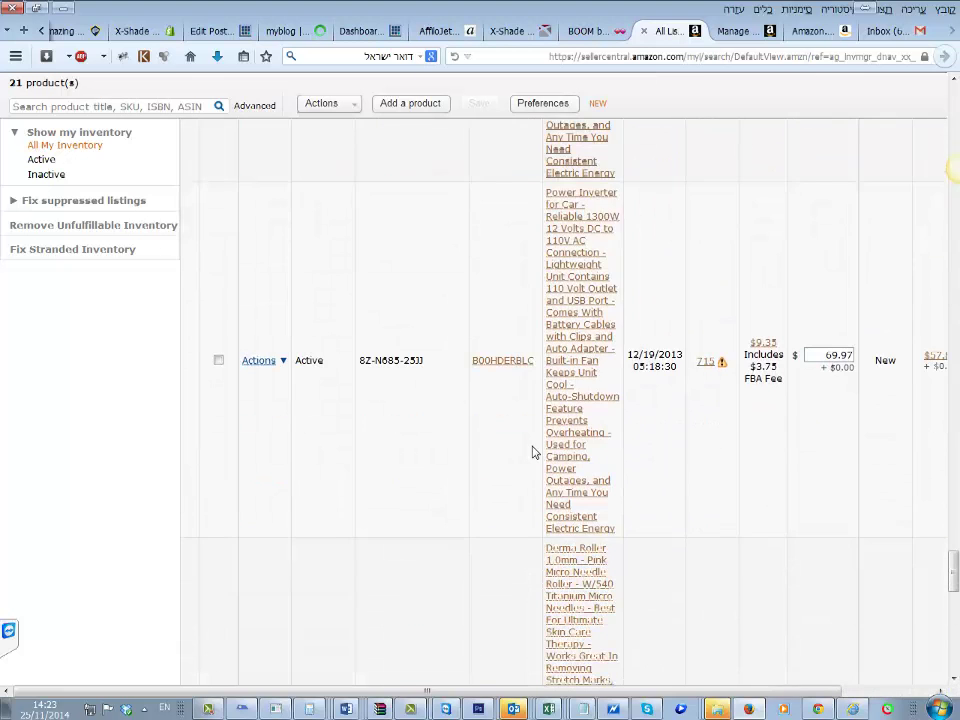
pyautogui.scroll(-3, 533, 452)
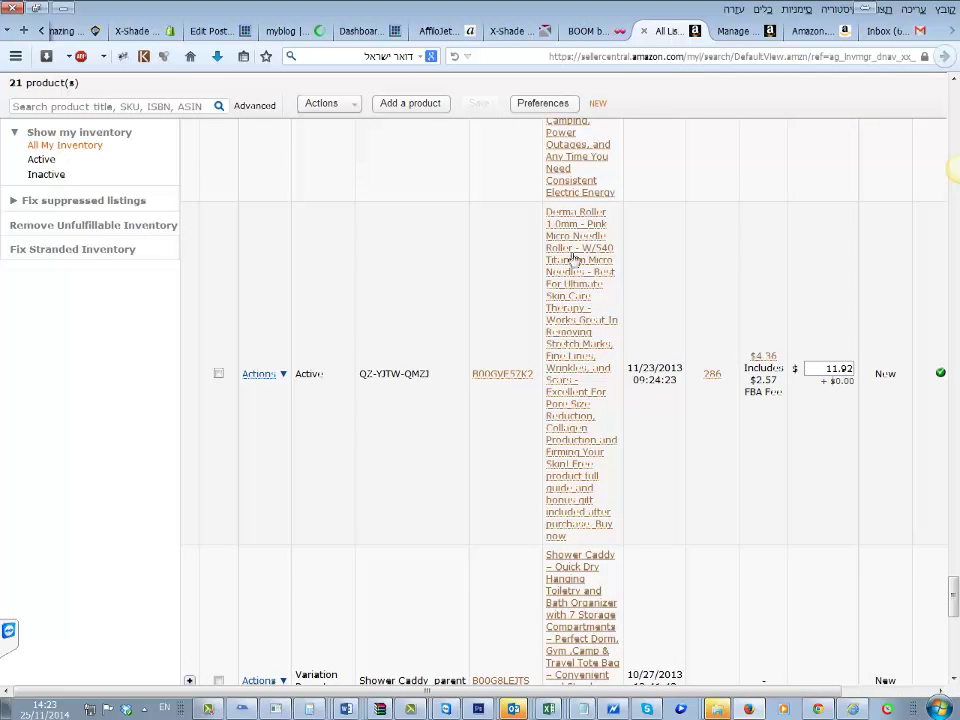
pyautogui.moveTo(542, 386); pyautogui.dragTo(479, 380)
pyautogui.hotkey('ctrl', 'c')
pyautogui.click(740, 31)
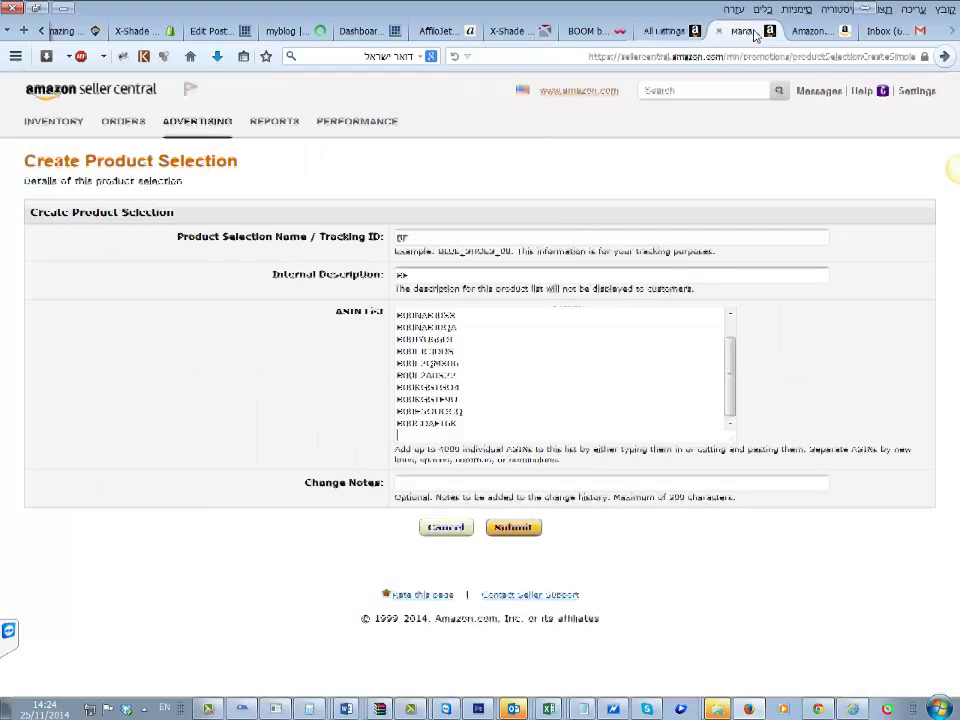
pyautogui.hotkey('ctrl', 'v')
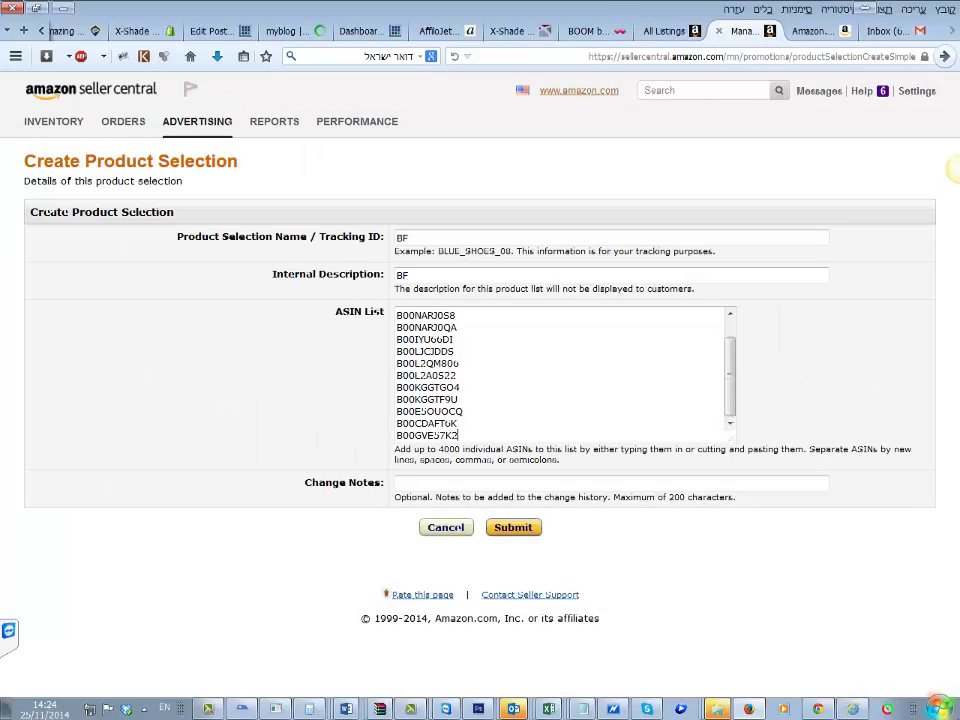
pyautogui.press('Return')
# Step: Check the remaining inventory listings against the ASINs already entered in the ASIN List
pyautogui.click(679, 30)
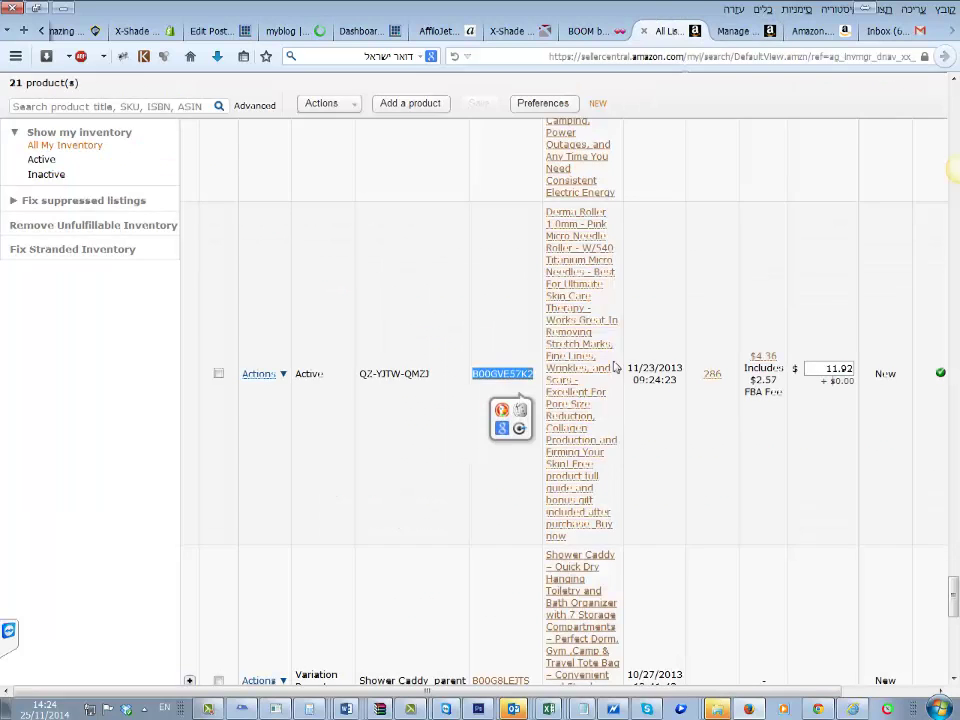
pyautogui.scroll(-5, 555, 480)
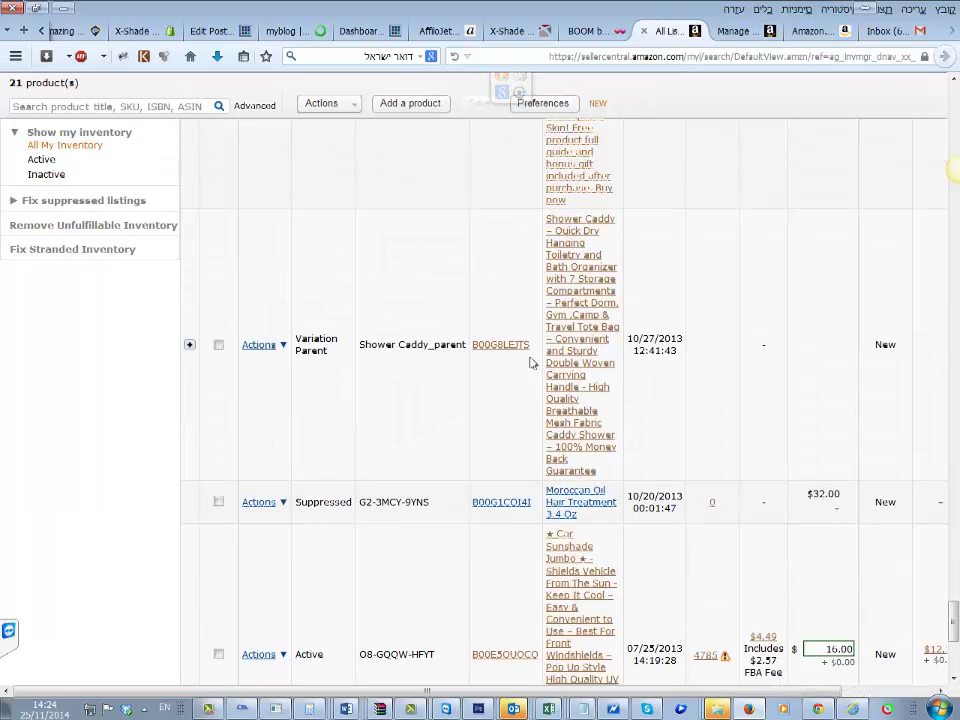
pyautogui.scroll(-3, 535, 440)
pyautogui.scroll(-2, 535, 453)
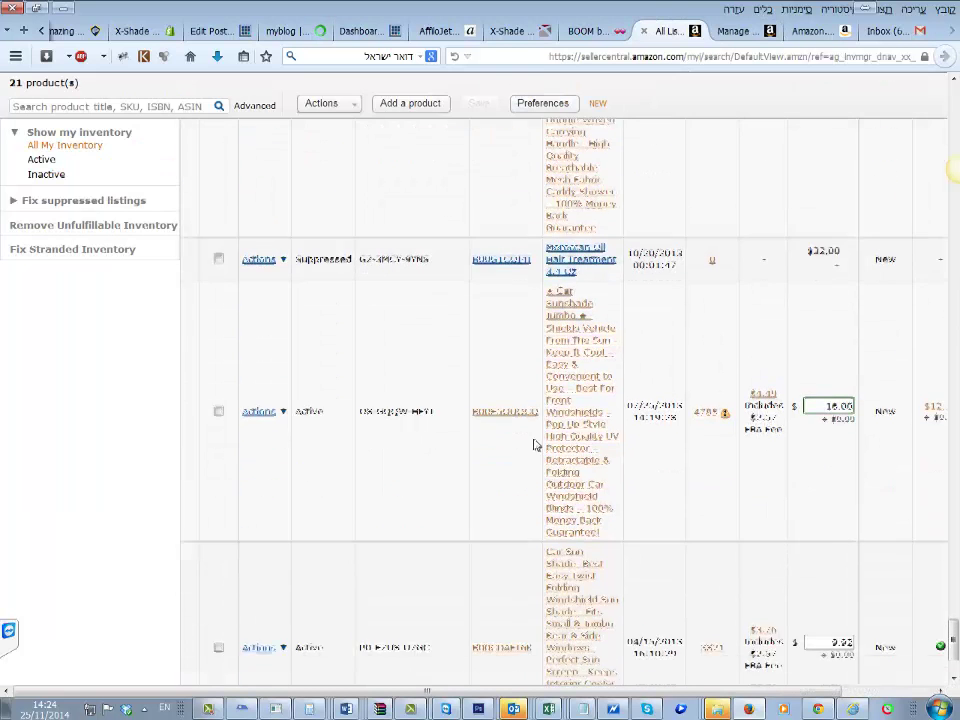
pyautogui.click(736, 30)
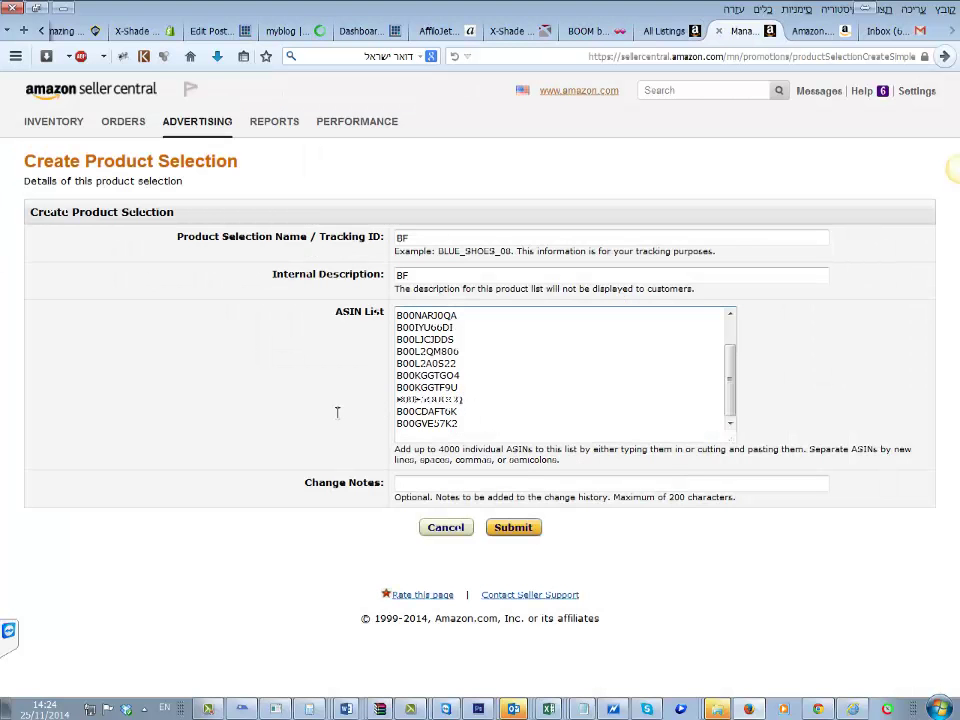
pyautogui.click(668, 30)
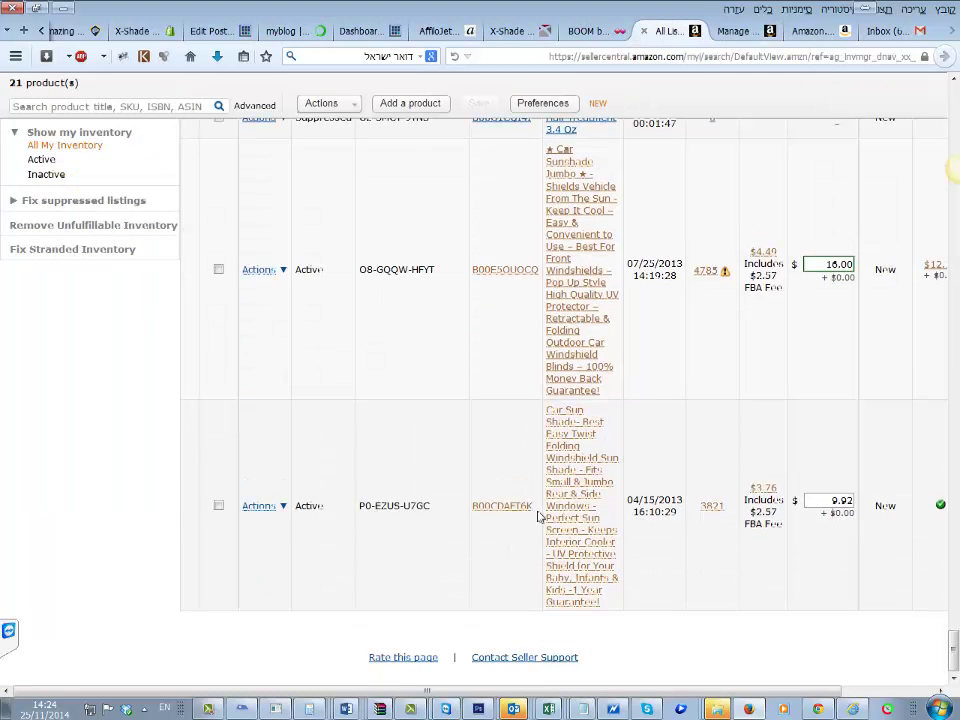
# Step: Try adding the last inventory row's ASIN, B00CDAFT6K, to the ASIN List, and remove the duplicate together with its empty line
pyautogui.moveTo(538, 516); pyautogui.dragTo(482, 510)
pyautogui.hotkey('ctrl', 'c')
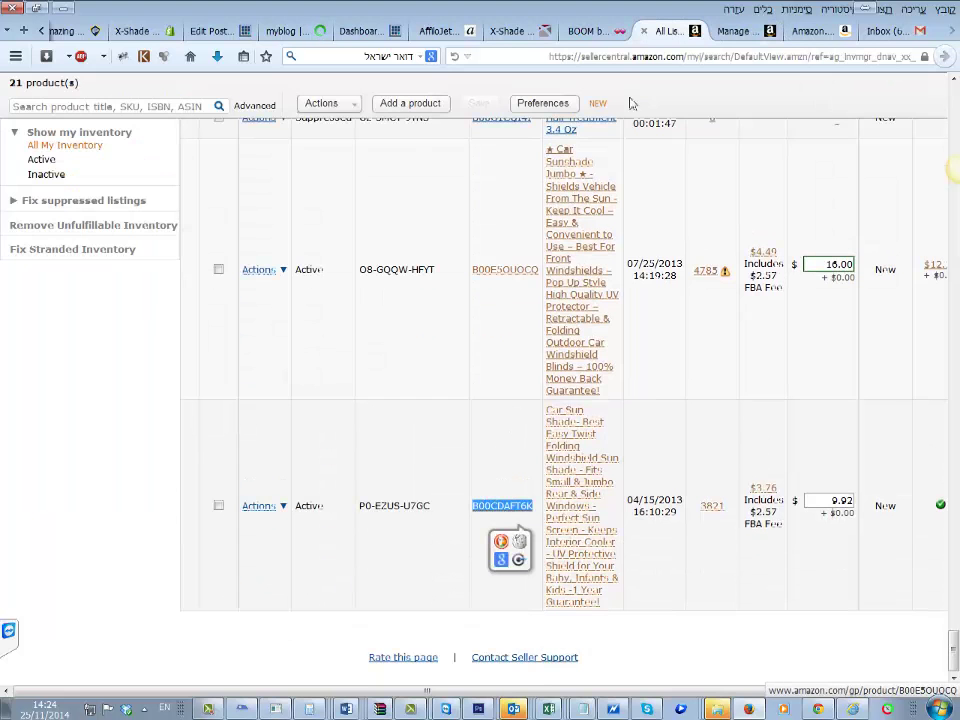
pyautogui.click(740, 30)
pyautogui.hotkey('ctrl', 'v')
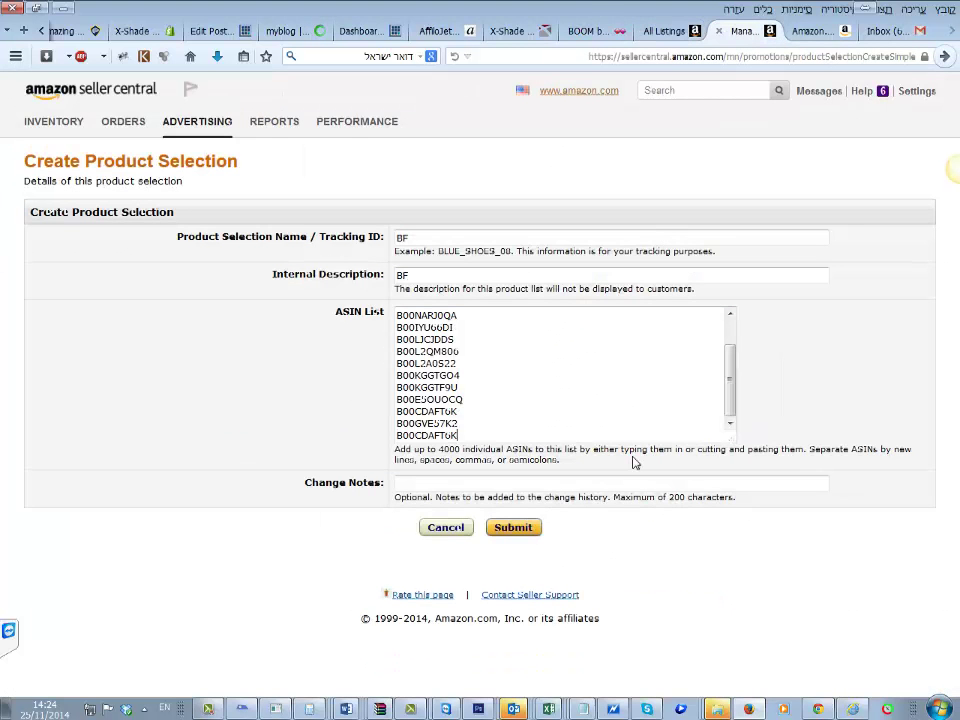
pyautogui.hotkey('ctrl', 'z')
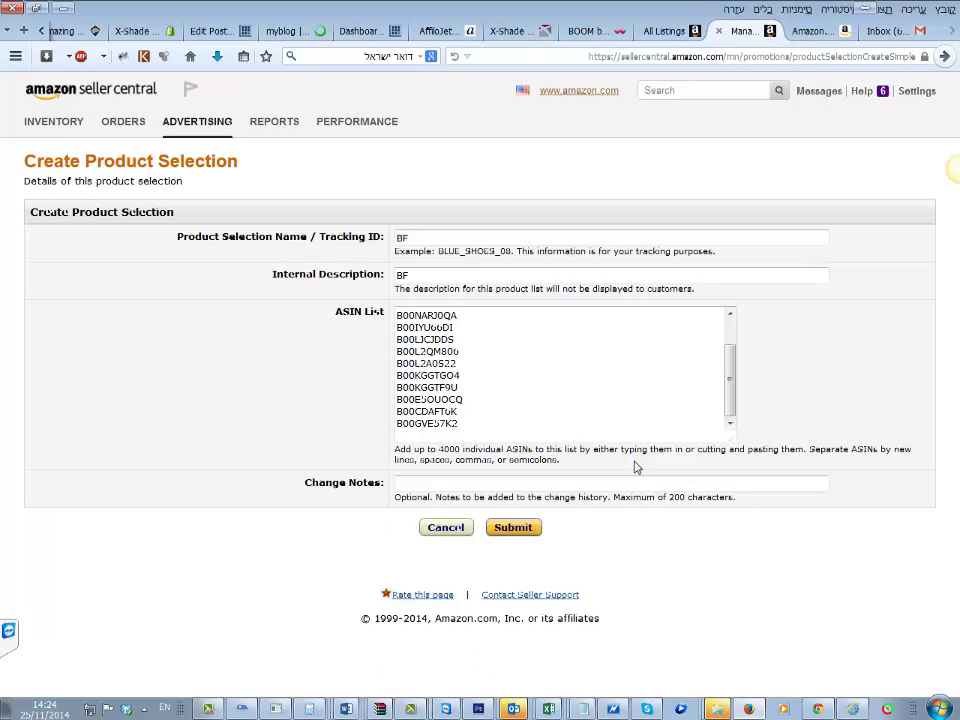
pyautogui.press('BackSpace')
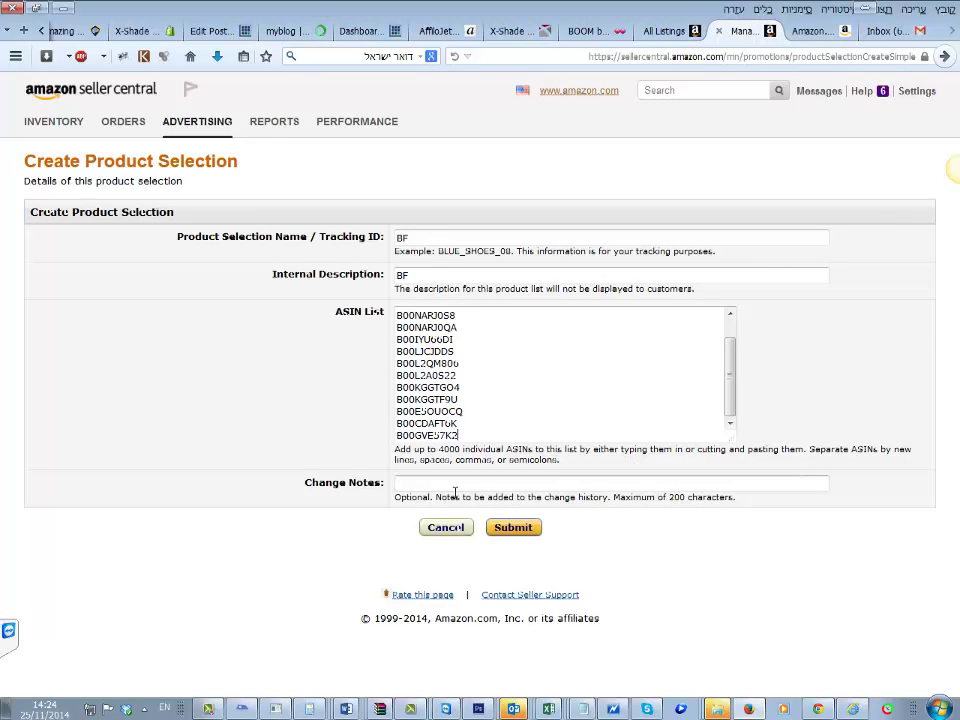
# Step: Set the Product Selection Name / Tracking ID to "BALCK FRIDAY GIVEAWAY"
pyautogui.click(456, 482)
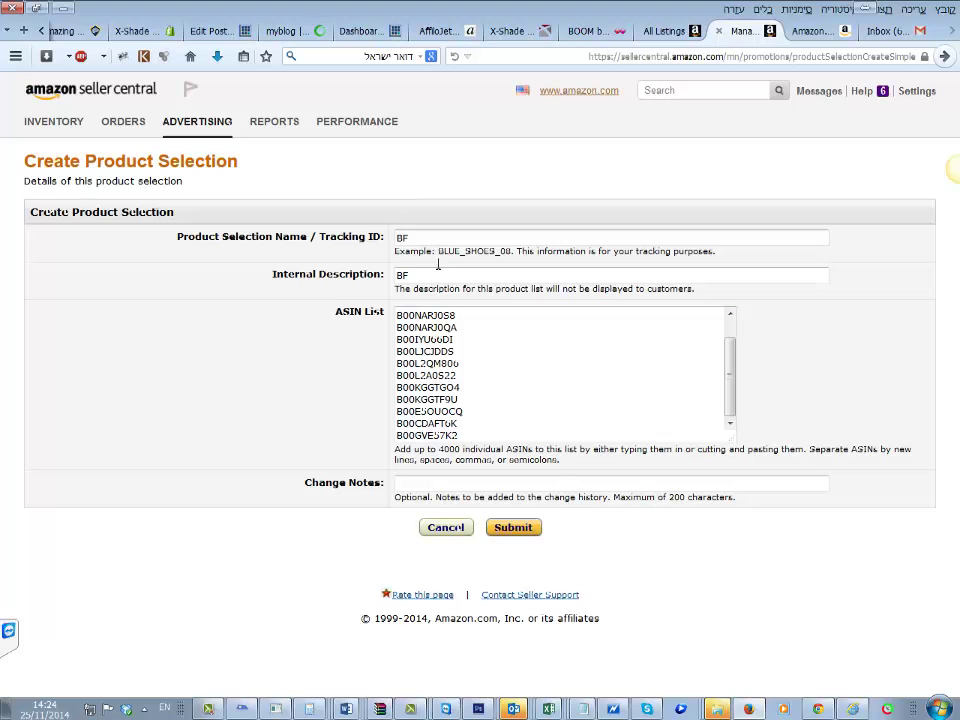
pyautogui.doubleClick(401, 237)
pyautogui.write('BALC FRIDAT GIVEAWAY')
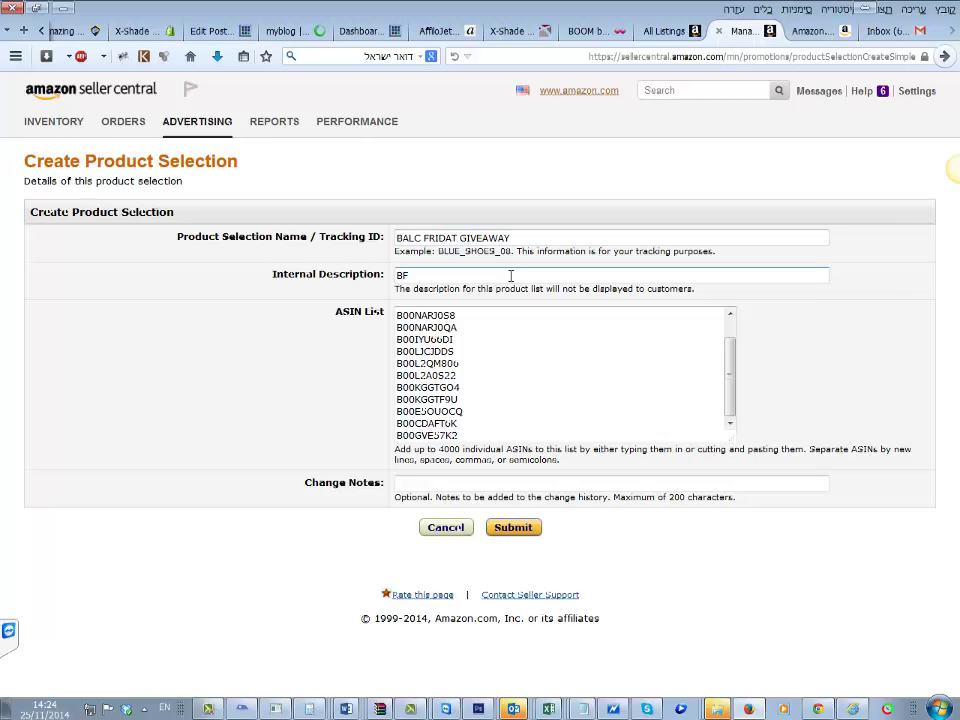
pyautogui.press('BackSpace')
pyautogui.write('Y')
pyautogui.hotkey('ctrl', 'a')
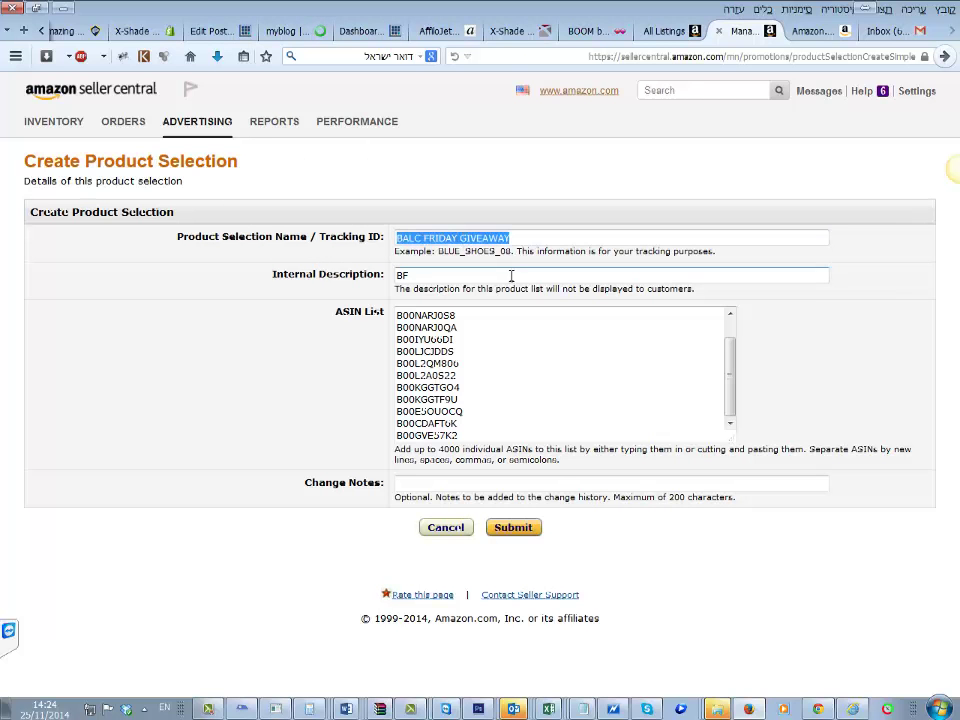
pyautogui.click(451, 273)
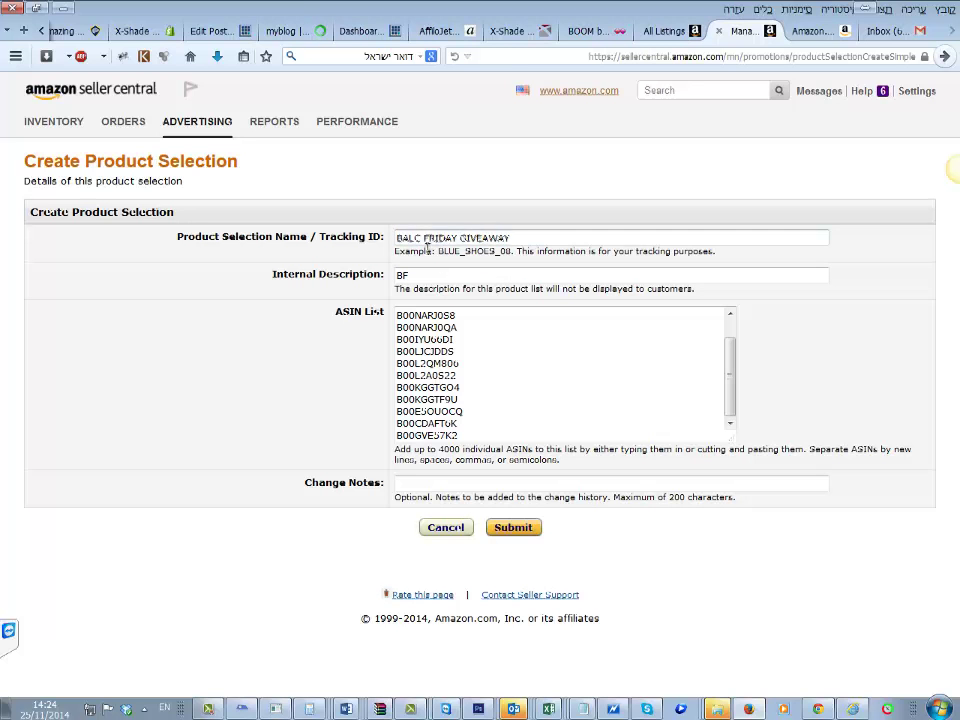
# Step: Copy the selection name BALCK FRIDAY GIVEAWAY into the Internal Description, replacing BF, and submit the product selection
pyautogui.hotkey('ctrl', 'a')
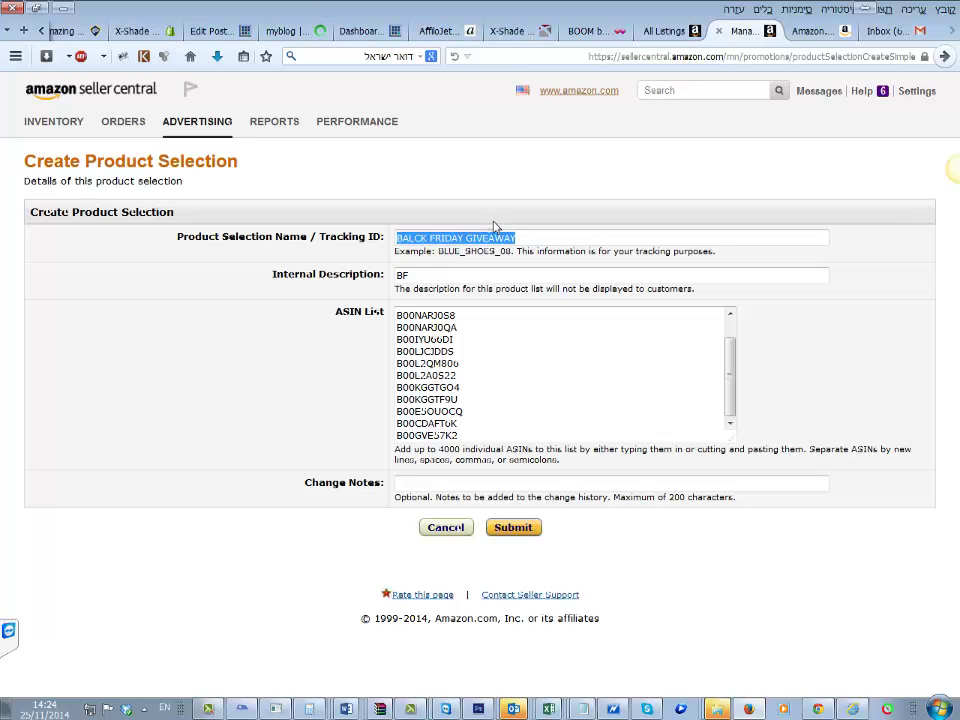
pyautogui.write('V')
pyautogui.click(521, 279)
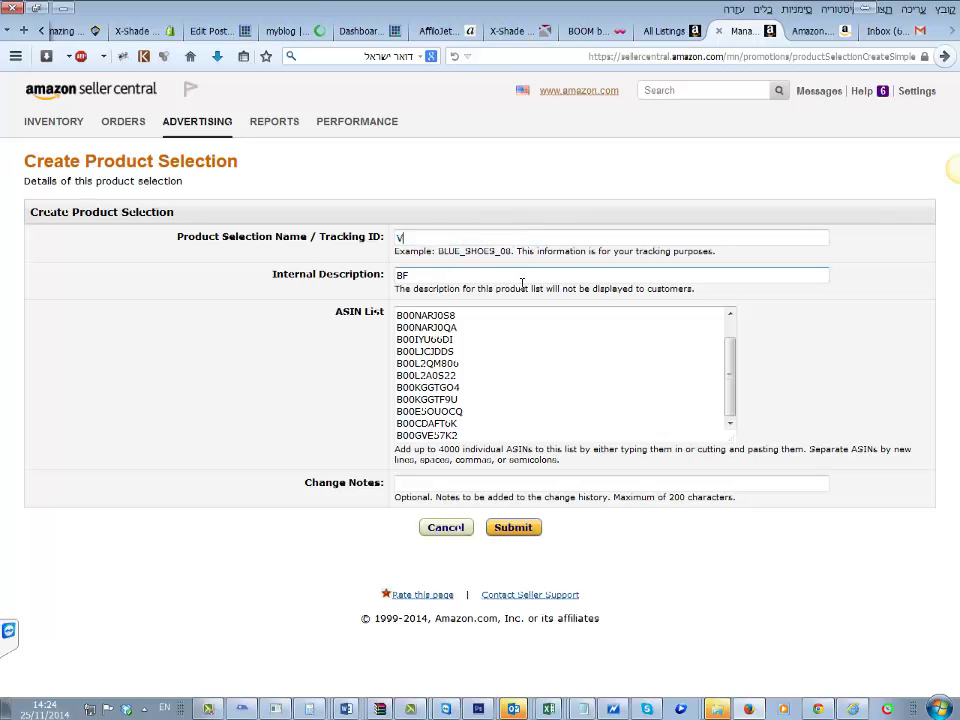
pyautogui.hotkey('ctrl', 'z')
pyautogui.hotkey('ctrl', 'a')
pyautogui.write('BALCK FRIDAY GIVEAWAY')
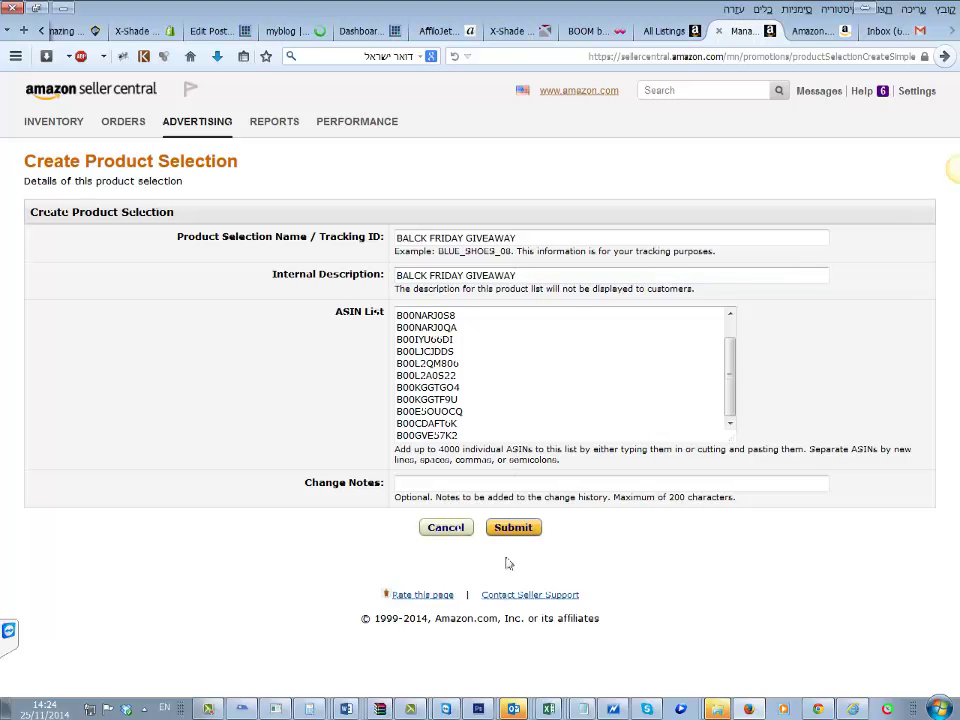
pyautogui.click(516, 528)
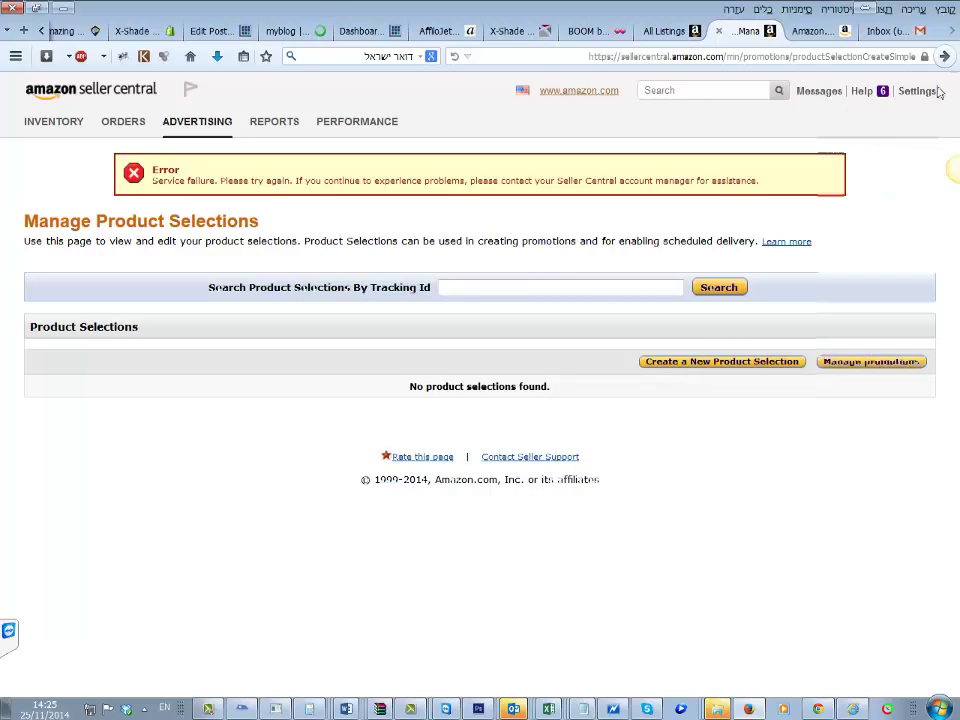
# Step: Return to the filled-in product selection form, copy its entire ASIN List, and submit the form again
pyautogui.click(944, 56)
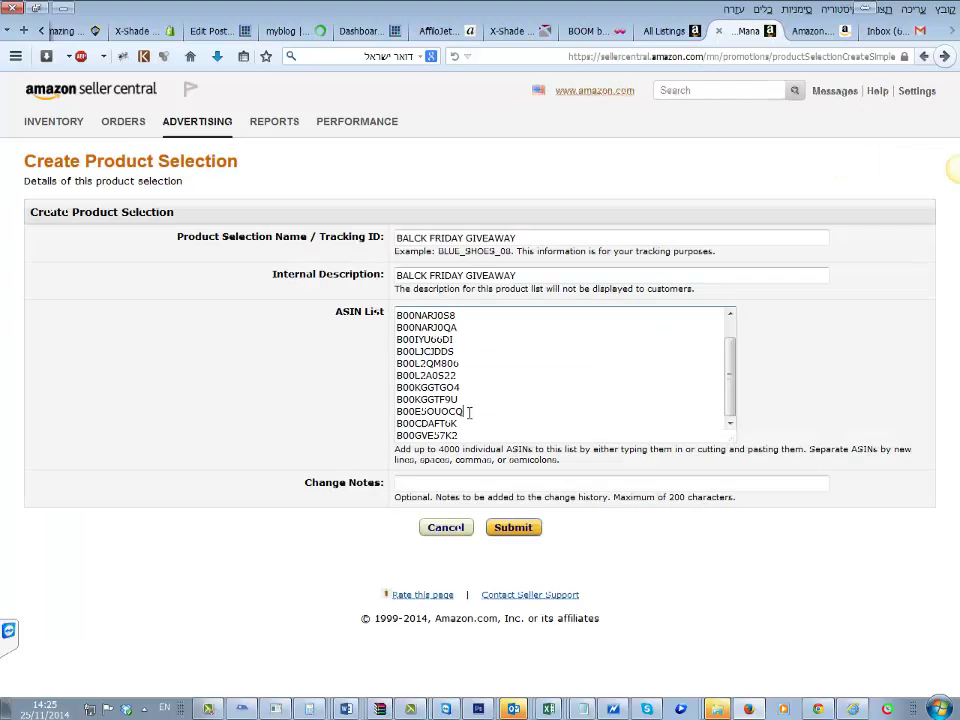
pyautogui.hotkey('ctrl', 'a')
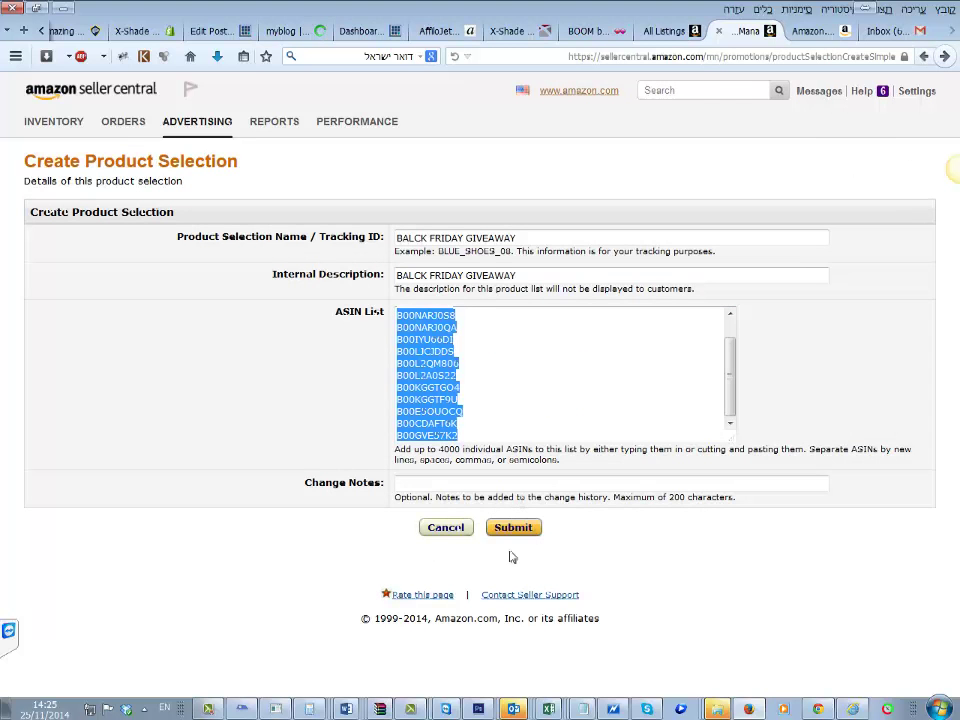
pyautogui.click(514, 530)
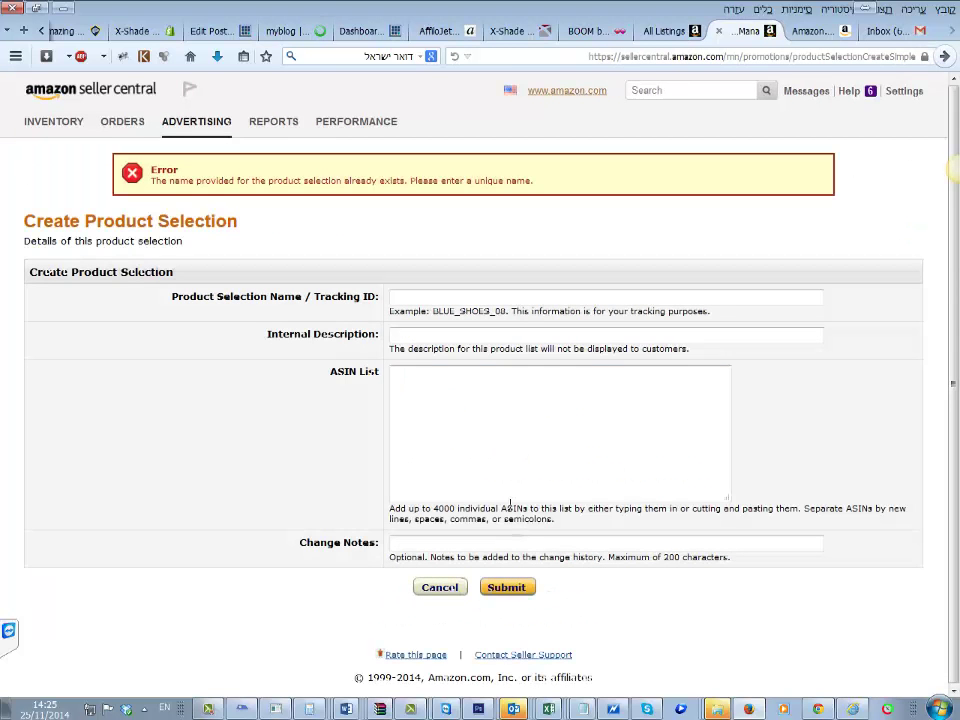
# Step: Fill the blank product selection form with the copied ASINs, the name BF and the internal description BF GIVEAWAY
pyautogui.click(470, 376)
pyautogui.hotkey('ctrl', 'v')
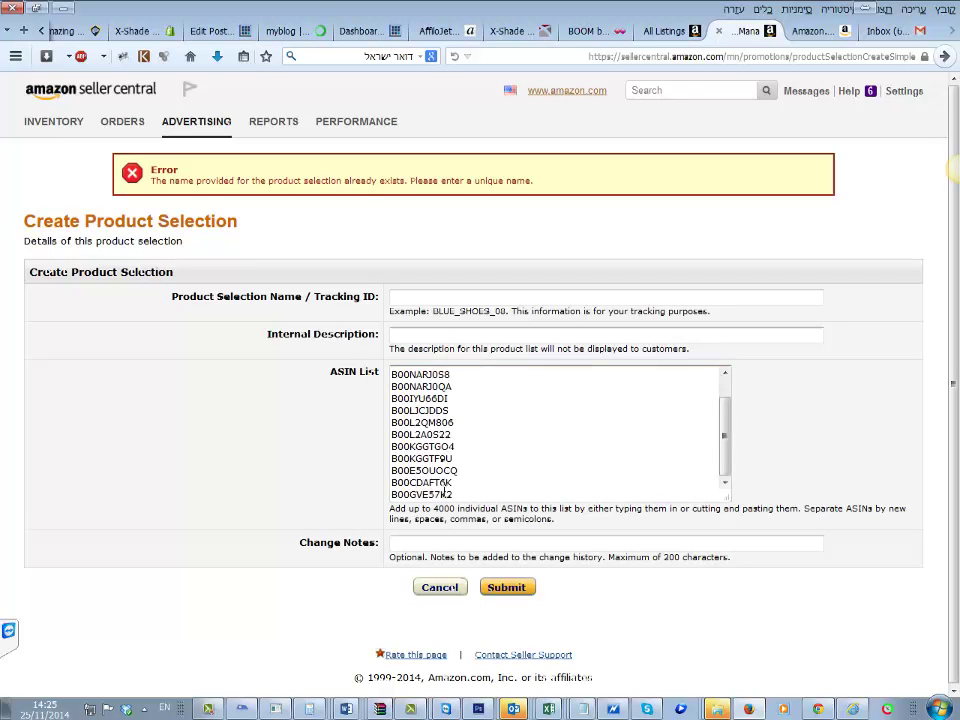
pyautogui.scroll(1, 463, 440)
pyautogui.click(398, 298)
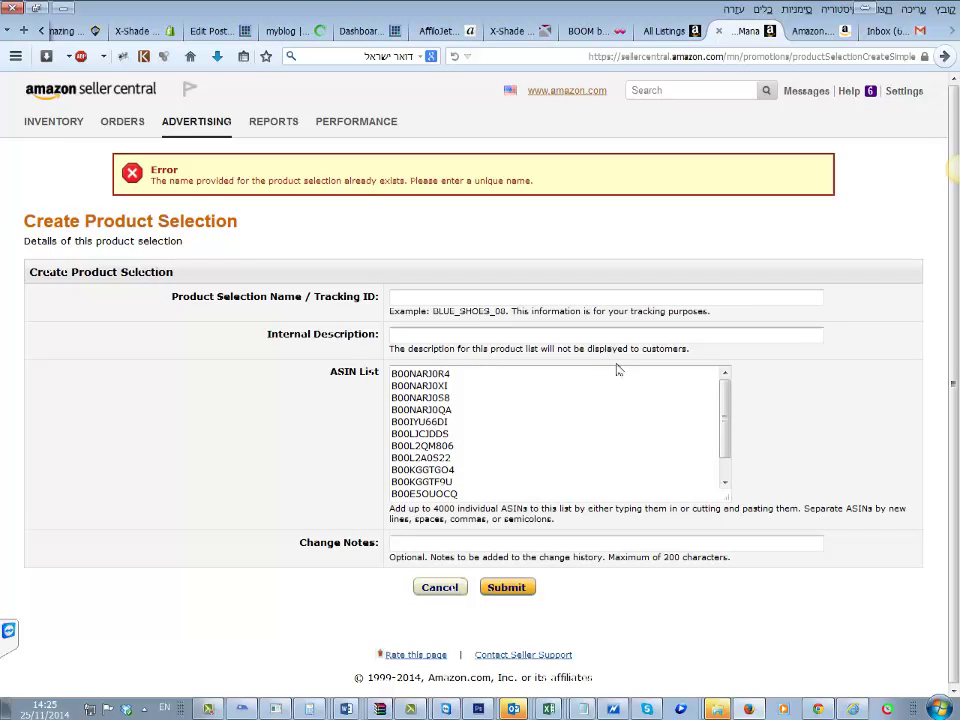
pyautogui.write('BF')
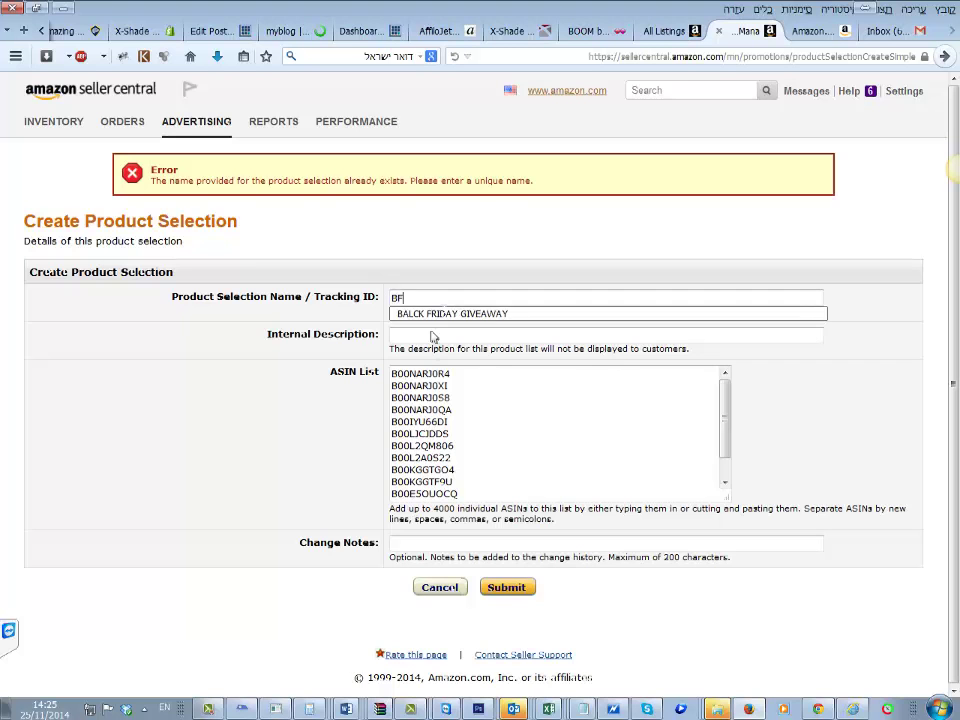
pyautogui.click(445, 336)
pyautogui.write('BF GIVEAWAY')
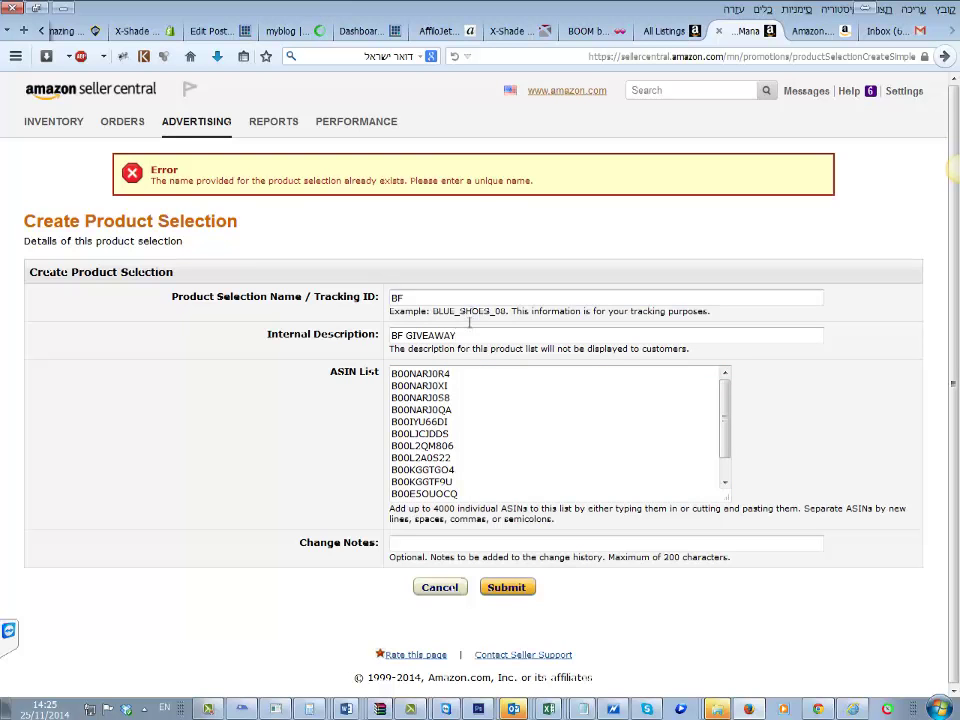
# Step: Change the Product Selection Name / Tracking ID to BF_GIVEAWAY and submit the product selection
pyautogui.moveTo(433, 311); pyautogui.dragTo(456, 311)
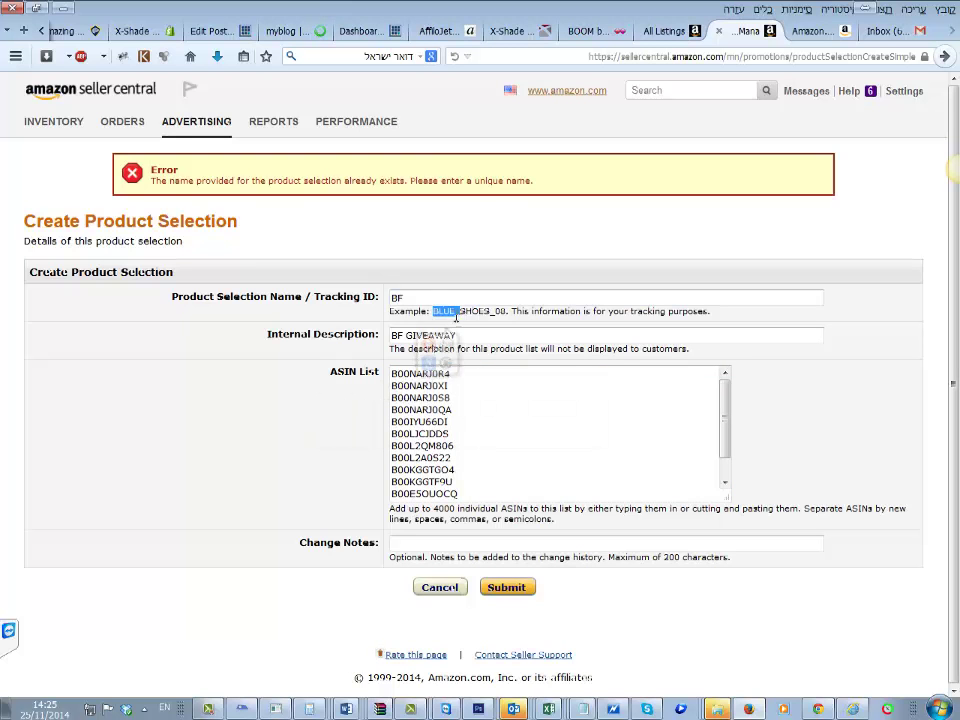
pyautogui.click(437, 298)
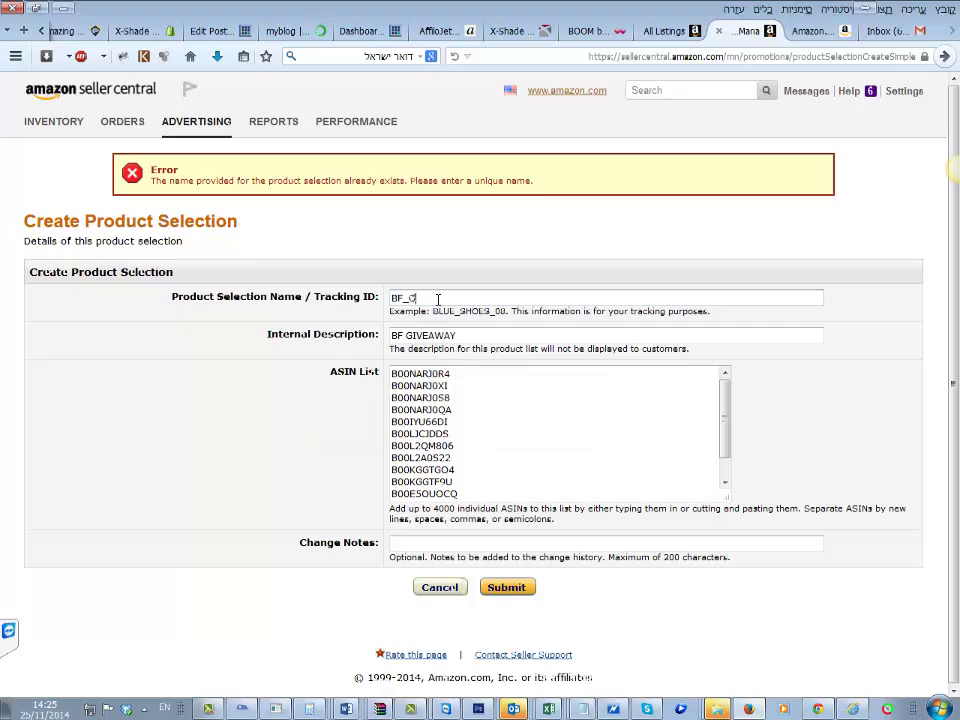
pyautogui.write('WAY')
pyautogui.click(522, 598)
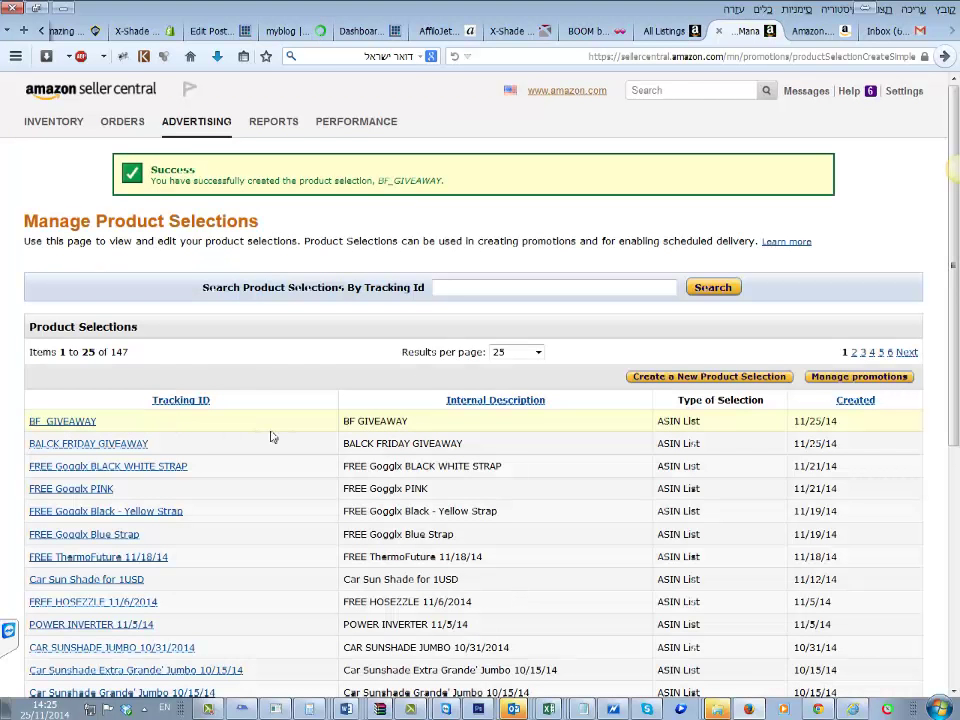
# Step: Start a Buy One Get One promotion with the buyer purchase condition set to At least this quantity of items
pyautogui.moveTo(196, 126)
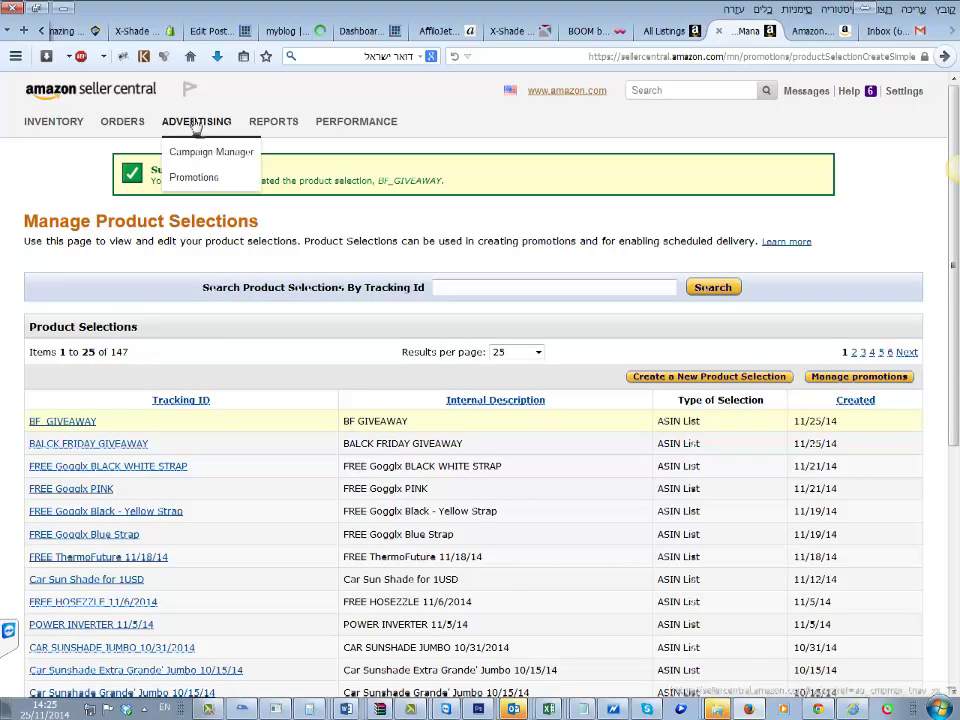
pyautogui.click(219, 179)
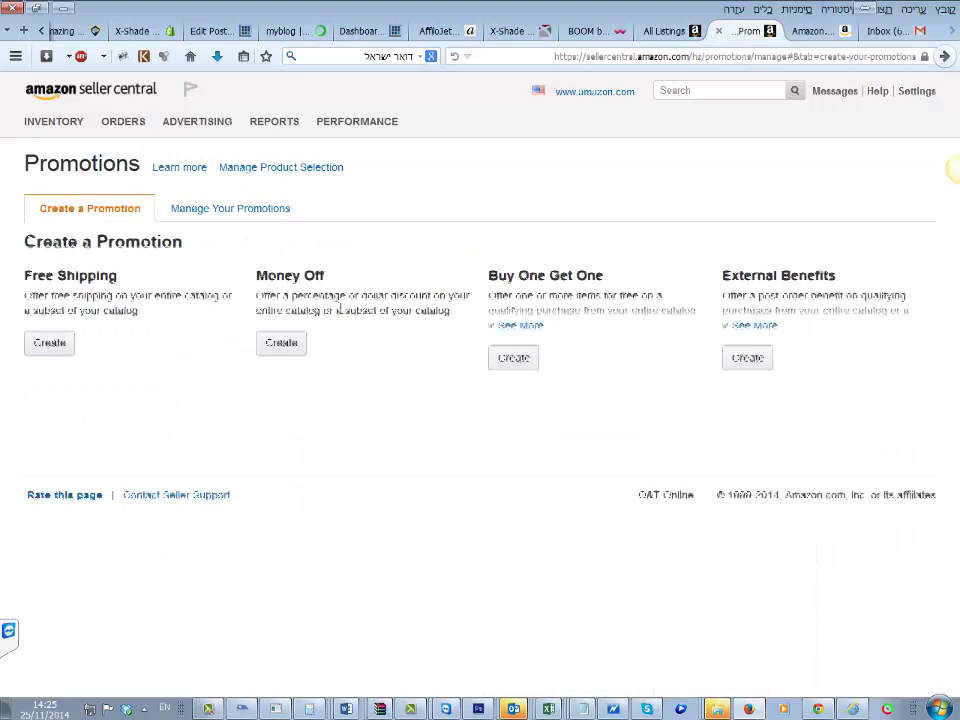
pyautogui.click(535, 357)
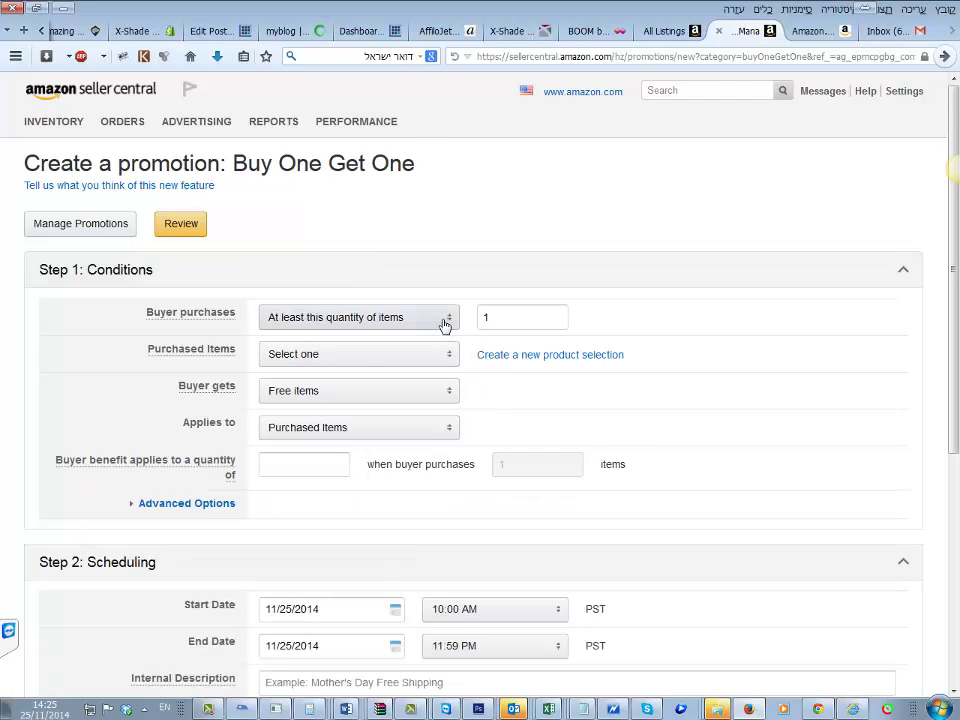
pyautogui.click(443, 326)
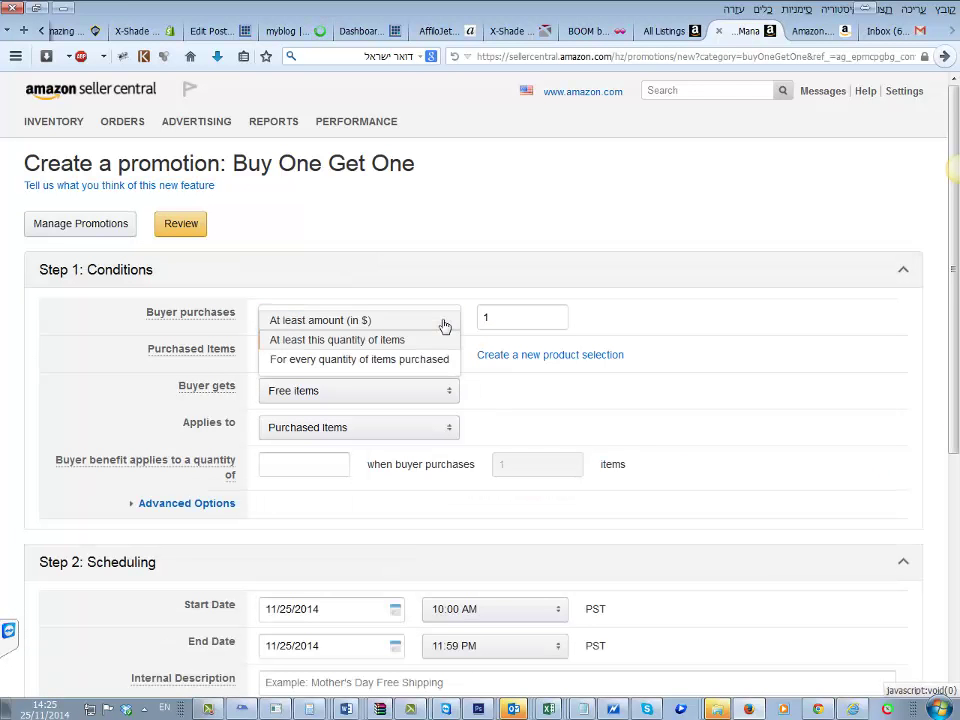
pyautogui.click(382, 349)
pyautogui.press('Tab')
pyautogui.press('Tab')
# Step: Try BF_GIVEAWAY as the promotion's Purchased Items, and reset the choice to Select one
pyautogui.click(369, 355)
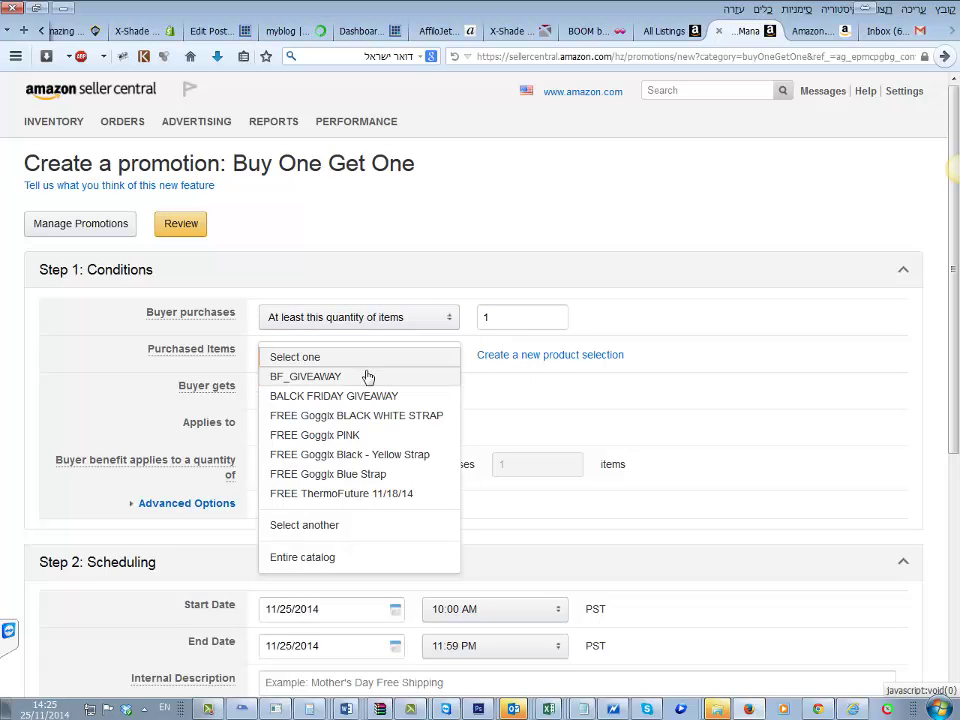
pyautogui.click(340, 377)
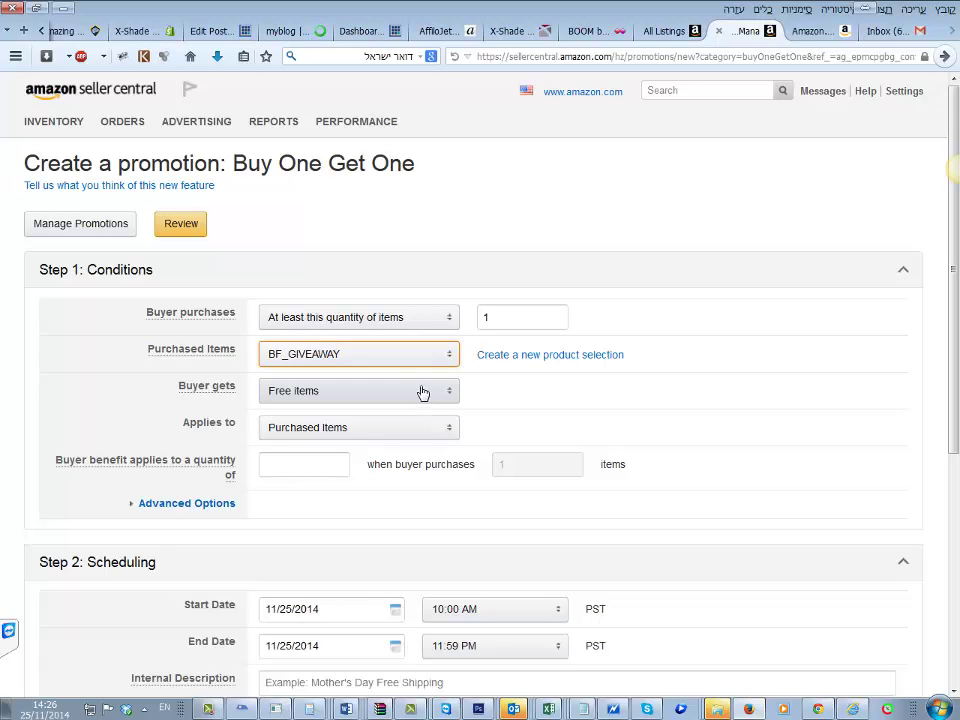
pyautogui.click(408, 358)
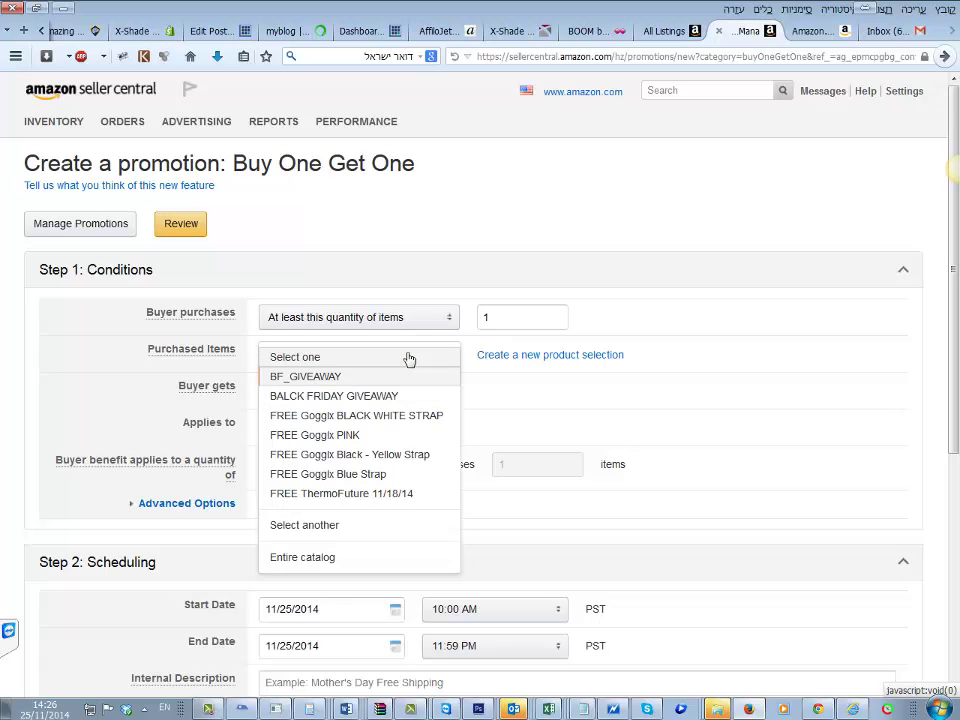
pyautogui.click(408, 358)
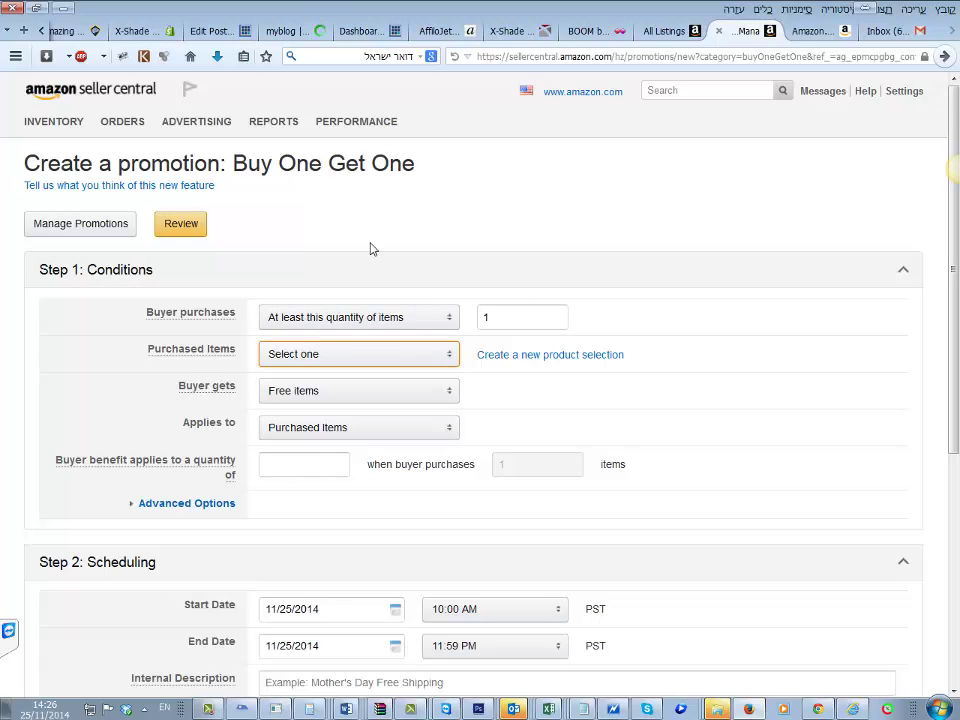
# Step: Leave the promotion form, review the details of the BF_GIVEAWAY product selection, and return to the list of product selections
pyautogui.click(73, 236)
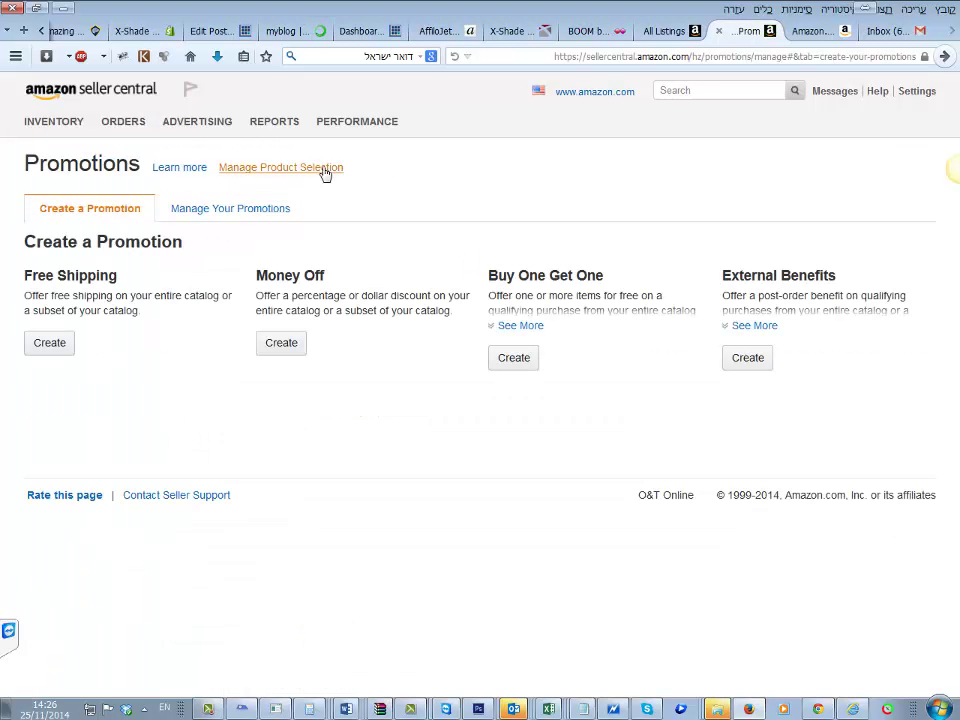
pyautogui.click(310, 172)
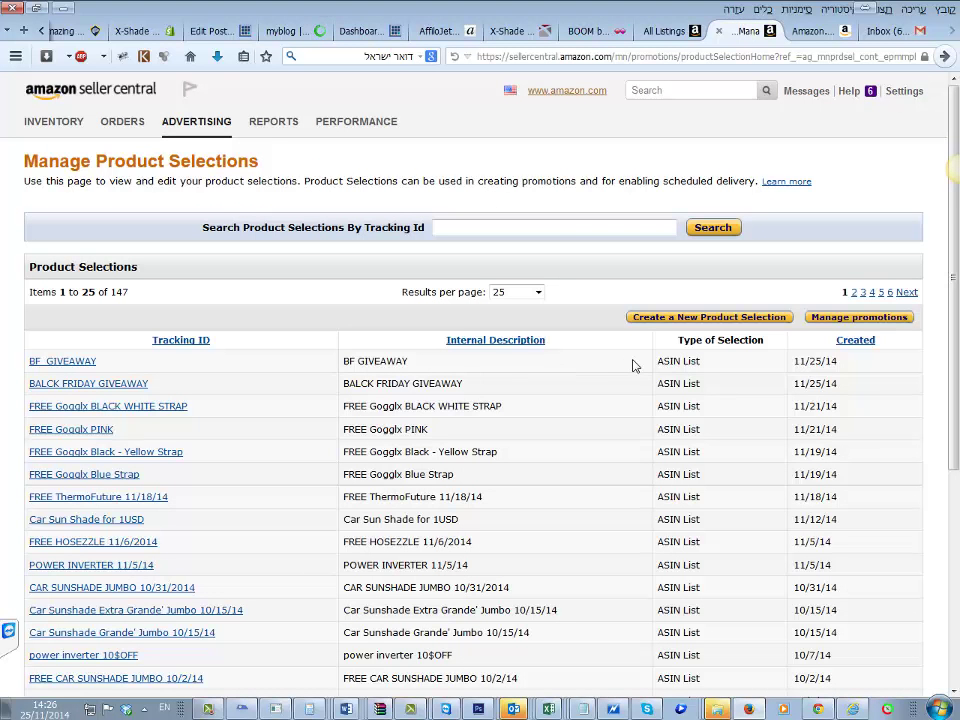
pyautogui.click(876, 318)
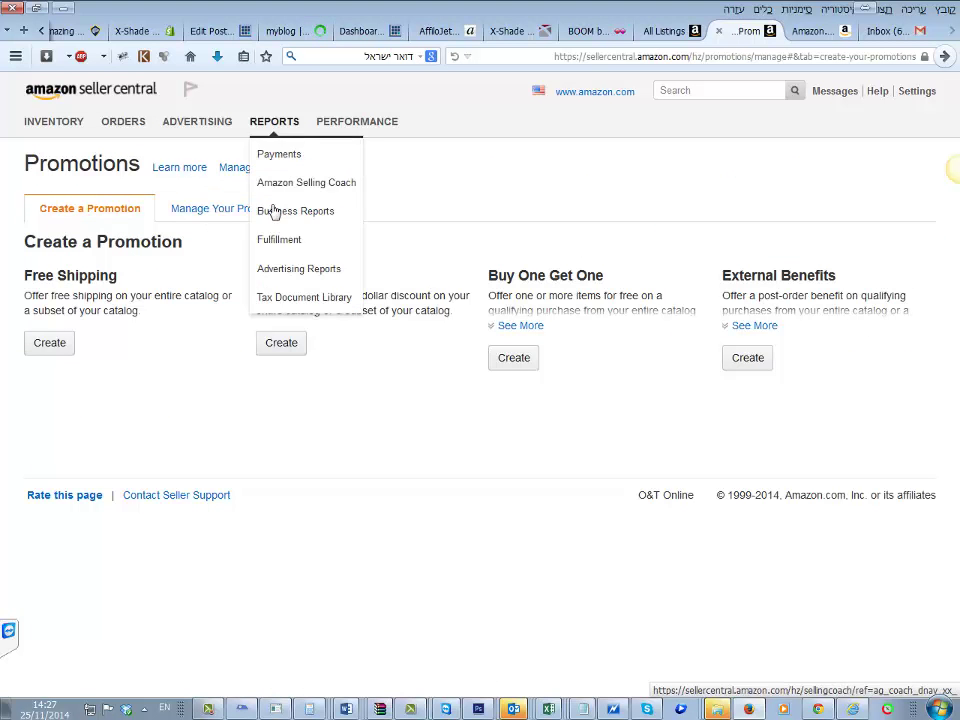
pyautogui.click(277, 171)
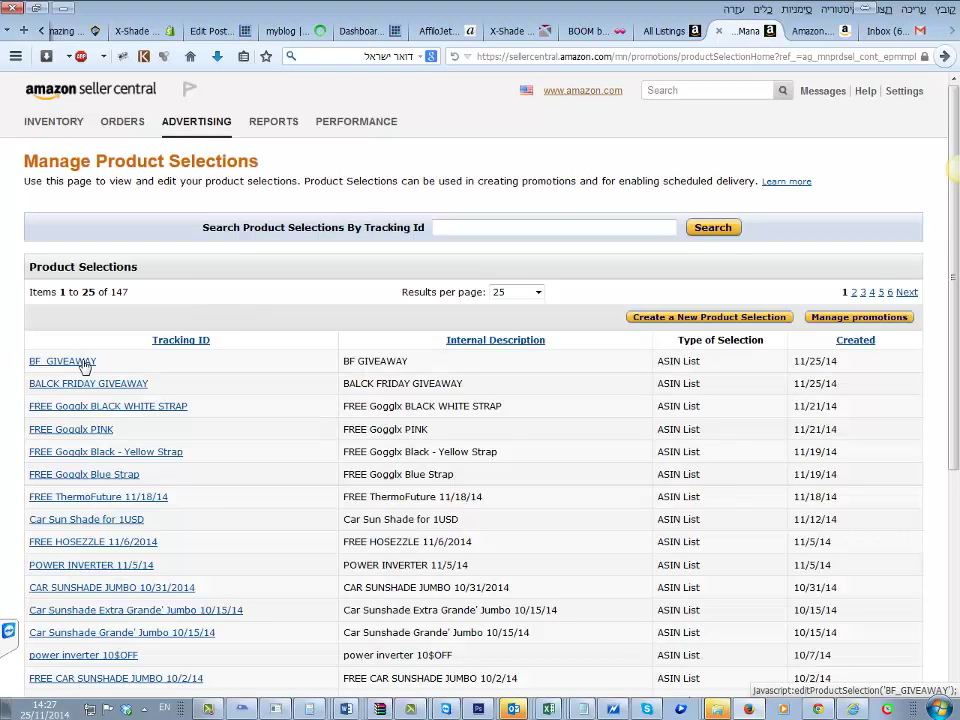
pyautogui.click(82, 366)
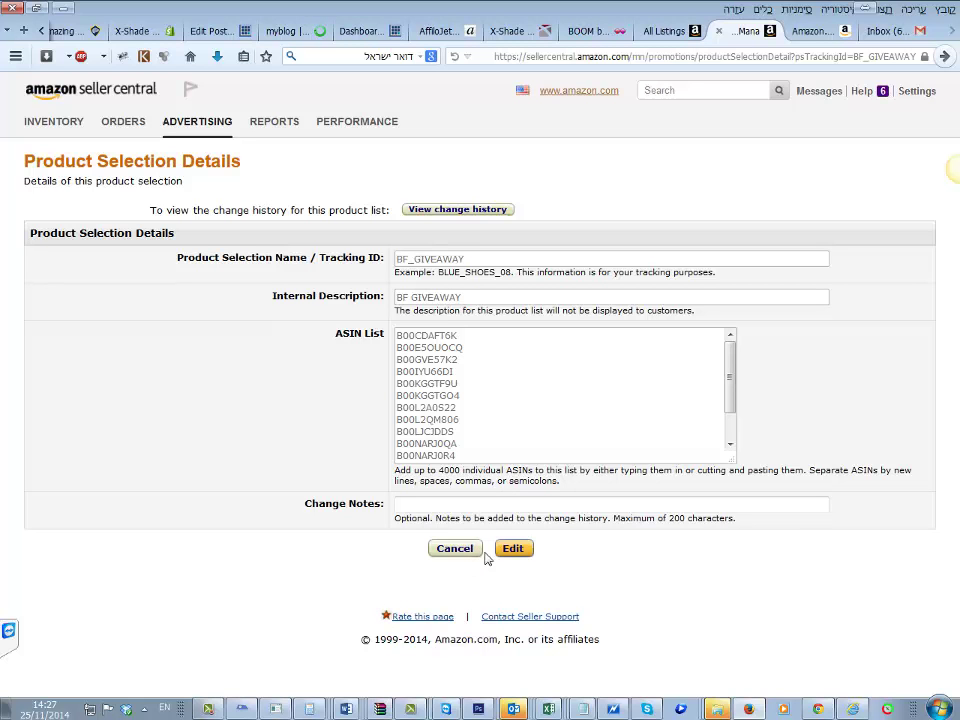
pyautogui.click(474, 559)
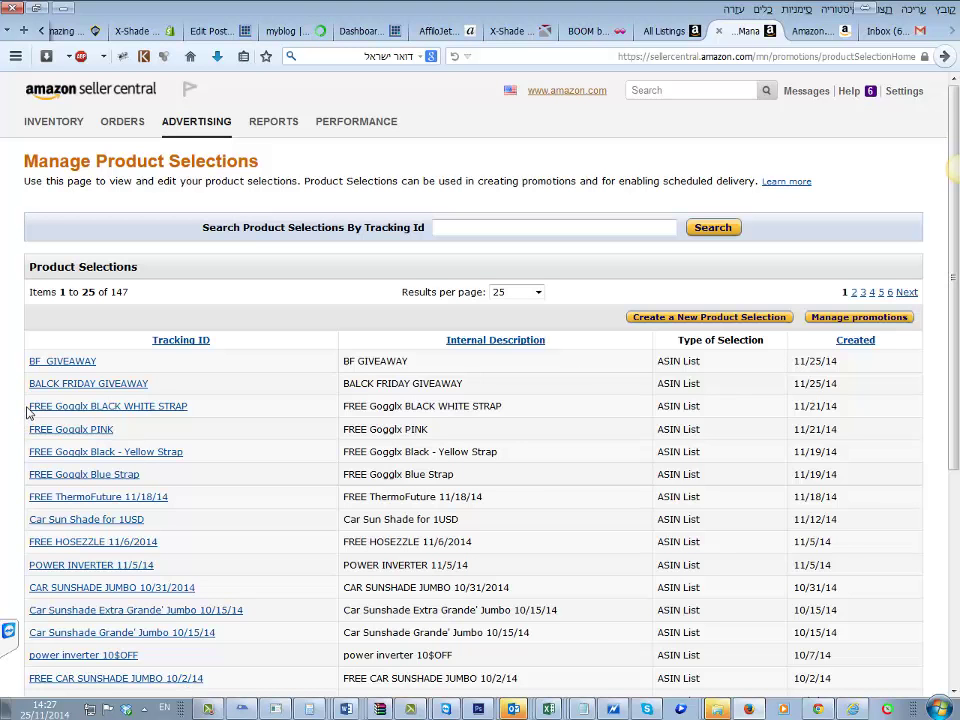
# Step: Look over the earlier product selections listed below the two Black Friday giveaway entries
pyautogui.moveTo(27, 412); pyautogui.dragTo(181, 487)
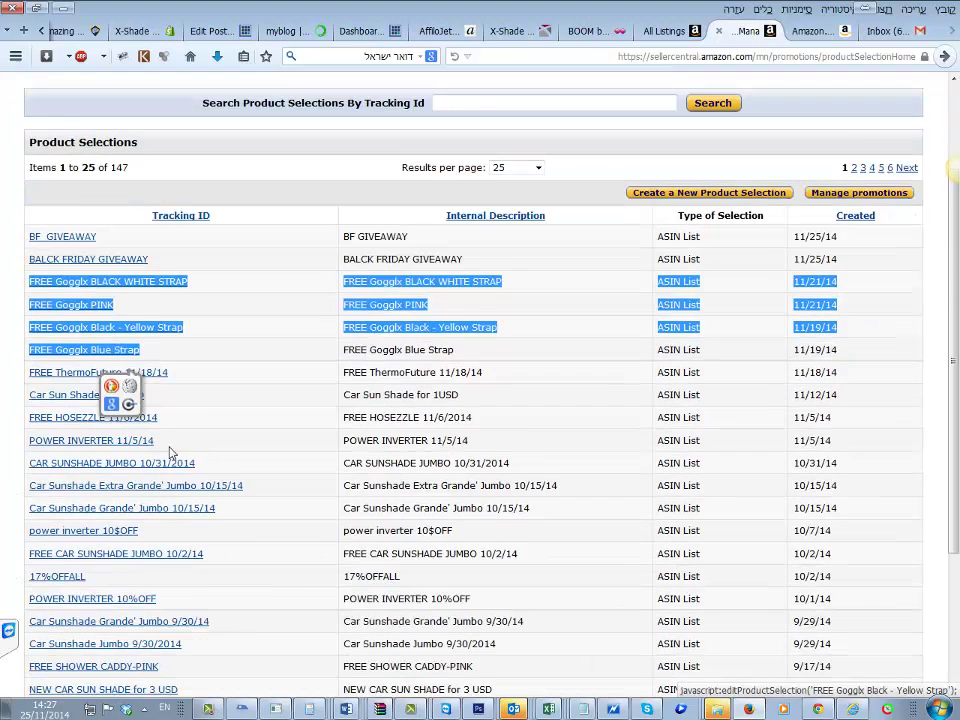
pyautogui.scroll(-3, 134, 337)
pyautogui.click(6, 272)
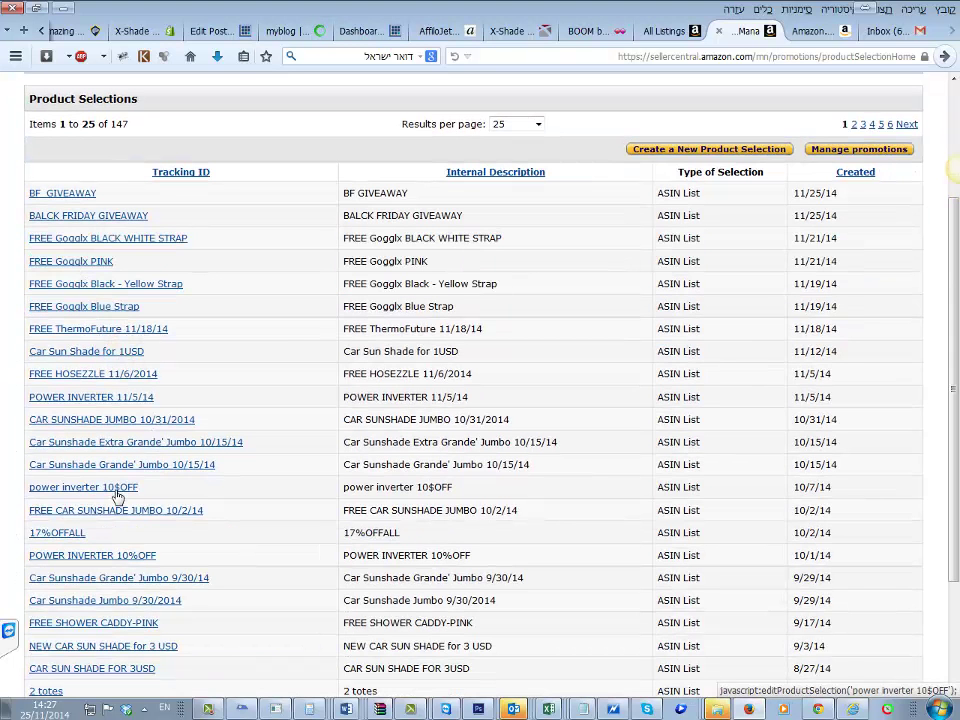
pyautogui.scroll(3, 200, 319)
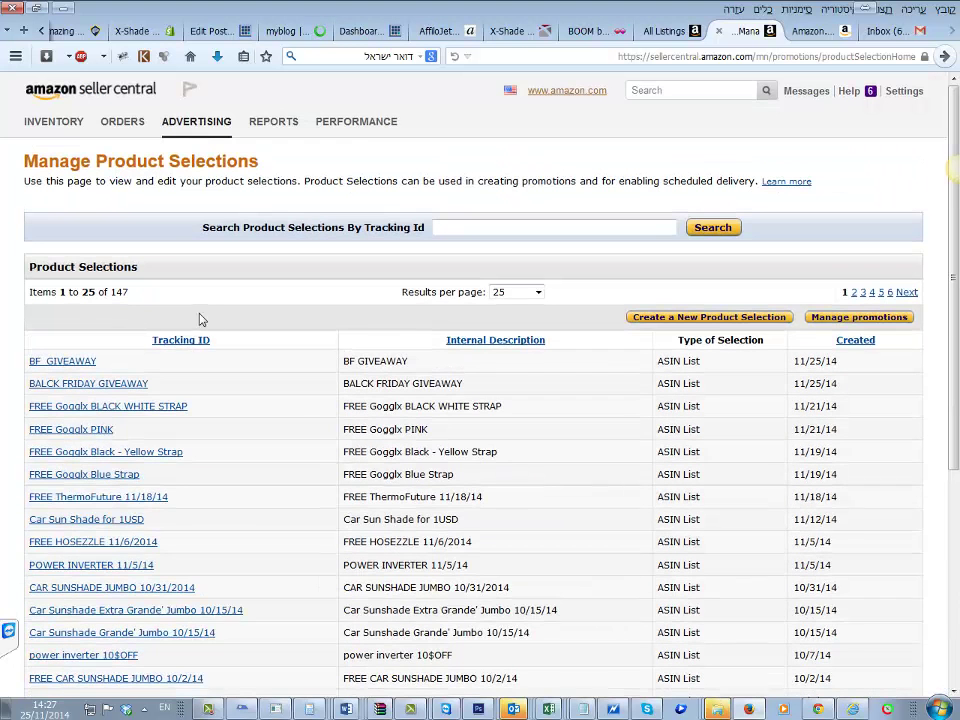
# Step: Create a new Buy One Get One promotion with FREE Gogglx BLACK WHITE STRAP as its Purchased Items
pyautogui.moveTo(199, 132)
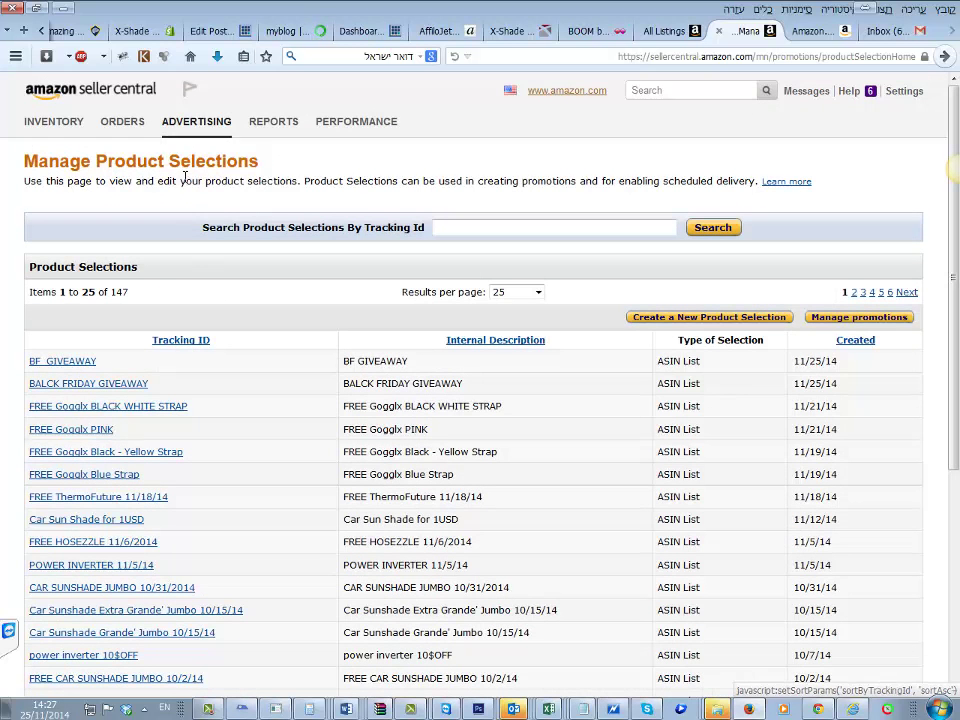
pyautogui.click(220, 179)
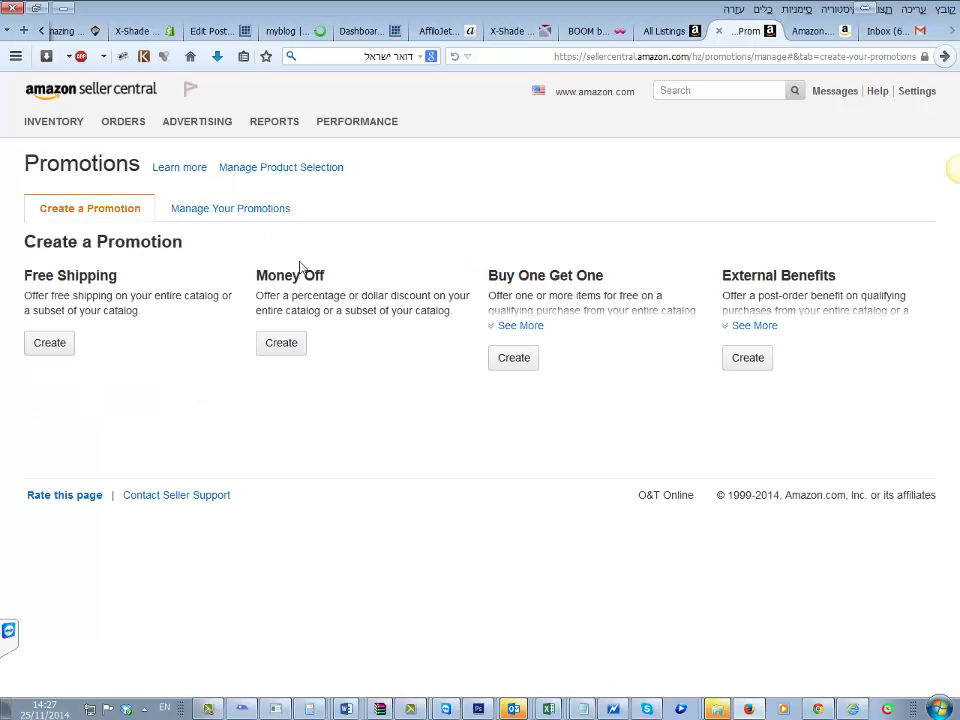
pyautogui.click(518, 357)
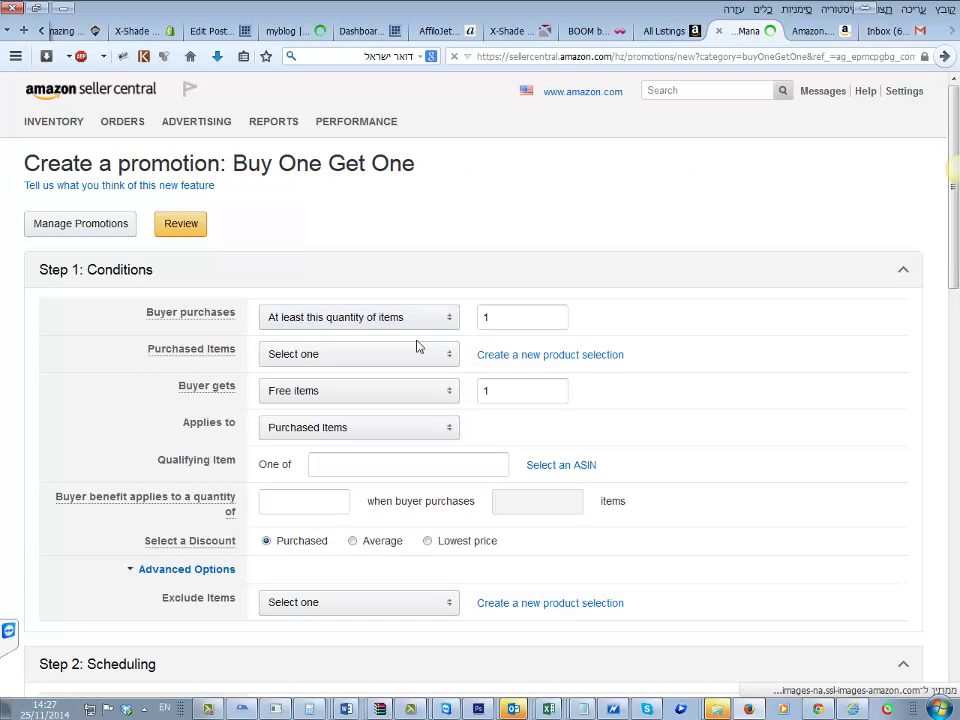
pyautogui.click(412, 357)
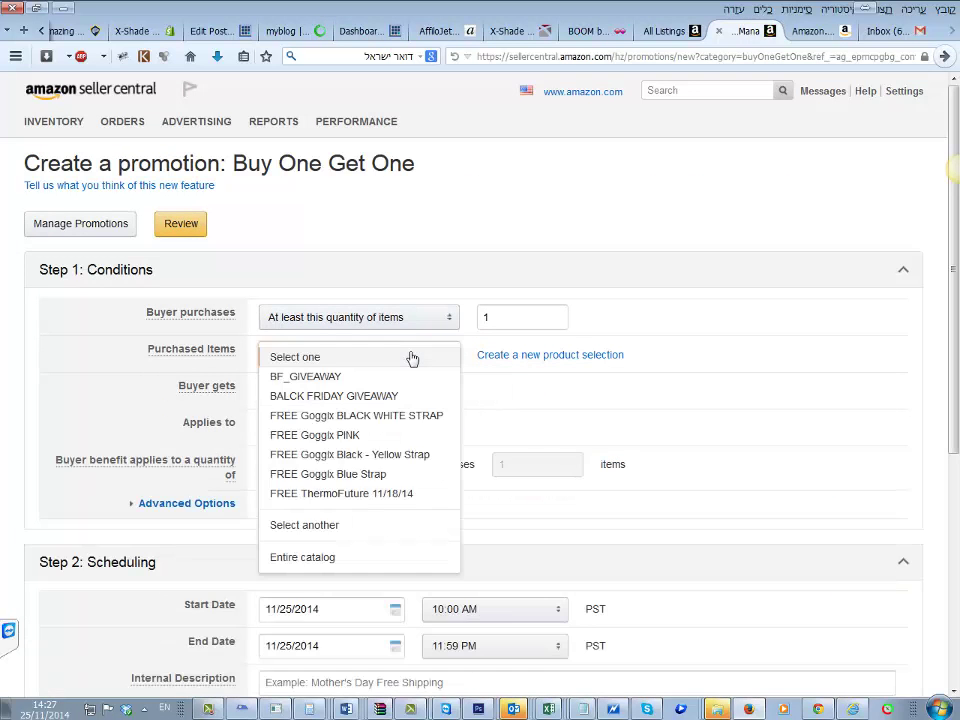
pyautogui.click(378, 427)
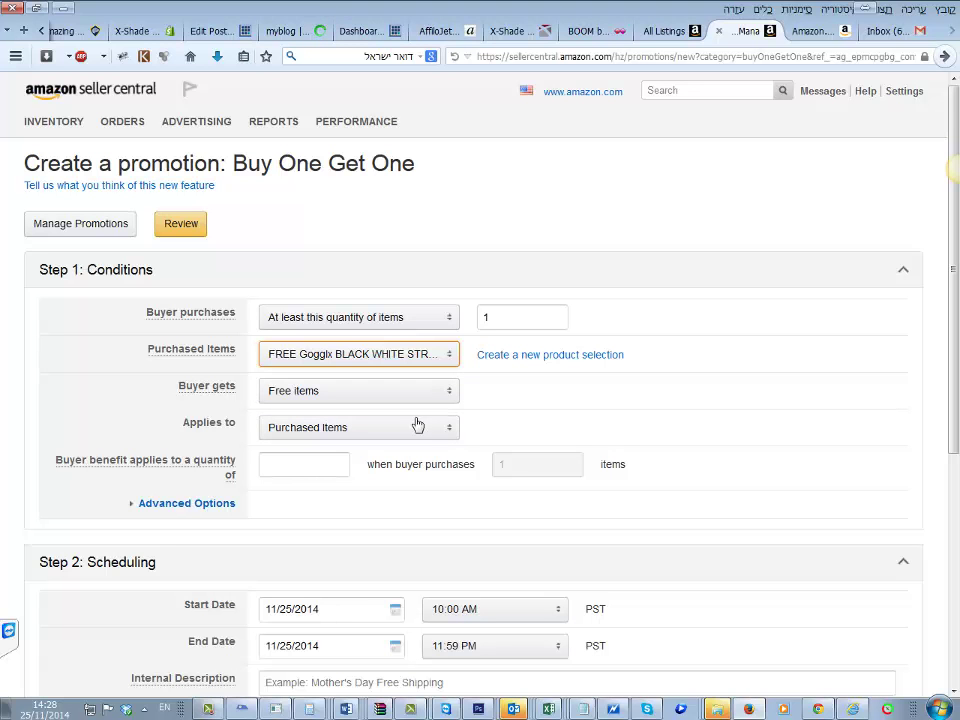
# Step: Keep the free-item benefit applied to Purchased Items and set the benefit quantity to 1
pyautogui.click(361, 432)
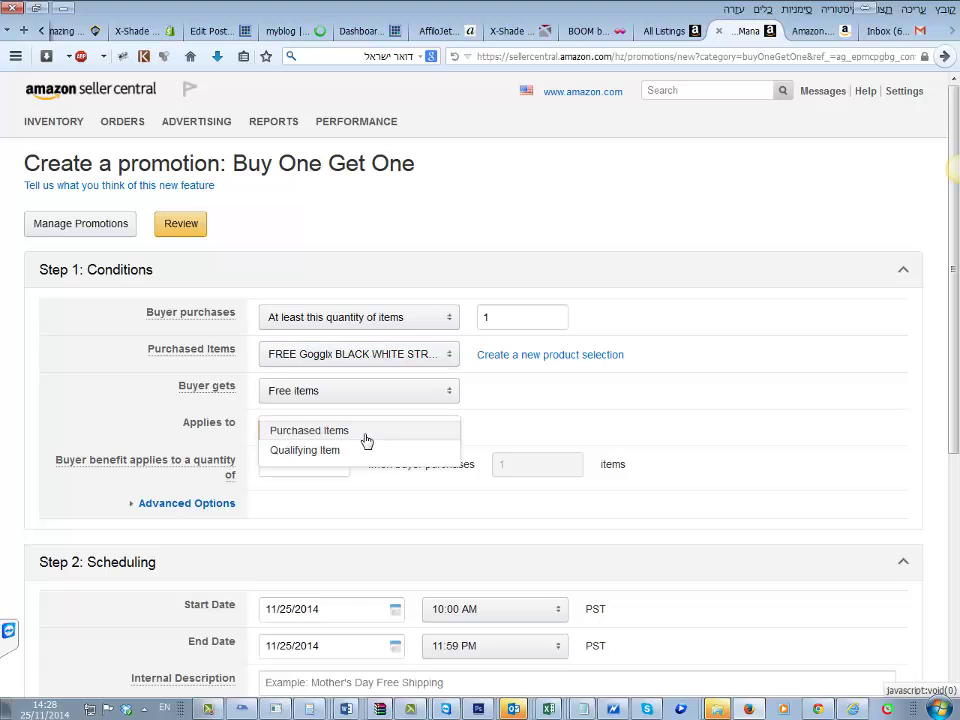
pyautogui.click(366, 432)
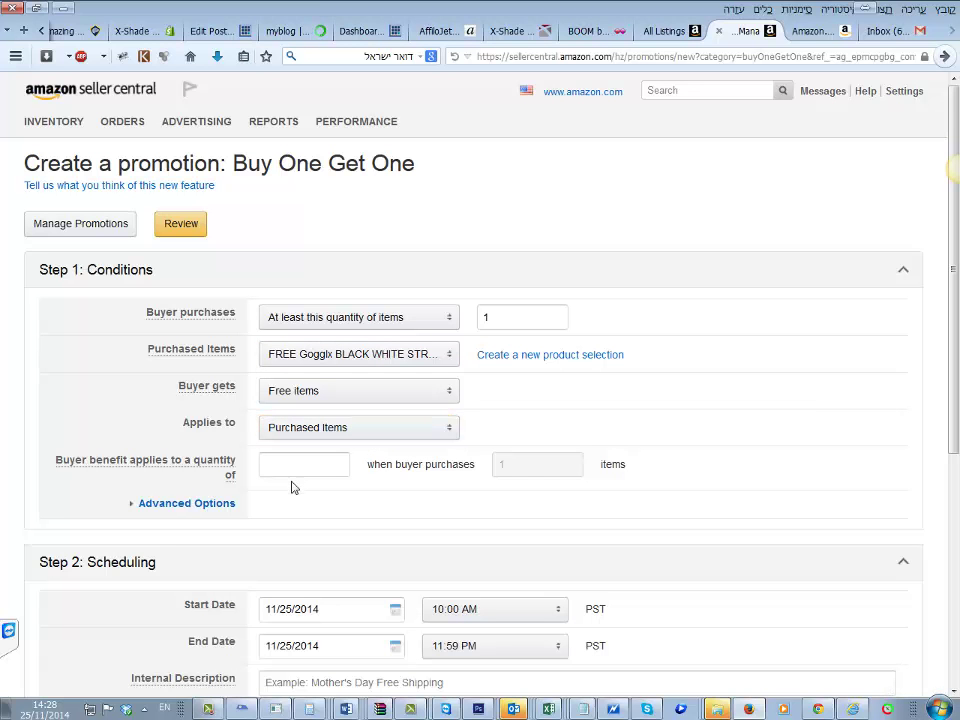
pyautogui.click(294, 474)
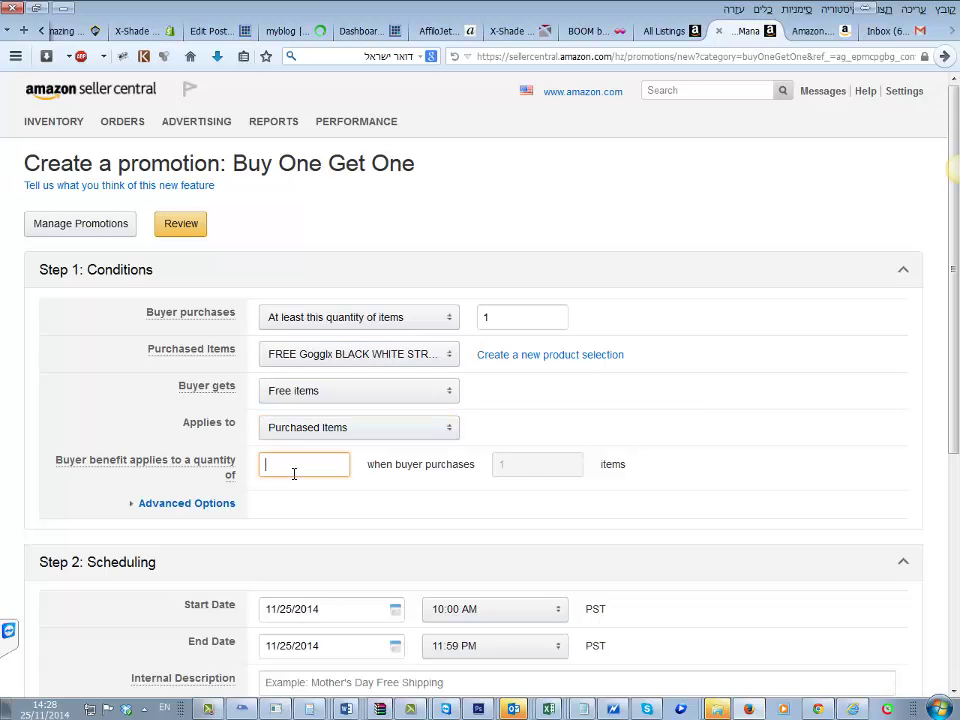
pyautogui.write('1')
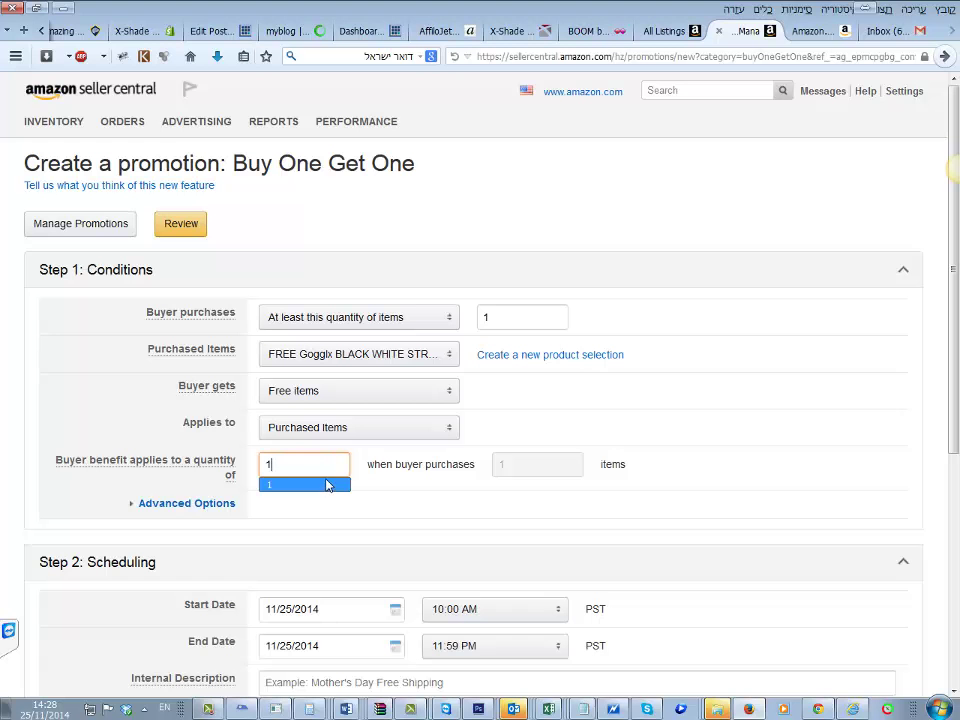
pyautogui.click(327, 484)
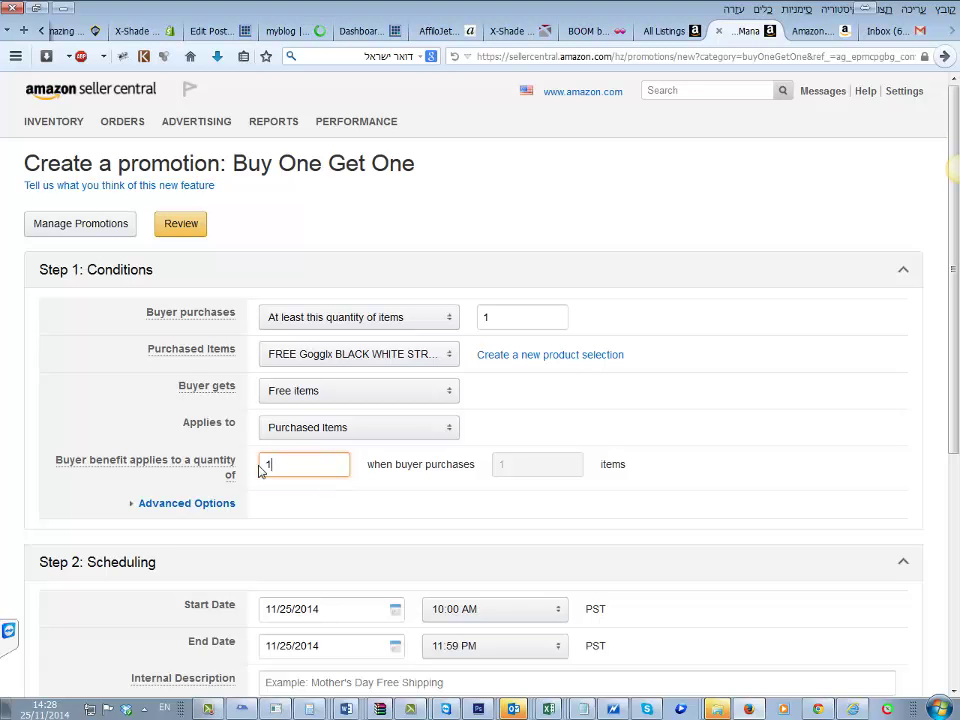
# Step: Expand the advanced options and check the Exclude Items choices, leaving the setting at Select one
pyautogui.scroll(-3, 409, 508)
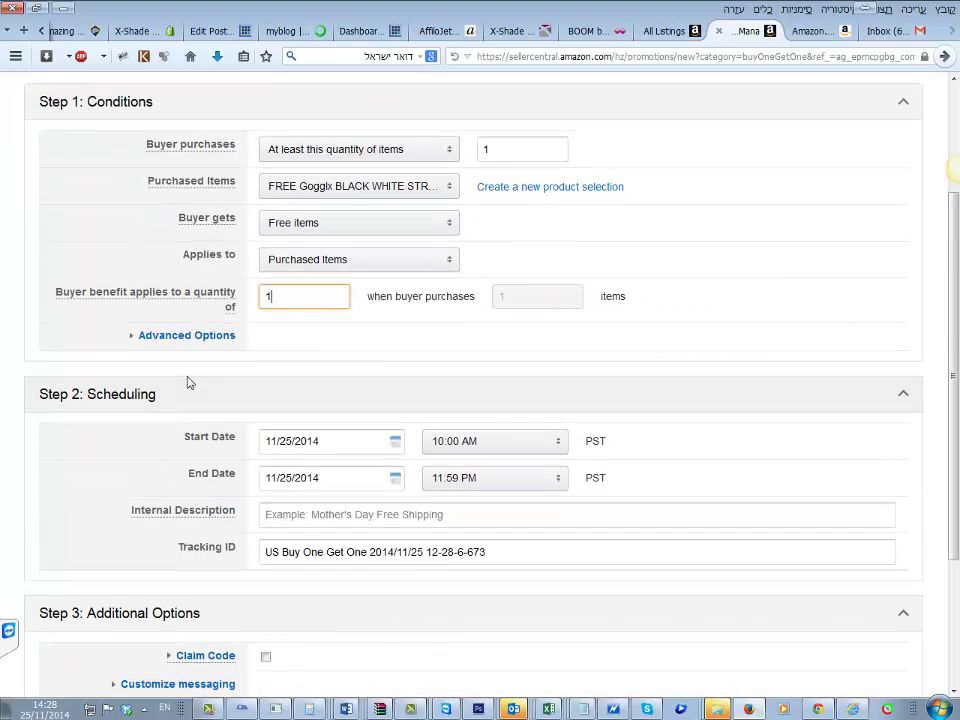
pyautogui.click(190, 336)
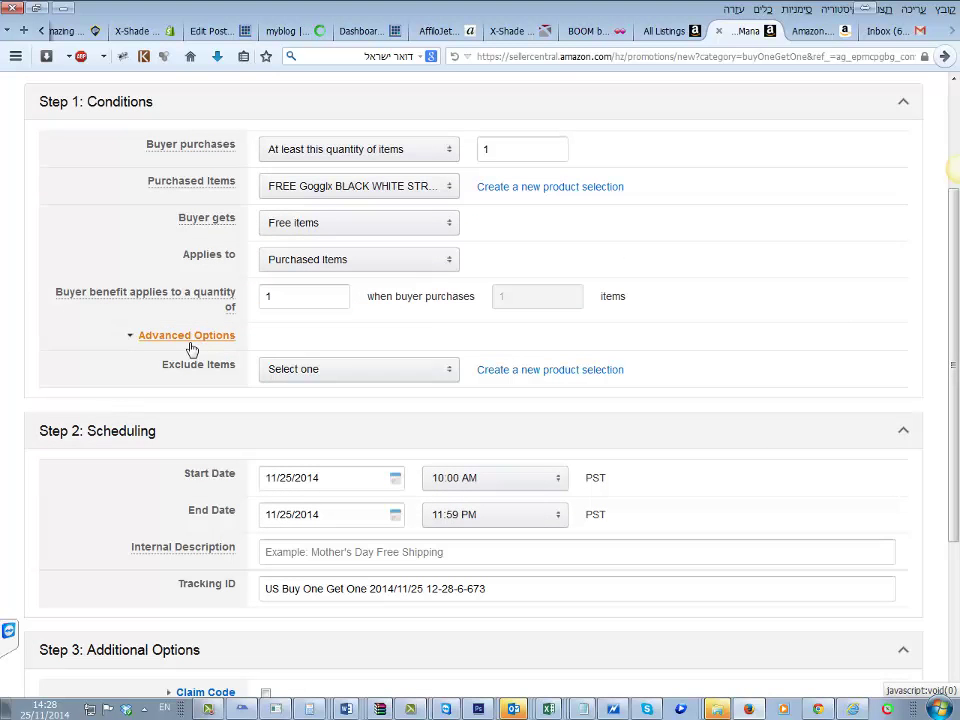
pyautogui.click(351, 377)
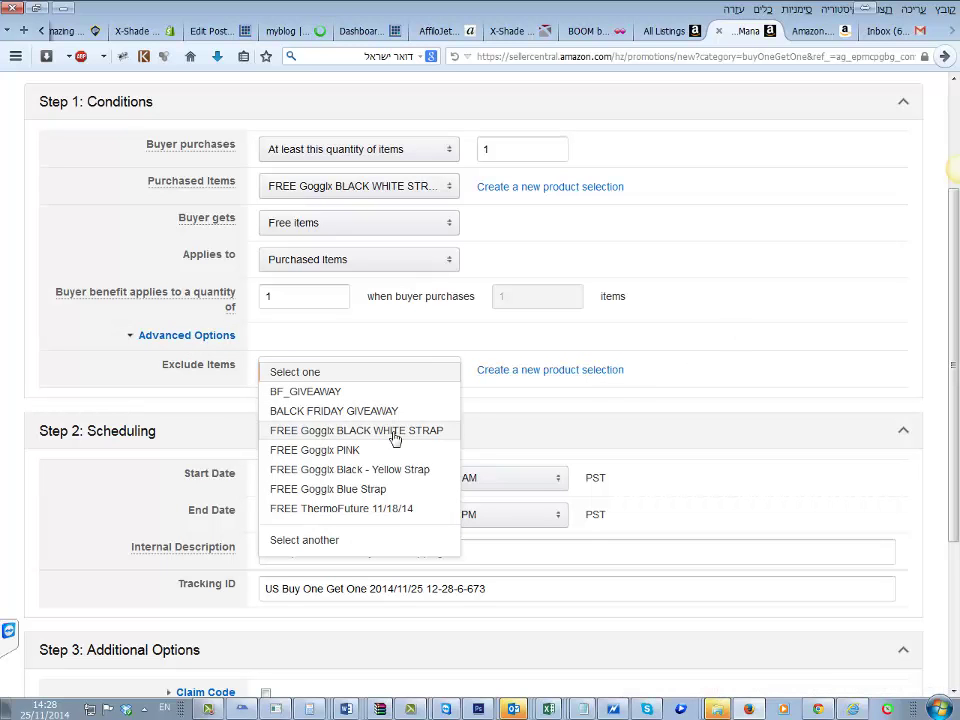
pyautogui.click(349, 377)
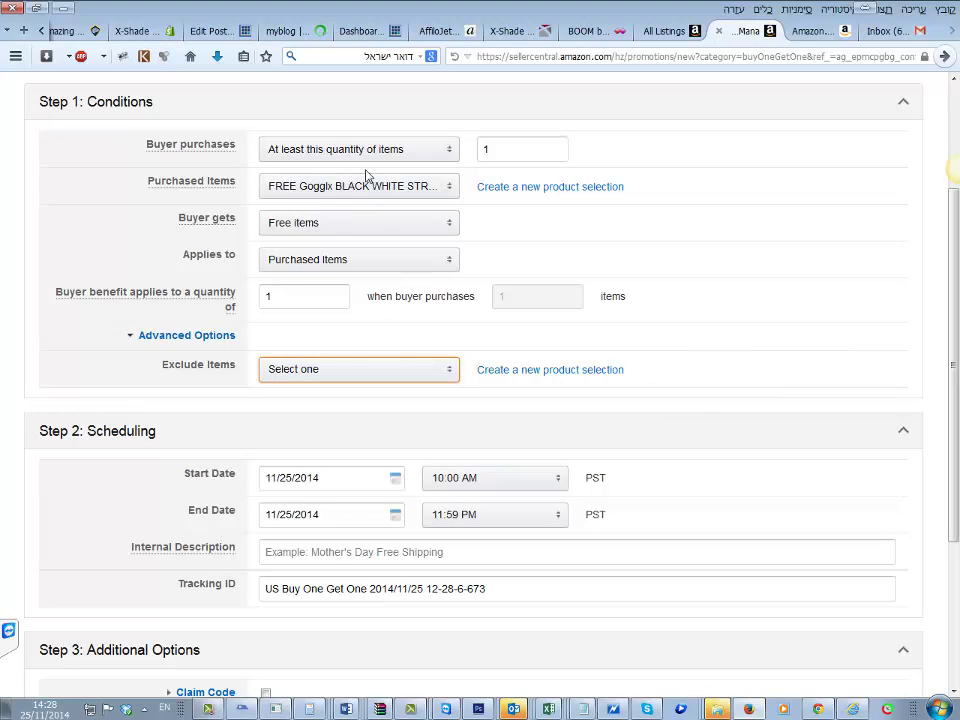
# Step: Schedule the promotion to start on 11/27/2014 and end on 11/29/2014
pyautogui.scroll(-1, 345, 390)
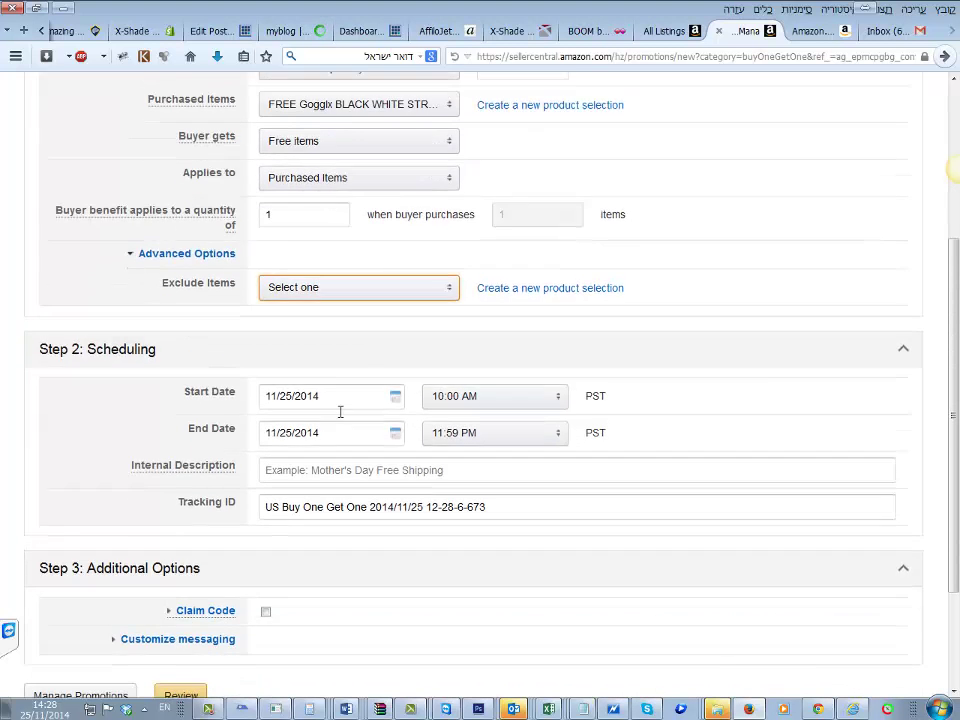
pyautogui.click(396, 394)
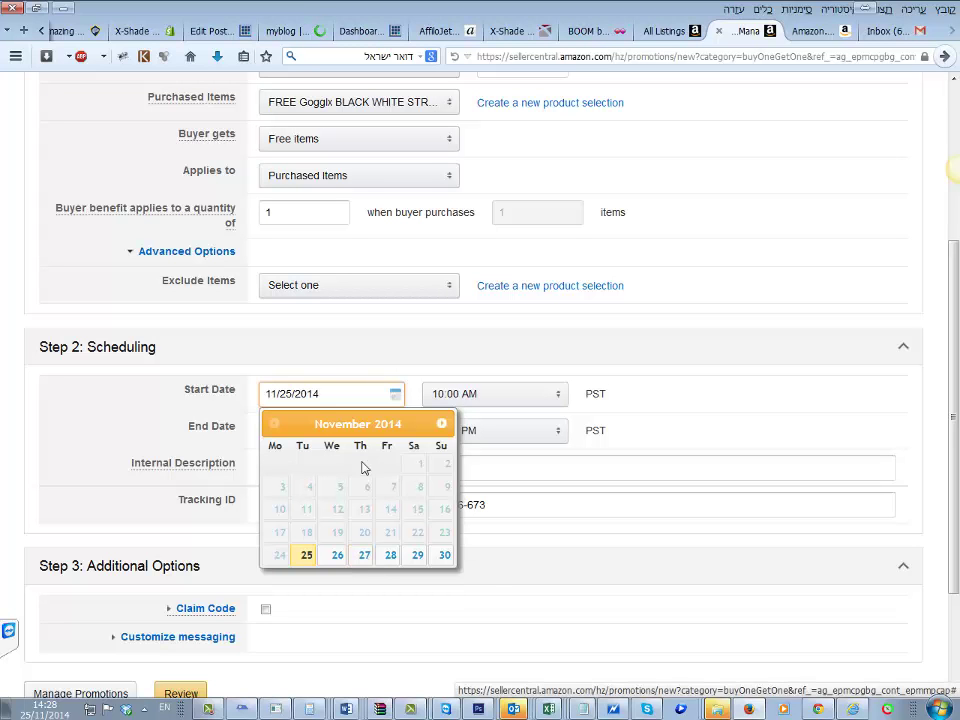
pyautogui.click(364, 556)
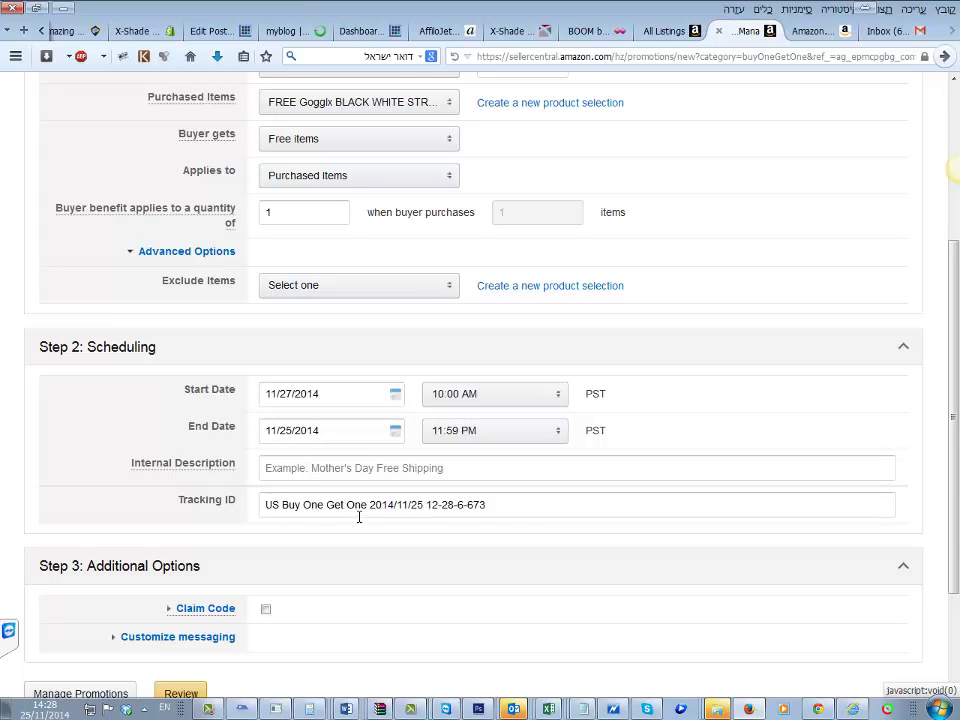
pyautogui.click(399, 434)
pyautogui.click(416, 597)
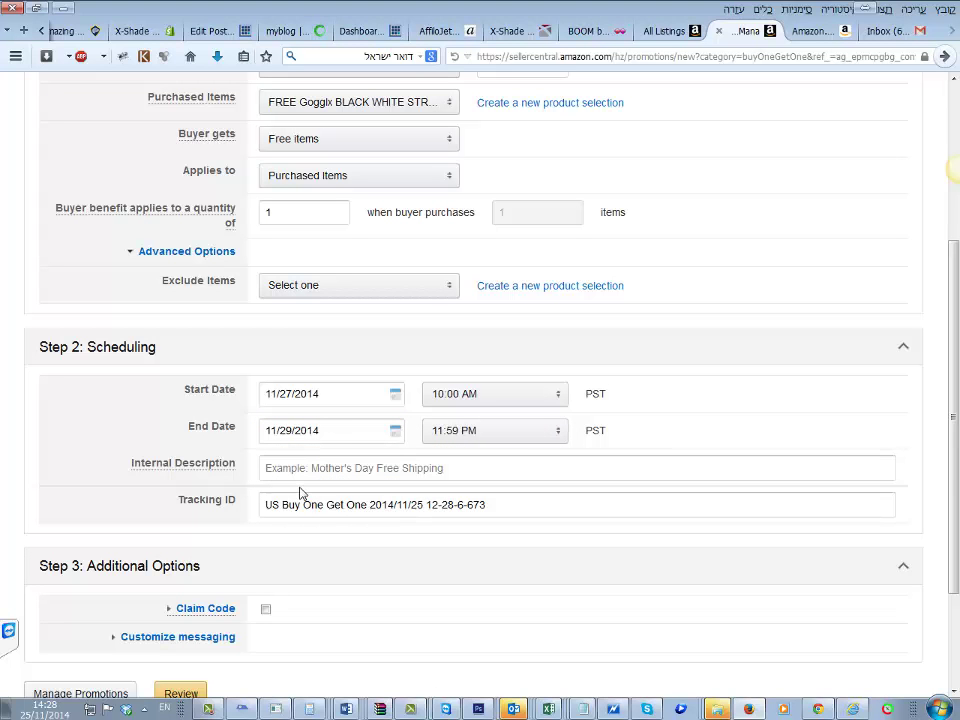
# Step: Set the promotion's end time to 12:01 AM, keeping the chosen start date
pyautogui.click(484, 436)
pyautogui.moveTo(570, 208); pyautogui.dragTo(566, 133)
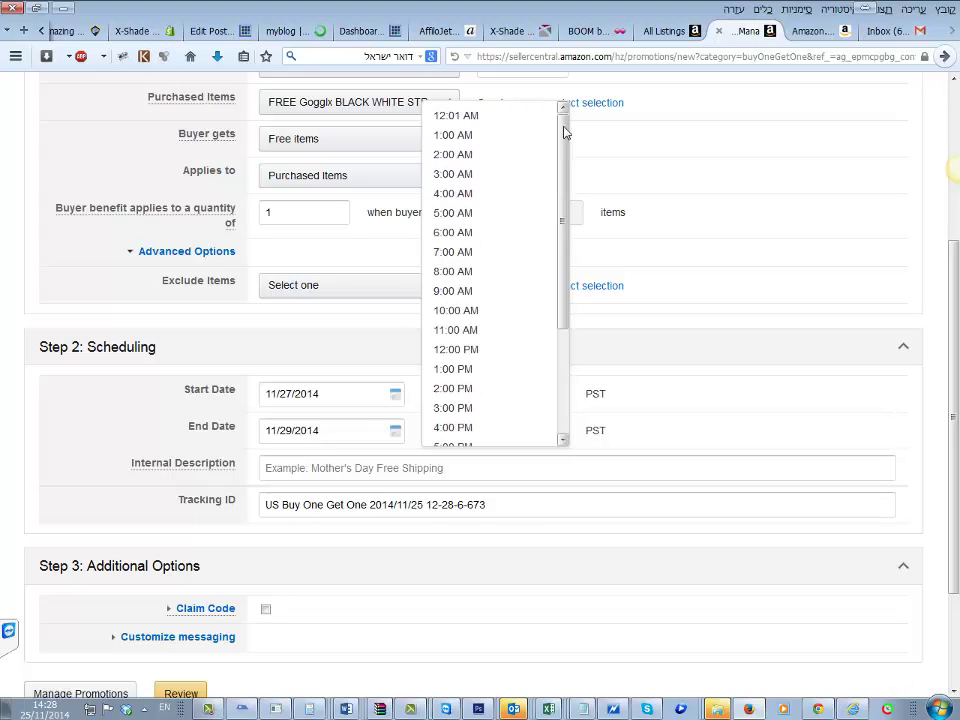
pyautogui.click(505, 118)
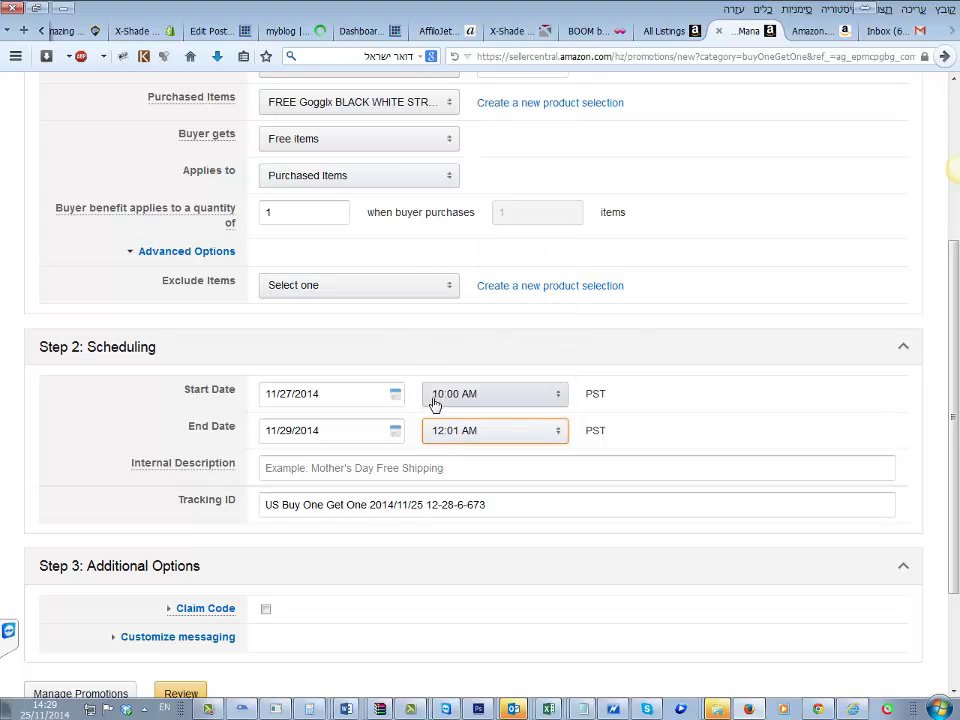
pyautogui.click(366, 394)
pyautogui.click(808, 401)
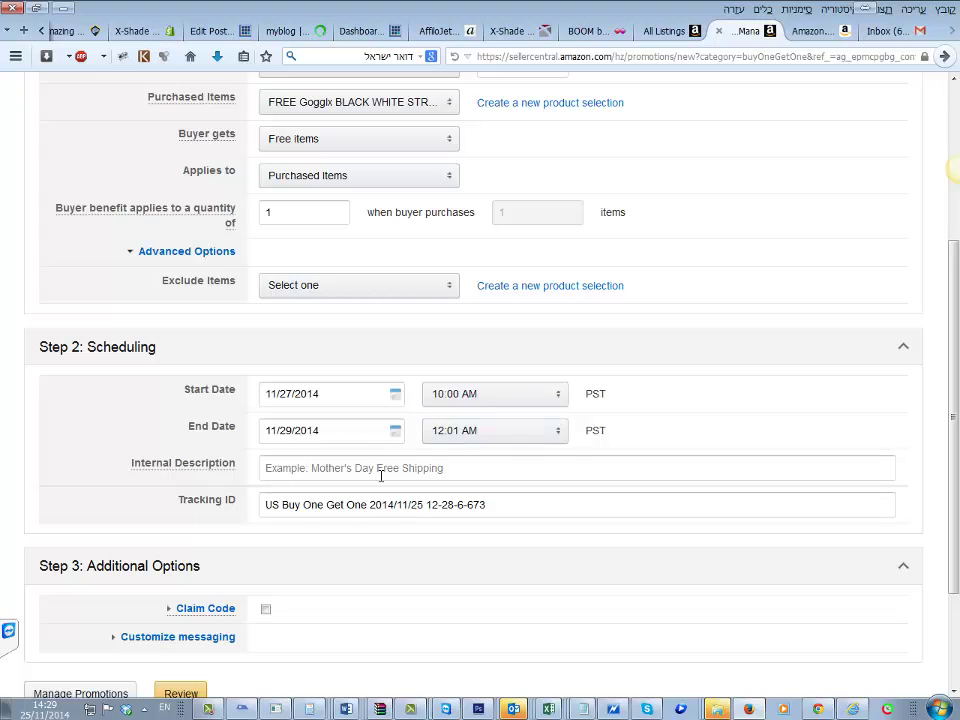
# Step: Enter "BF SG BALCK WHITE" as the promotion's internal description
pyautogui.click(380, 470)
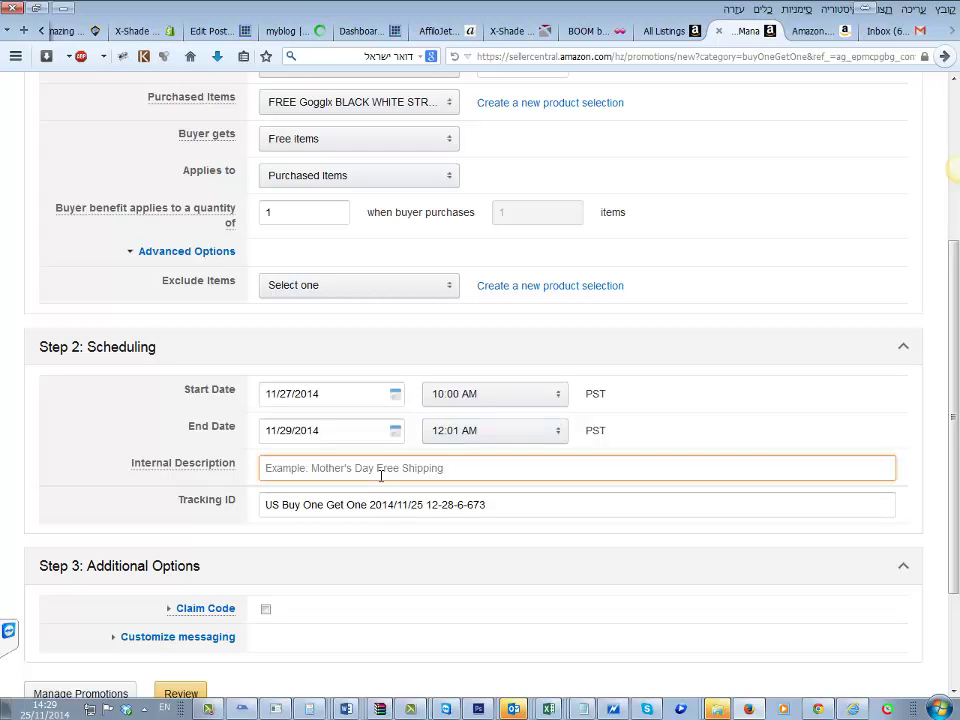
pyautogui.write('BF SG BALCK WHITE')
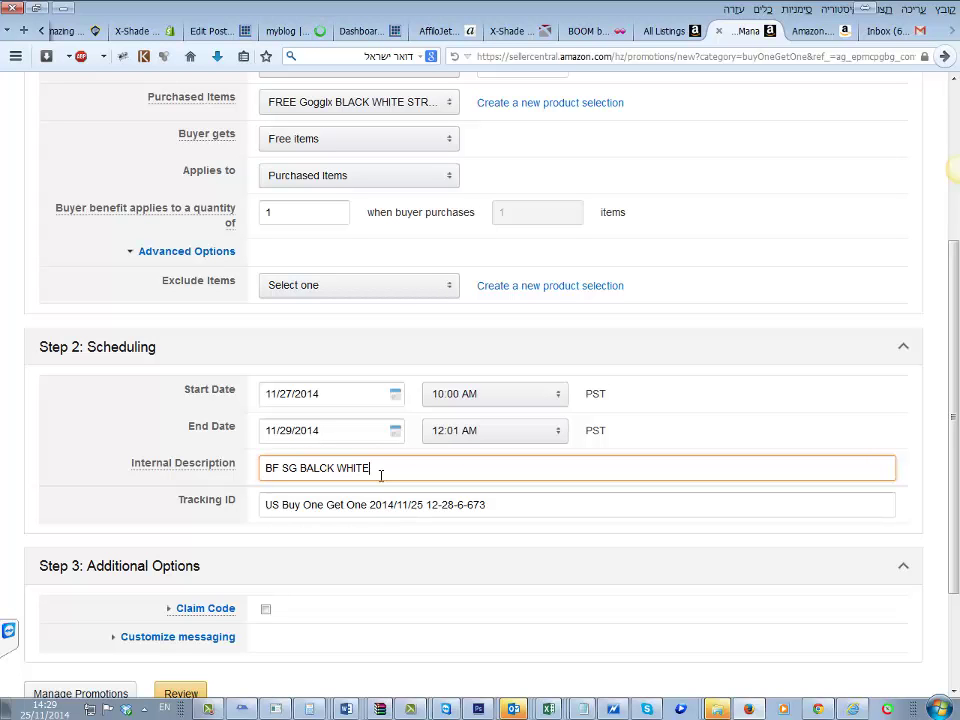
# Step: Try HS and HN in place of SG in the internal description, and put SG back
pyautogui.doubleClick(292, 470)
pyautogui.write('HS')
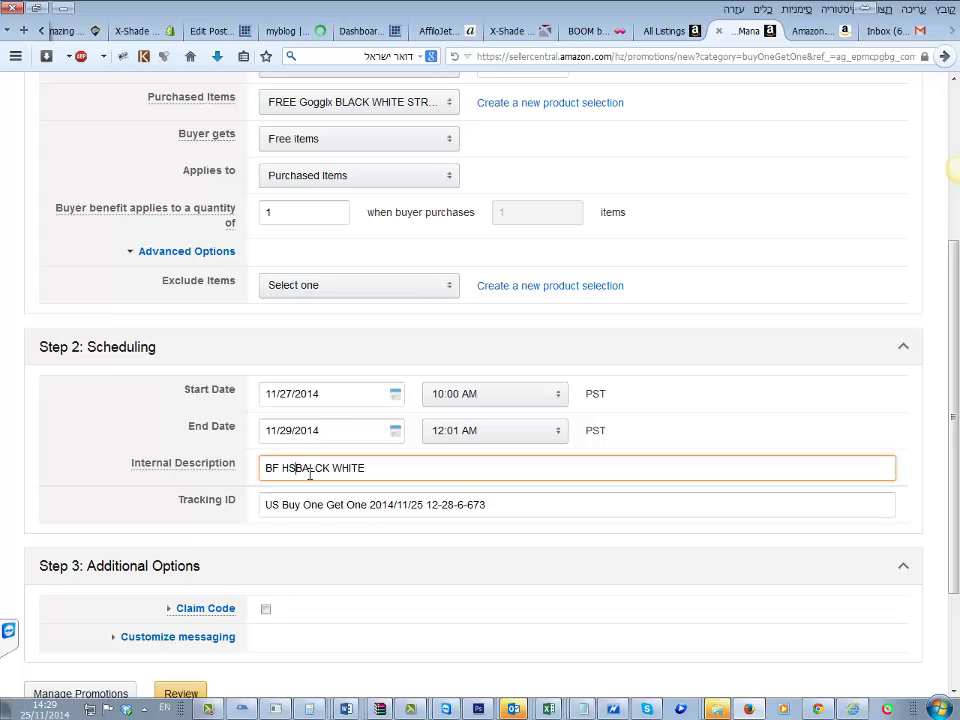
pyautogui.press('BackSpace')
pyautogui.write('N')
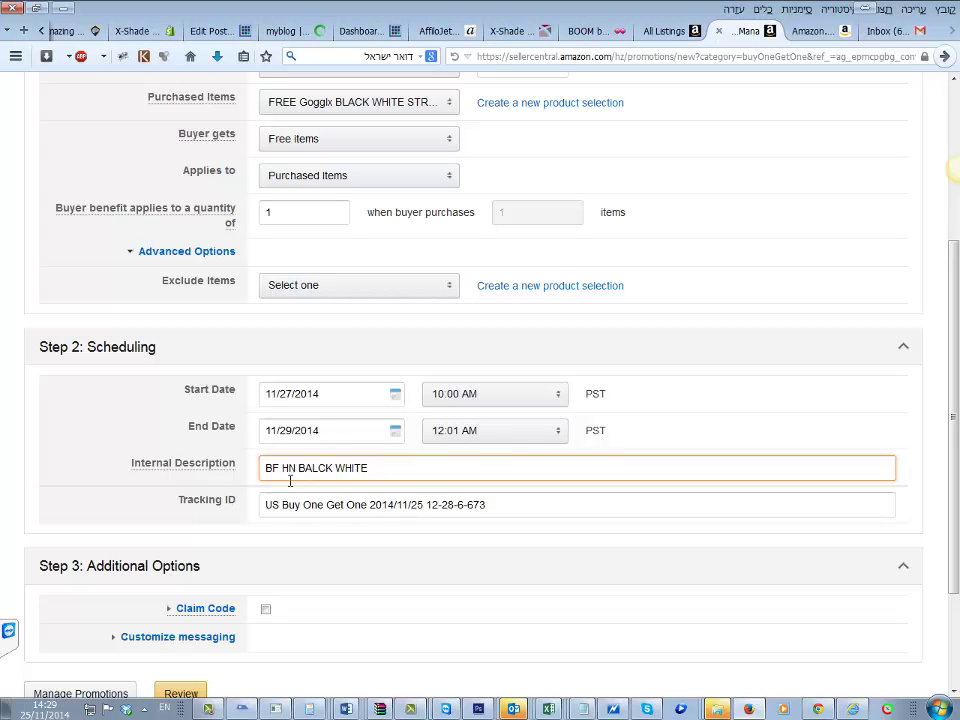
pyautogui.hotkey('ctrl', 'shift', 'Left')
pyautogui.write('S')
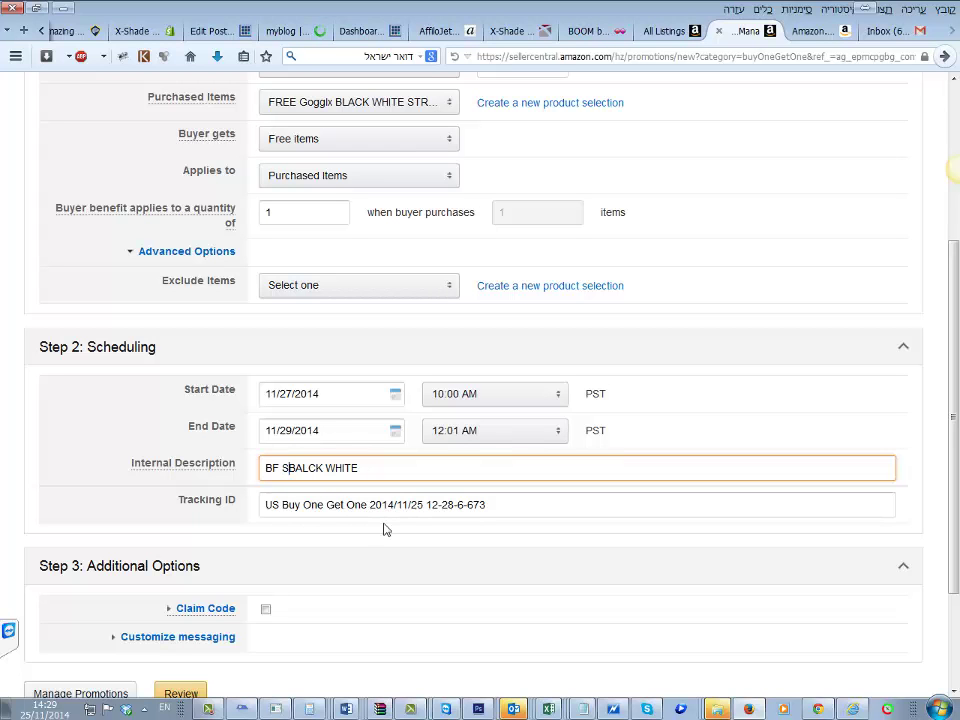
pyautogui.write('G')
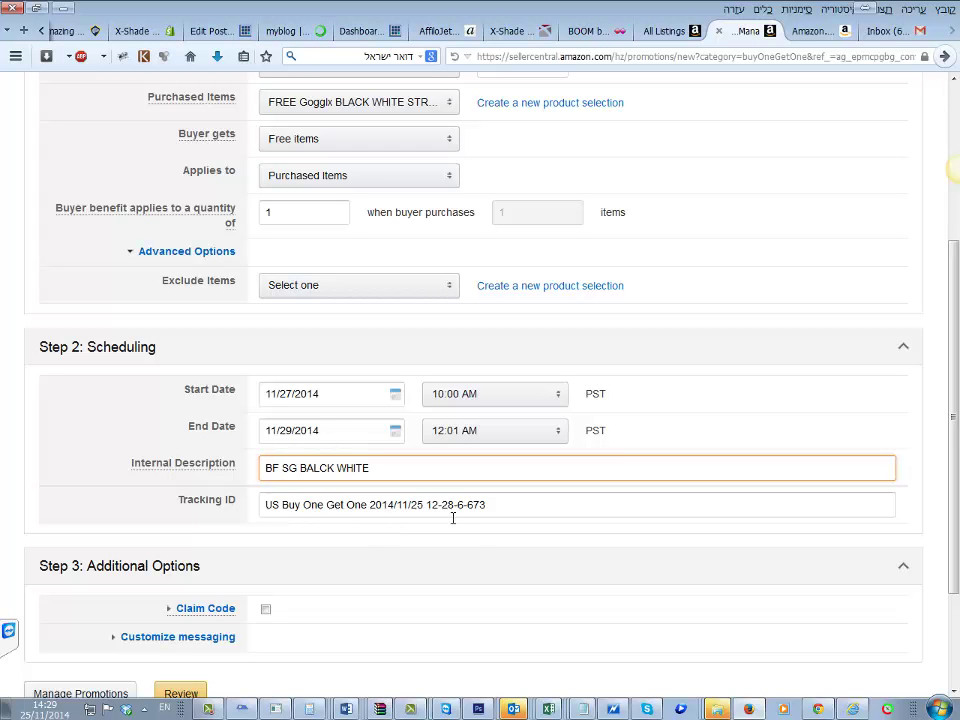
# Step: Enable a claim code for the promotion and limit it to one redemption per customer
pyautogui.hotkey('ctrl', 'a')
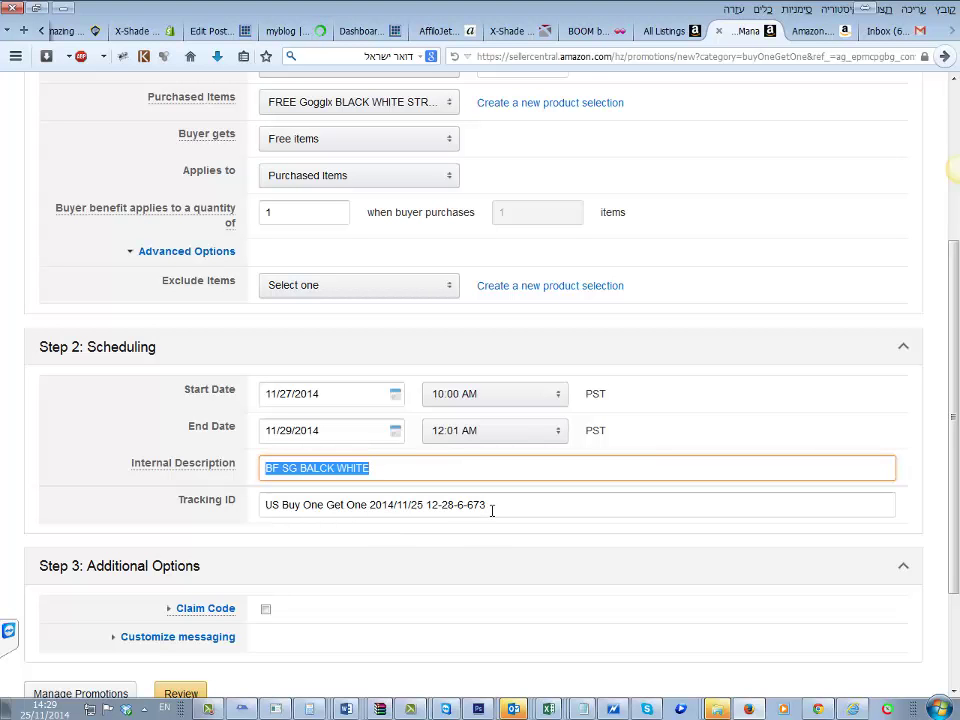
pyautogui.click(264, 611)
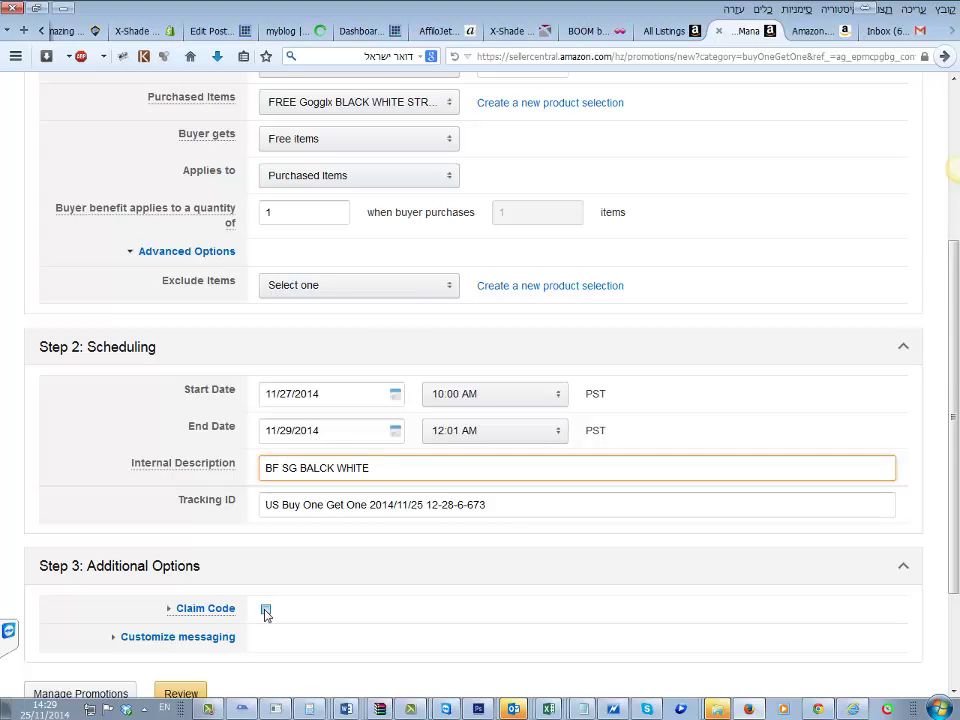
pyautogui.scroll(-3, 265, 615)
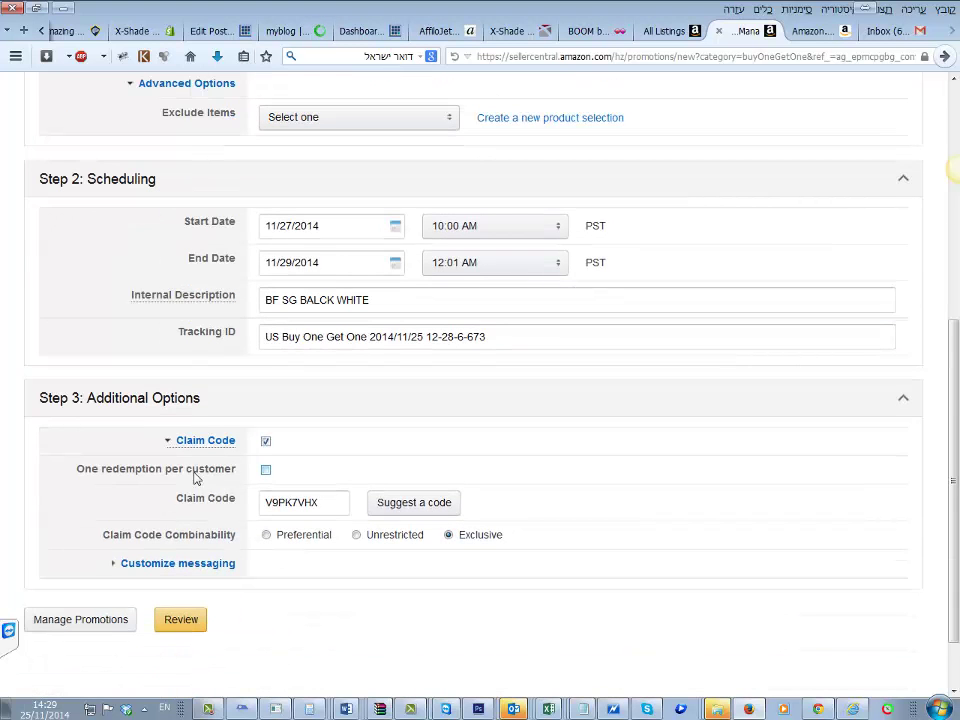
pyautogui.click(265, 476)
# Step: Expand the Customize messaging options and switch the detail page display text off and back on
pyautogui.scroll(-2, 246, 504)
pyautogui.click(197, 494)
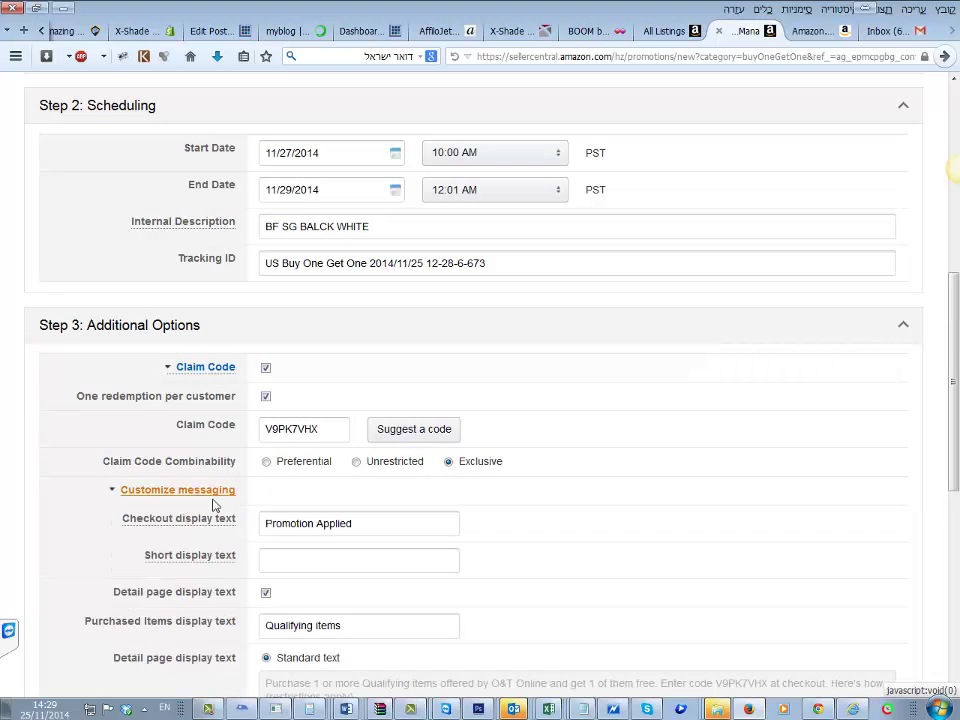
pyautogui.scroll(-3, 236, 370)
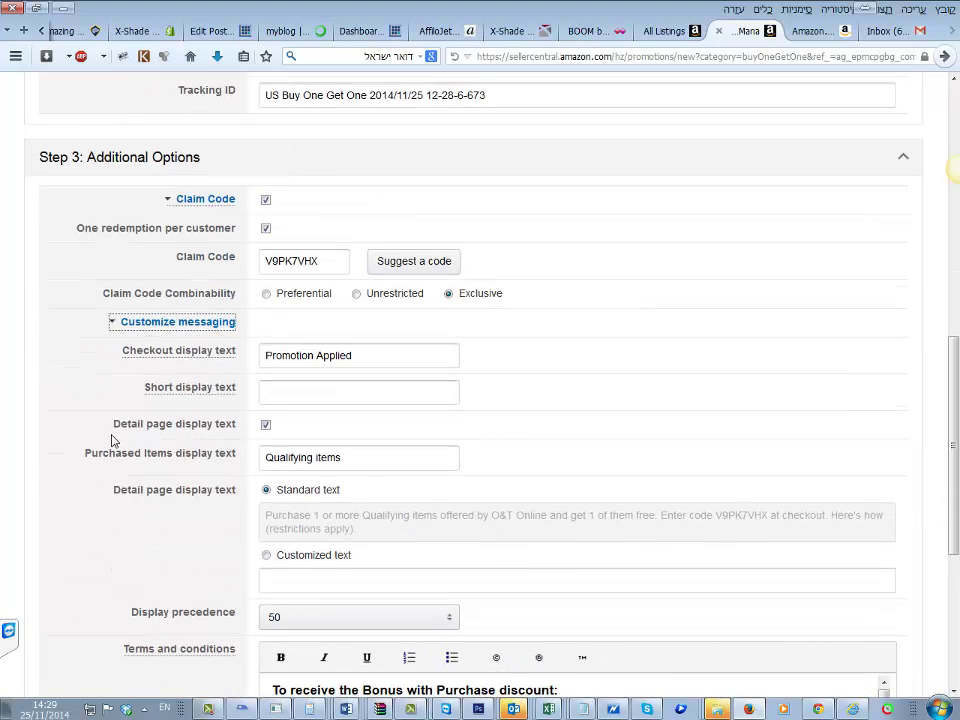
pyautogui.click(266, 426)
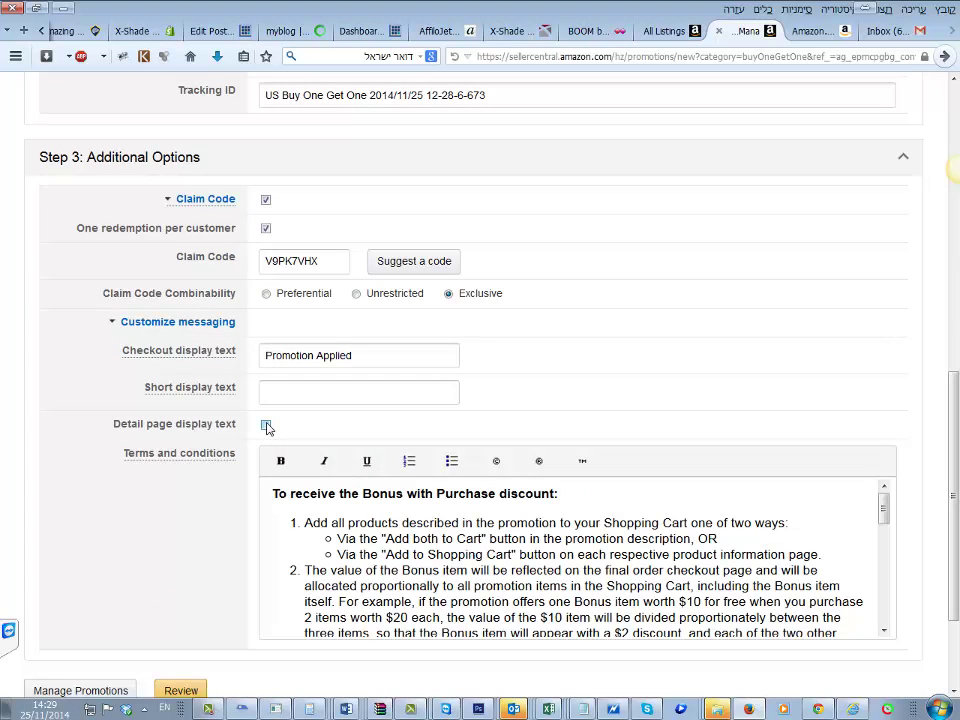
pyautogui.click(266, 426)
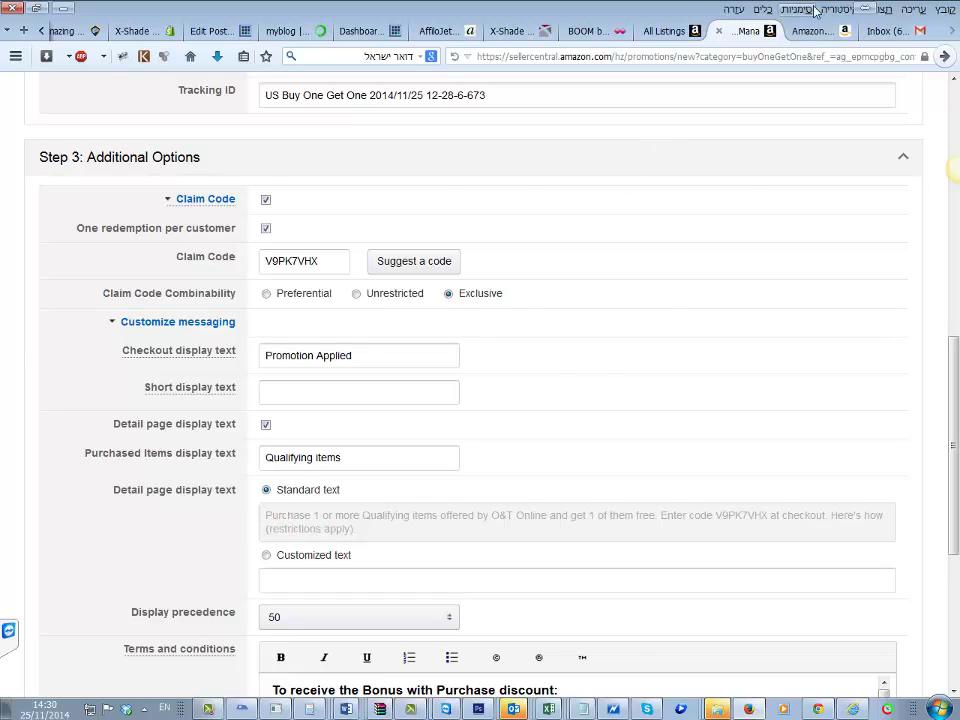
# Step: Check the Special Offers and Product Promotions section of the open power inverter product page, and return to the promotion form
pyautogui.click(815, 35)
pyautogui.scroll(-10, 405, 549)
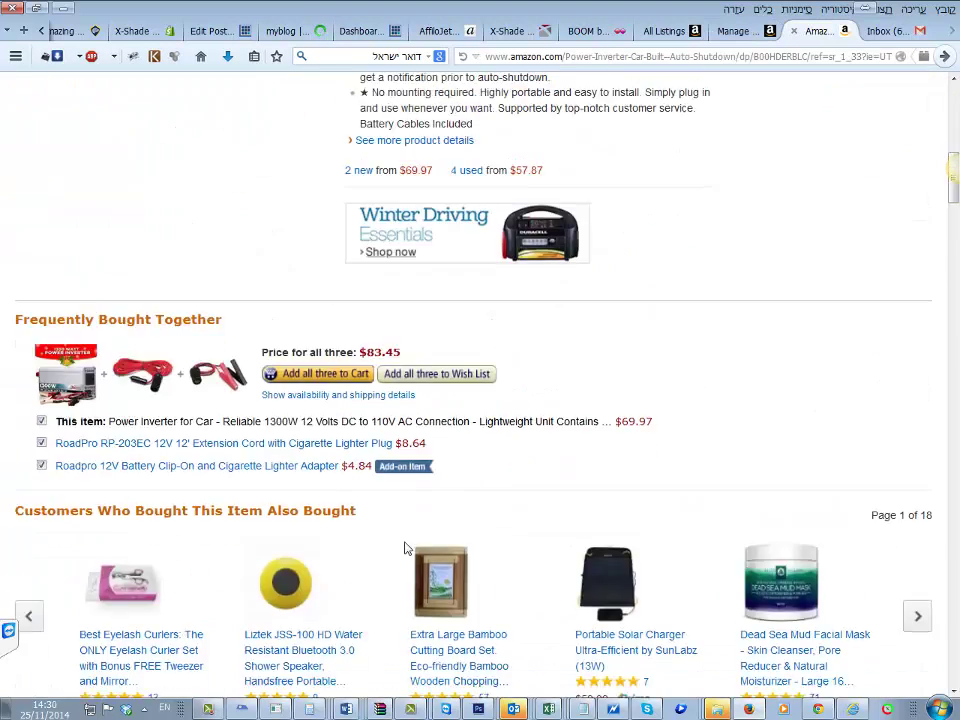
pyautogui.scroll(-4, 300, 537)
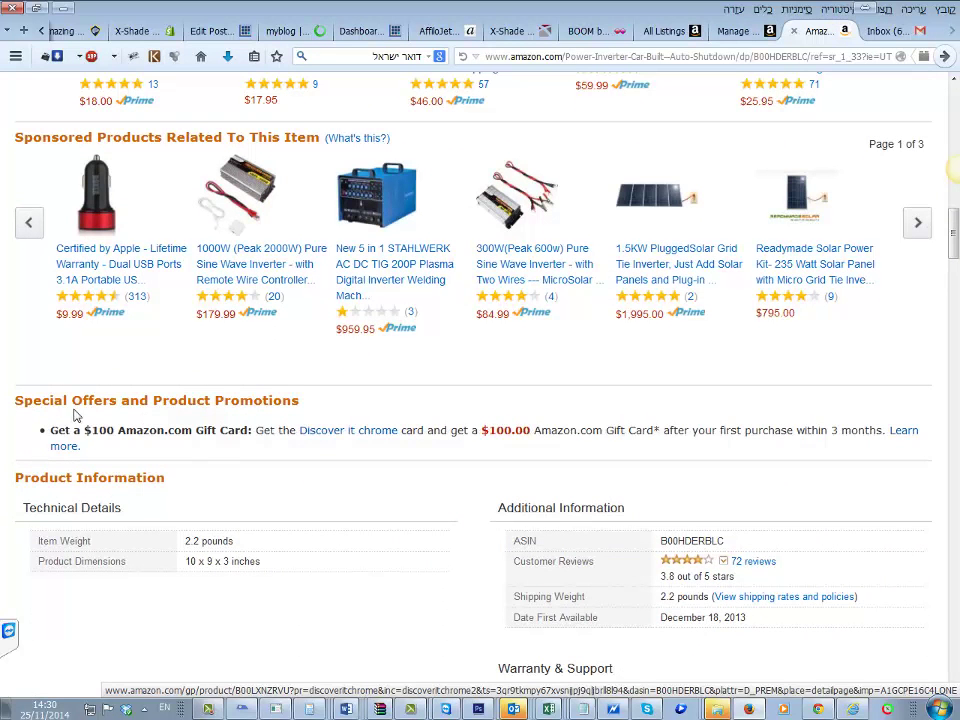
pyautogui.moveTo(63, 436); pyautogui.dragTo(150, 410)
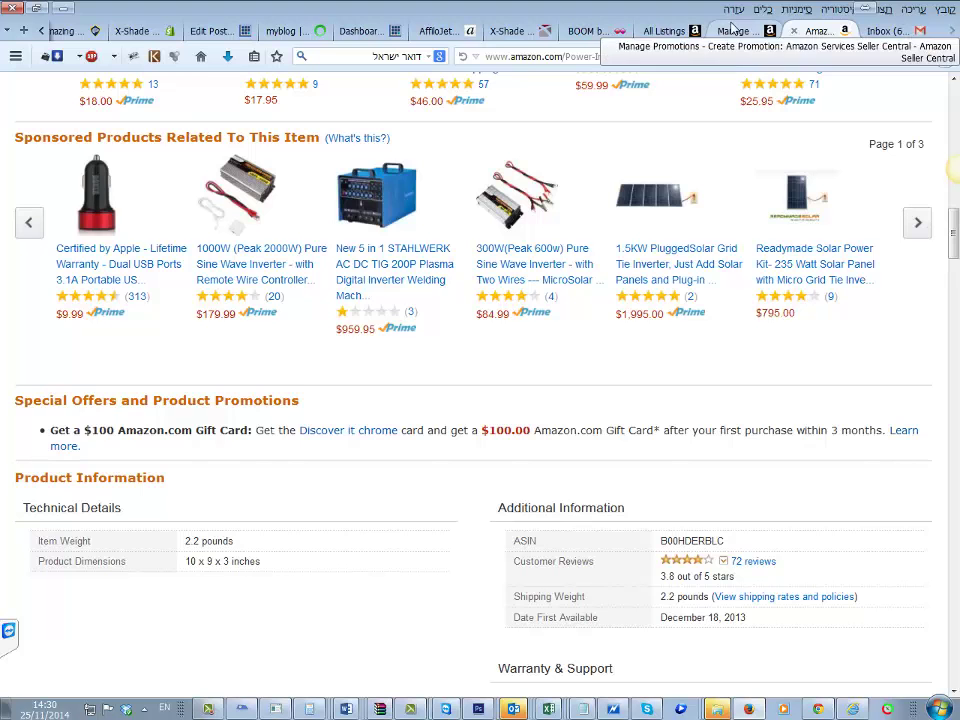
pyautogui.click(735, 30)
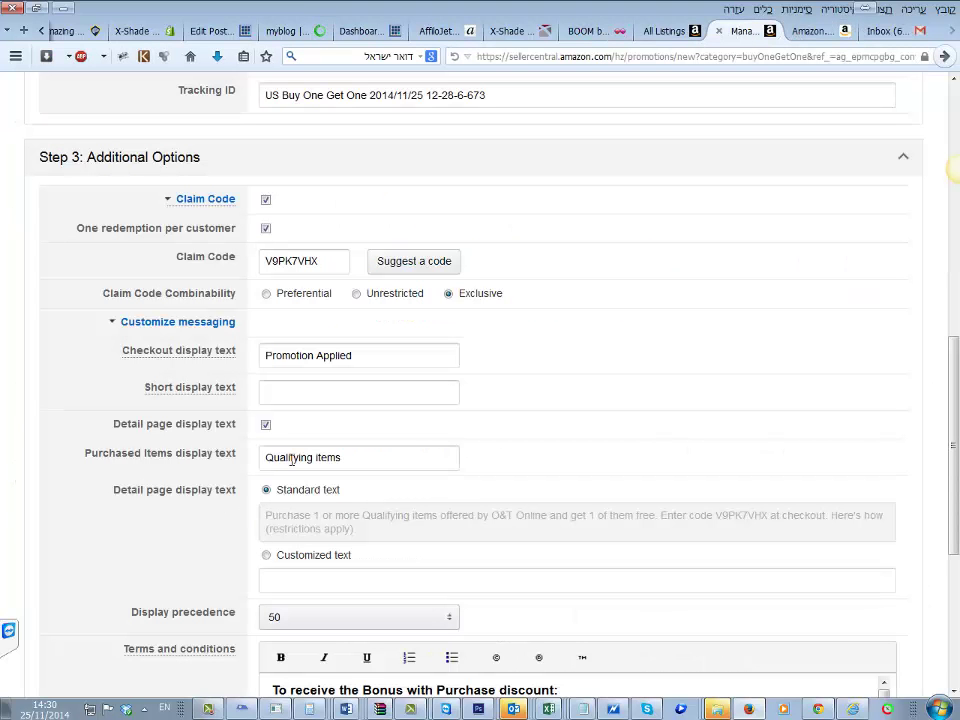
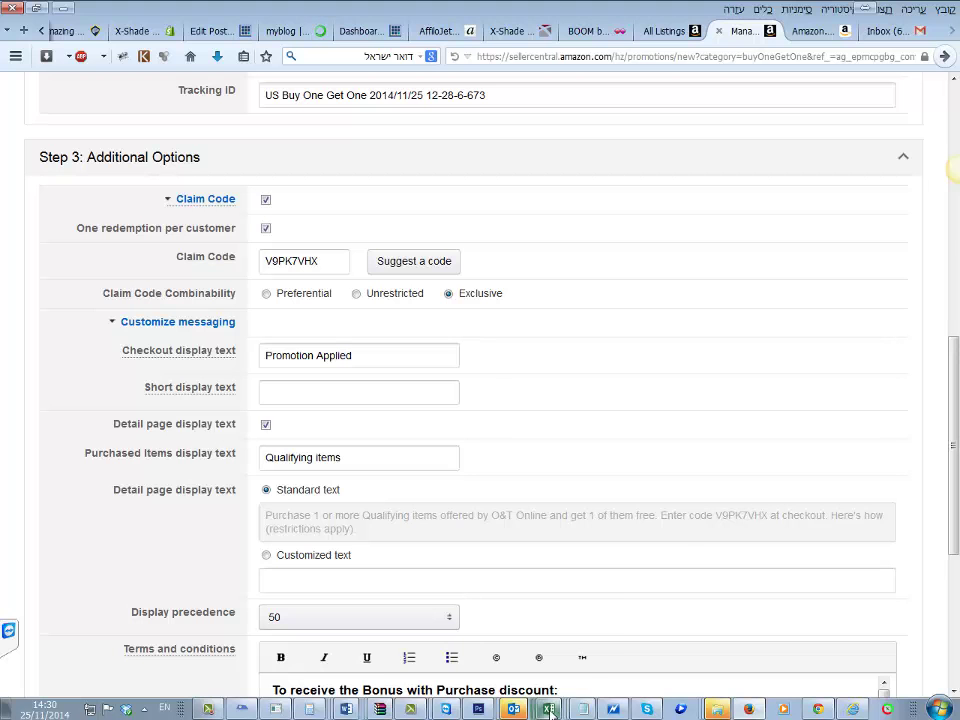
# Step: Switch to the Excel notes workbook and enter "BLACK WHITE SWIMMING GOGGLX" in cell A16
pyautogui.moveTo(550, 712)
pyautogui.click(540, 677)
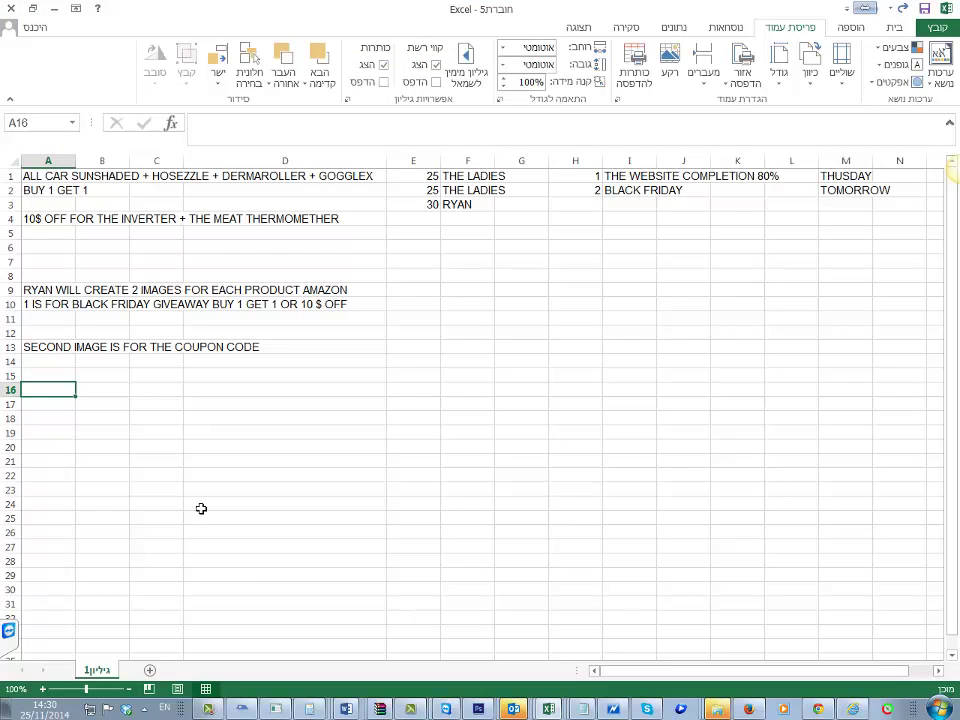
pyautogui.write('BLACK ')
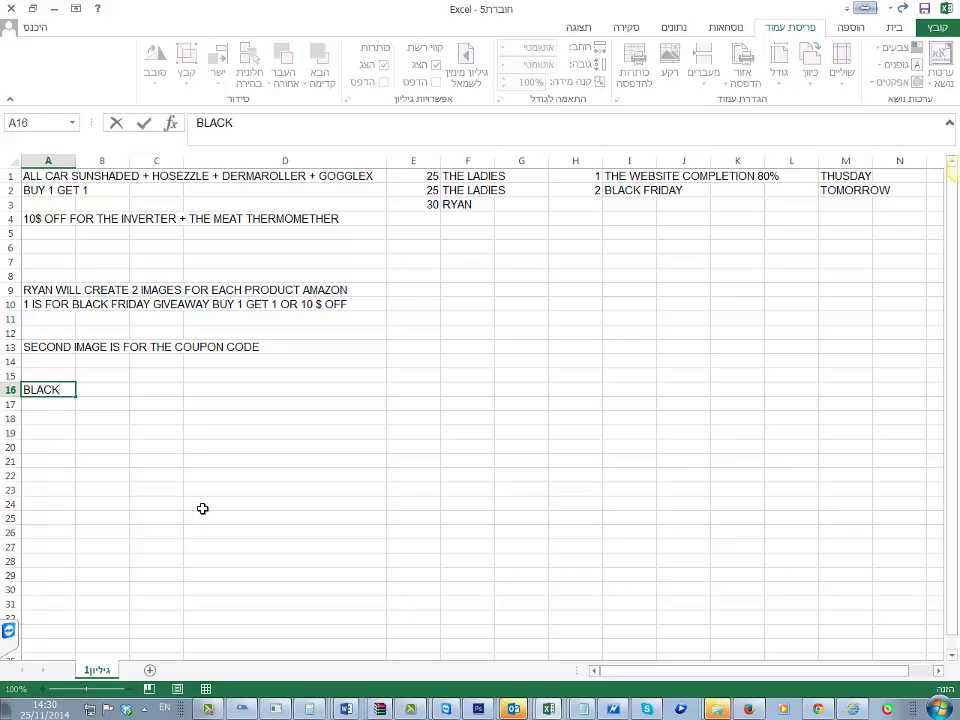
pyautogui.write('WHITE SWIMMING')
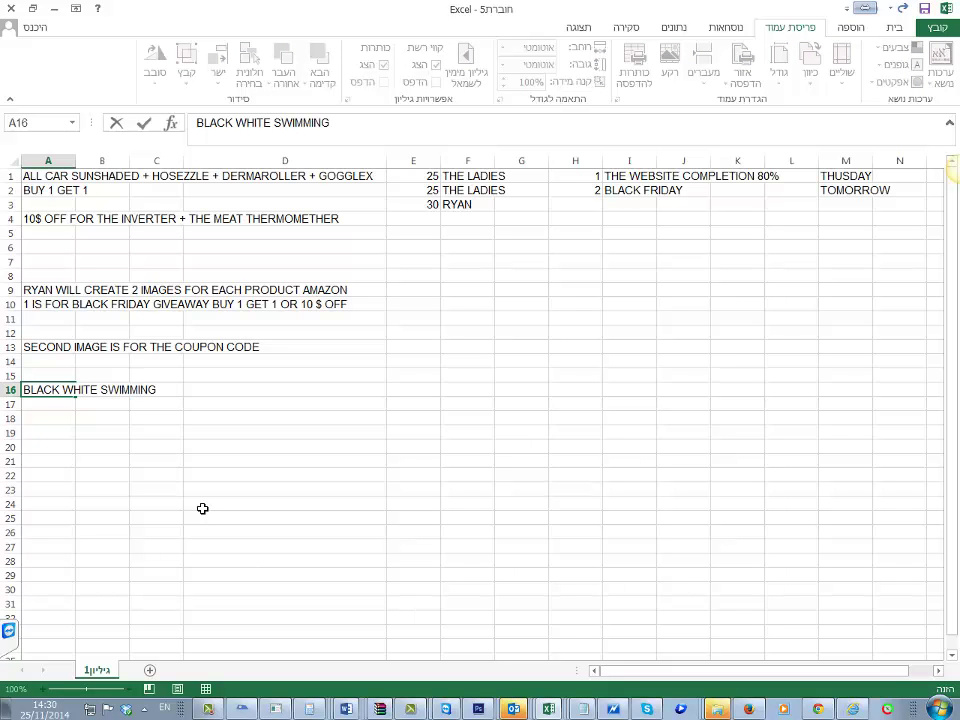
pyautogui.write(' GOGGLX')
# Step: Enter the sample coupon code 123456768 in cell E16, on the same row as the goggles entry
pyautogui.press('Right')
pyautogui.press('Right')
pyautogui.press('Right')
pyautogui.press('Right')
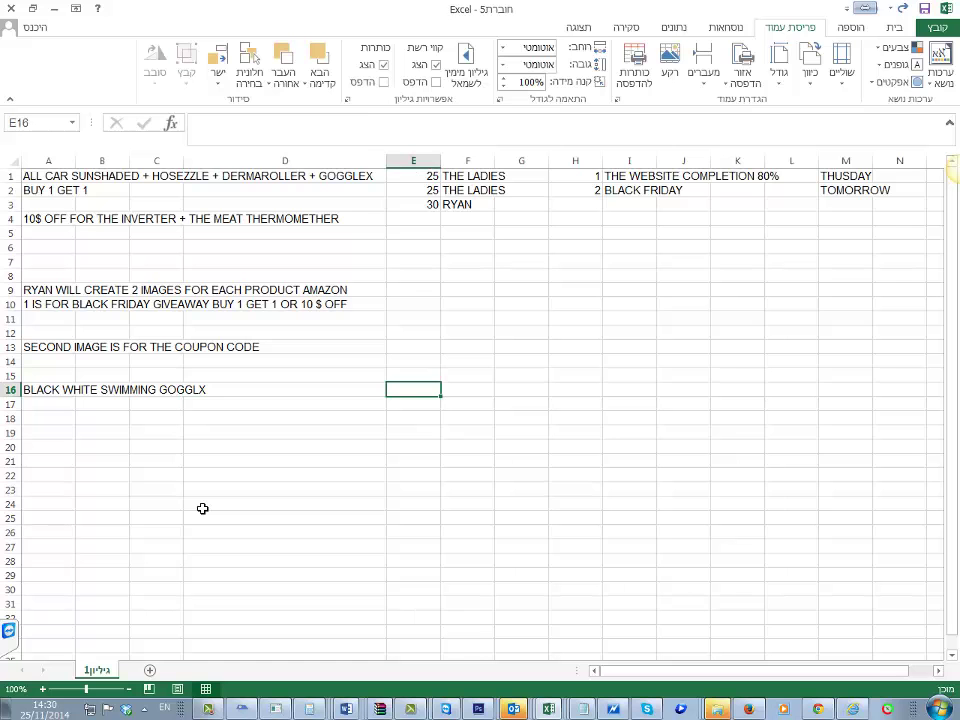
pyautogui.press('Left')
pyautogui.press('Right')
pyautogui.write('123')
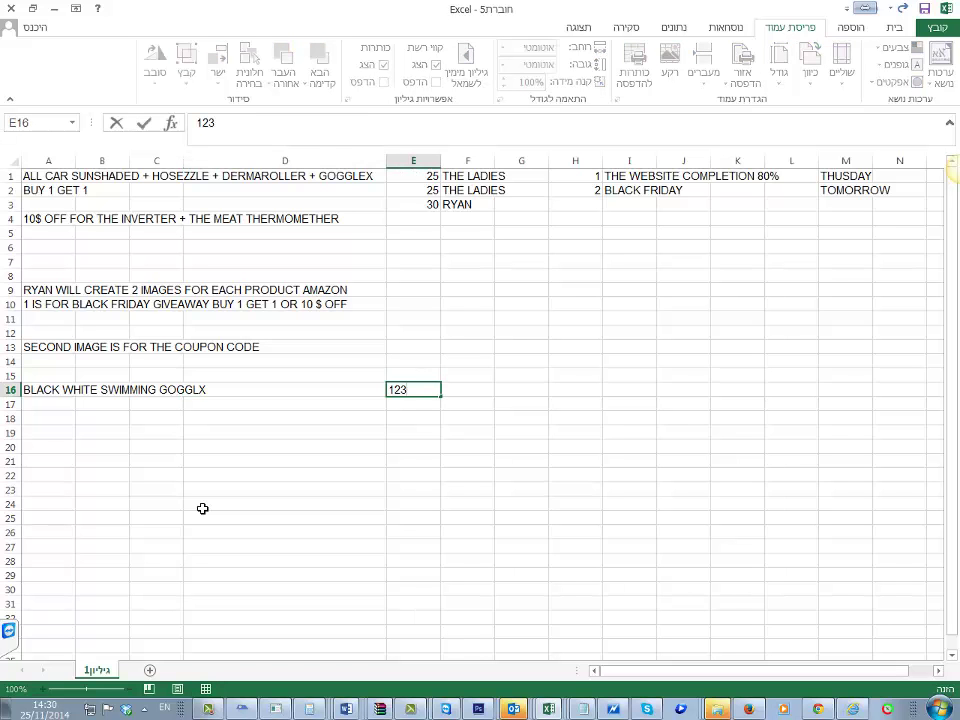
pyautogui.write('456768')
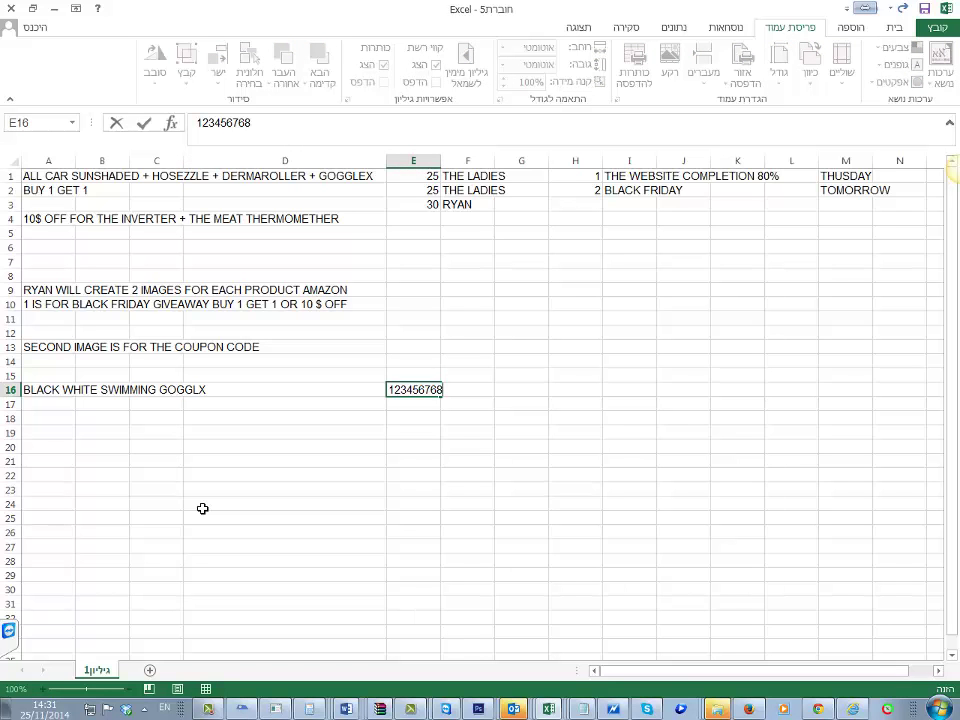
pyautogui.press('Return')
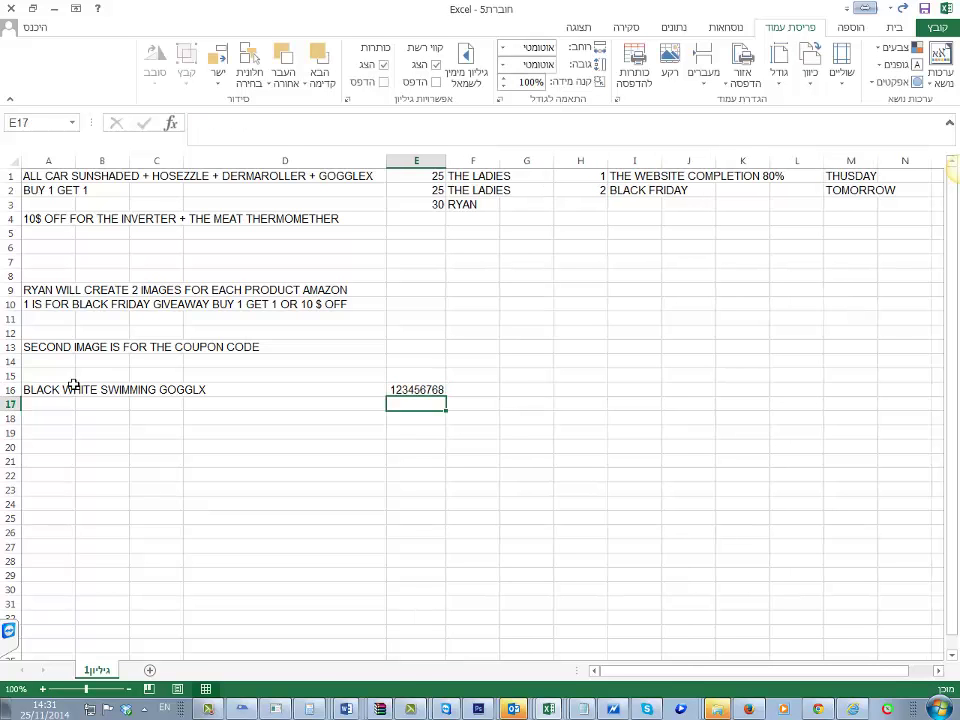
pyautogui.moveTo(73, 388); pyautogui.dragTo(426, 641)
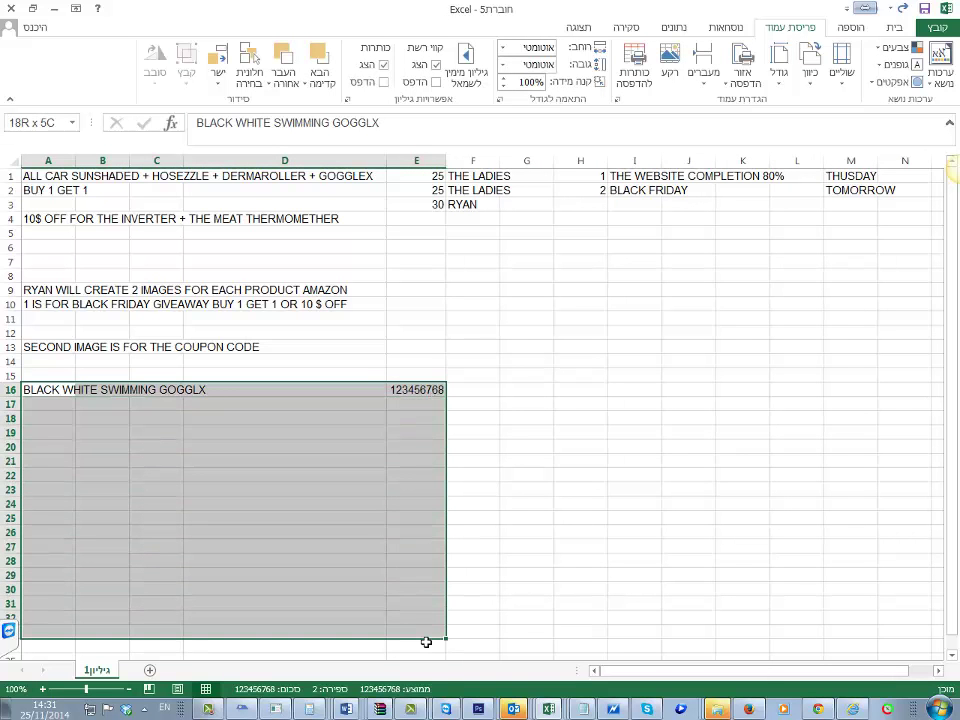
pyautogui.click(435, 463)
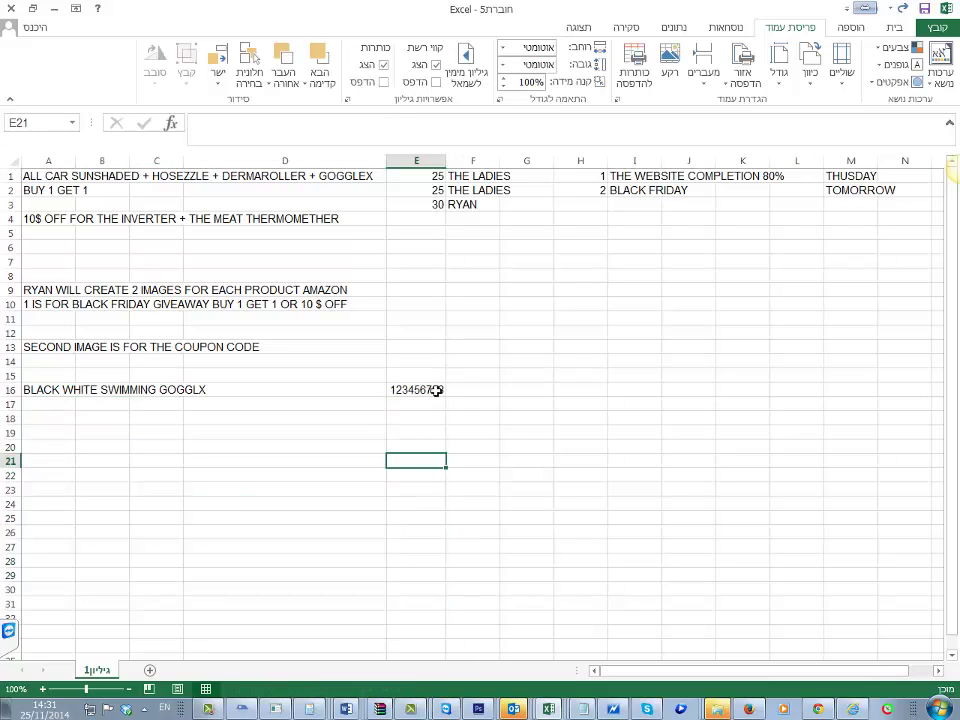
pyautogui.moveTo(435, 388); pyautogui.dragTo(75, 619)
pyautogui.click(420, 504)
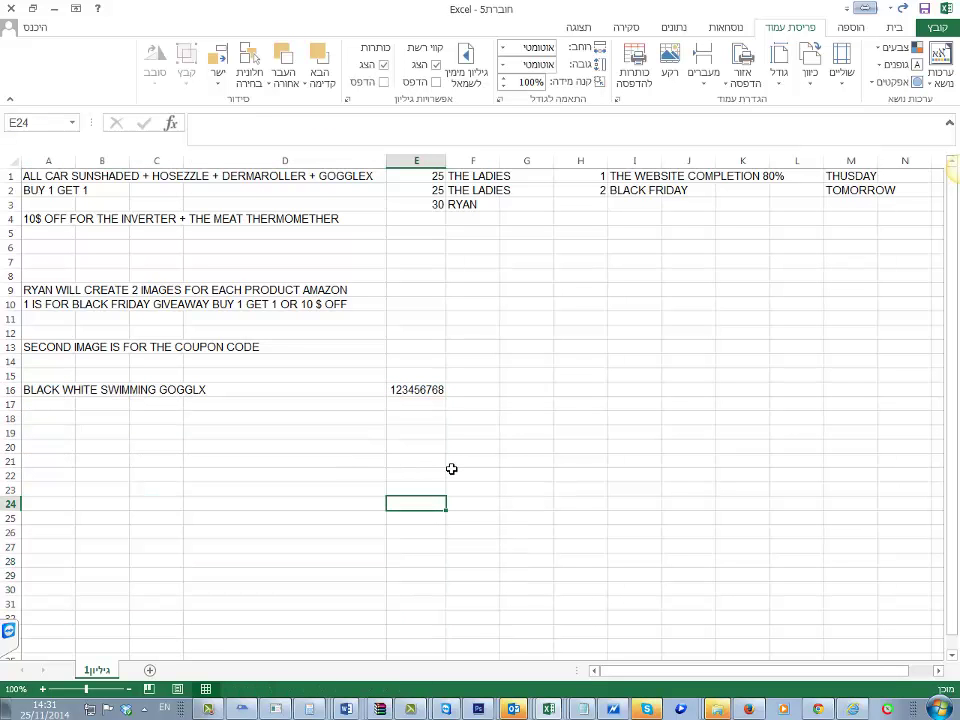
pyautogui.moveTo(580, 588); pyautogui.dragTo(582, 602)
pyautogui.click(494, 405)
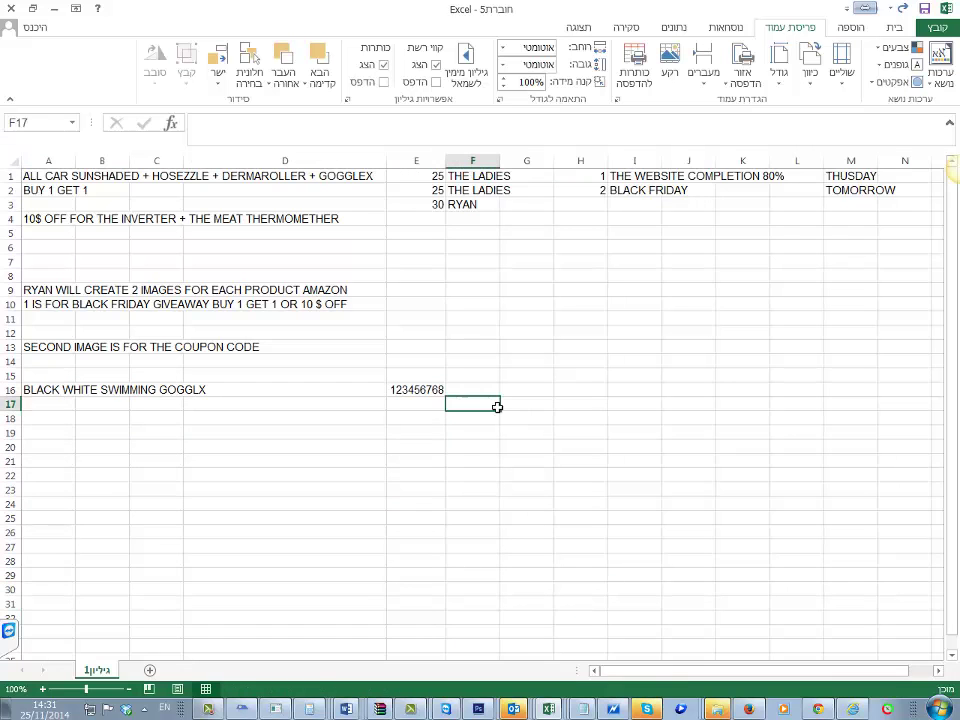
pyautogui.click(432, 391)
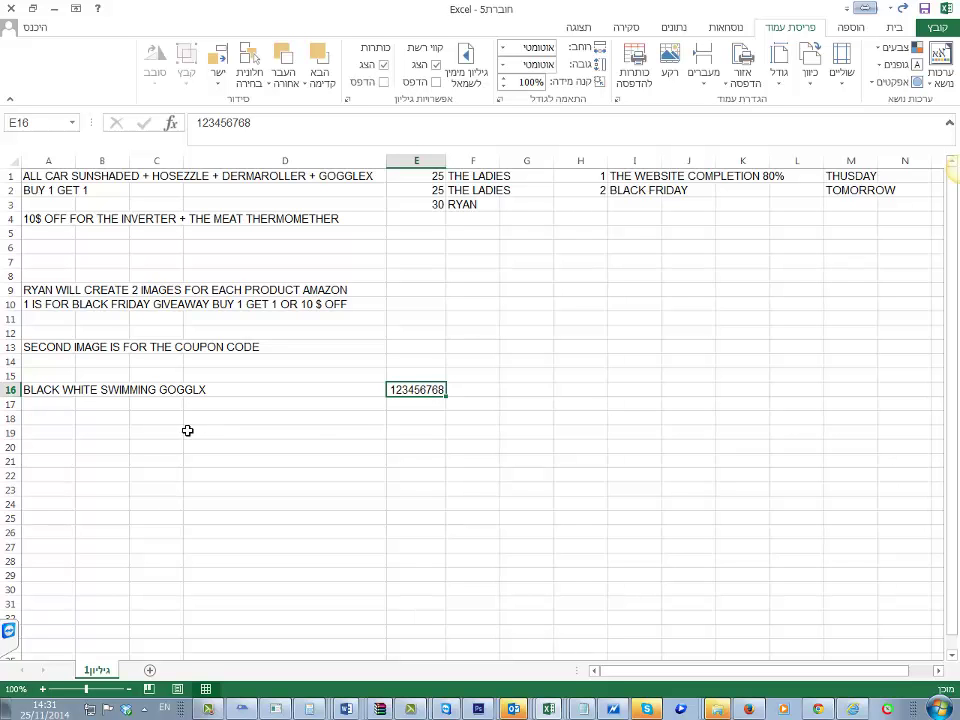
# Step: Switch back to the Seller Central promotion form in the browser and look over its conditions, scheduling and additional options
pyautogui.hotkey('alt', 'Tab')
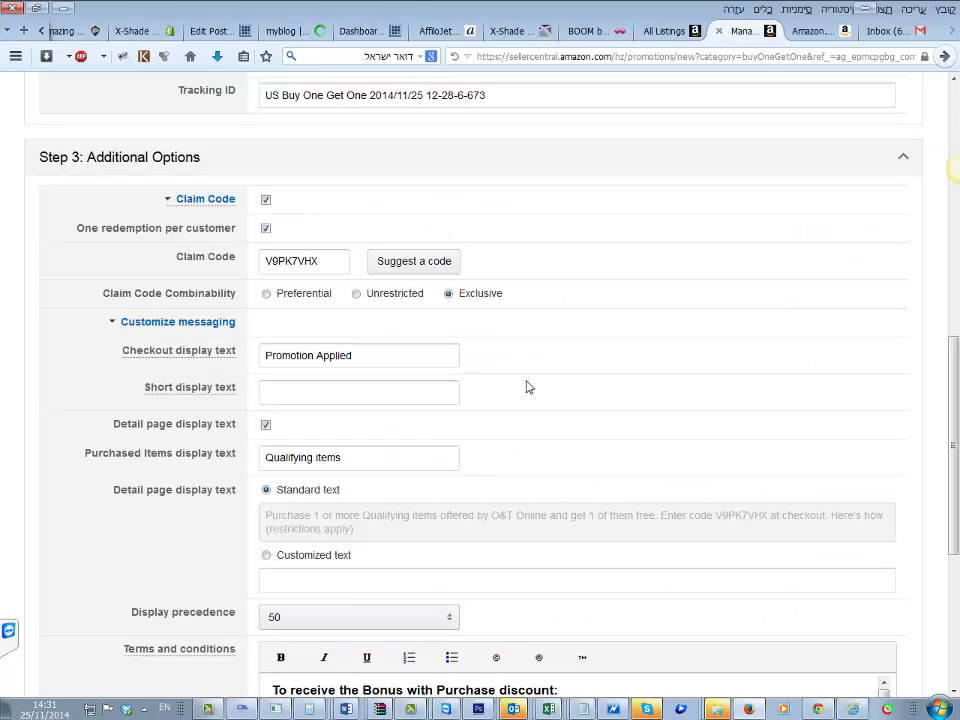
pyautogui.scroll(-3, 450, 356)
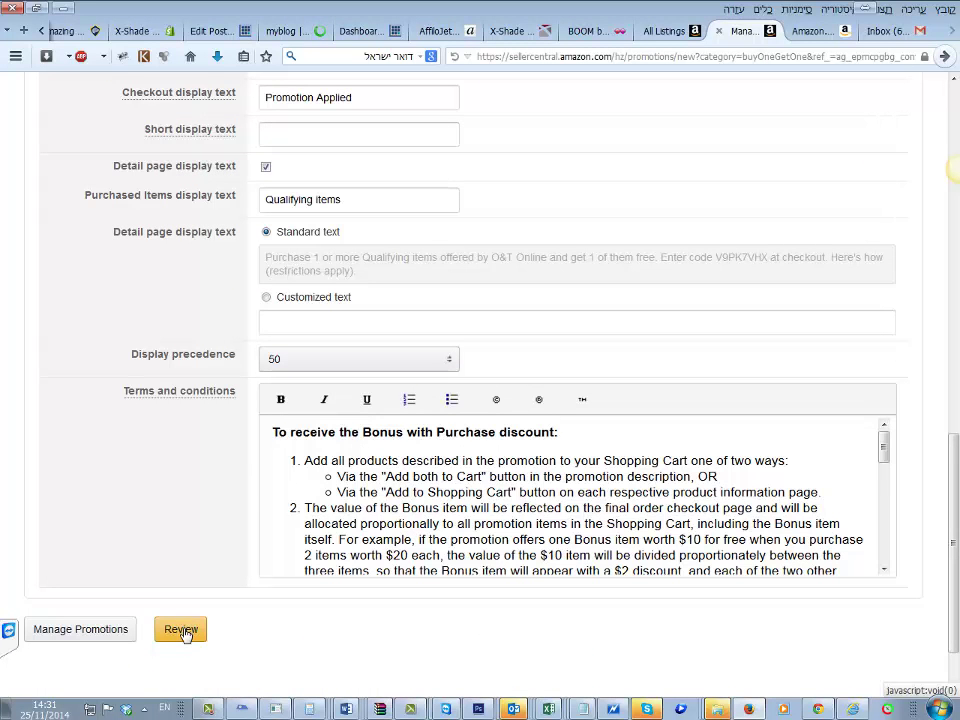
pyautogui.scroll(3, 351, 306)
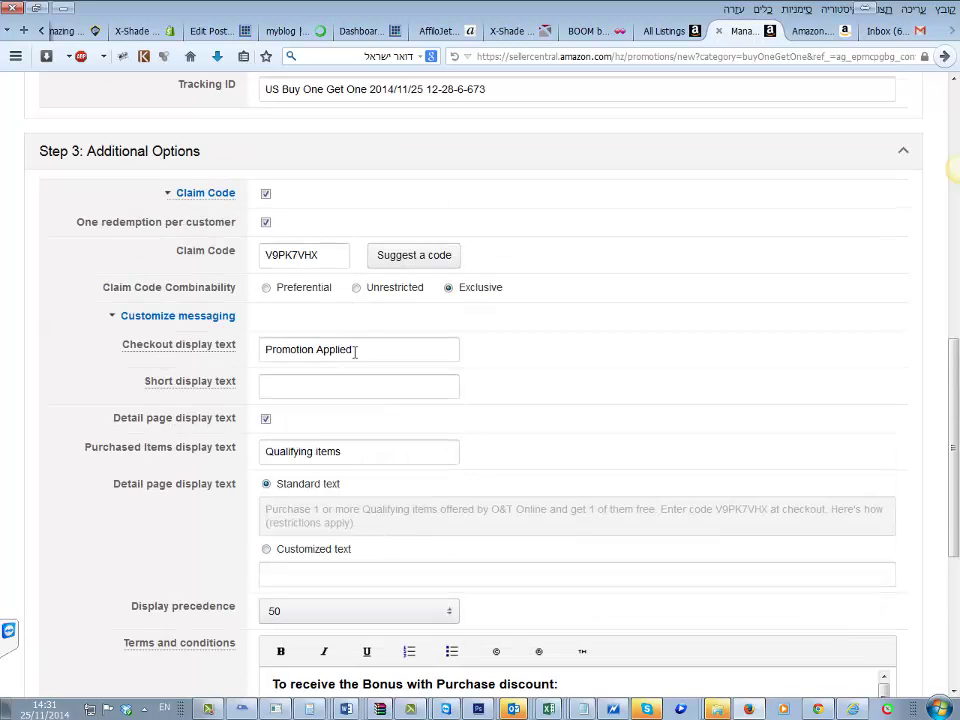
pyautogui.scroll(4, 352, 353)
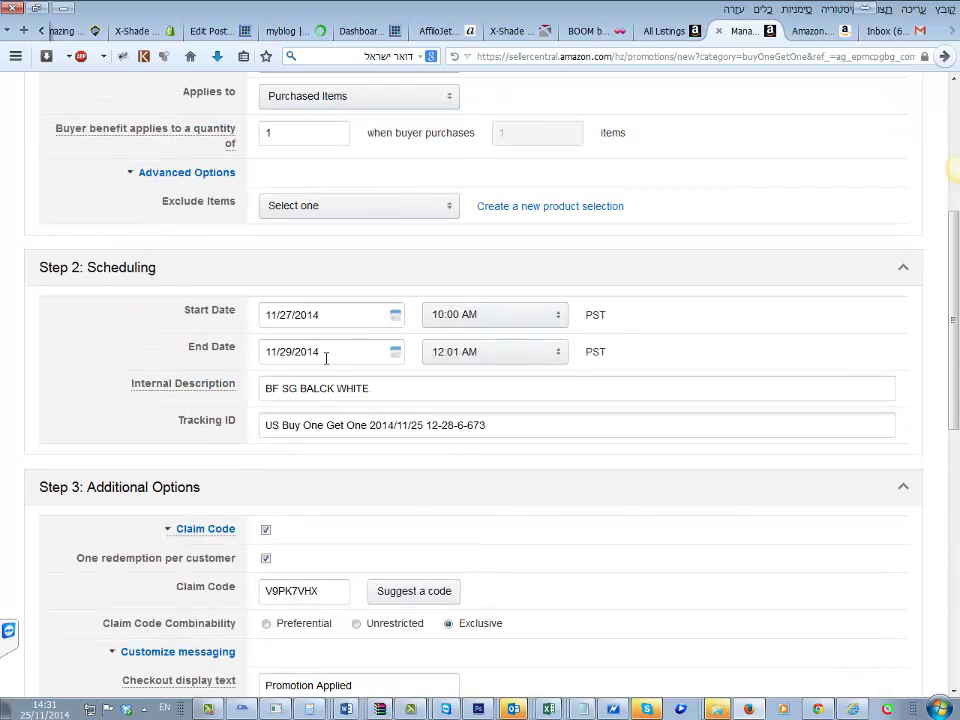
pyautogui.scroll(5, 325, 358)
pyautogui.scroll(-1, 324, 357)
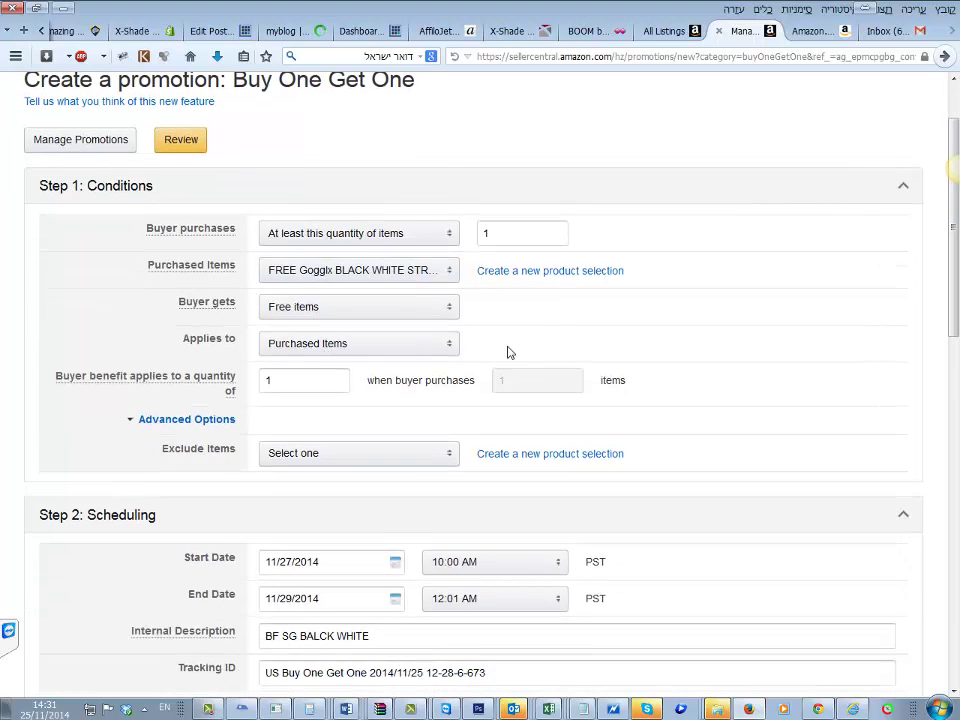
# Step: Replace the Tracking ID with a copy of the internal description, "BF SG BALCK WHITE"
pyautogui.scroll(-3, 530, 358)
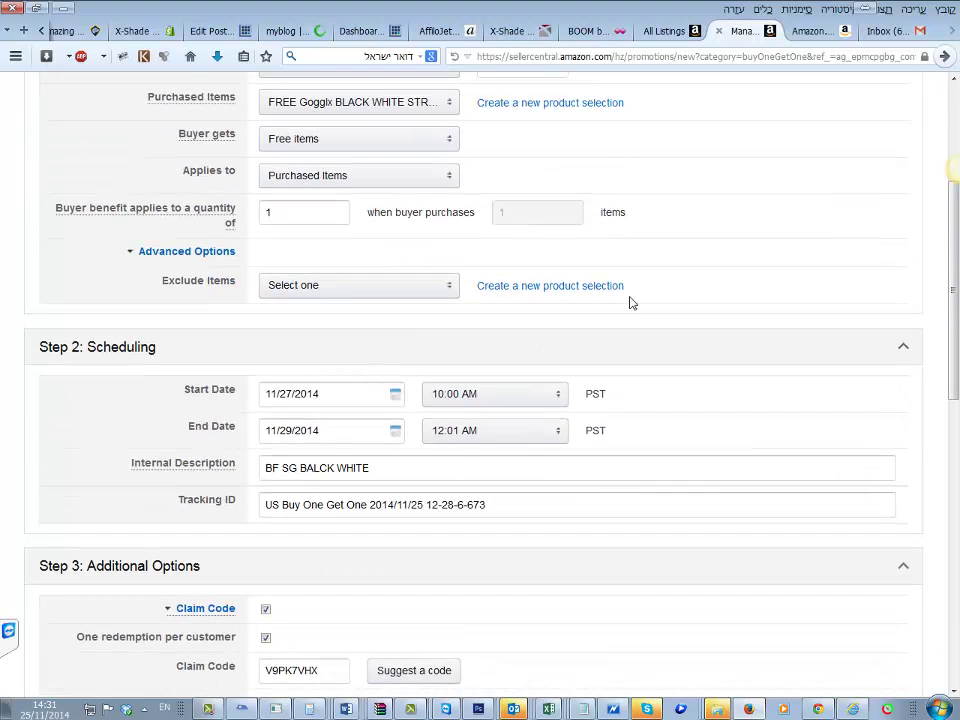
pyautogui.moveTo(424, 484); pyautogui.dragTo(262, 482)
pyautogui.hotkey('ctrl', 'c')
pyautogui.press('Home')
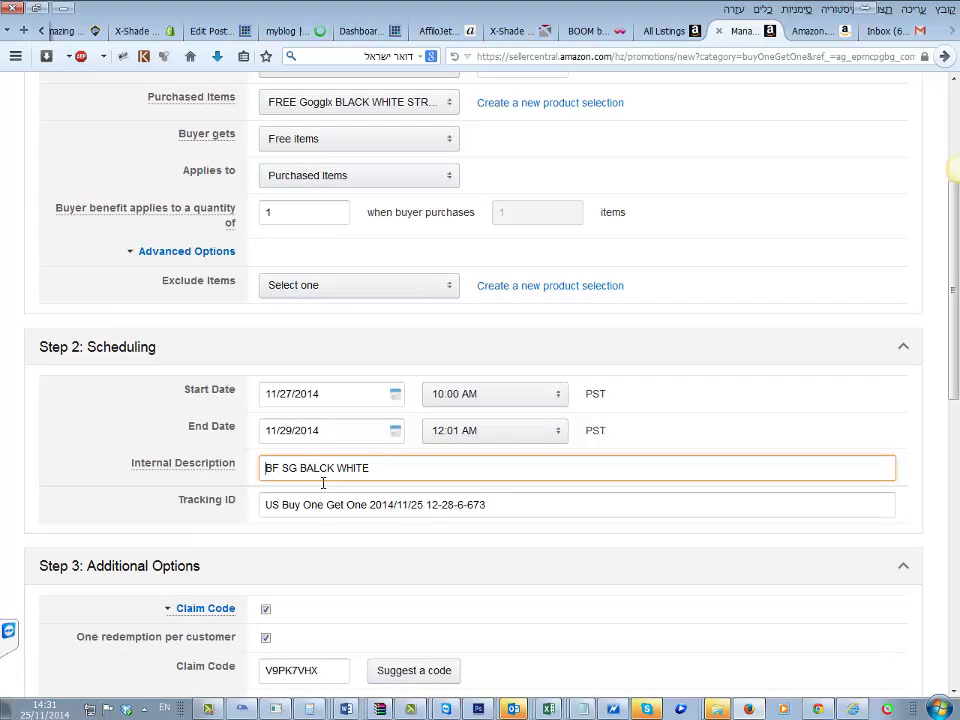
pyautogui.moveTo(506, 514); pyautogui.dragTo(81, 510)
pyautogui.hotkey('ctrl', 'v')
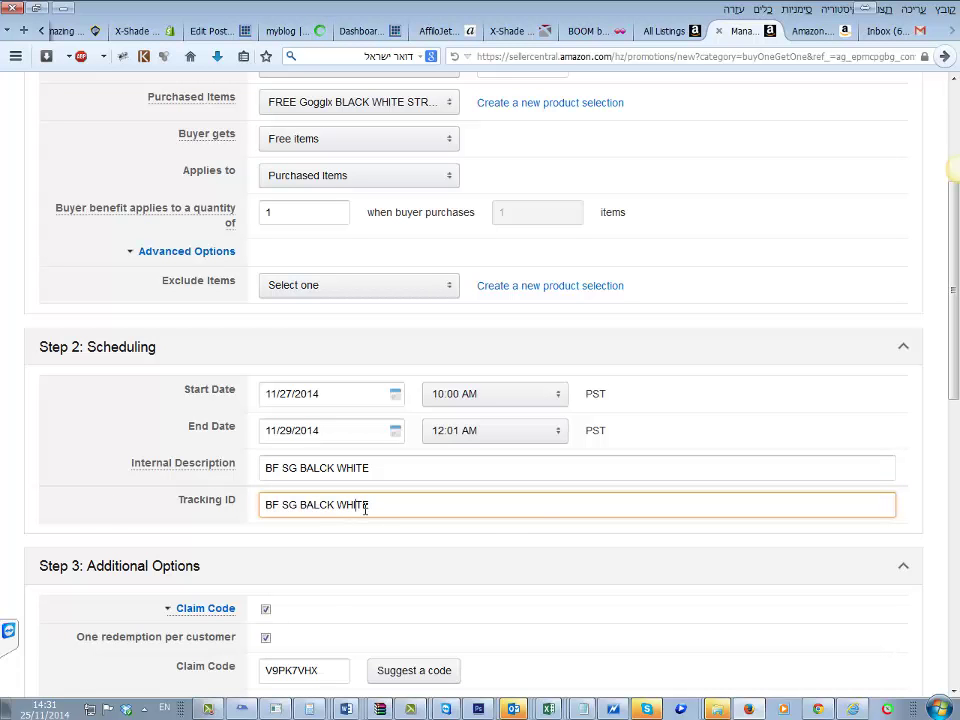
# Step: Replace the suggested claim code with BLACKFRIDD
pyautogui.scroll(-6, 340, 524)
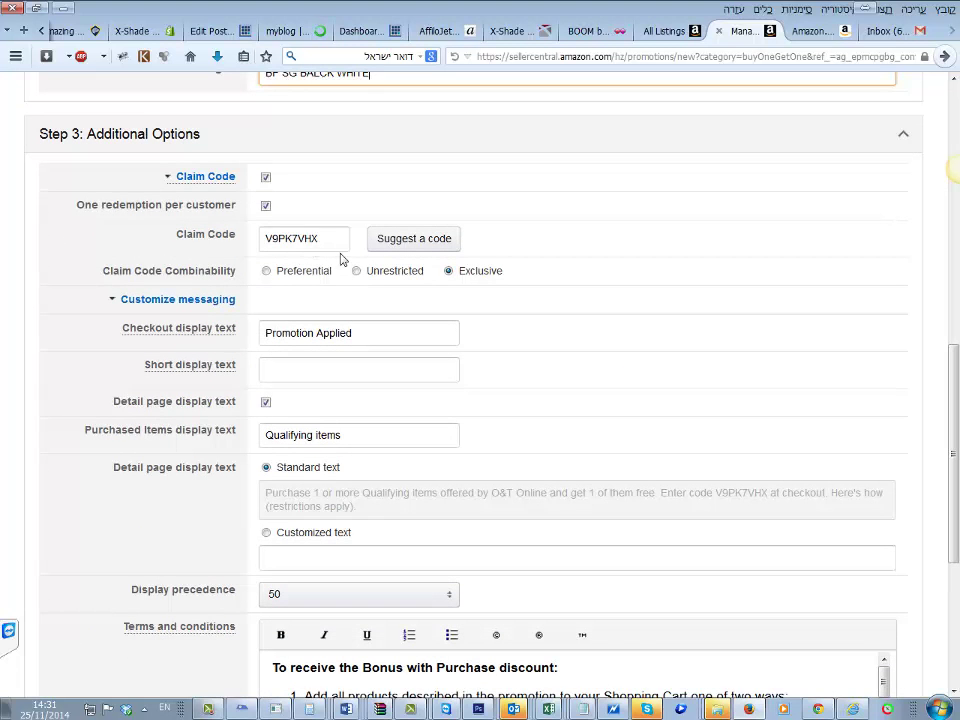
pyautogui.moveTo(326, 238); pyautogui.dragTo(115, 238)
pyautogui.write('B')
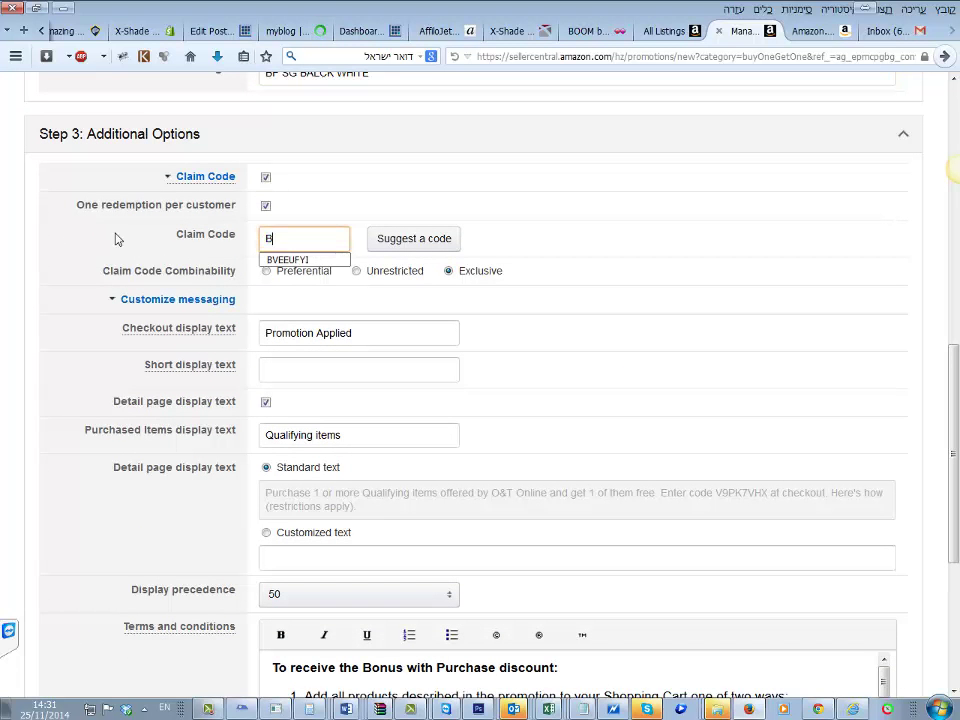
pyautogui.write('LACKFRI')
pyautogui.write('DD')
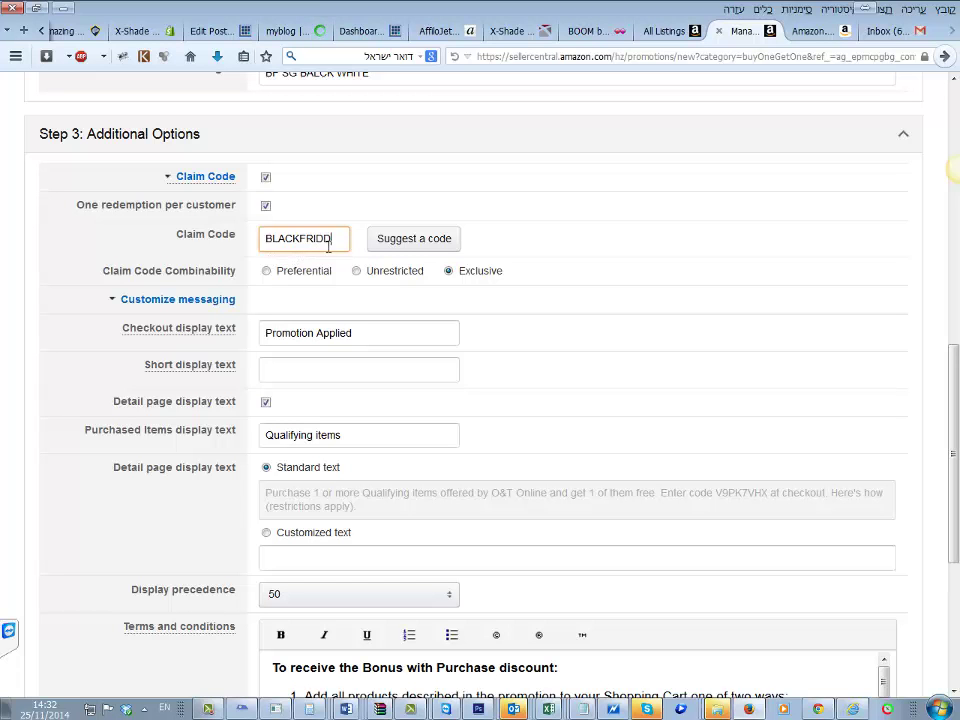
# Step: Shorten the claim code to BLACKFRI and submit the promotion for review
pyautogui.press('BackSpace')
pyautogui.press('BackSpace')
pyautogui.press('BackSpace')
pyautogui.scroll(-5, 356, 290)
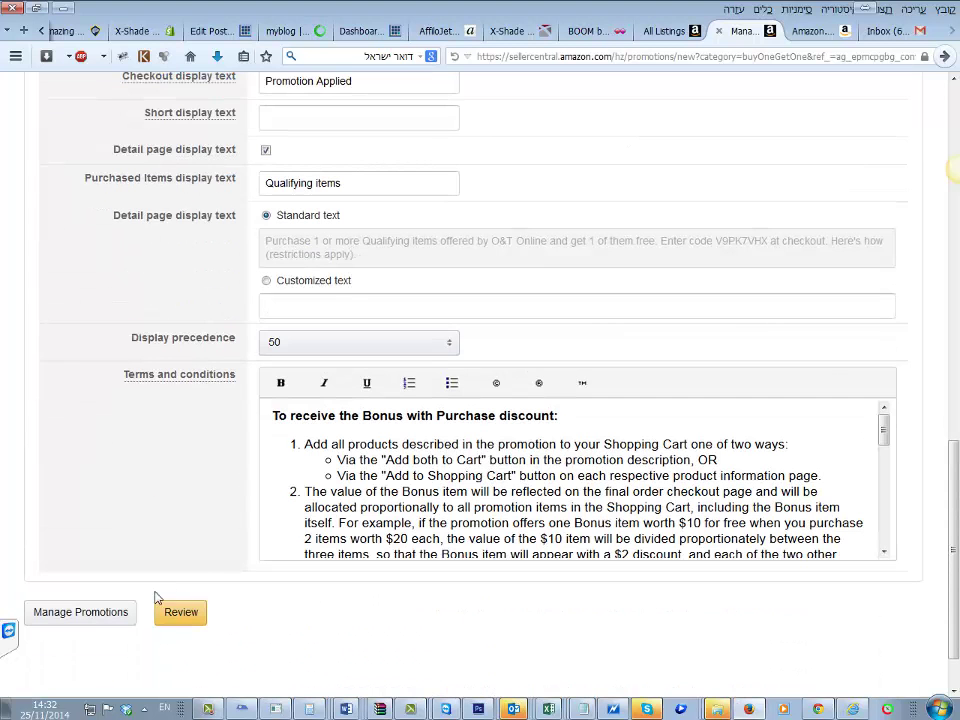
pyautogui.click(180, 613)
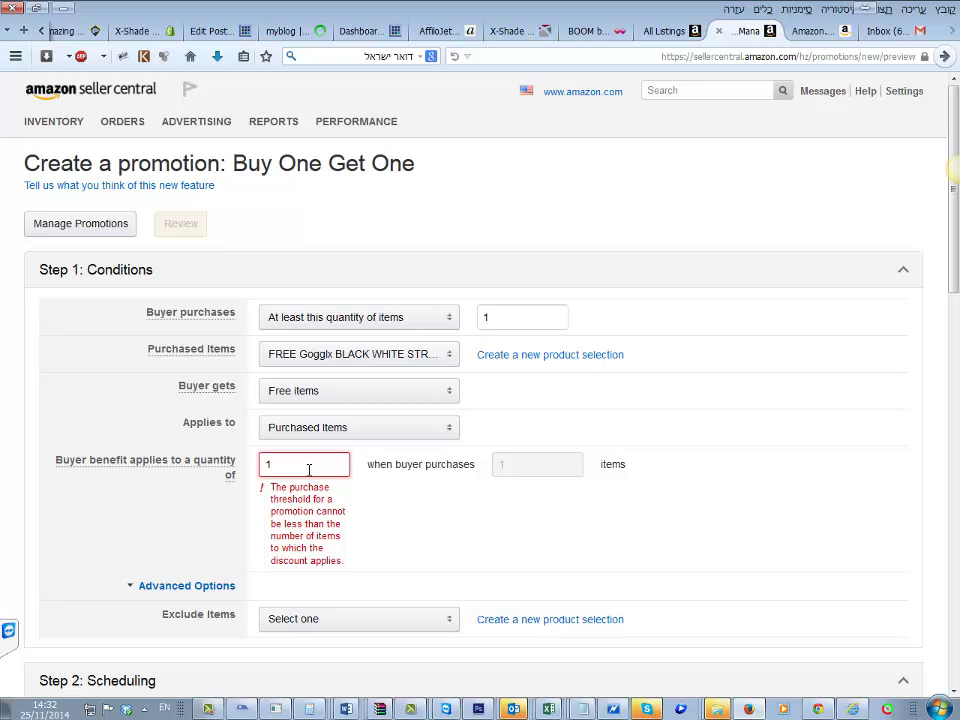
# Step: Change the Buyer purchases condition to "For every quantity of items purchased", after trying "At least amount (in $)"
pyautogui.doubleClick(309, 469)
pyautogui.click(393, 319)
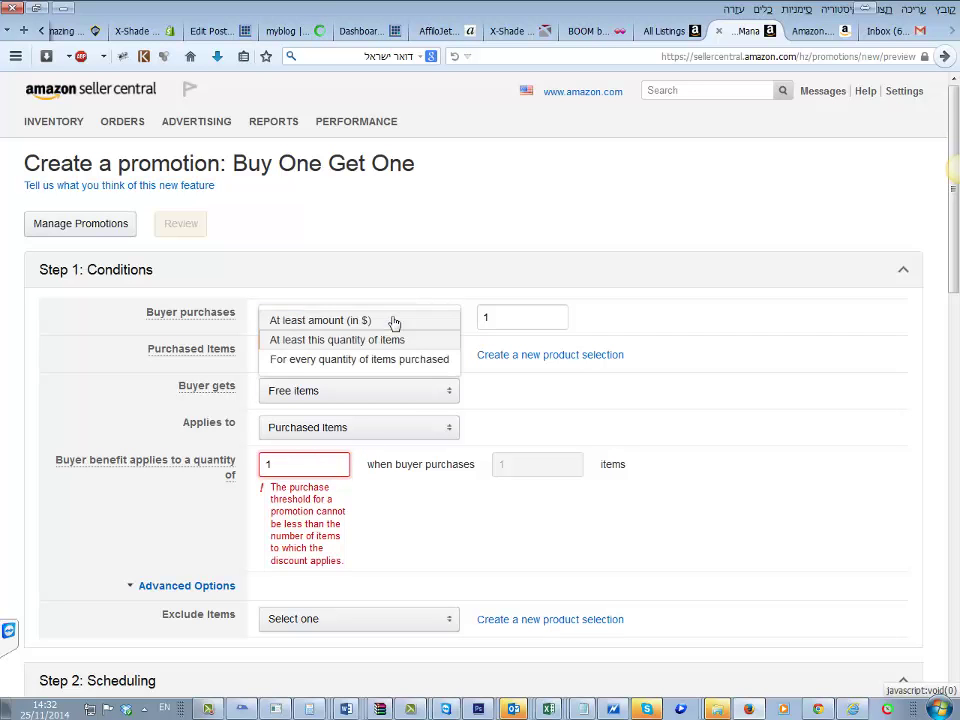
pyautogui.click(452, 321)
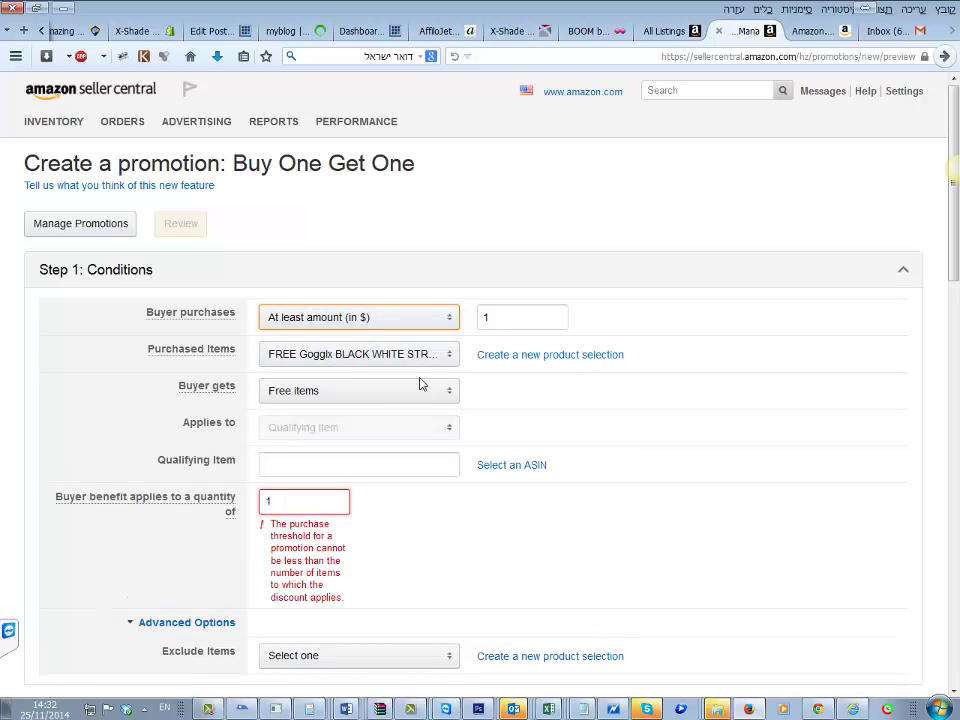
pyautogui.click(391, 323)
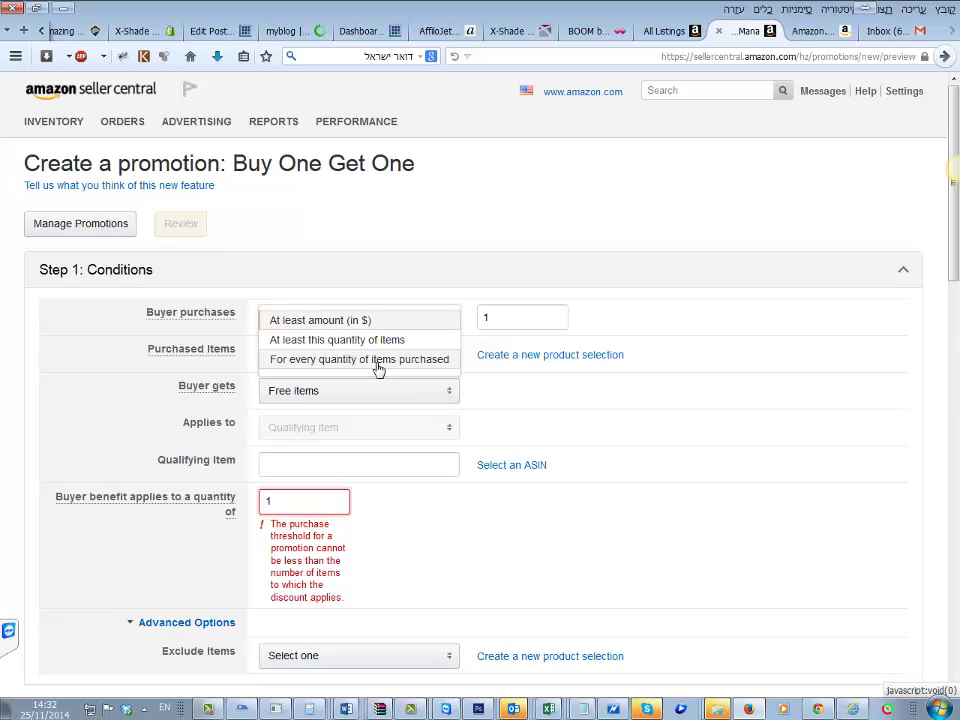
pyautogui.click(378, 360)
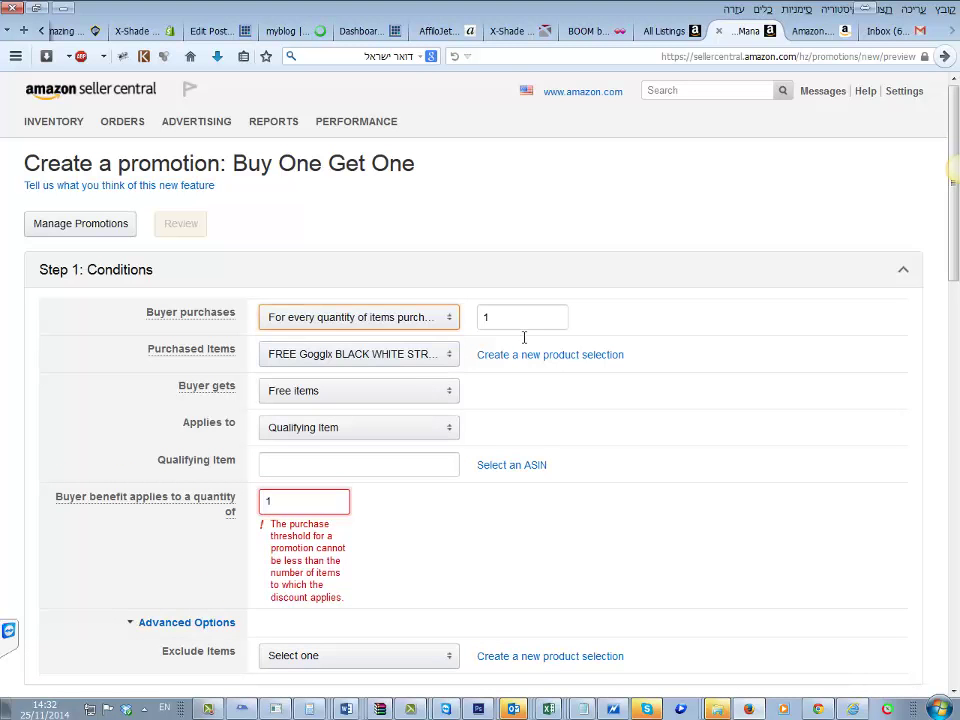
# Step: Apply the free items benefit to Purchased Items and re-enter 1 as the buyer benefit quantity
pyautogui.click(361, 398)
pyautogui.click(354, 428)
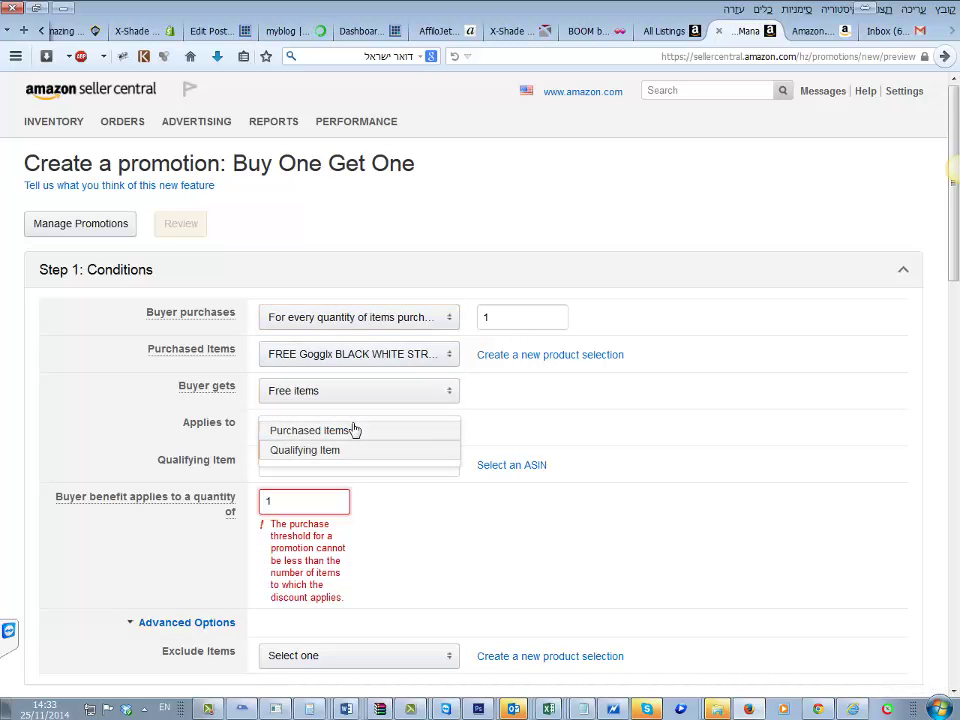
pyautogui.click(315, 432)
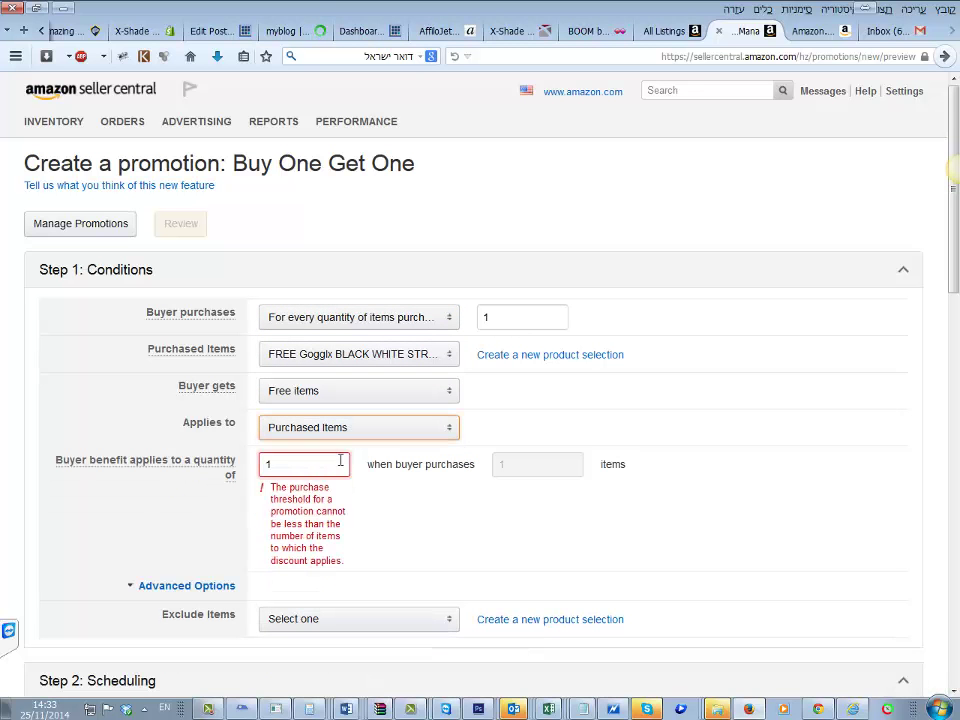
pyautogui.doubleClick(283, 463)
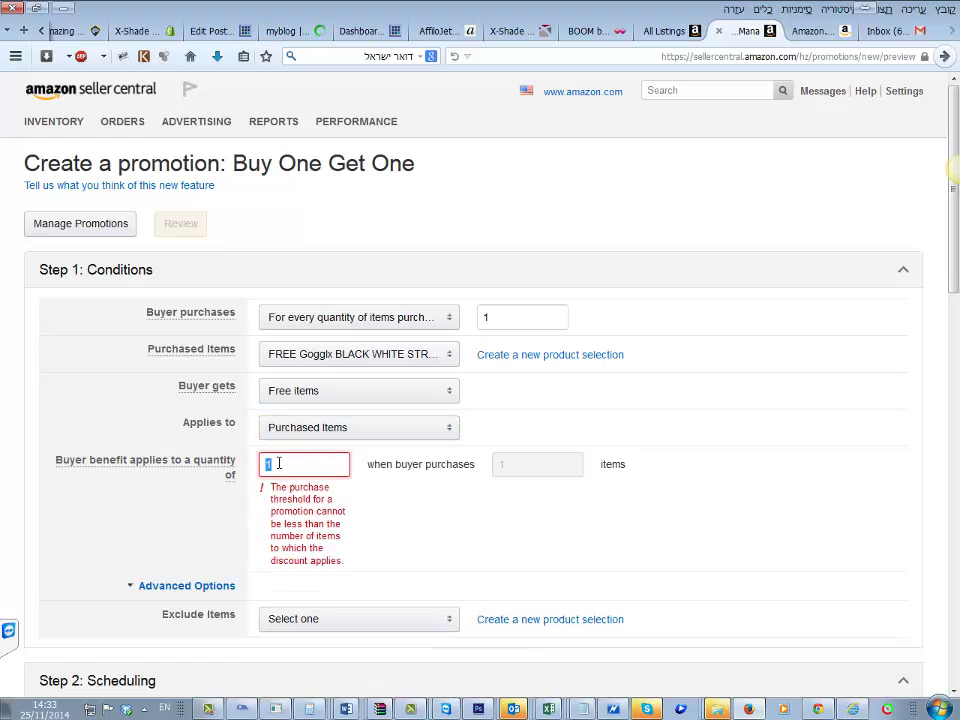
pyautogui.write('1')
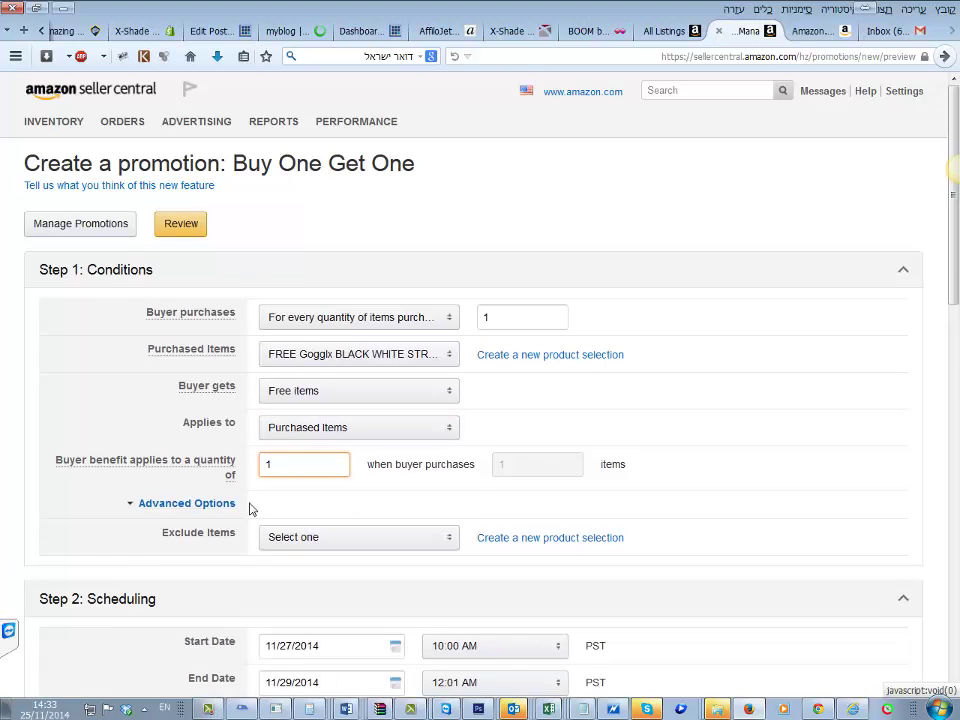
# Step: Check the promotion's scheduling, additional options and terms and conditions, and submit it for review again
pyautogui.scroll(-4, 251, 508)
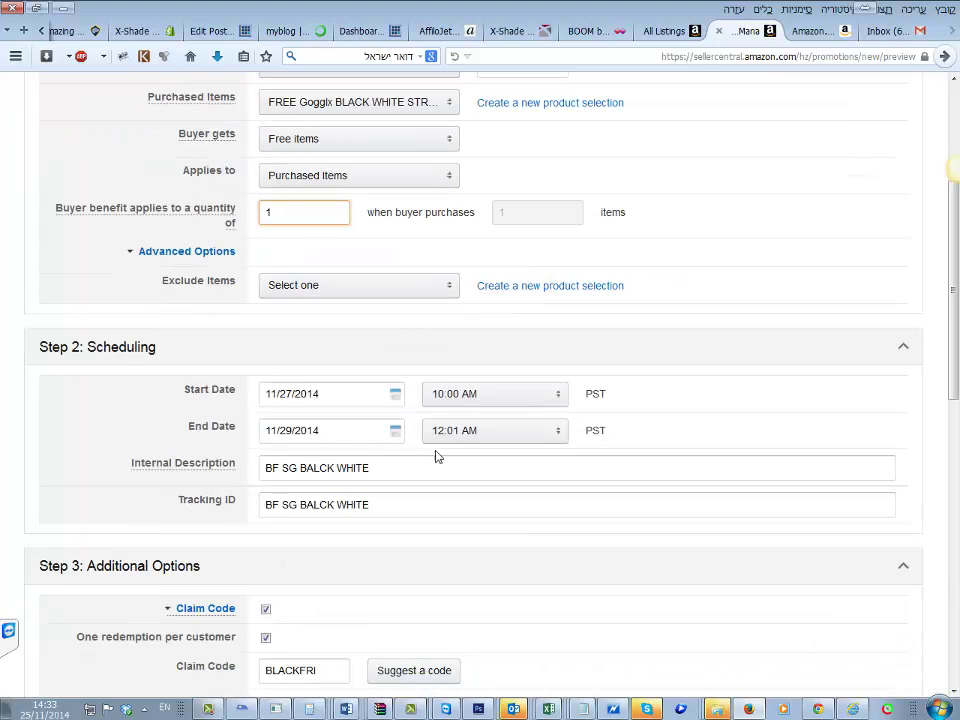
pyautogui.click(504, 438)
pyautogui.click(531, 118)
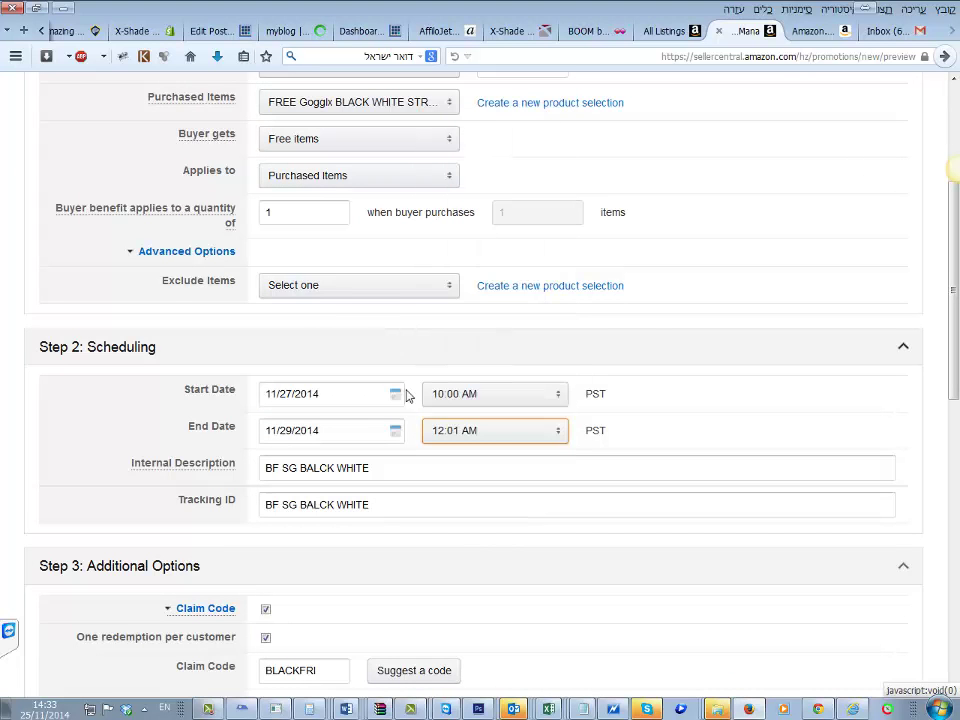
pyautogui.scroll(-3, 357, 372)
pyautogui.scroll(-2, 357, 372)
pyautogui.scroll(-2, 300, 340)
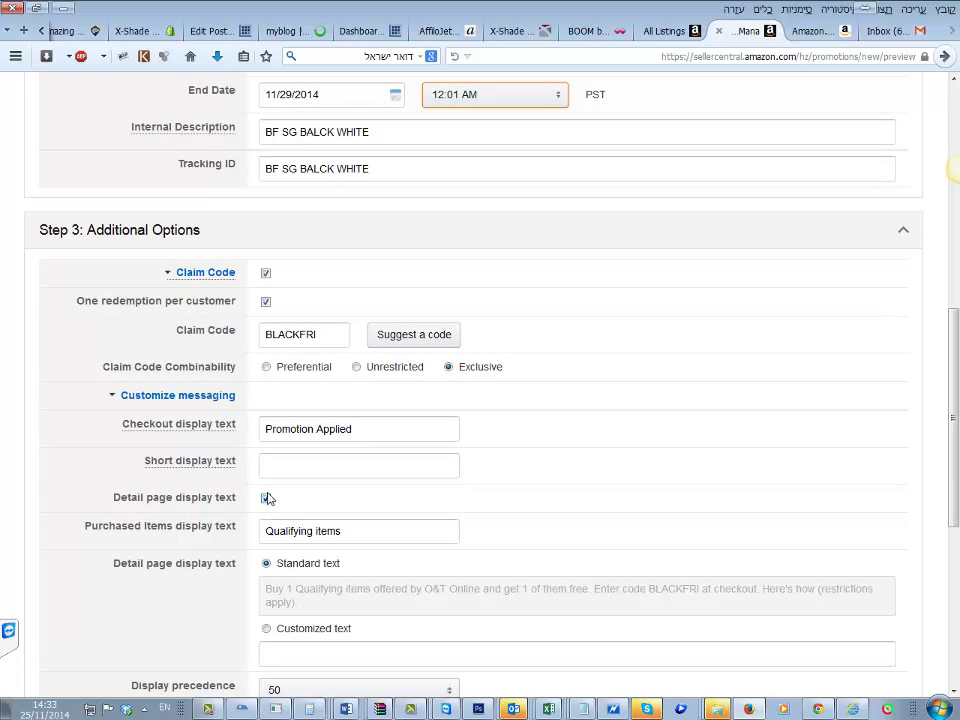
pyautogui.scroll(-1, 272, 500)
pyautogui.scroll(-3, 280, 512)
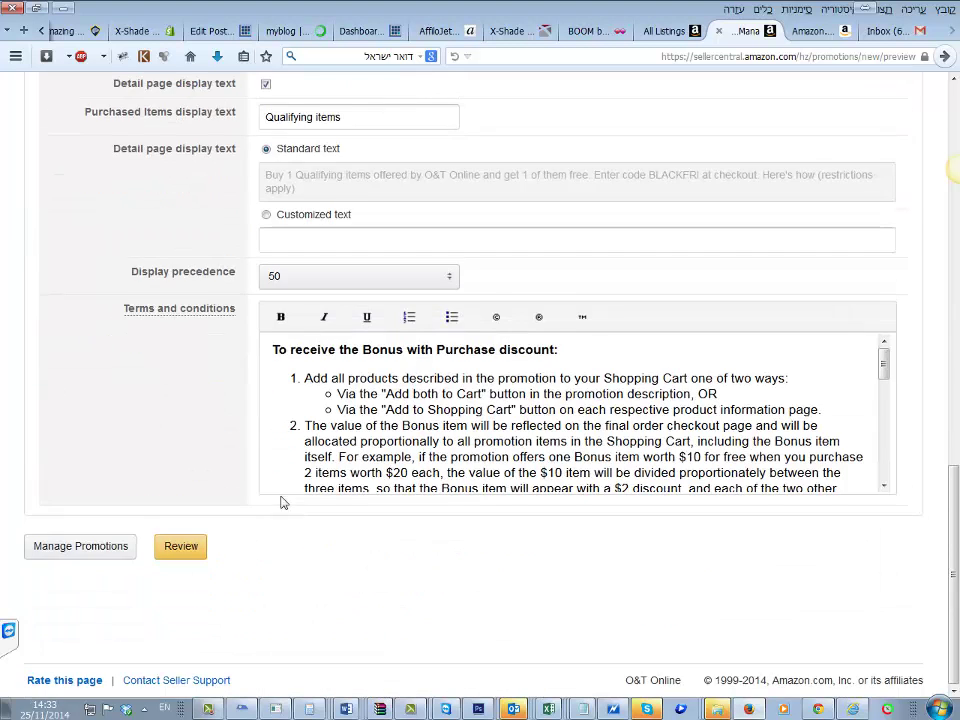
pyautogui.scroll(2, 279, 510)
pyautogui.scroll(-5, 279, 514)
pyautogui.scroll(-3, 216, 501)
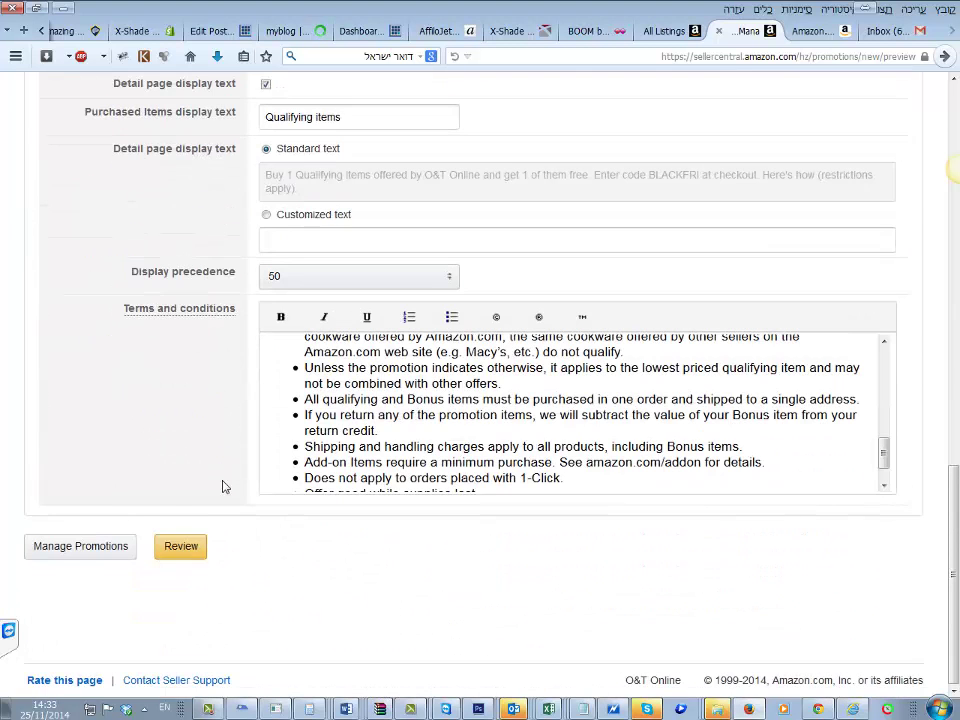
pyautogui.click(196, 556)
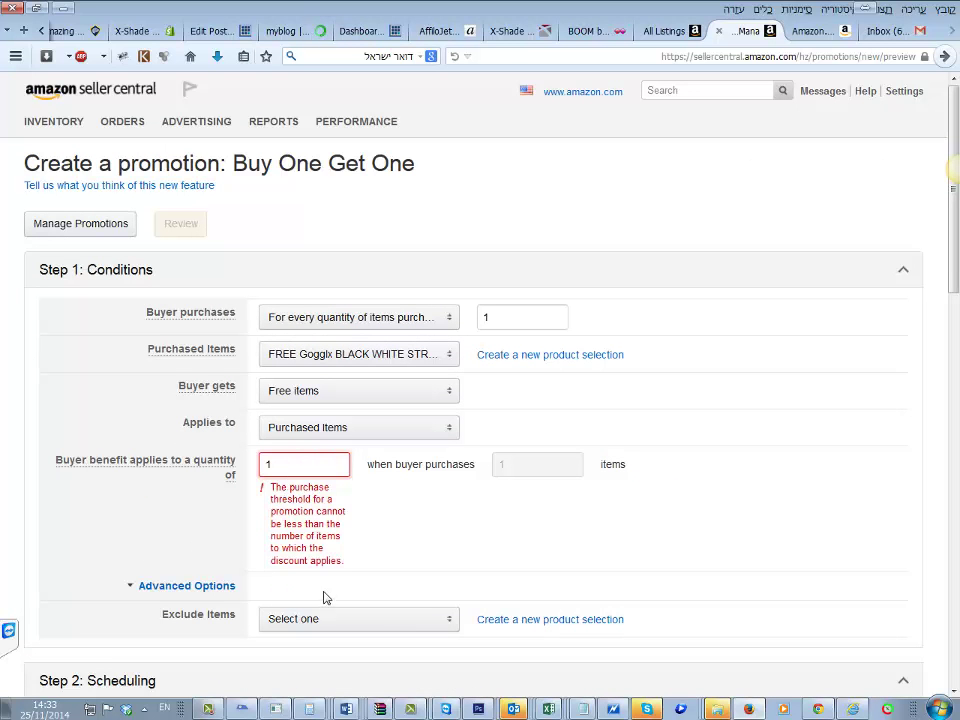
# Step: Collapse the Advanced Options and try a buyer benefit quantity of 2, resetting it to 1
pyautogui.click(214, 590)
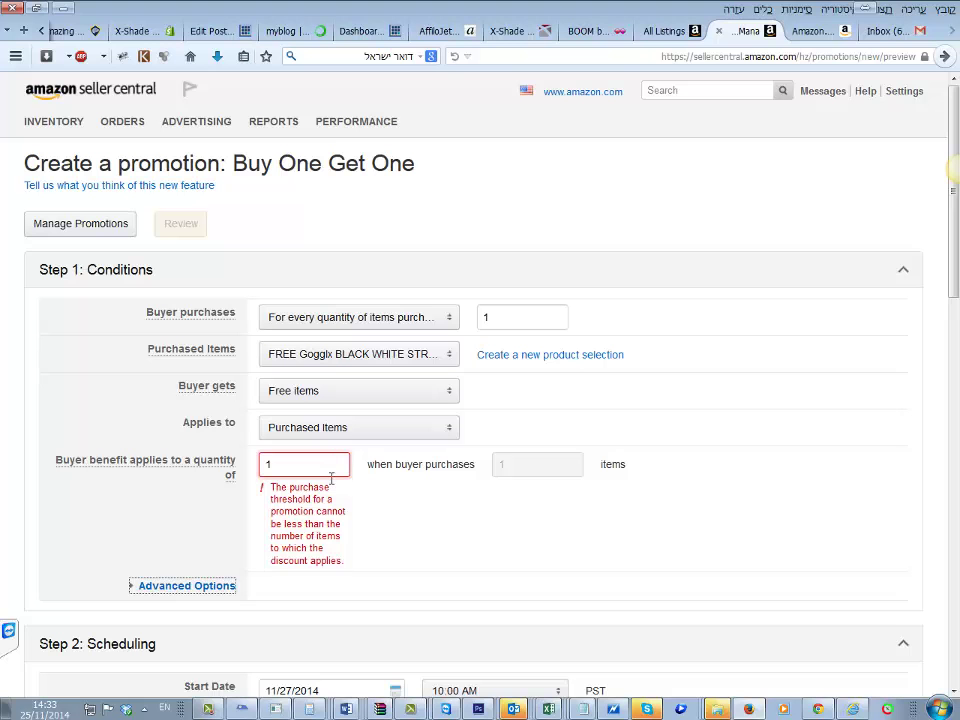
pyautogui.doubleClick(264, 464)
pyautogui.moveTo(206, 476)
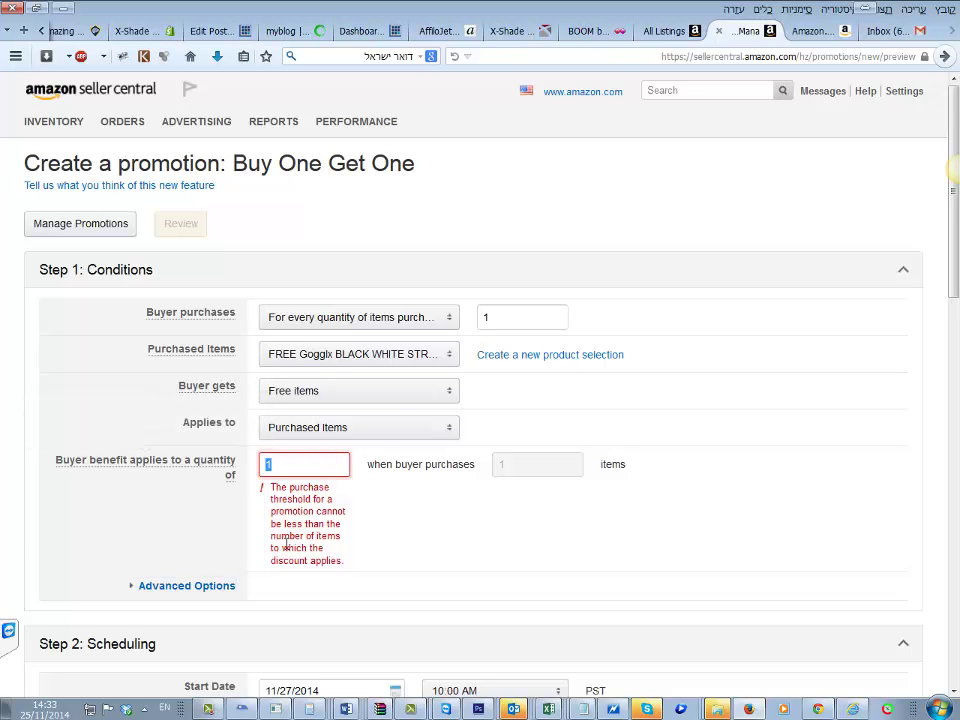
pyautogui.write('2')
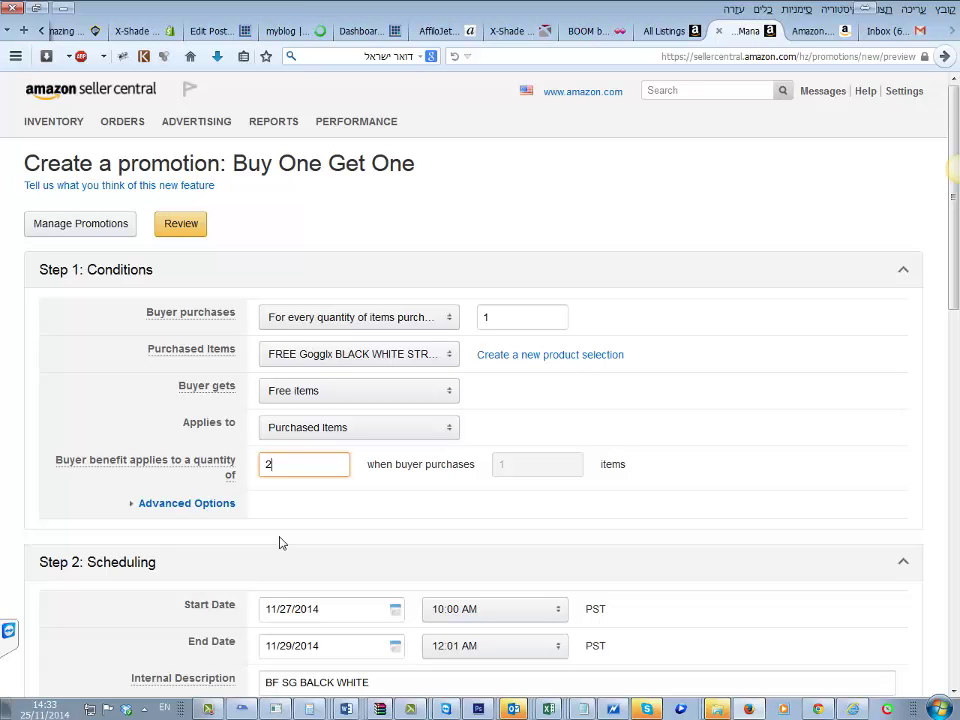
pyautogui.doubleClick(264, 464)
pyautogui.write('1')
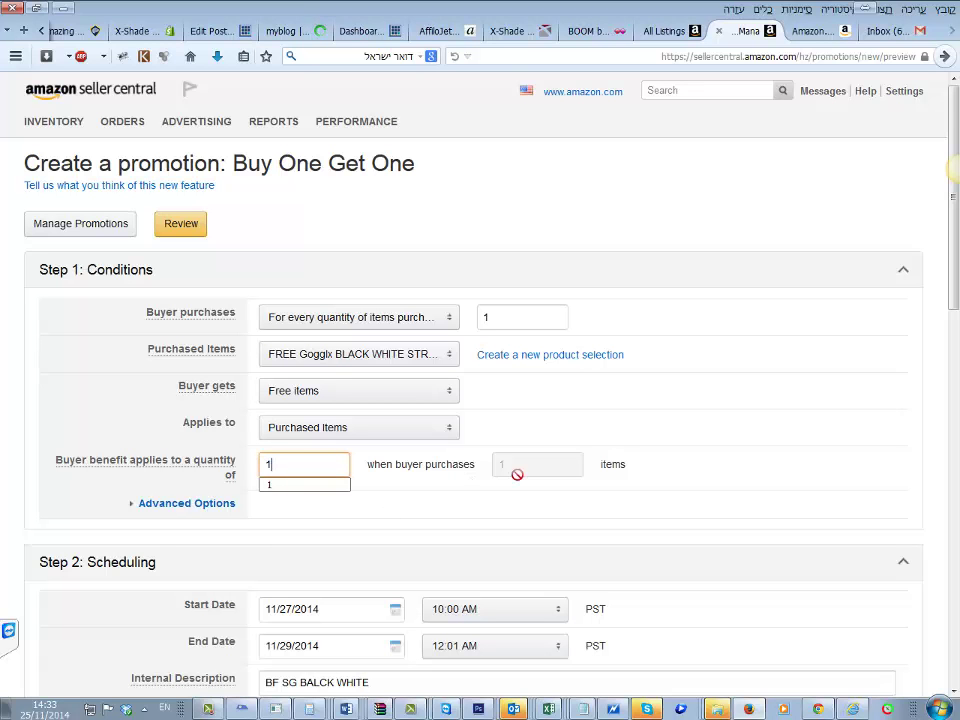
# Step: Try applying the benefit to a Qualifying Item and switch it back to Purchased Items
pyautogui.doubleClick(303, 465)
pyautogui.click(345, 428)
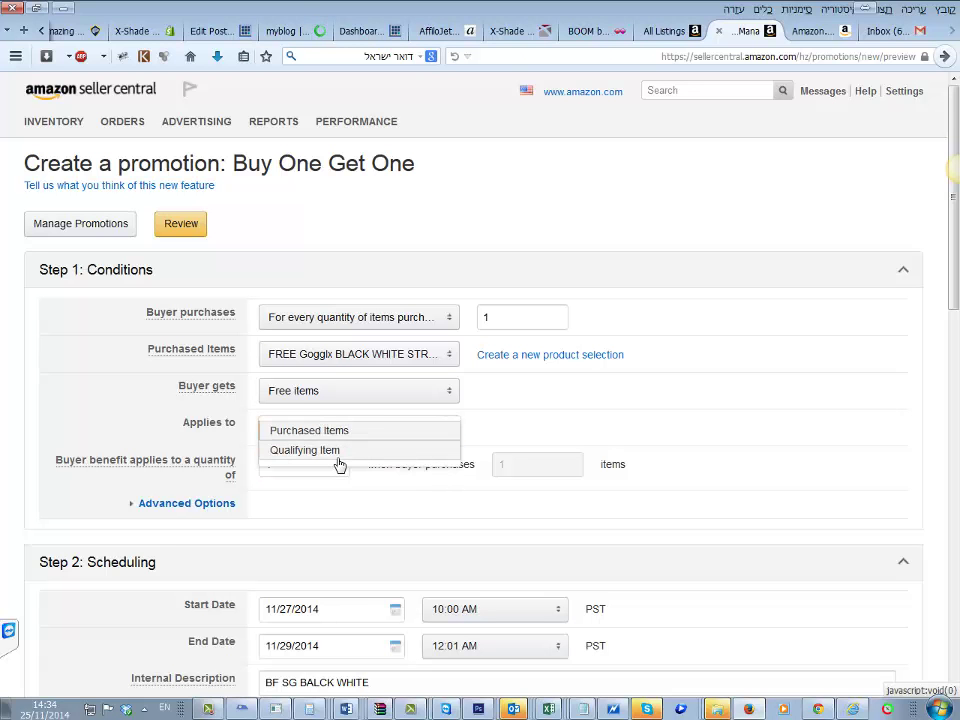
pyautogui.click(305, 450)
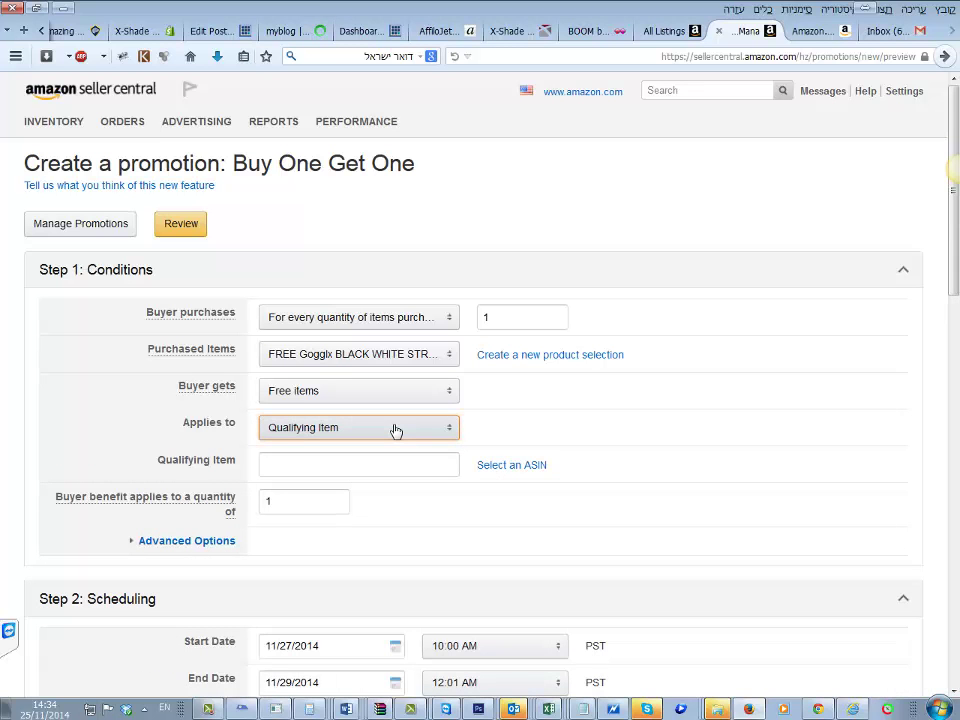
pyautogui.click(355, 465)
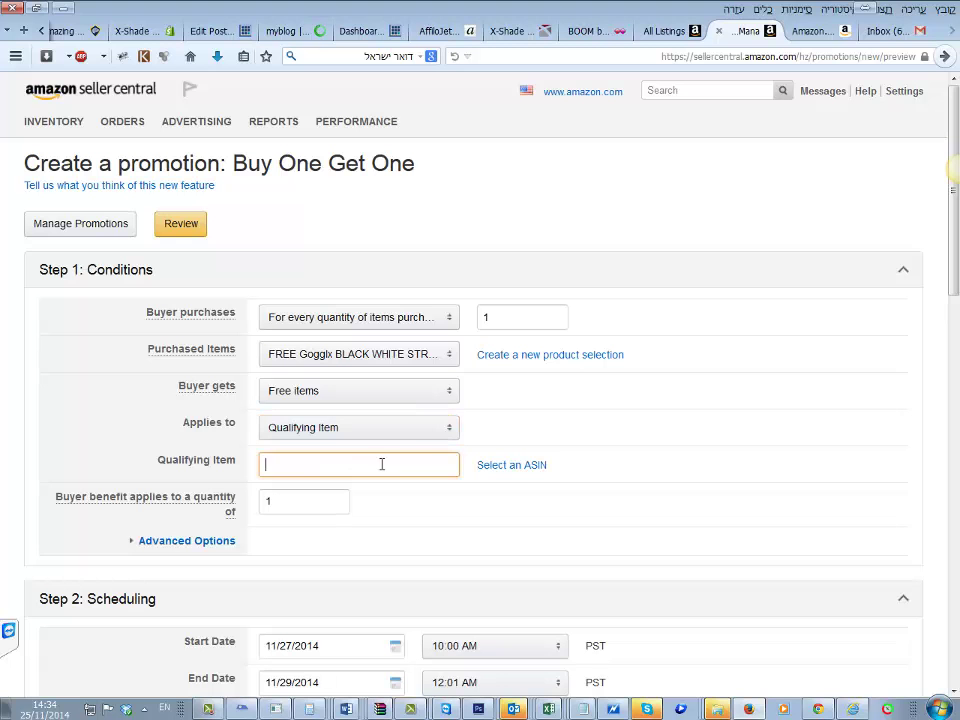
pyautogui.click(380, 432)
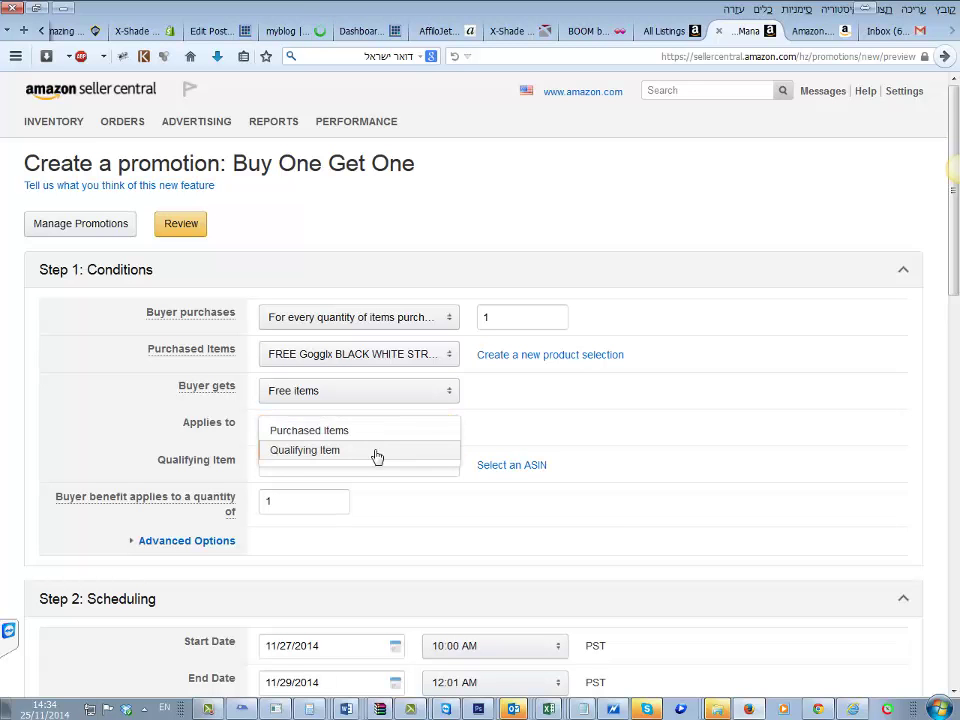
pyautogui.click(367, 431)
# Step: Set the buyer benefit quantity to 2 and submit the promotion for review
pyautogui.press('Tab')
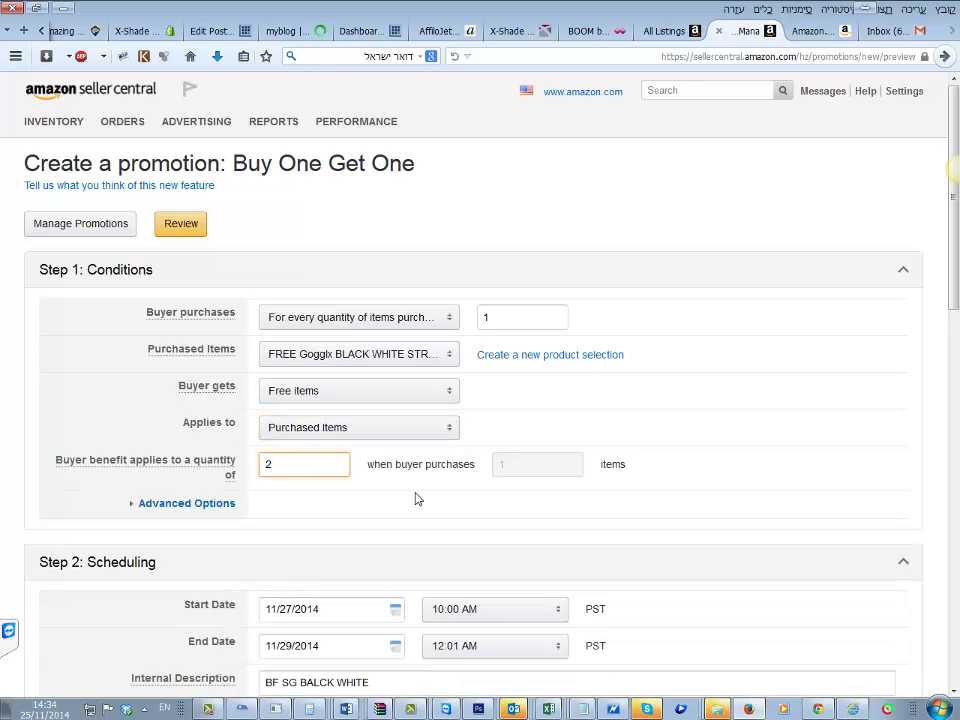
pyautogui.hotkey('alt', 'Tab')
pyautogui.hotkey('alt', 'Tab')
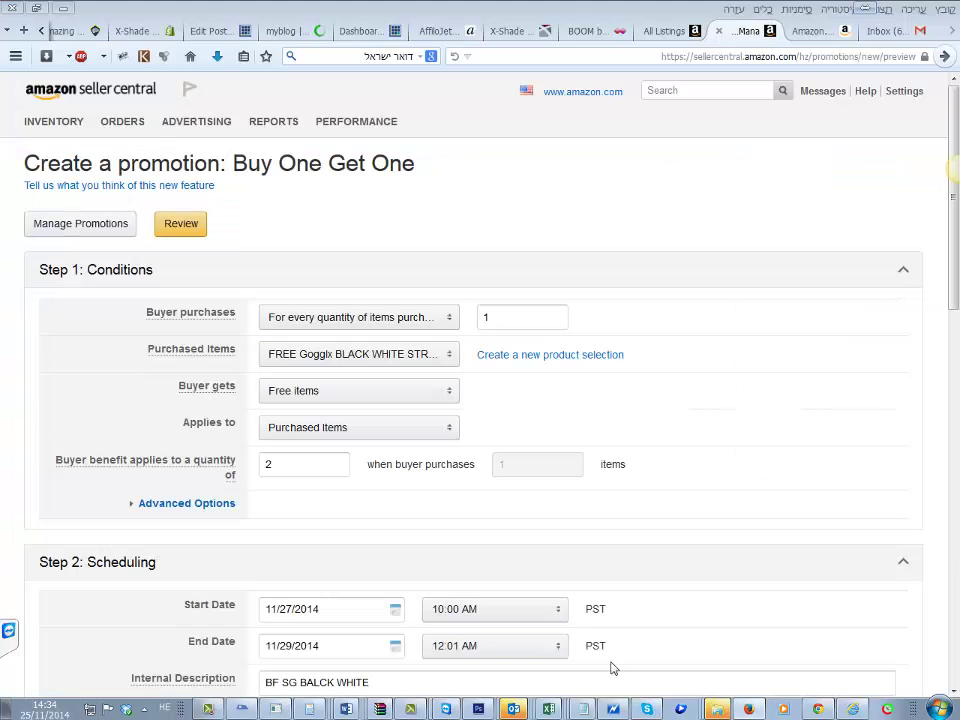
pyautogui.scroll(-10, 354, 474)
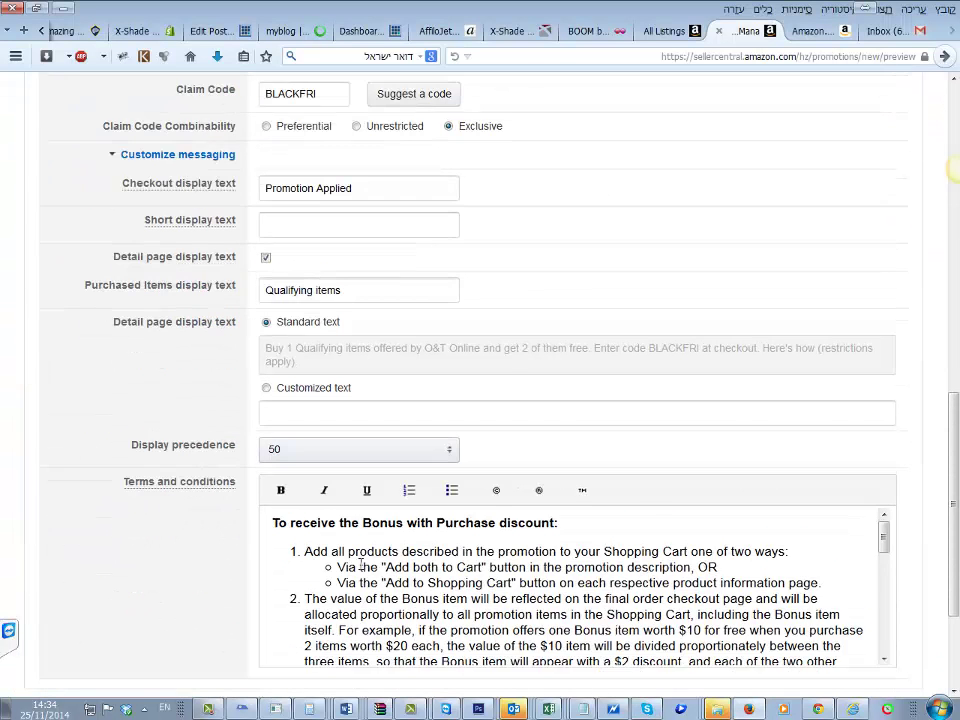
pyautogui.scroll(-10, 361, 565)
pyautogui.click(182, 546)
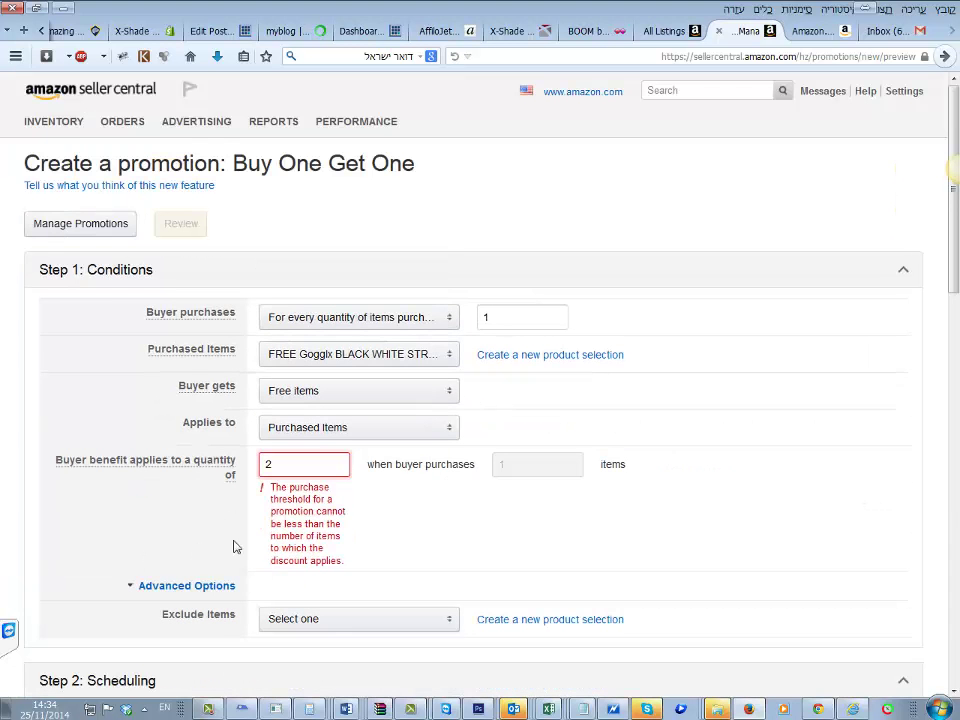
# Step: Set the buyer benefit quantity to 0 and submit the promotion for review
pyautogui.moveTo(322, 474); pyautogui.dragTo(197, 471)
pyautogui.write('0')
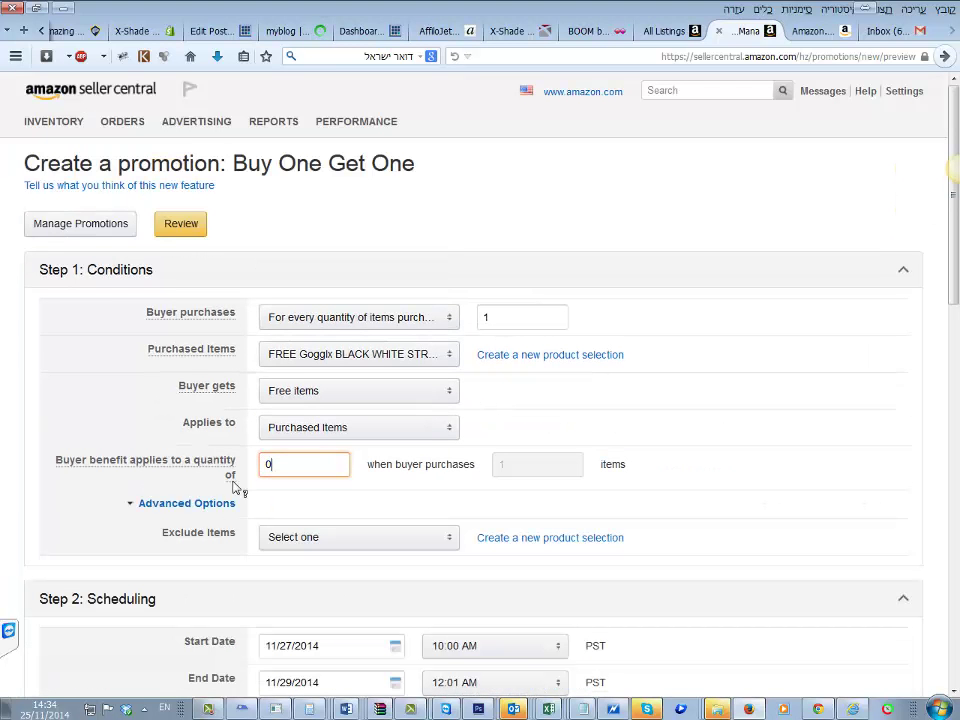
pyautogui.moveTo(240, 480)
pyautogui.scroll(-12, 611, 543)
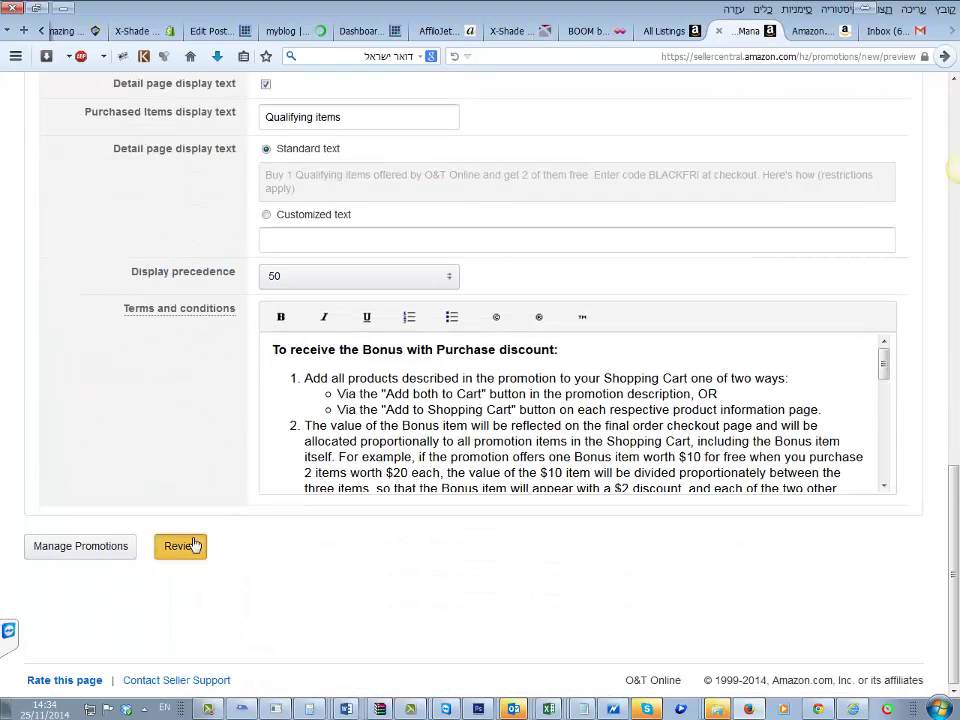
pyautogui.click(191, 545)
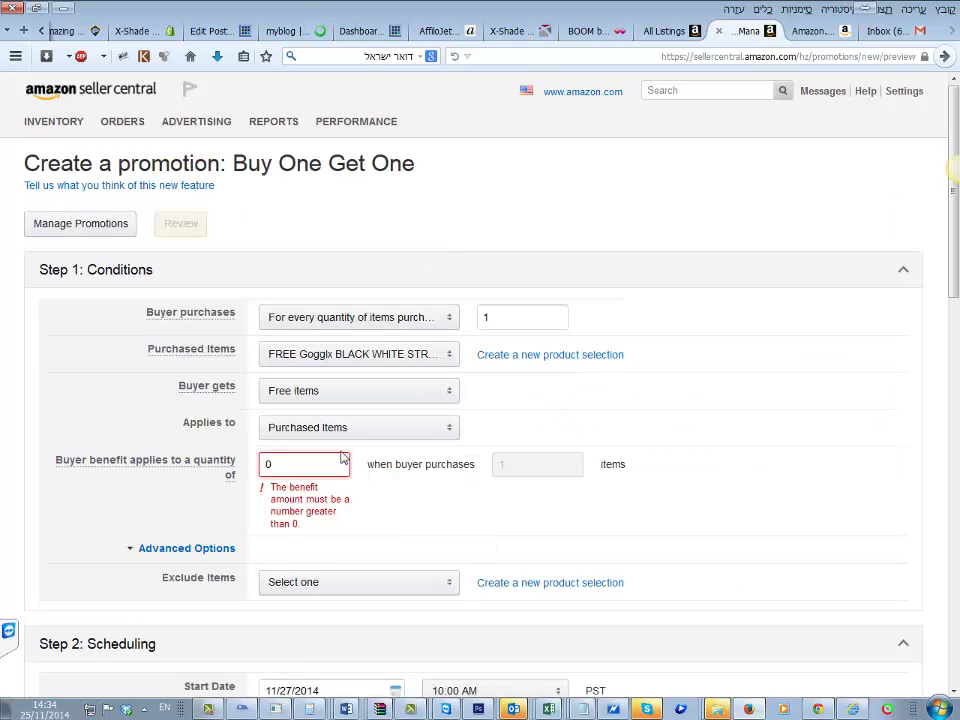
# Step: Apply the buyer benefit to a Qualifying Item and try to choose its ASIN with the product selector
pyautogui.click(335, 430)
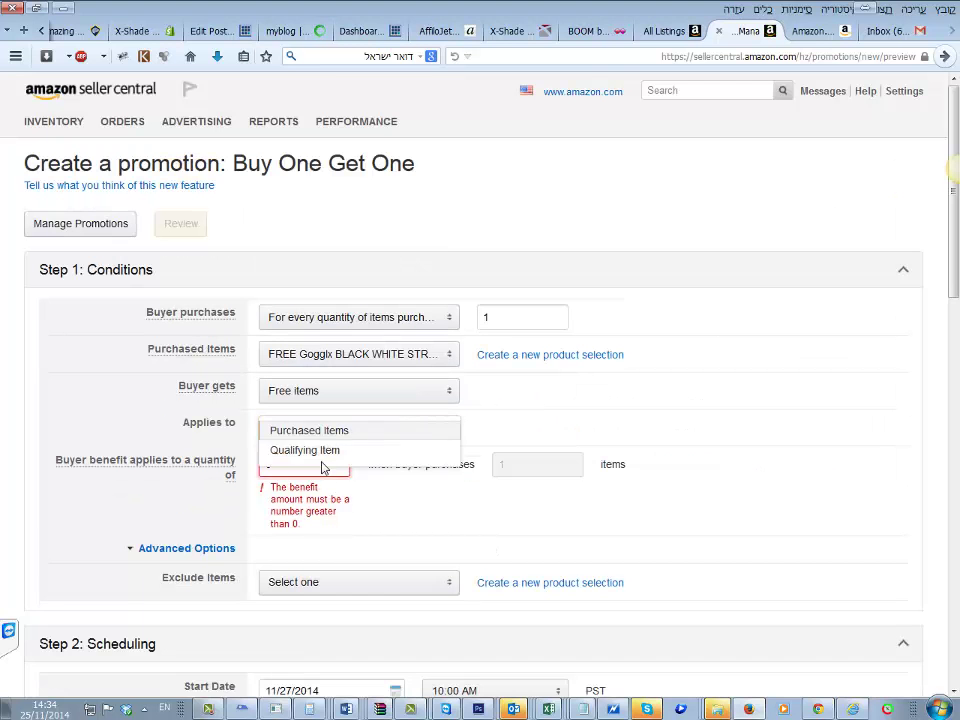
pyautogui.click(321, 452)
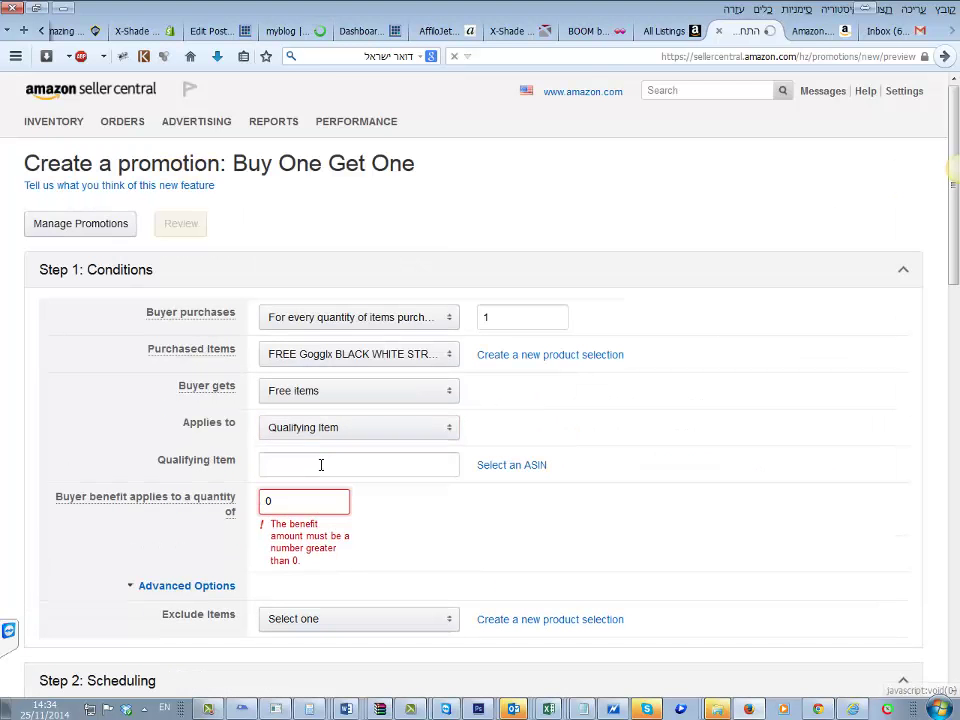
pyautogui.click(511, 472)
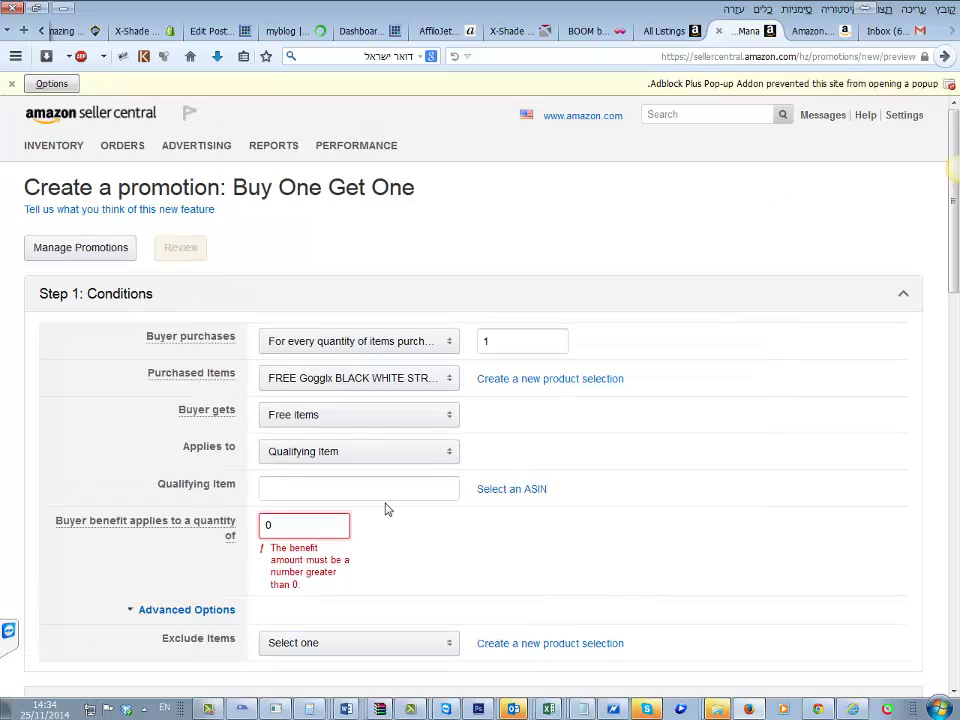
pyautogui.click(373, 490)
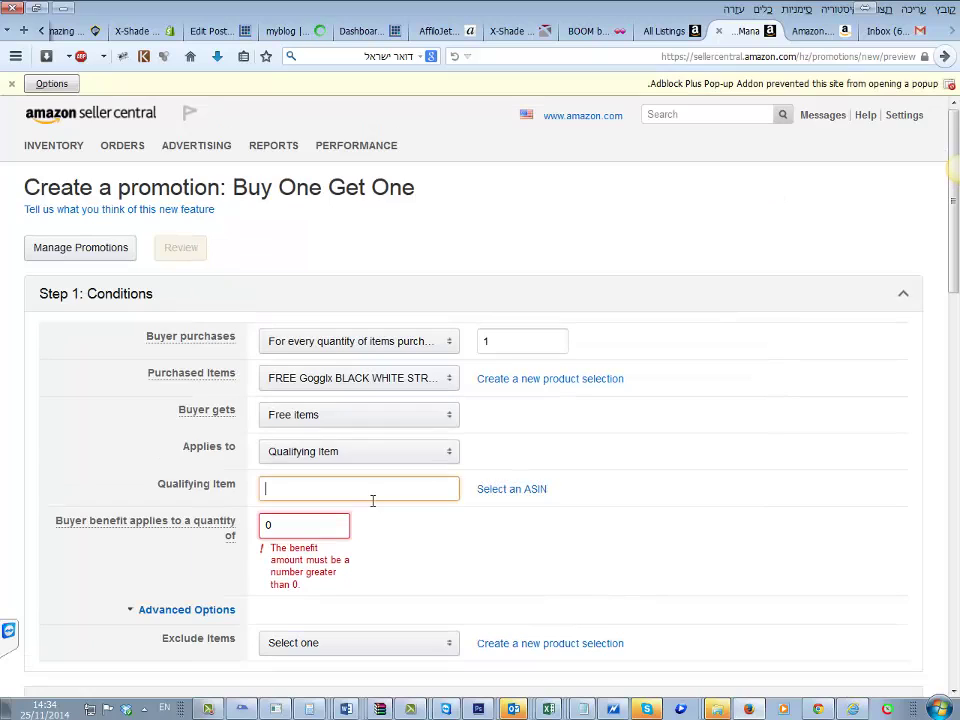
# Step: Switch to the Amazon store page, search for GOGGLX and open the GogglX swimming goggles listing
pyautogui.click(816, 31)
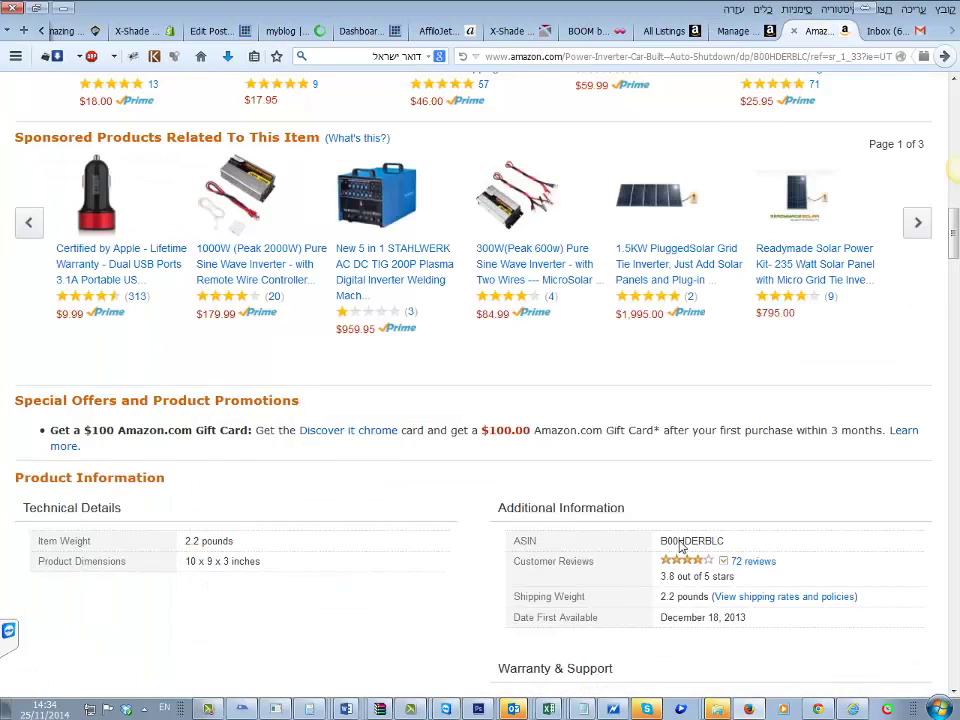
pyautogui.scroll(15, 680, 548)
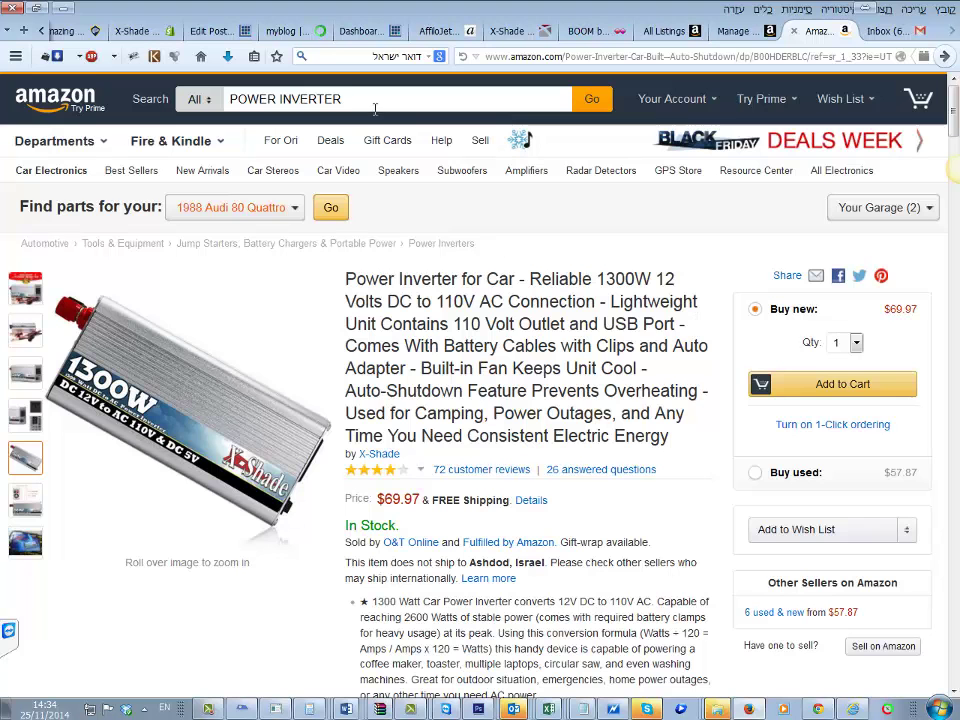
pyautogui.tripleClick(371, 101)
pyautogui.write('GOGGLX')
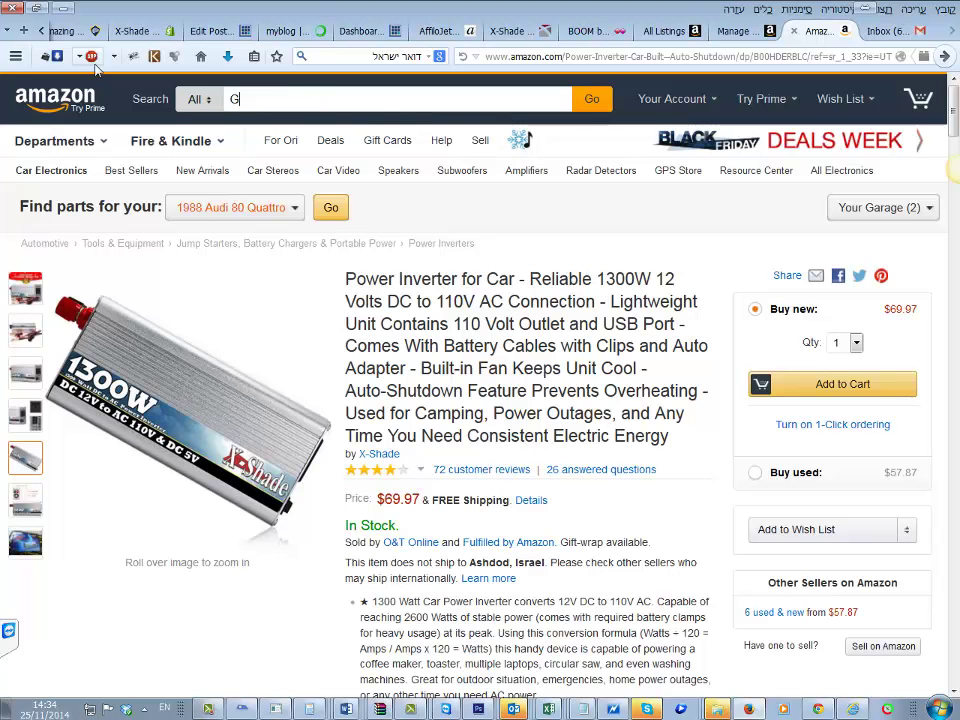
pyautogui.press('Return')
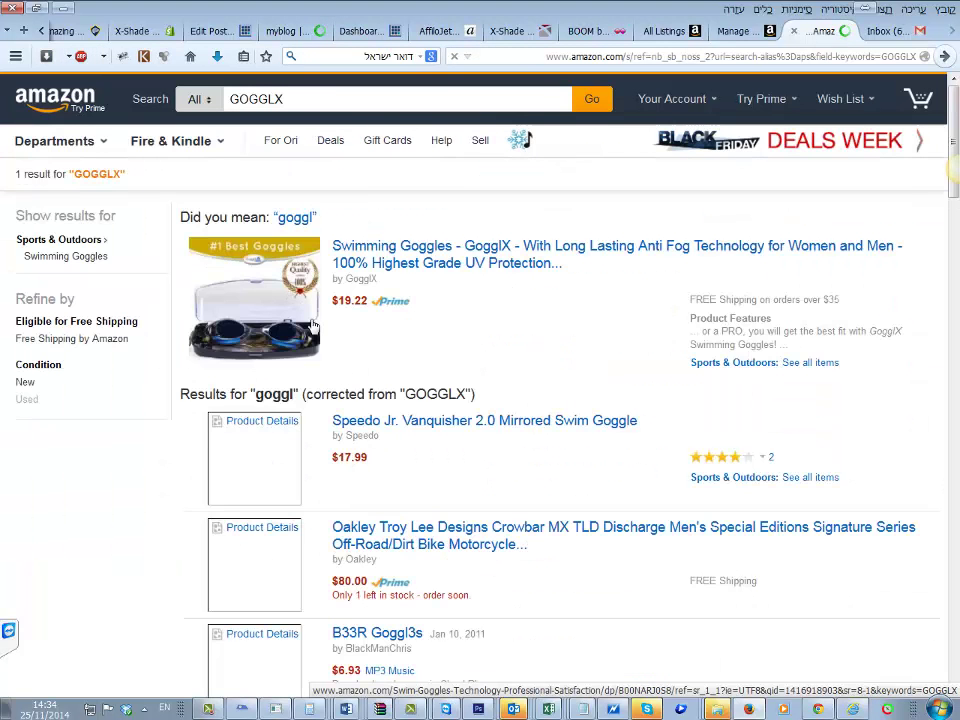
pyautogui.click(406, 266)
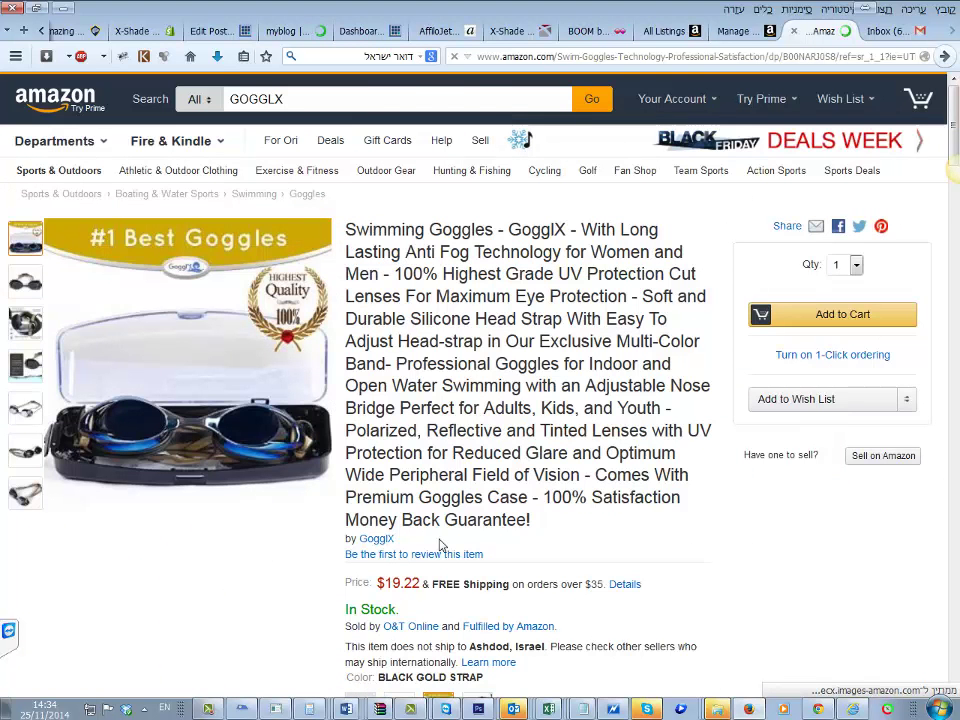
# Step: Choose the BLACK WHITE STRAP colour of the goggles and copy its ASIN from the Product Details
pyautogui.scroll(-3, 440, 550)
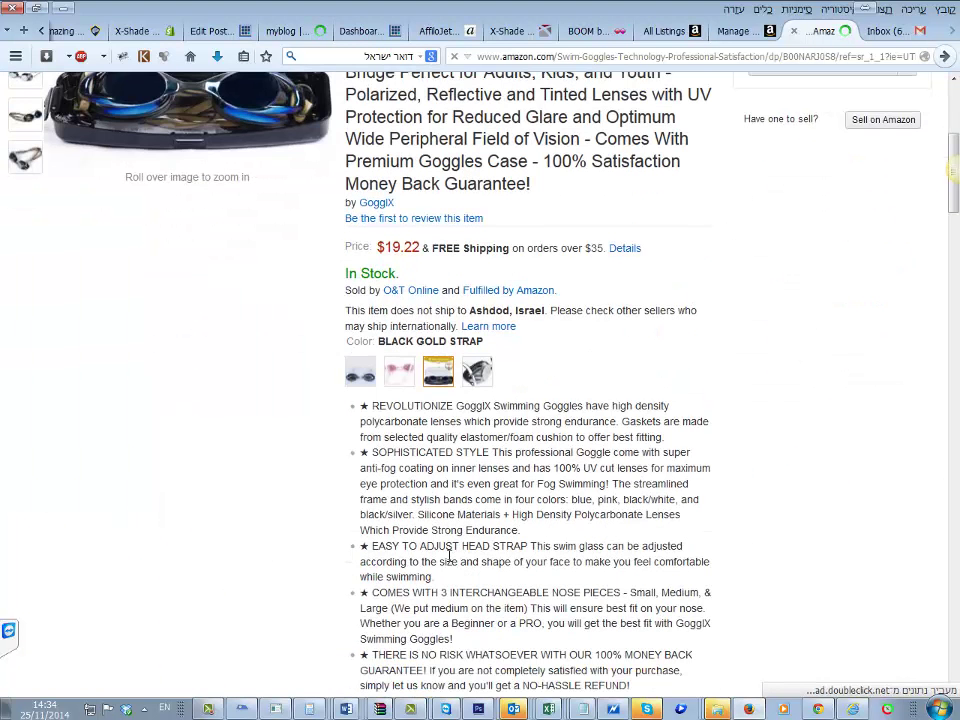
pyautogui.click(477, 374)
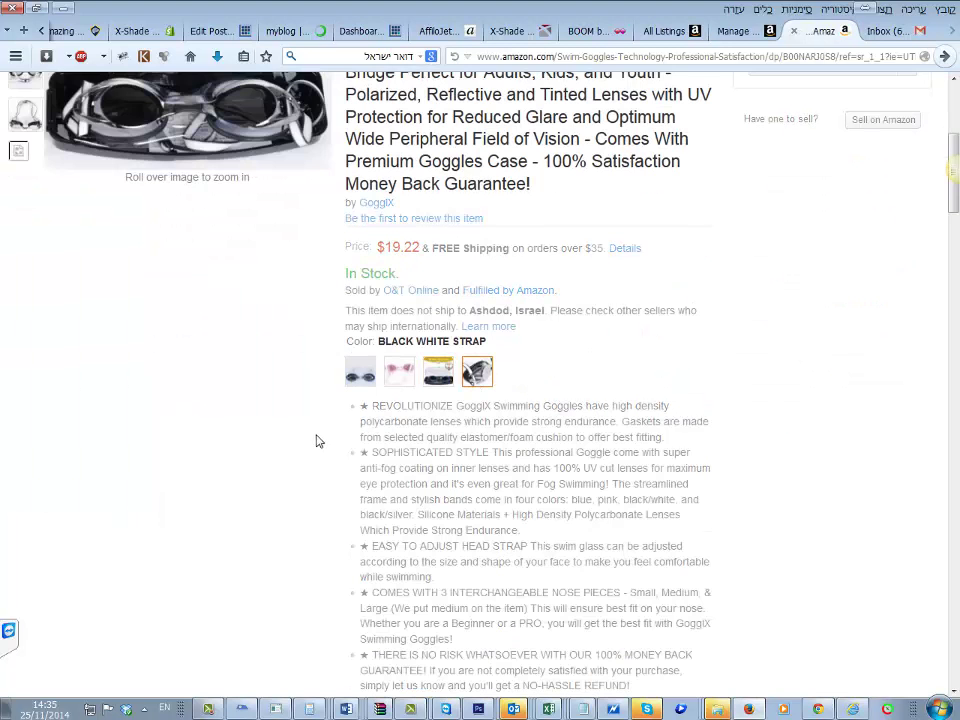
pyautogui.scroll(3, 280, 470)
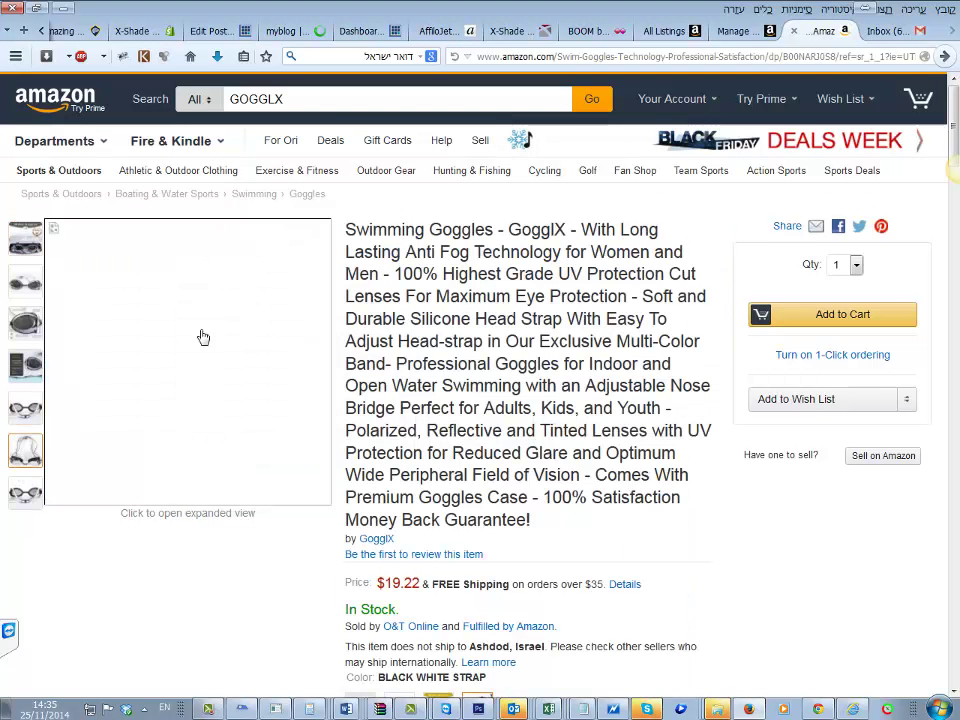
pyautogui.moveTo(101, 301)
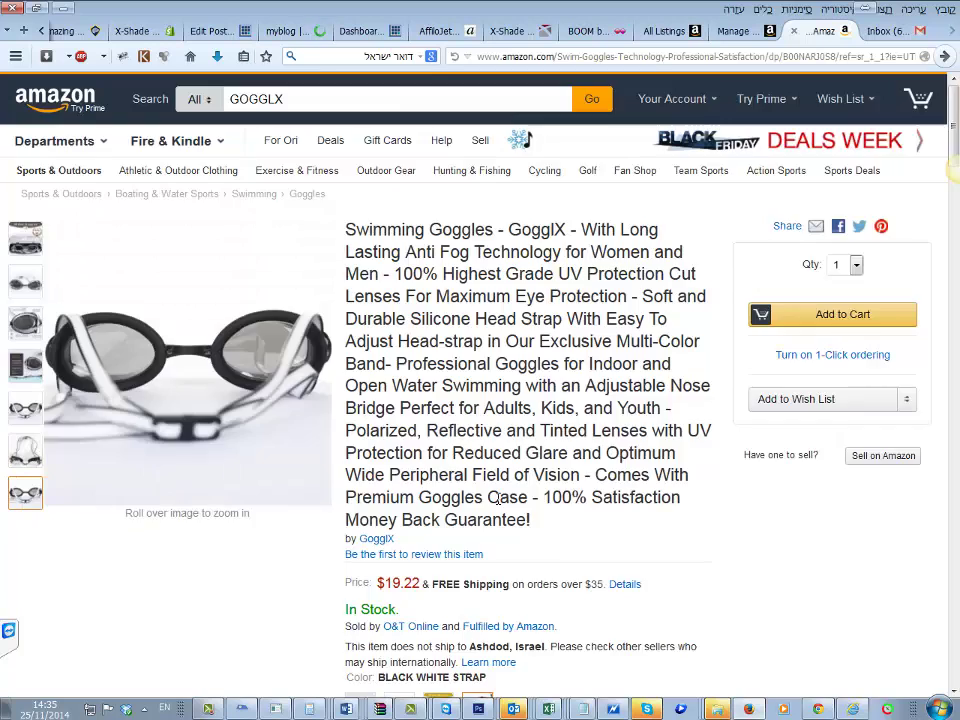
pyautogui.scroll(-15, 481, 514)
pyautogui.scroll(-3, 481, 514)
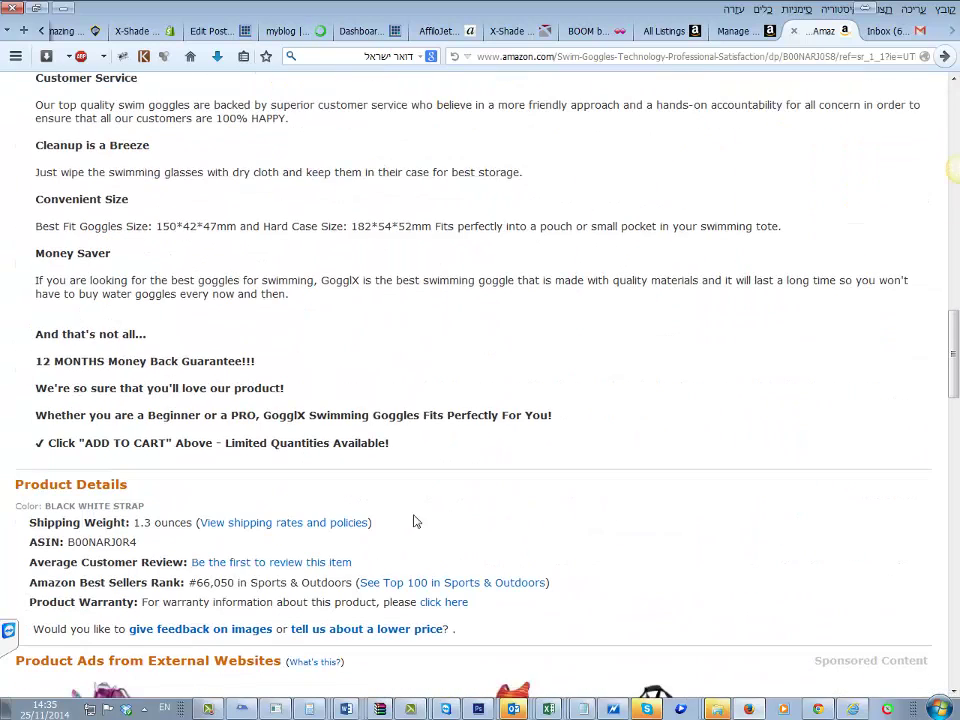
pyautogui.doubleClick(128, 545)
pyautogui.hotkey('ctrl', 'c')
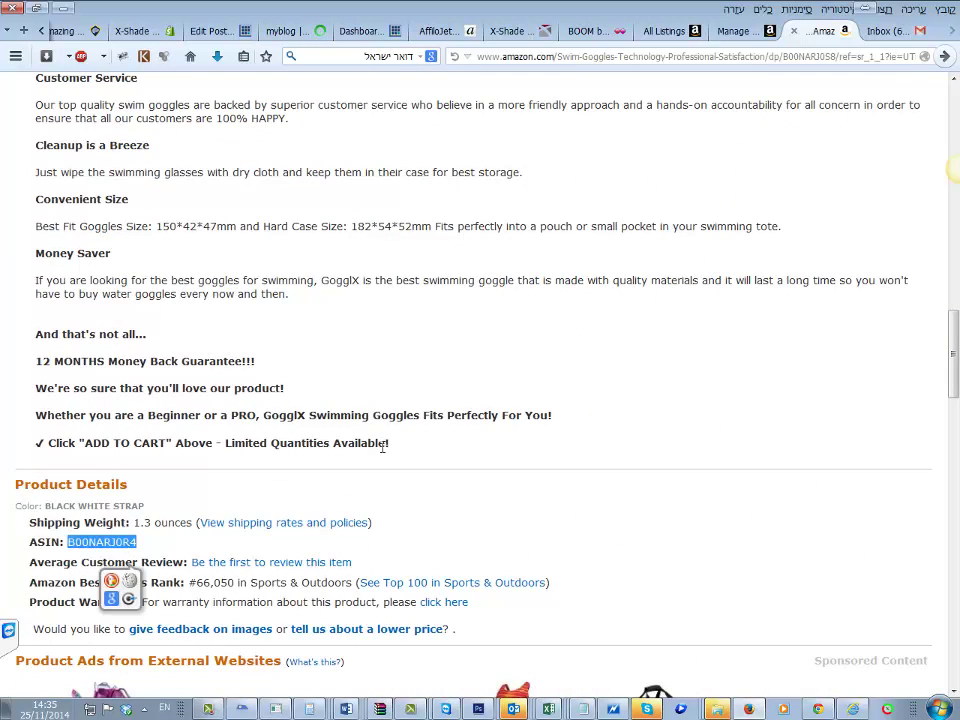
# Step: Back in the promotion form, enter B00NARJ0R4 as the Qualifying Item and set the buyer benefit quantity to 1
pyautogui.click(728, 32)
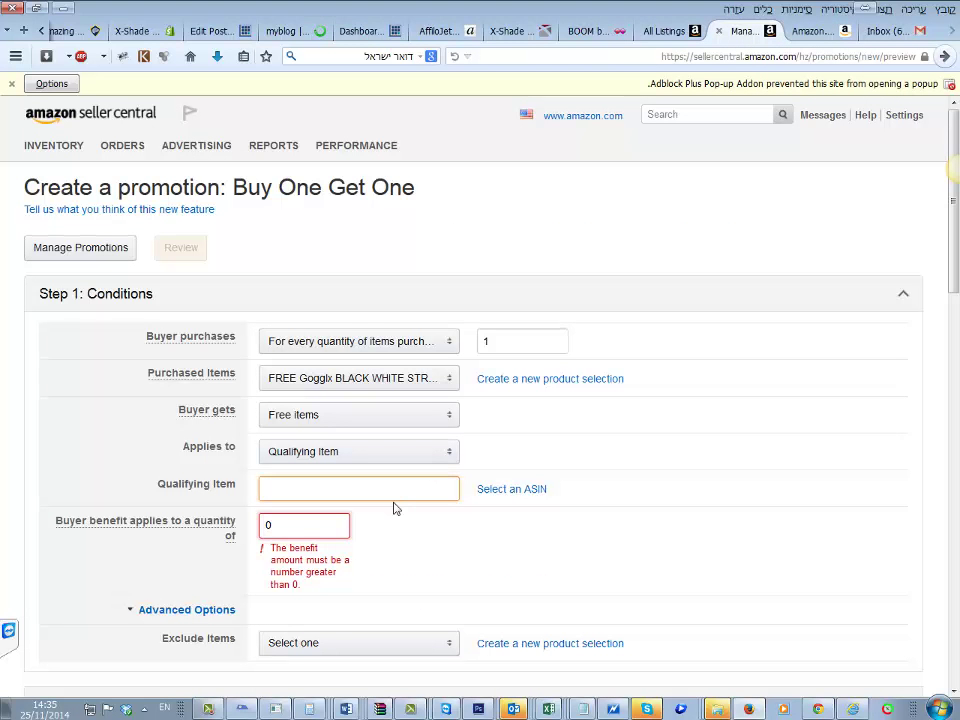
pyautogui.hotkey('ctrl', 'v')
pyautogui.doubleClick(313, 535)
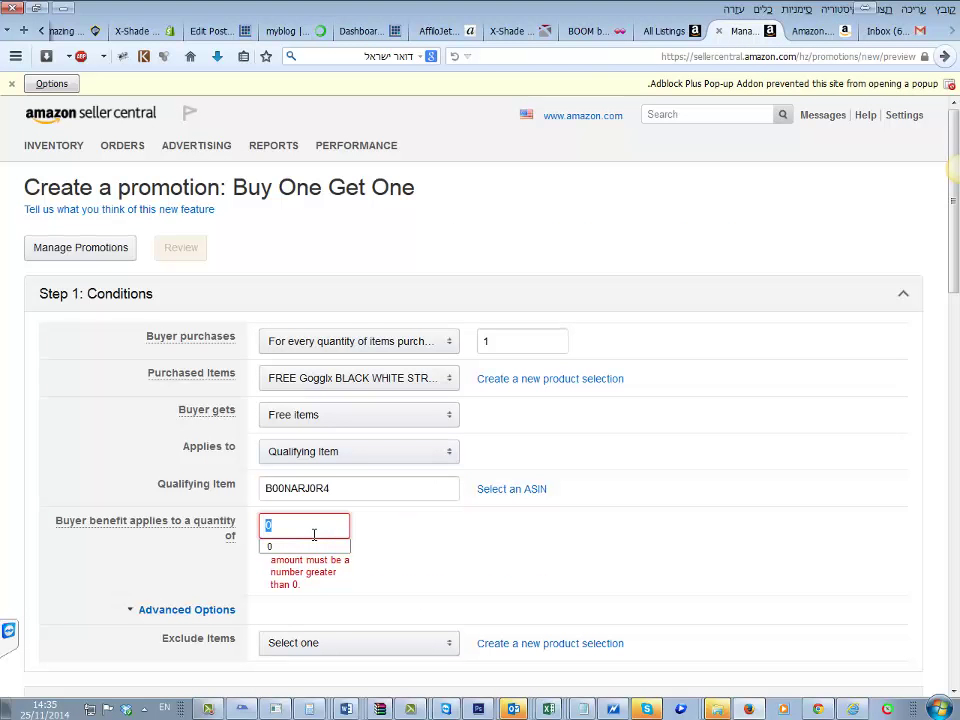
pyautogui.write('1')
pyautogui.click(508, 490)
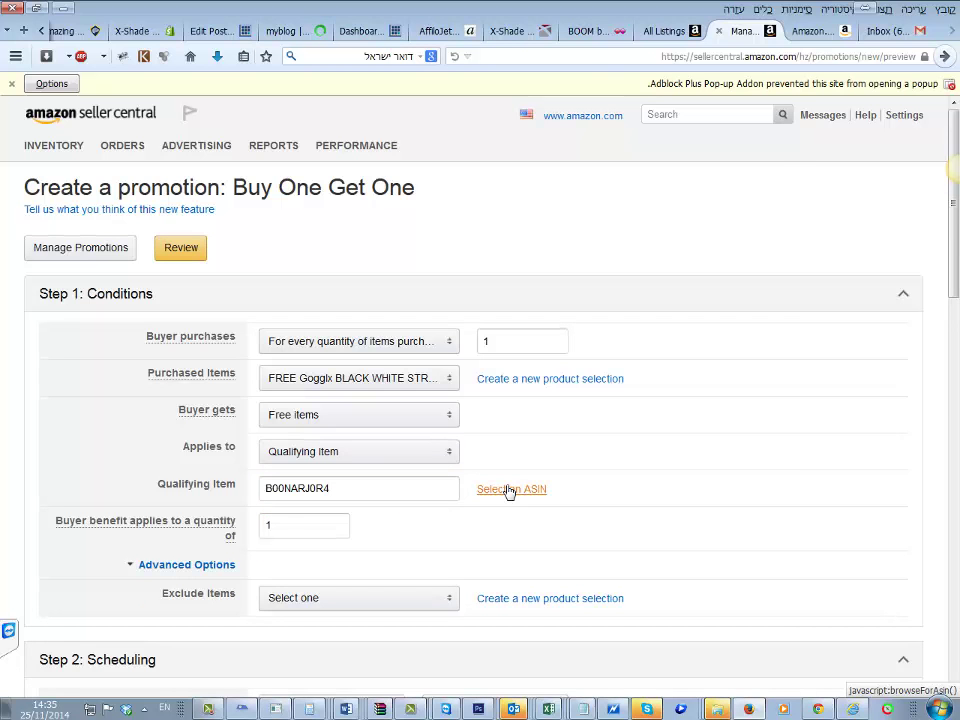
pyautogui.click(508, 490)
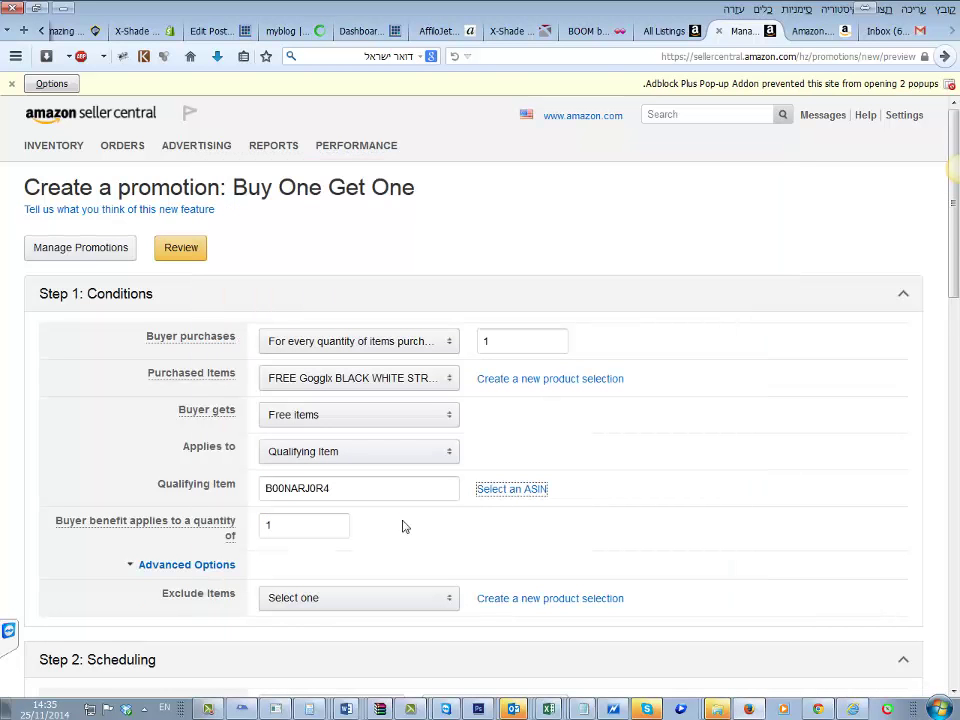
# Step: Check the claim code and messaging options and the Qualifying Item entry, and submit the promotion for review
pyautogui.scroll(-10, 403, 527)
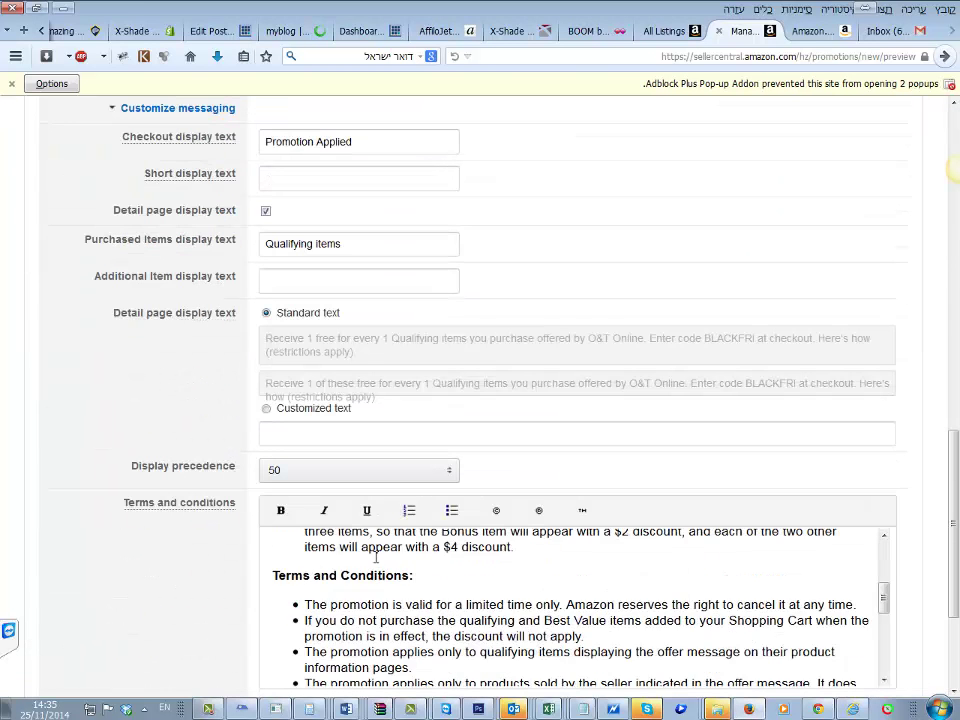
pyautogui.scroll(-3, 375, 555)
pyautogui.scroll(-2, 251, 561)
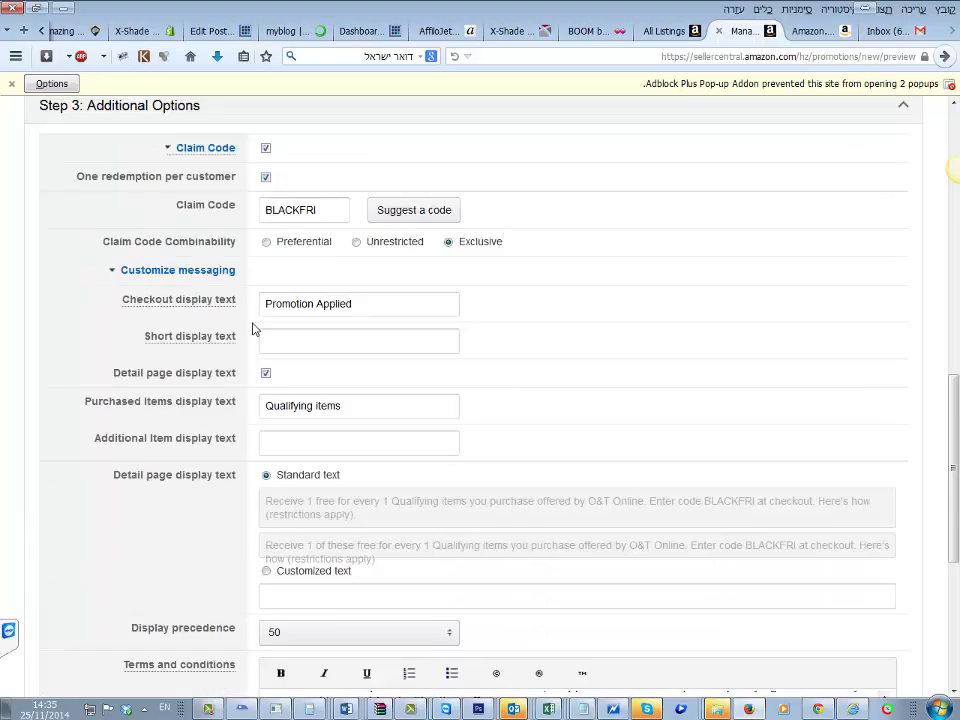
pyautogui.scroll(10, 253, 328)
pyautogui.scroll(3, 344, 384)
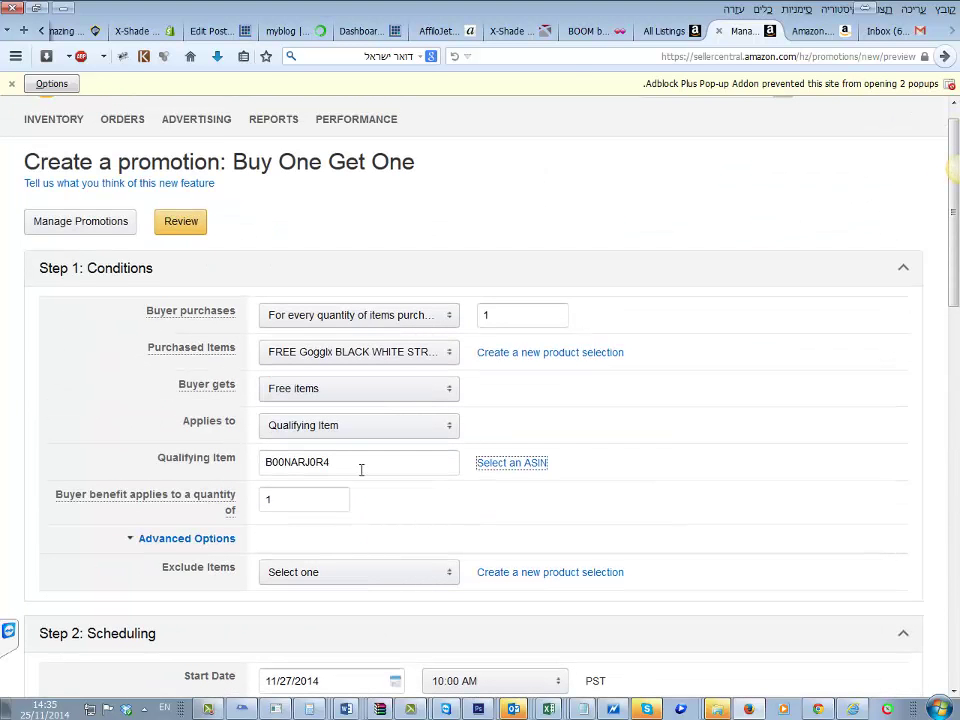
pyautogui.moveTo(361, 470); pyautogui.dragTo(242, 463)
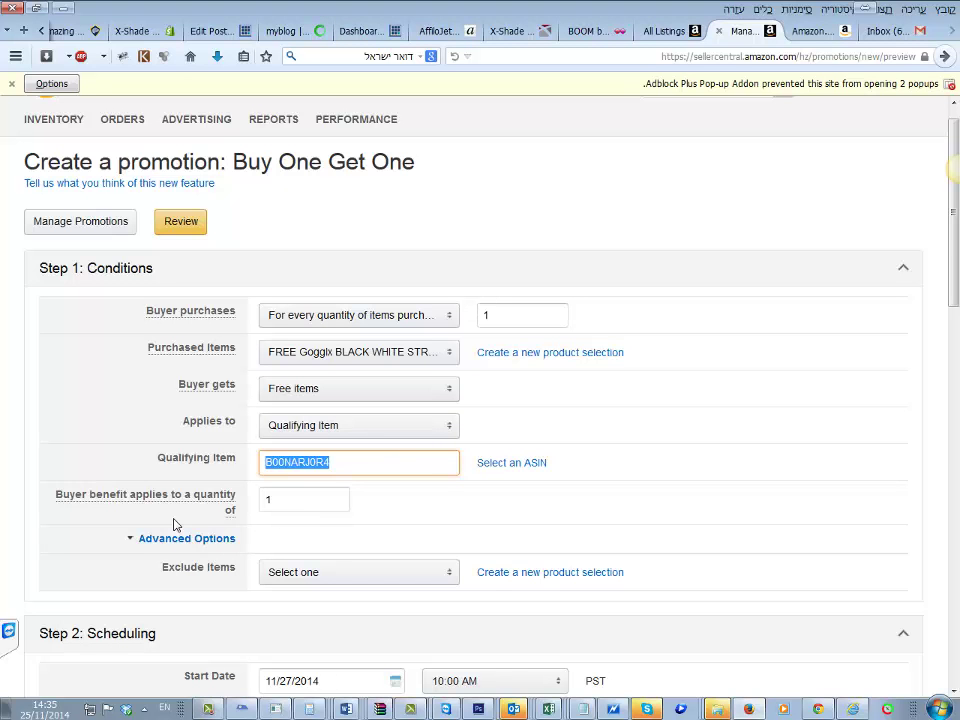
pyautogui.scroll(-20, 173, 524)
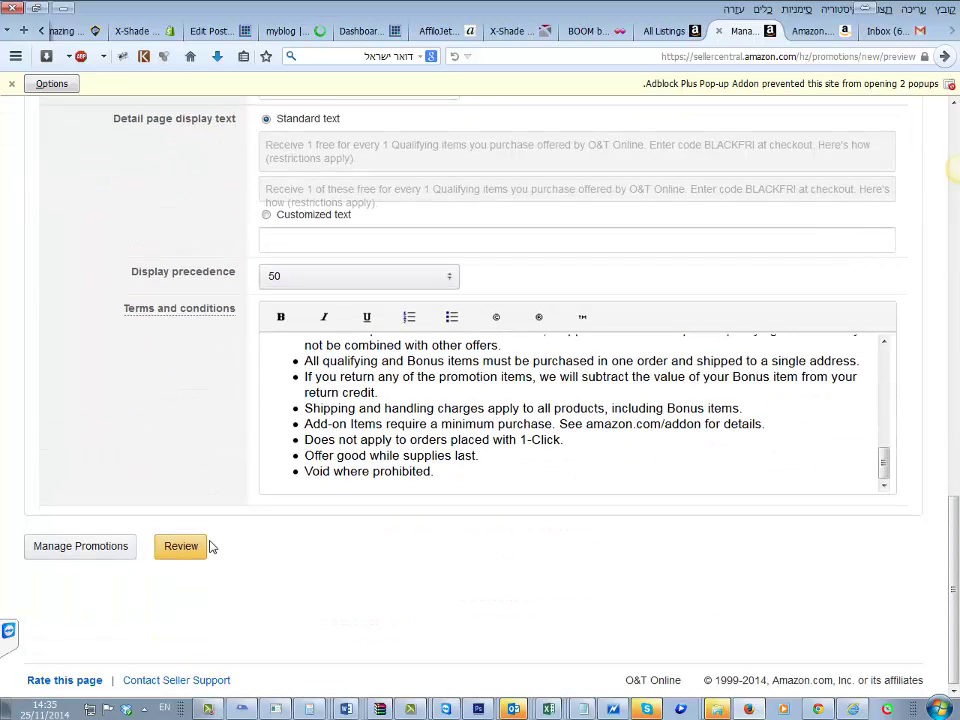
pyautogui.click(205, 546)
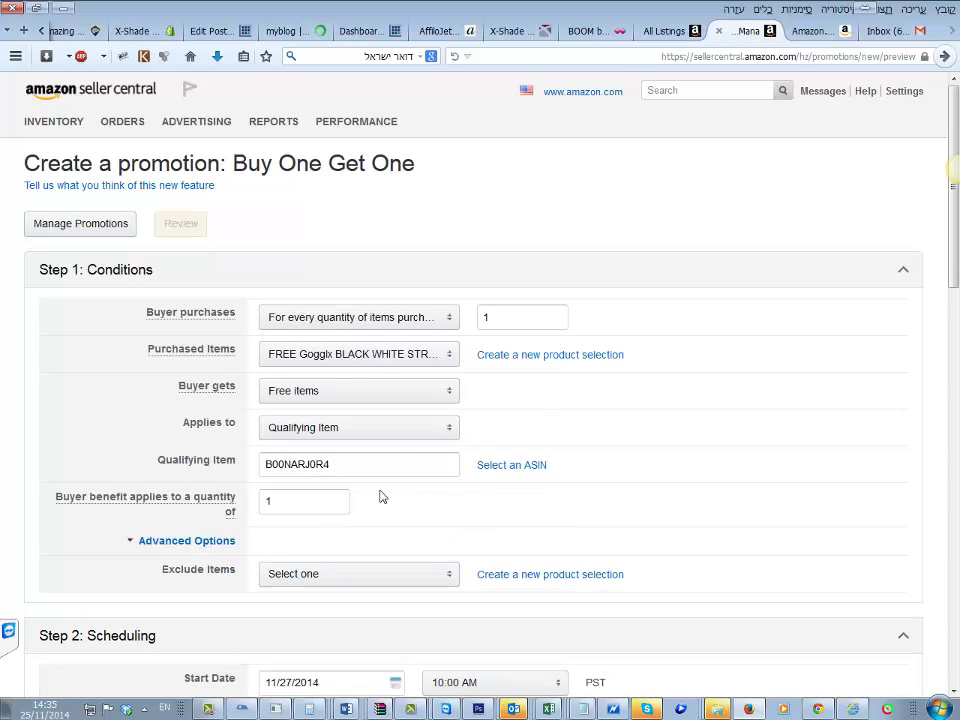
# Step: Dismiss the incoming call notification and set the Additional Item display text to "Friday Giveaway", keeping the detail page display text enabled
pyautogui.scroll(-8, 396, 464)
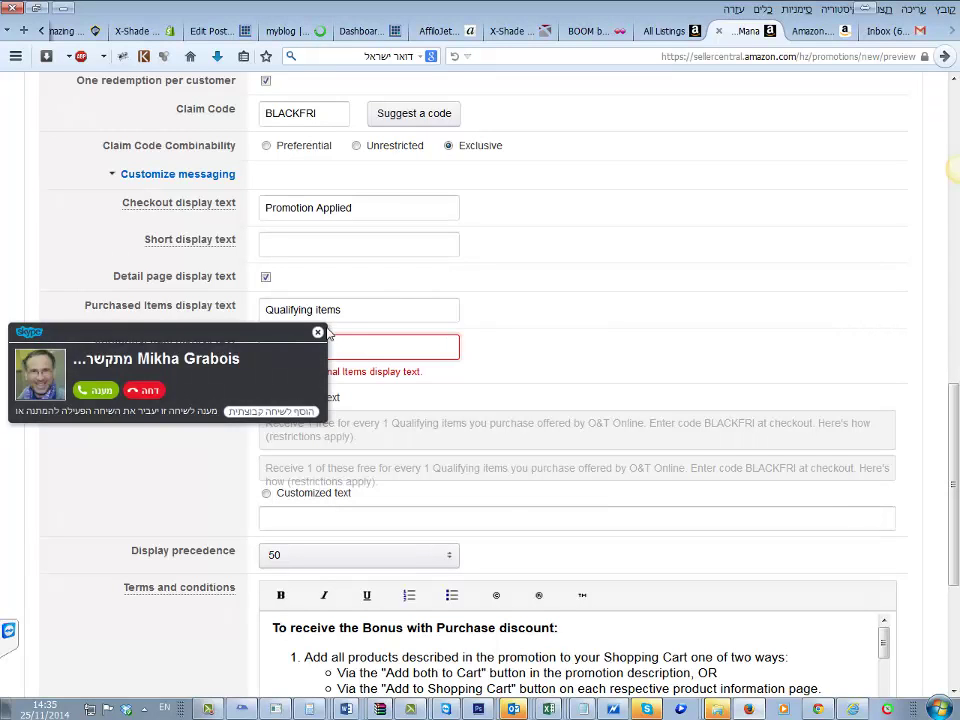
pyautogui.click(316, 333)
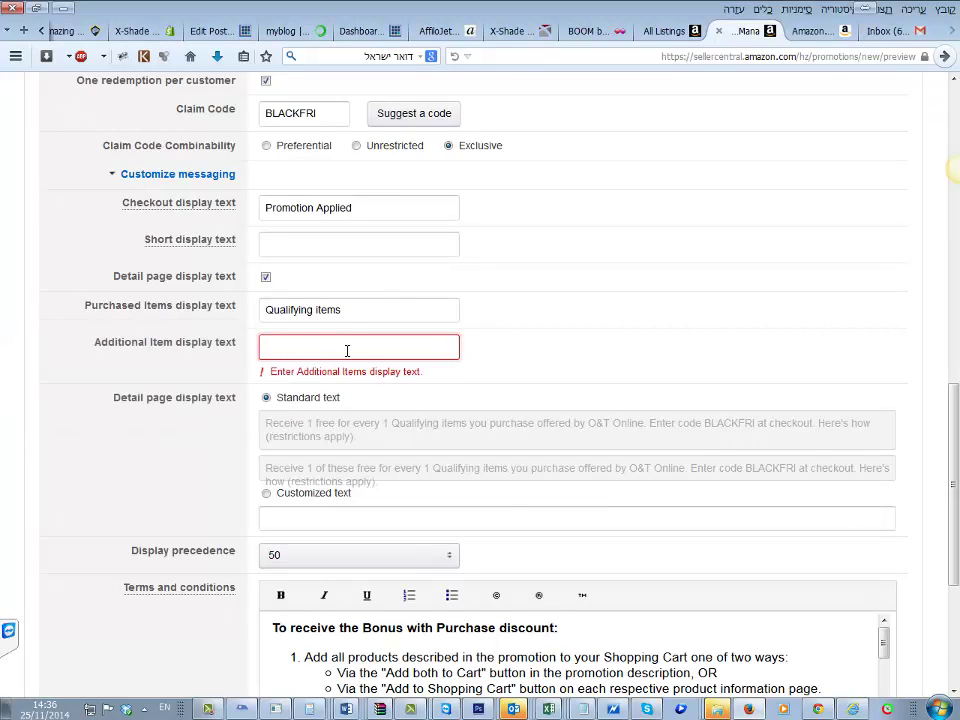
pyautogui.click(266, 280)
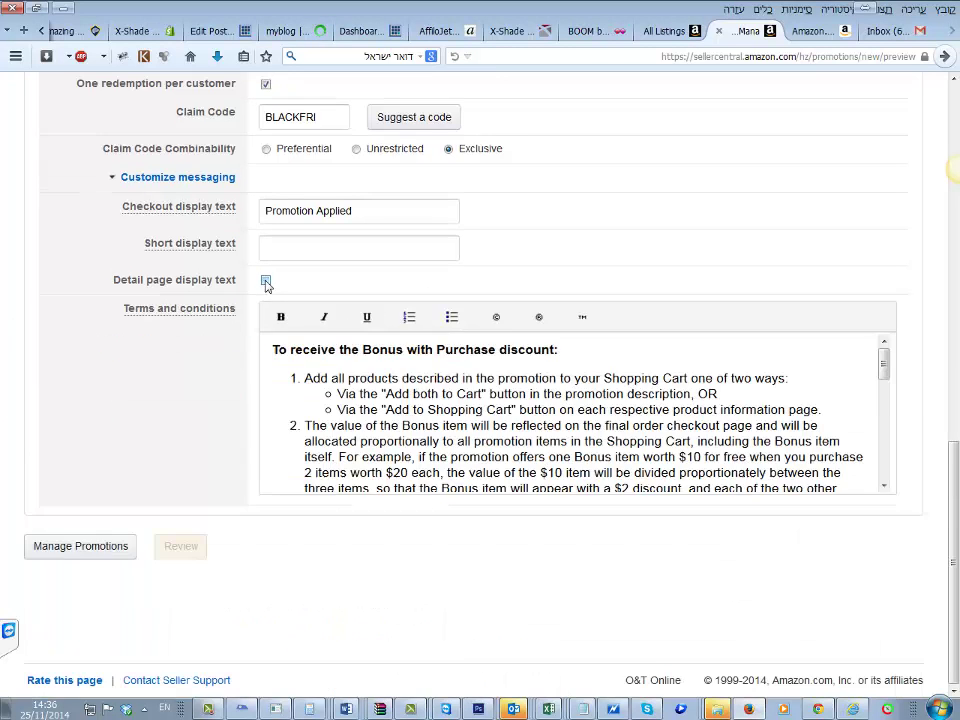
pyautogui.click(266, 280)
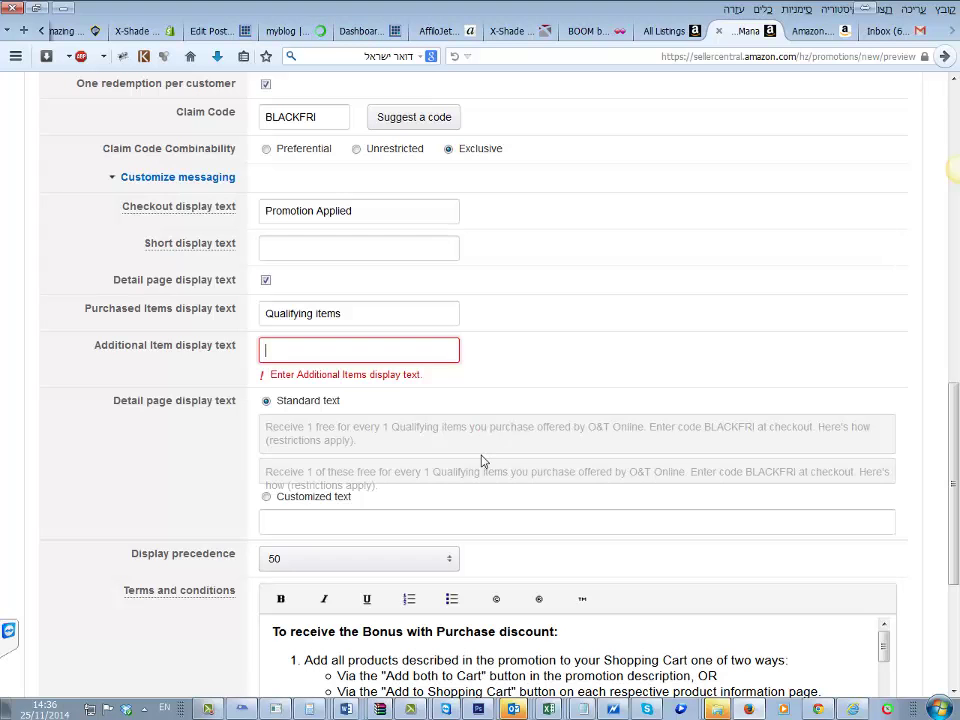
pyautogui.write('GRE')
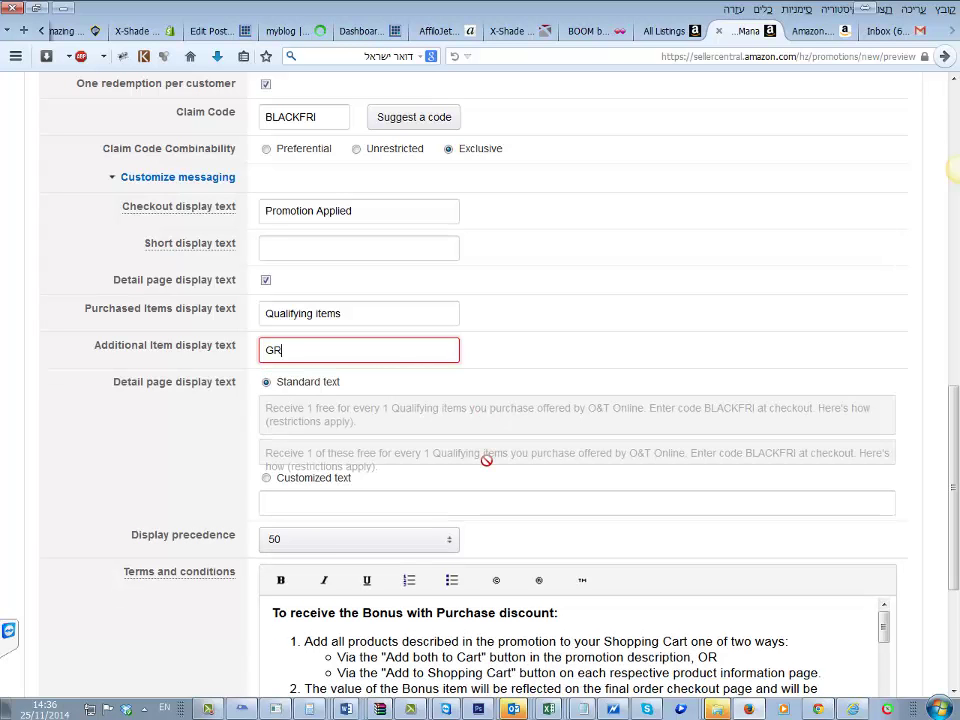
pyautogui.press('BackSpace')
pyautogui.press('BackSpace')
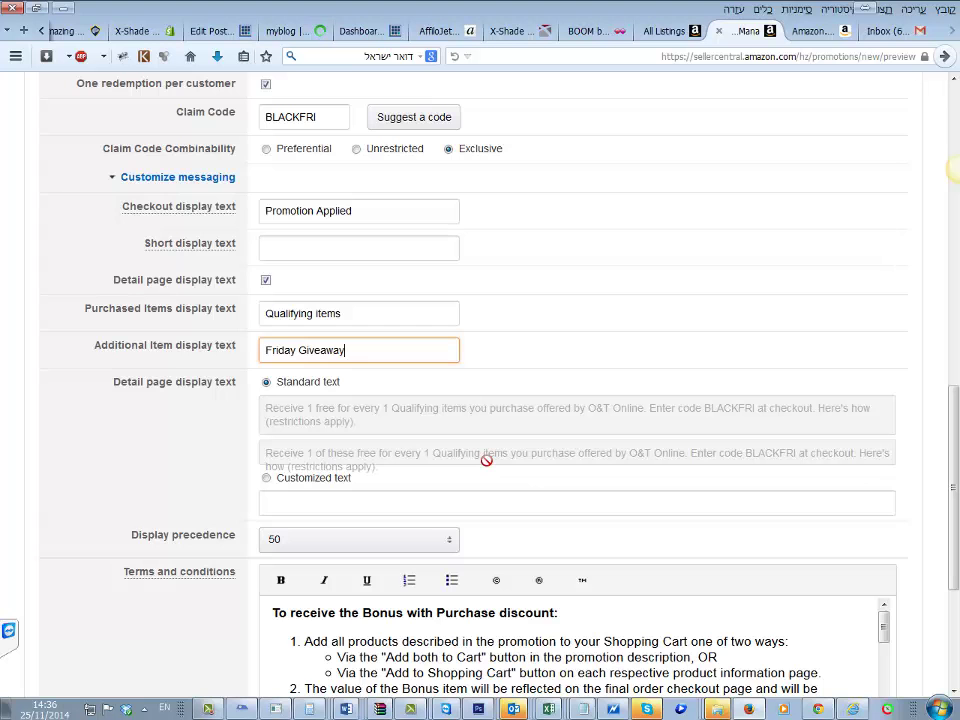
# Step: Submit the promotion for review again and check the Applies to condition in the review summary
pyautogui.scroll(-3, 480, 456)
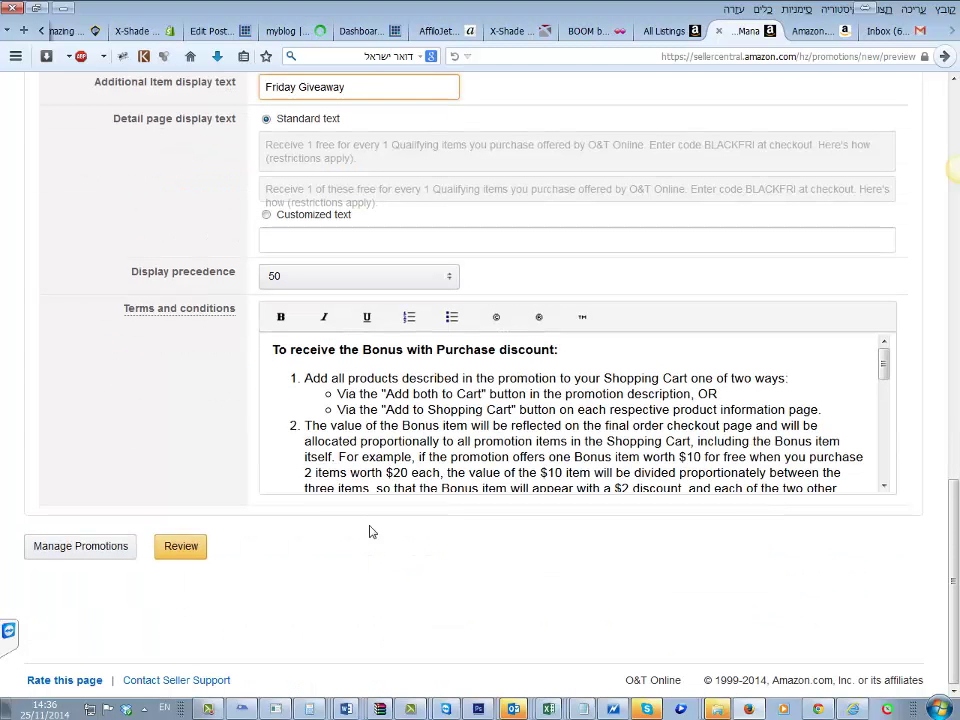
pyautogui.click(196, 550)
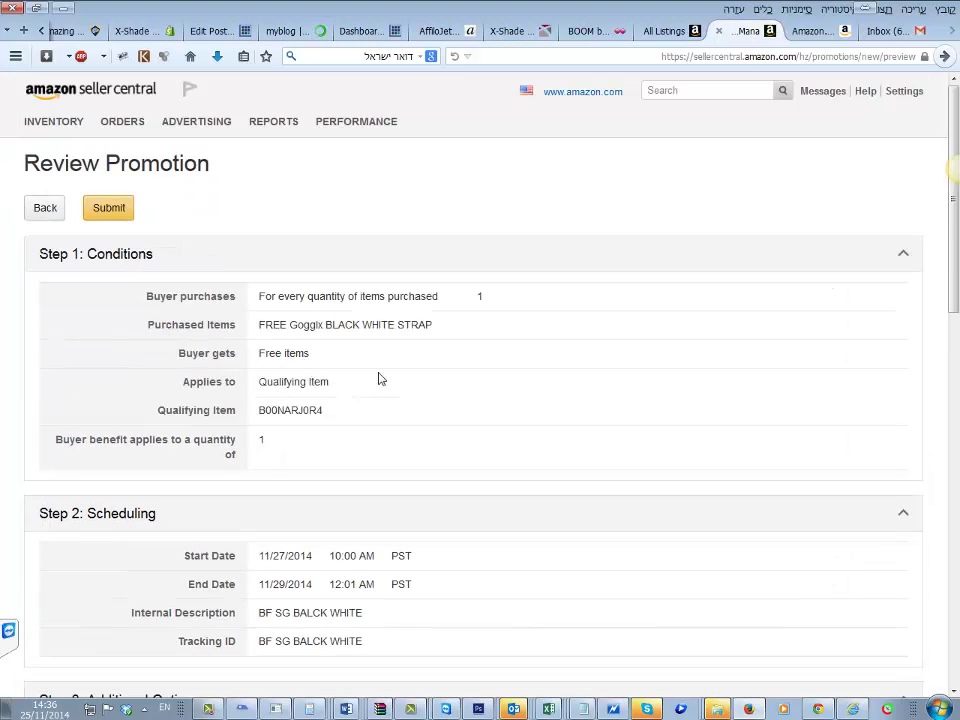
pyautogui.tripleClick(270, 389)
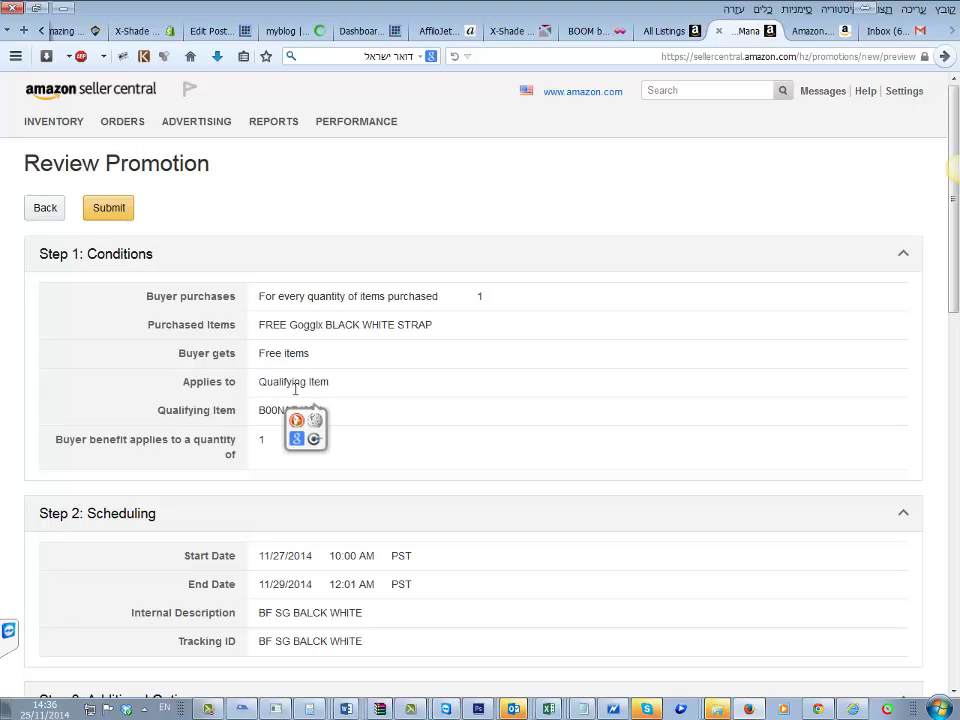
pyautogui.moveTo(279, 389); pyautogui.dragTo(318, 388)
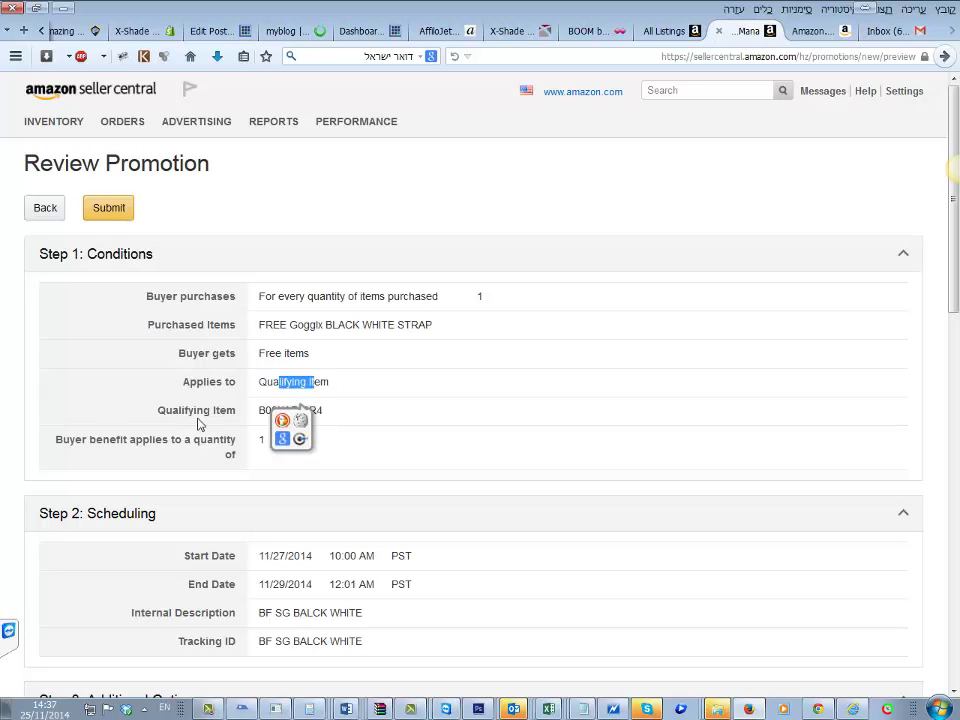
# Step: Copy the Qualifying Item ASIN from the review summary, check the remaining promotion options and return to the promotion form
pyautogui.click(250, 416)
pyautogui.doubleClick(282, 409)
pyautogui.hotkey('ctrl', 'c')
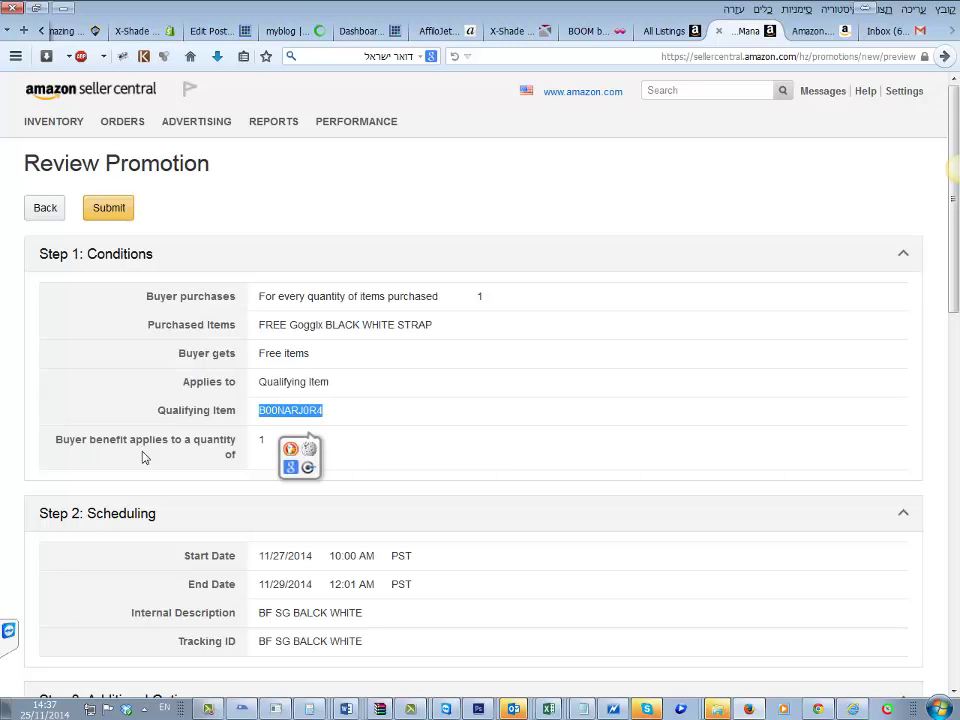
pyautogui.click(266, 437)
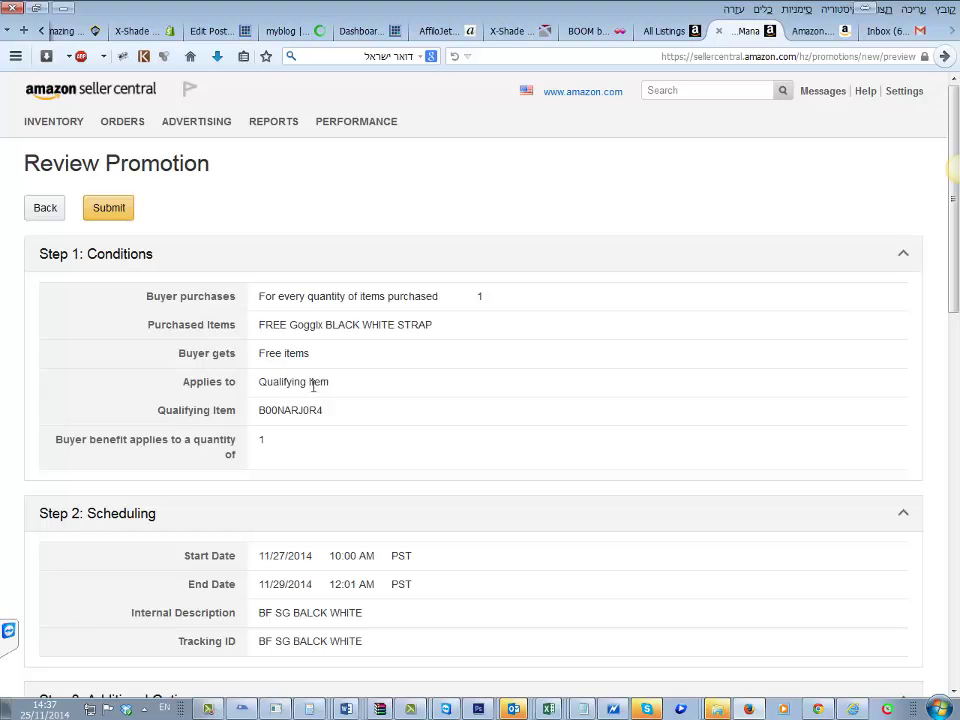
pyautogui.scroll(-5, 313, 386)
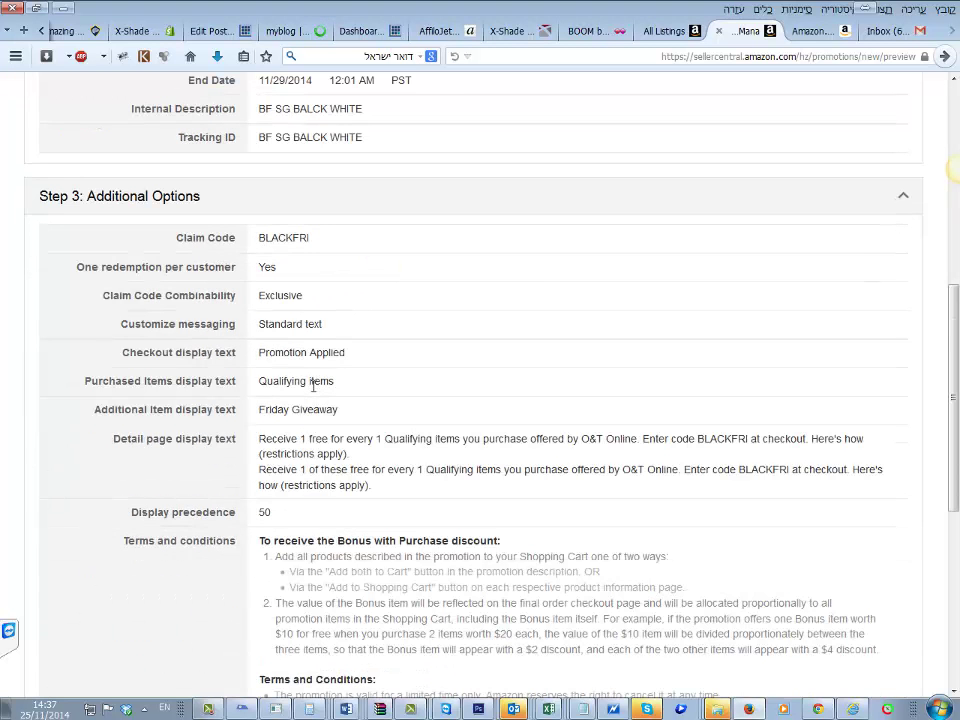
pyautogui.scroll(-5, 313, 386)
pyautogui.click(39, 556)
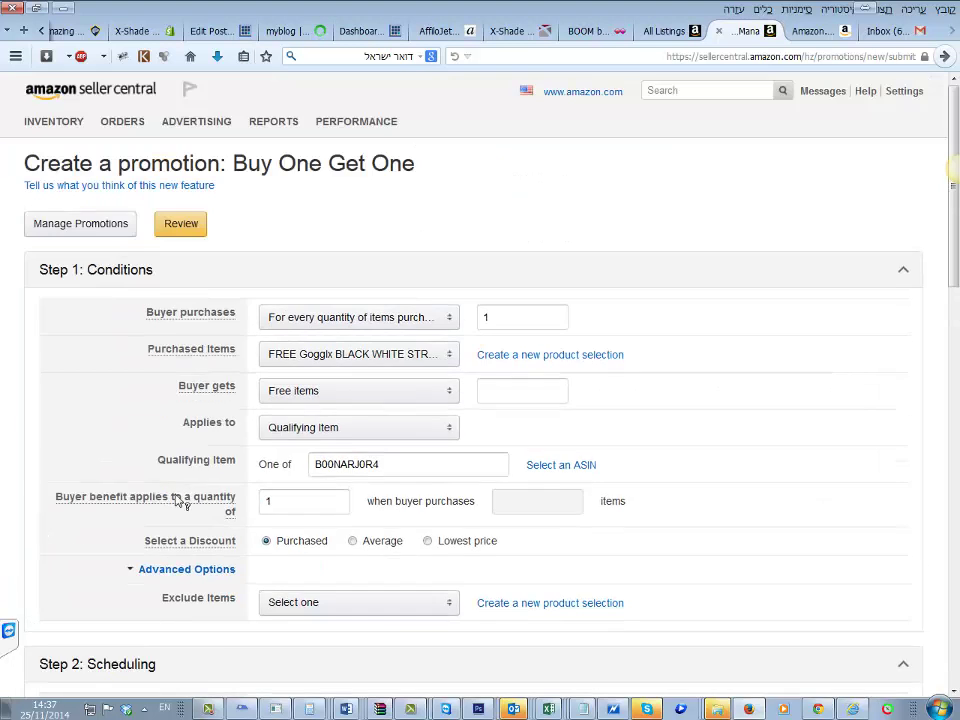
# Step: Make the promotion apply to Purchased Items, with a buyer benefit quantity of 1
pyautogui.scroll(-3, 456, 561)
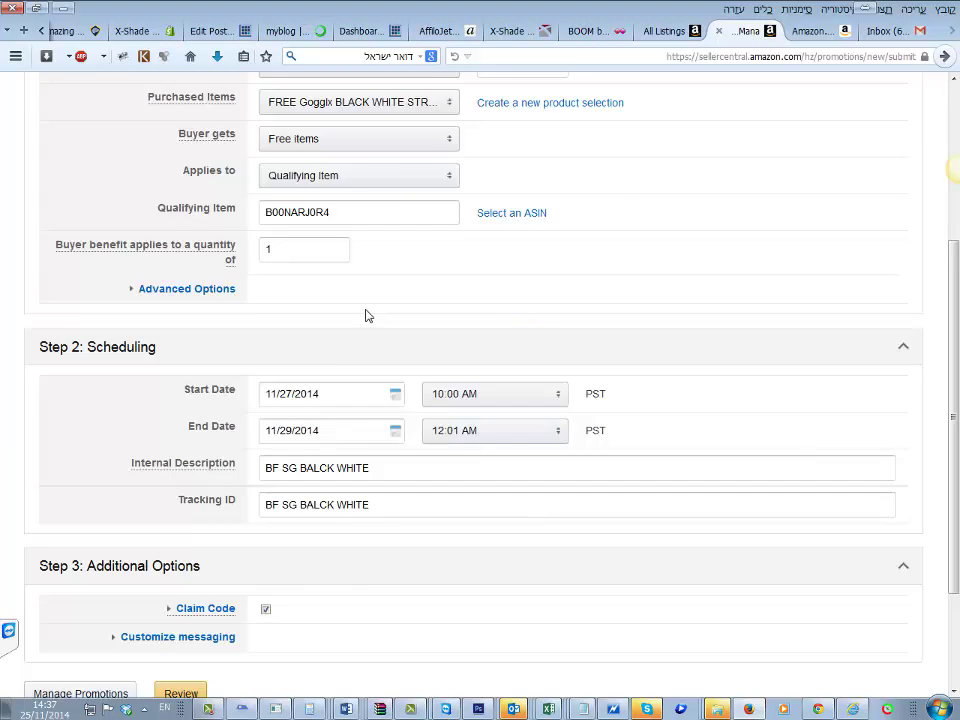
pyautogui.scroll(3, 368, 313)
pyautogui.click(350, 428)
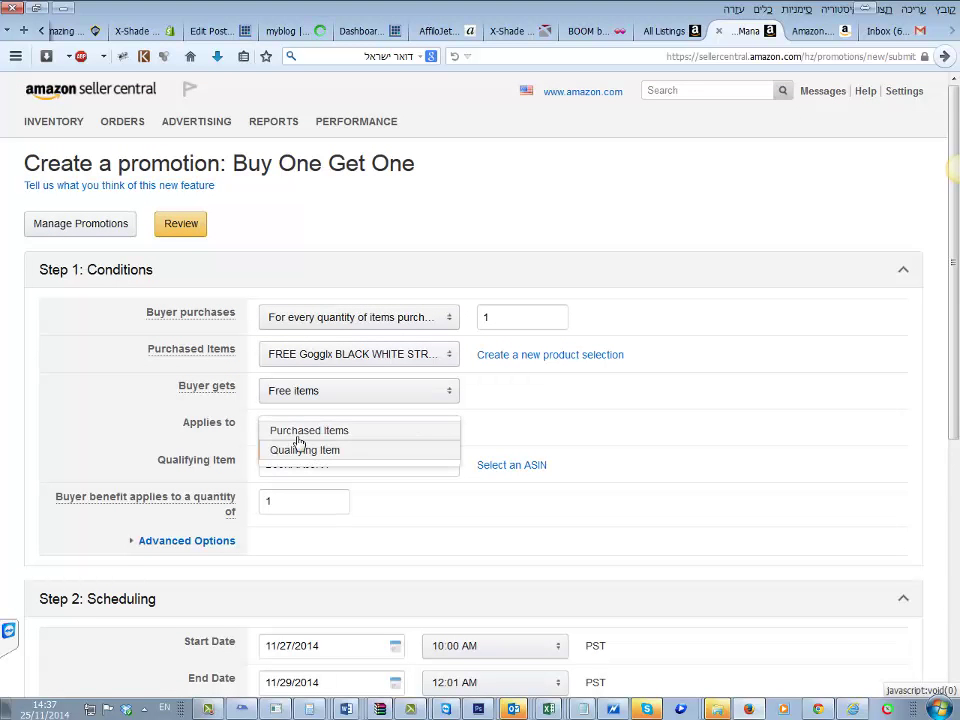
pyautogui.click(297, 436)
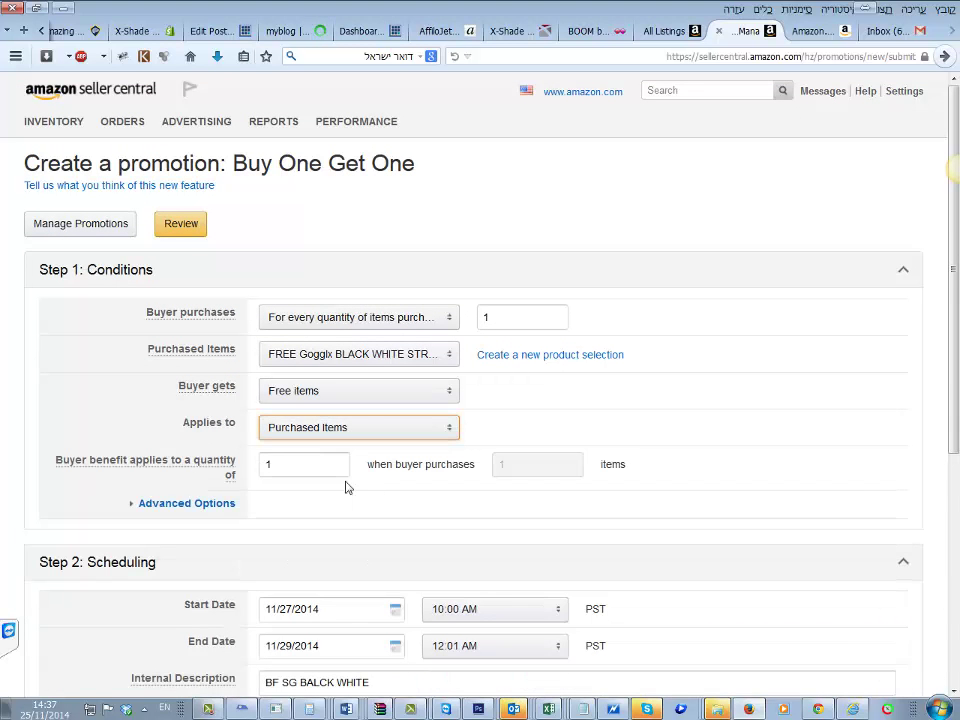
pyautogui.click(316, 432)
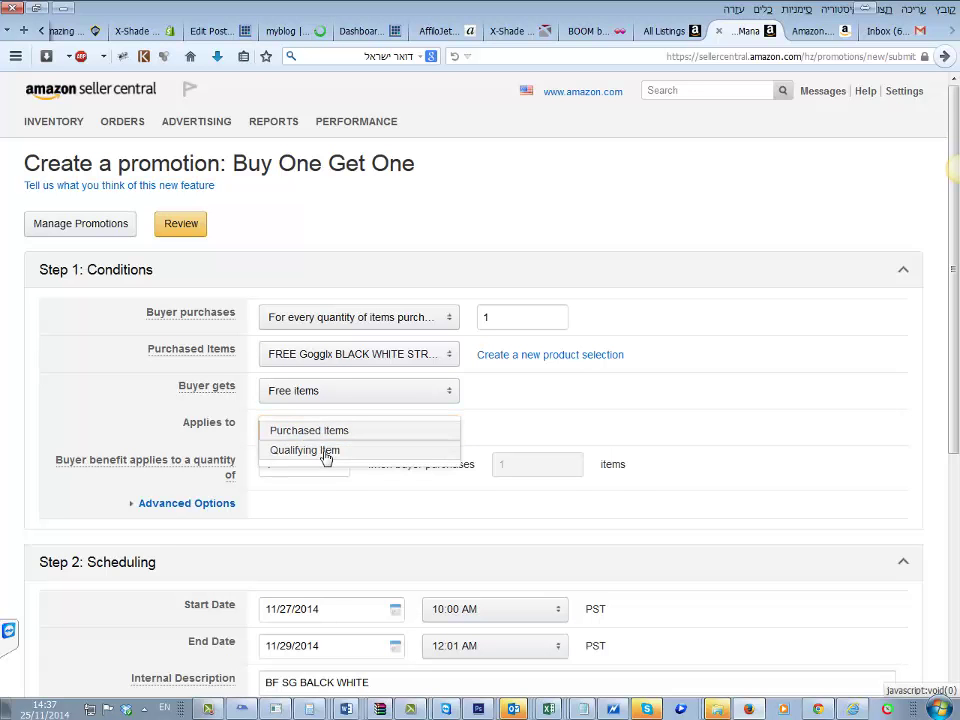
pyautogui.click(460, 437)
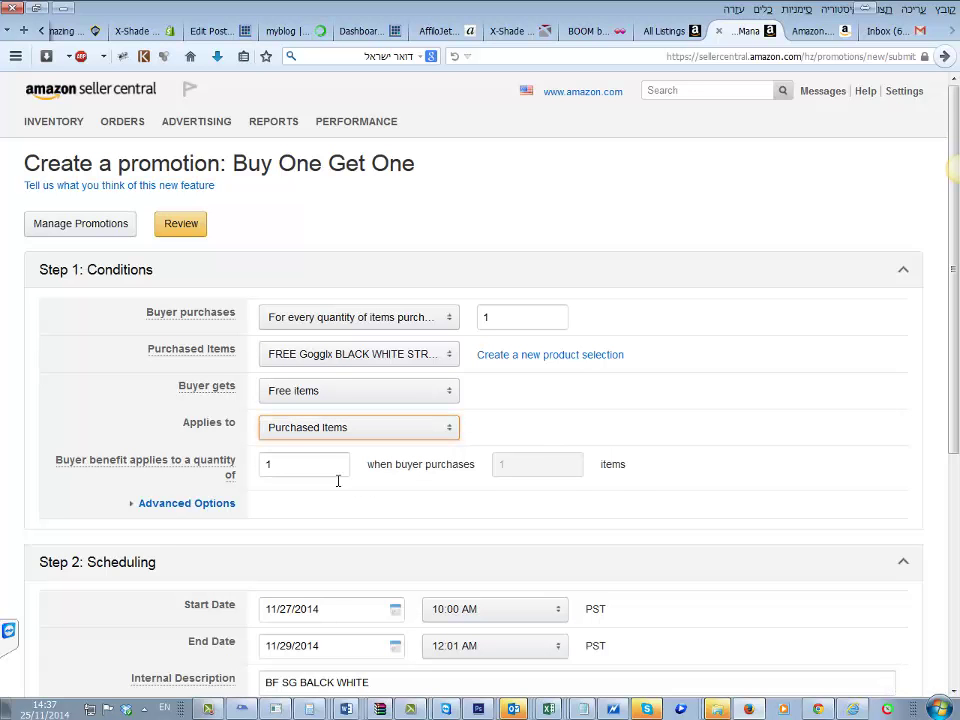
pyautogui.press('Tab')
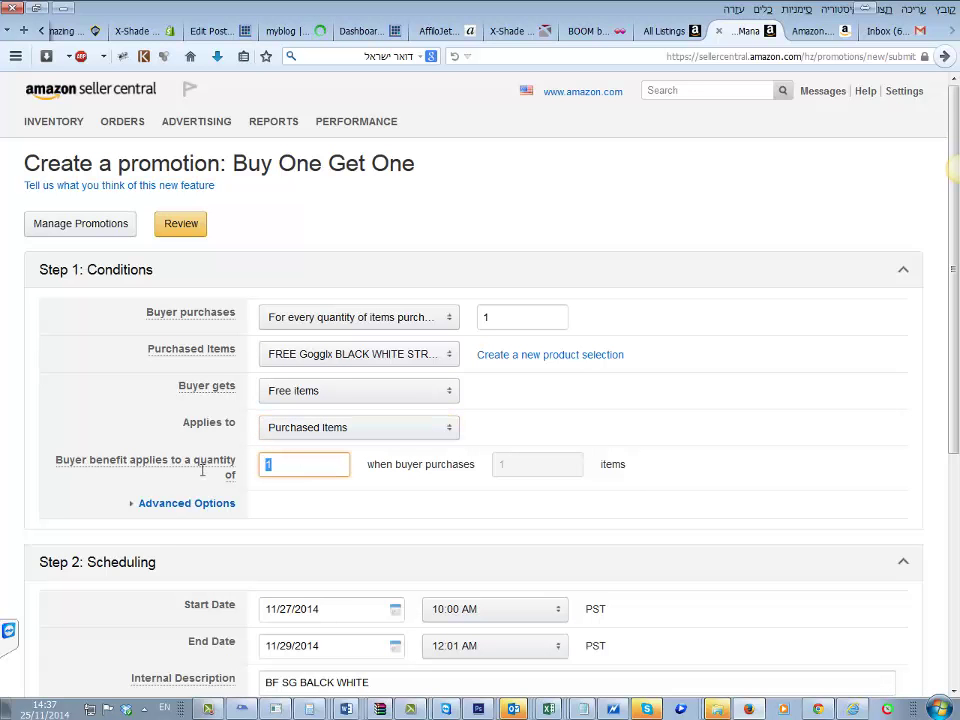
pyautogui.hotkey('ctrl', 'v')
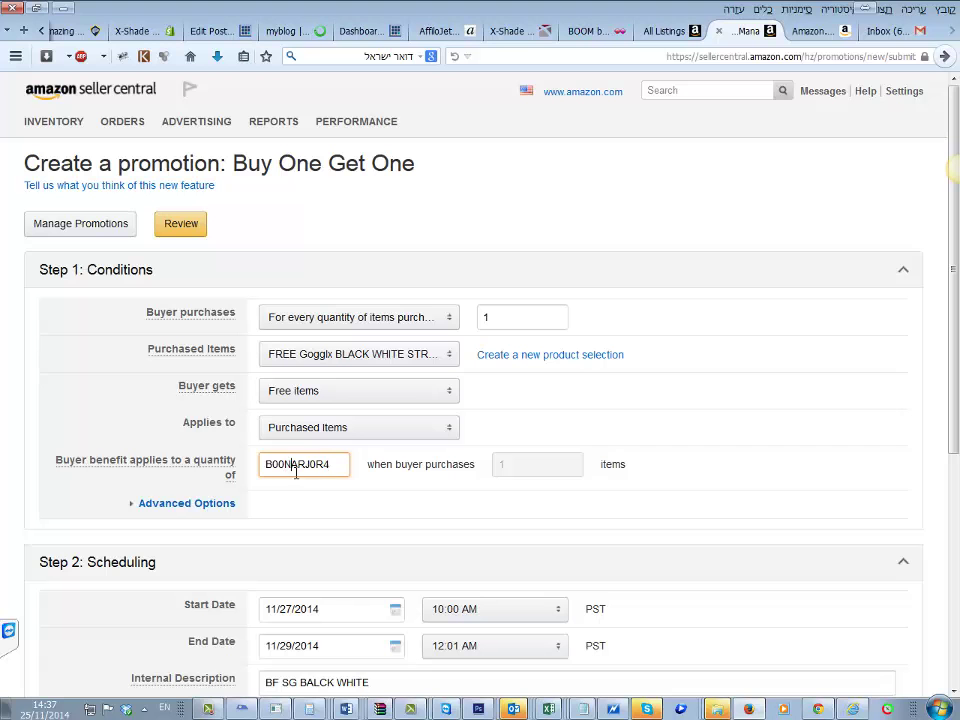
pyautogui.doubleClick(296, 476)
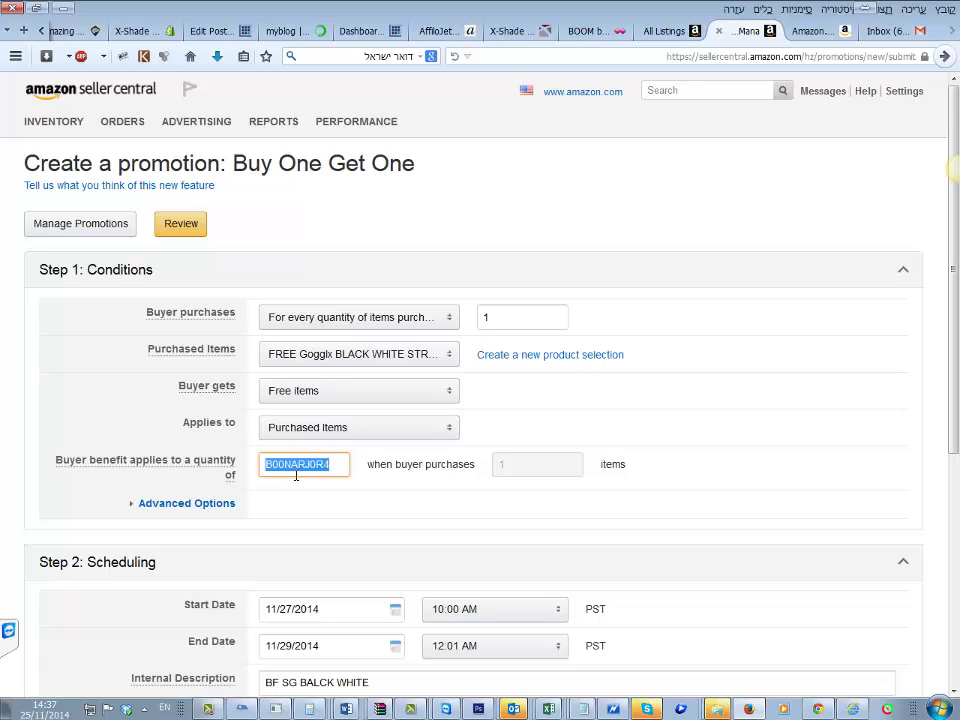
pyautogui.write('1')
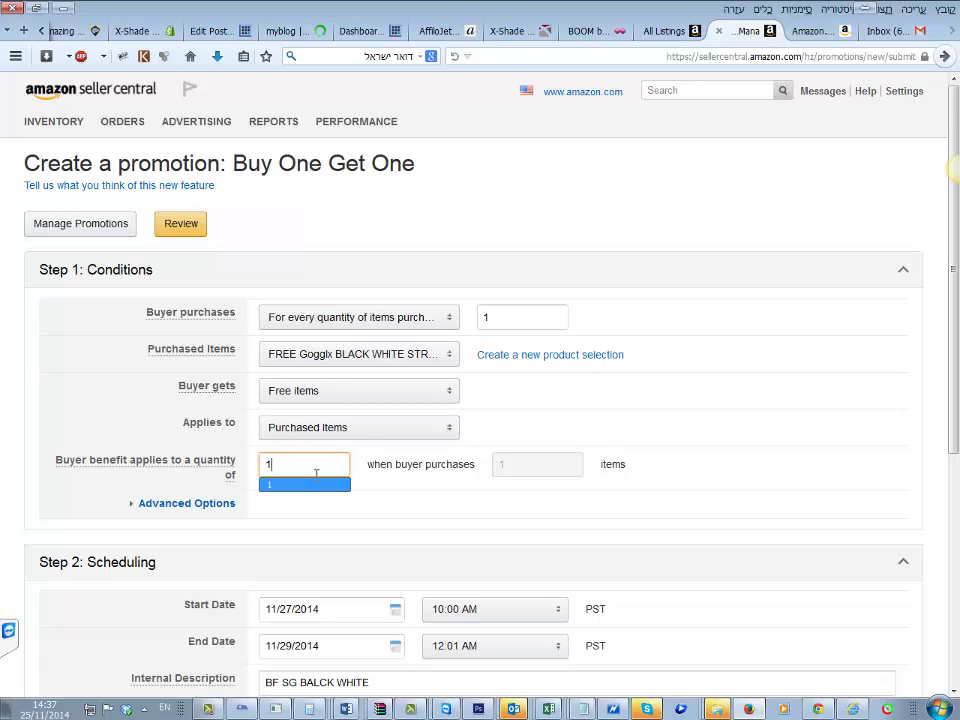
# Step: Try a buyer benefit quantity of 100, read the field's help, and check the standard detail page text under Customize messaging
pyautogui.doubleClick(316, 467)
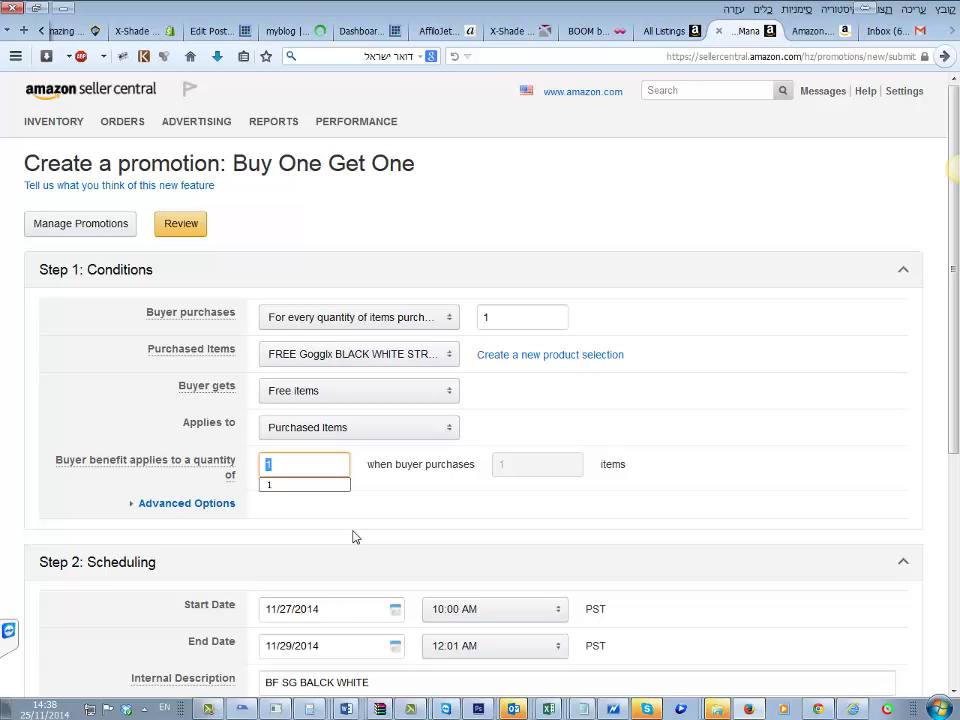
pyautogui.write('00')
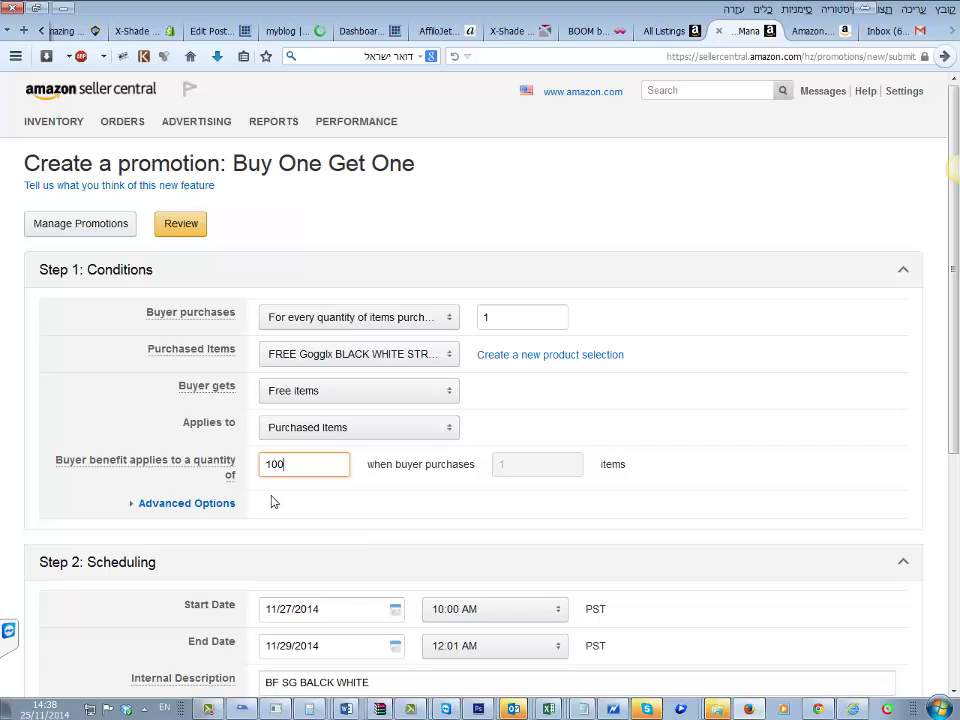
pyautogui.click(229, 460)
pyautogui.click(328, 474)
pyautogui.moveTo(181, 473)
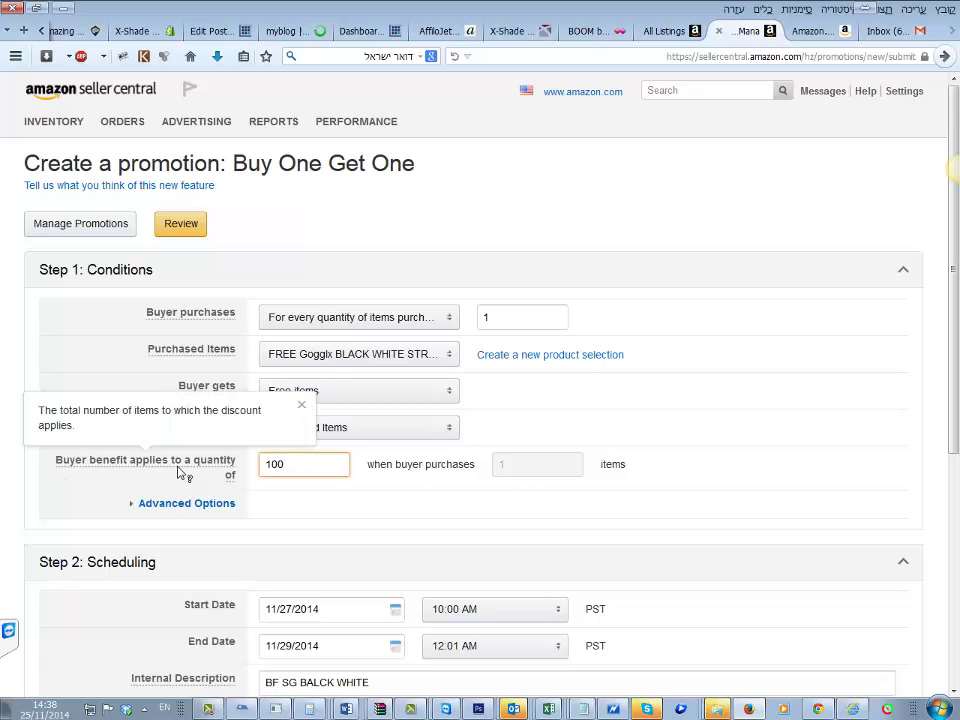
pyautogui.doubleClick(299, 467)
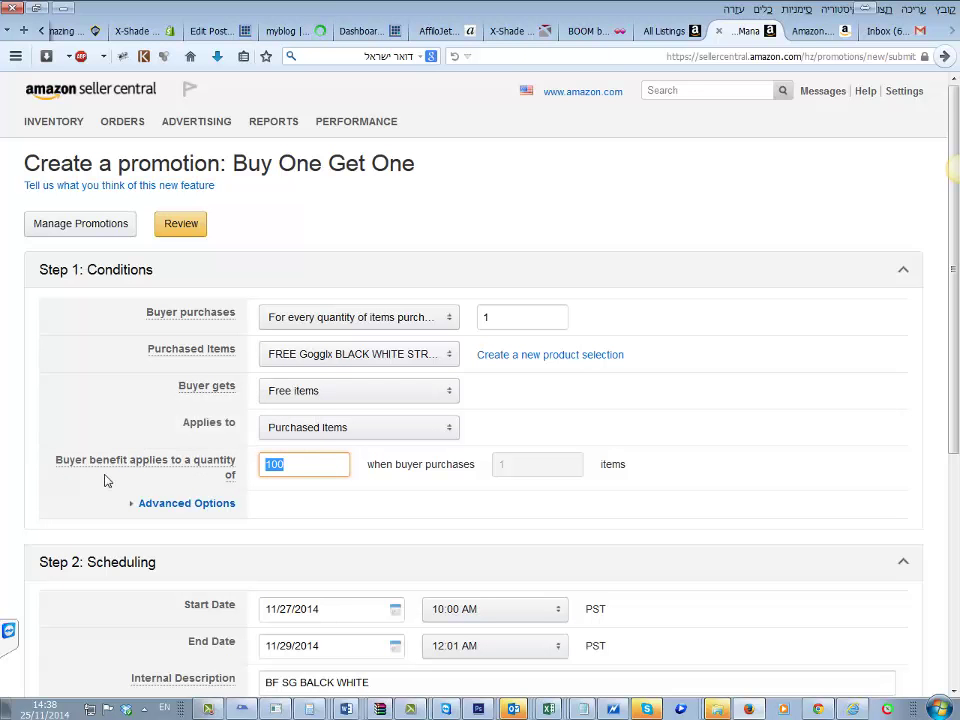
pyautogui.click(333, 476)
pyautogui.scroll(-4, 345, 446)
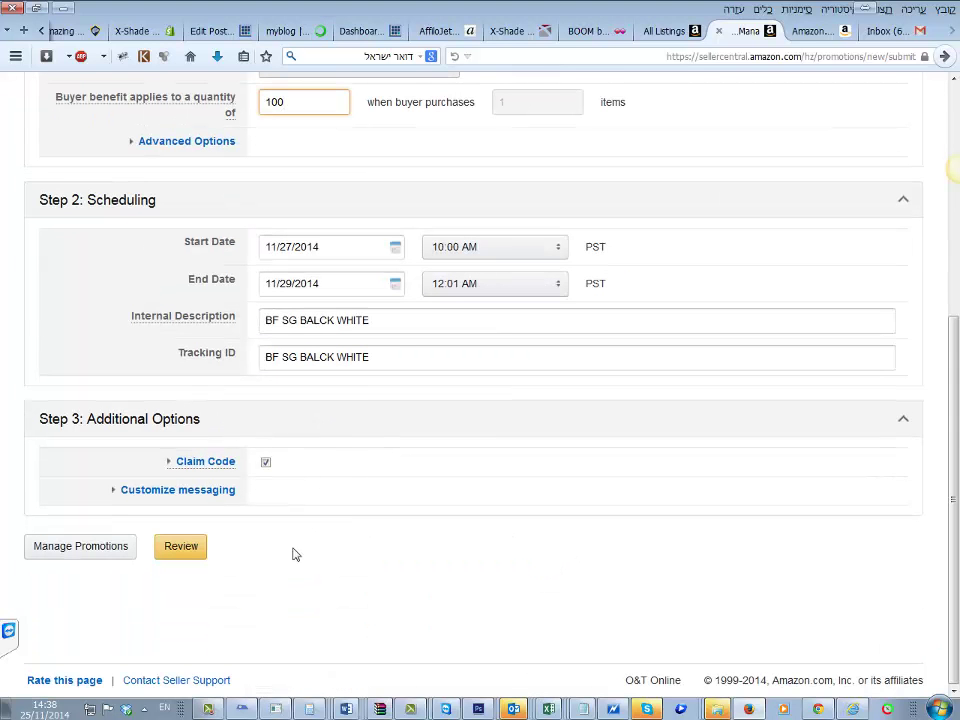
pyautogui.click(205, 491)
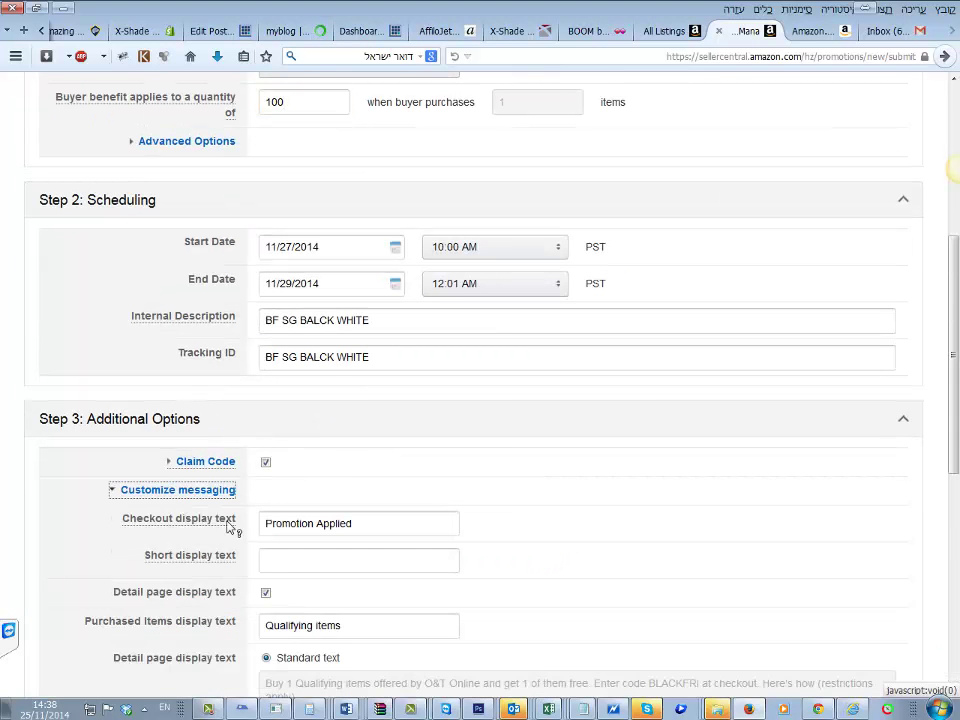
pyautogui.scroll(-3, 200, 527)
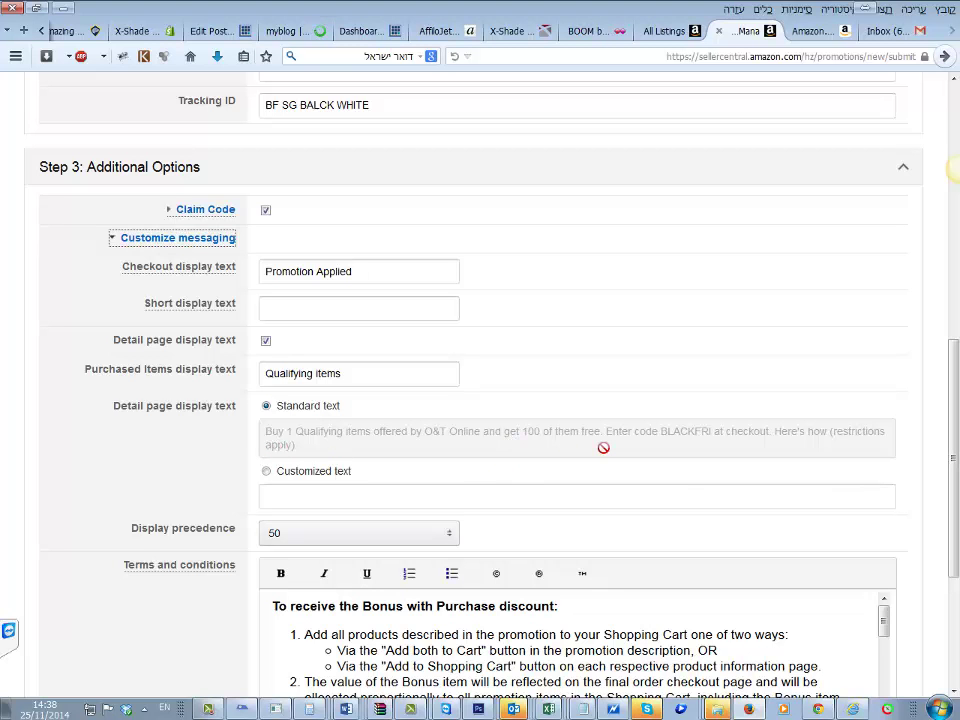
# Step: Set the buyer benefit quantity back to 1 in the promotion conditions
pyautogui.scroll(6, 229, 319)
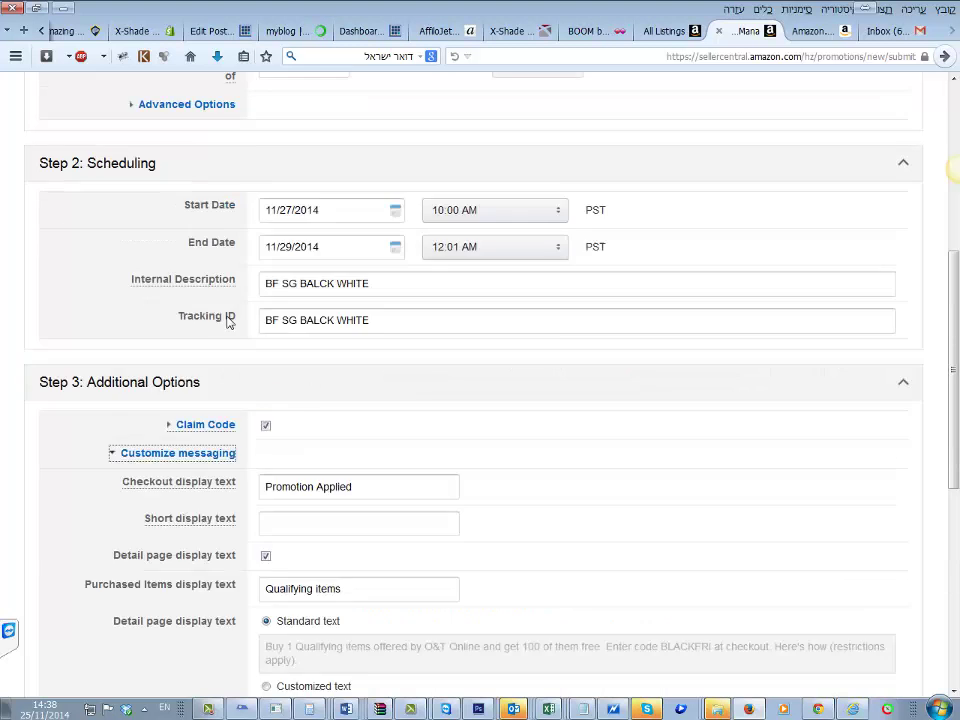
pyautogui.moveTo(304, 474); pyautogui.dragTo(115, 467)
pyautogui.write('1')
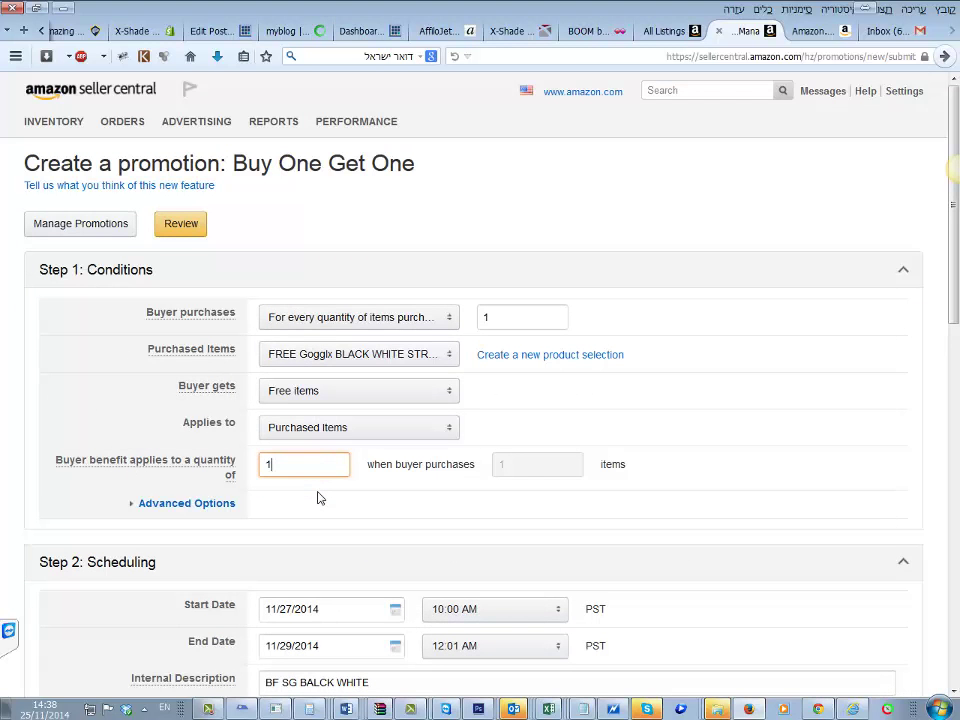
pyautogui.scroll(-8, 296, 491)
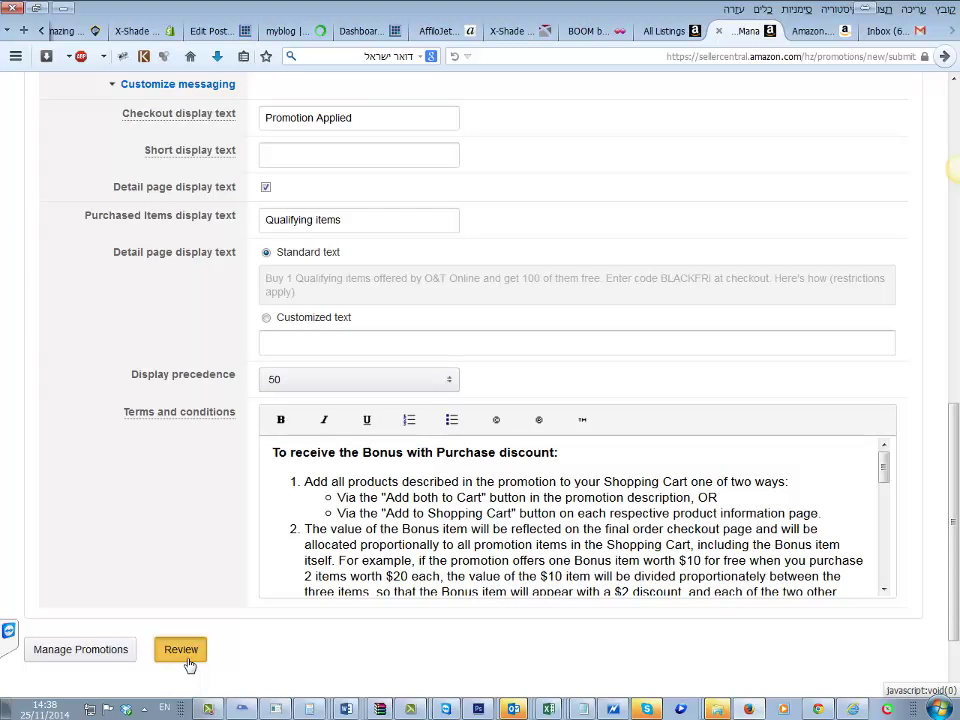
pyautogui.scroll(1, 285, 592)
pyautogui.scroll(9, 283, 580)
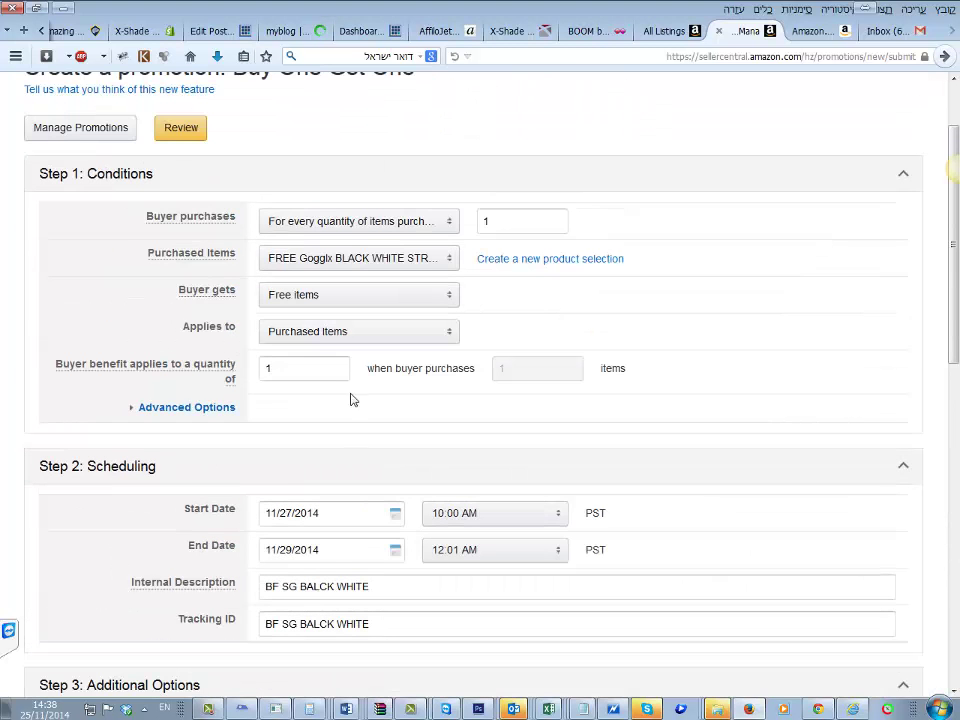
# Step: Check the purchased items and detail page display texts, and try to submit the Purchased Items version for review
pyautogui.scroll(-5, 355, 460)
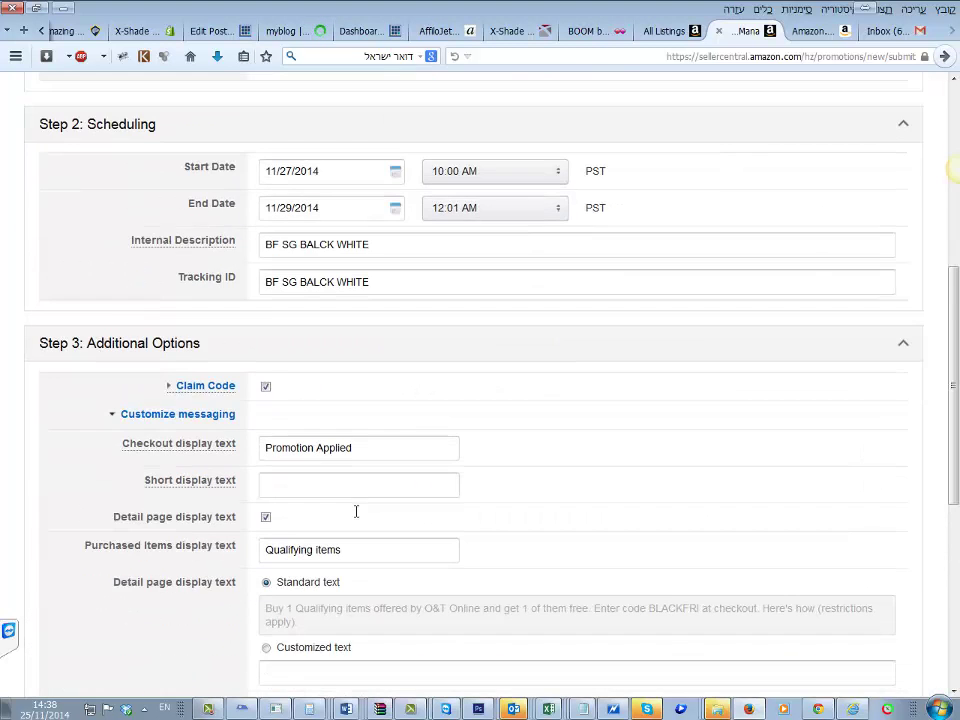
pyautogui.click(326, 560)
pyautogui.doubleClick(286, 562)
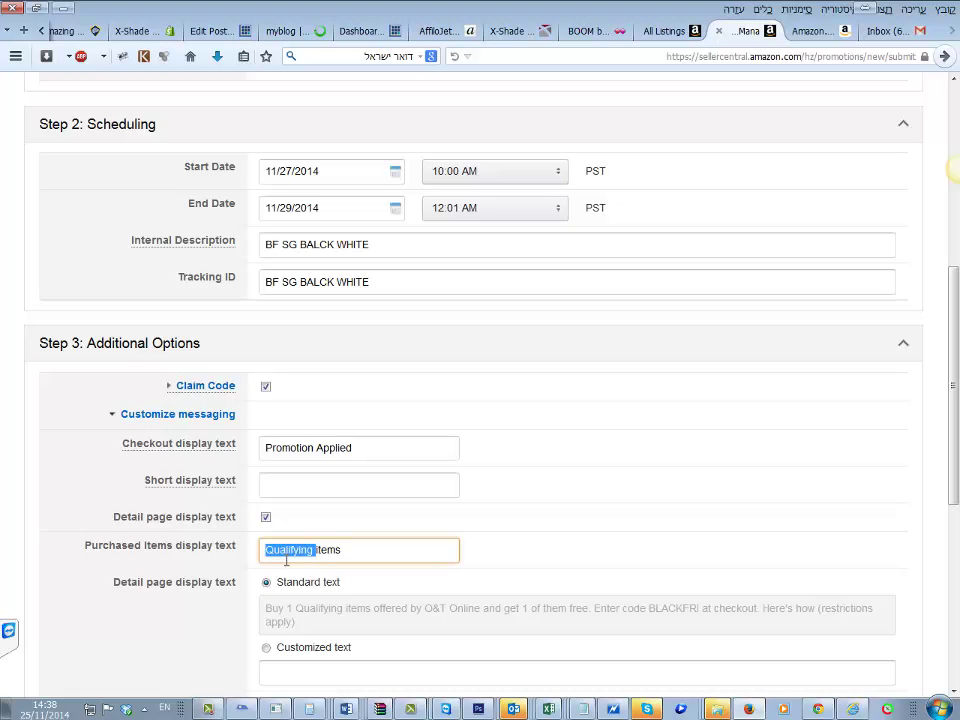
pyautogui.click(188, 567)
pyautogui.scroll(-6, 250, 576)
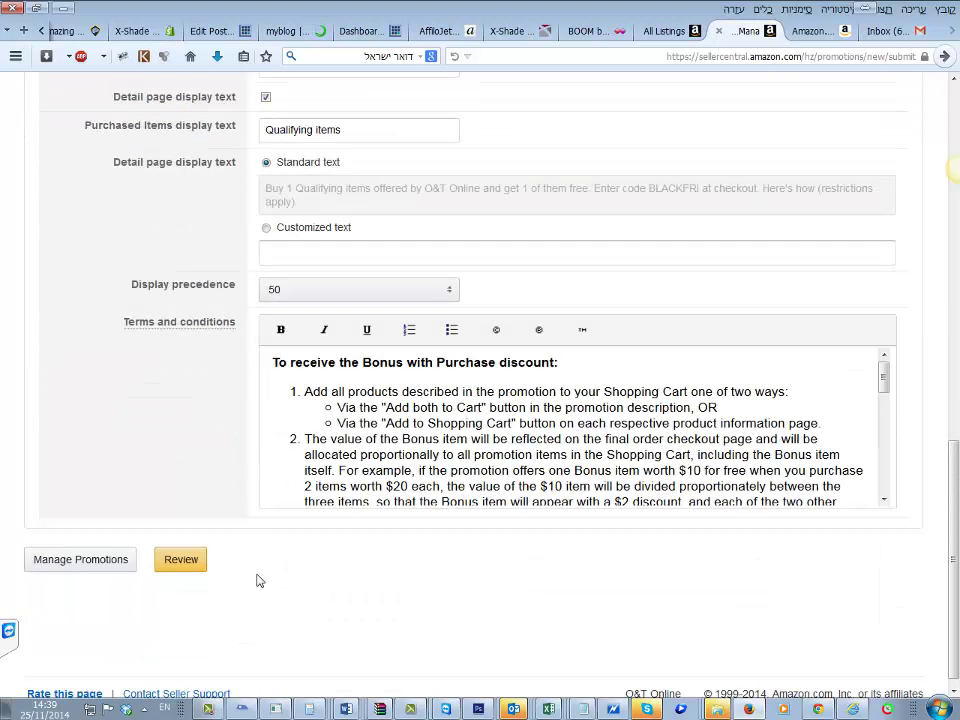
pyautogui.click(202, 561)
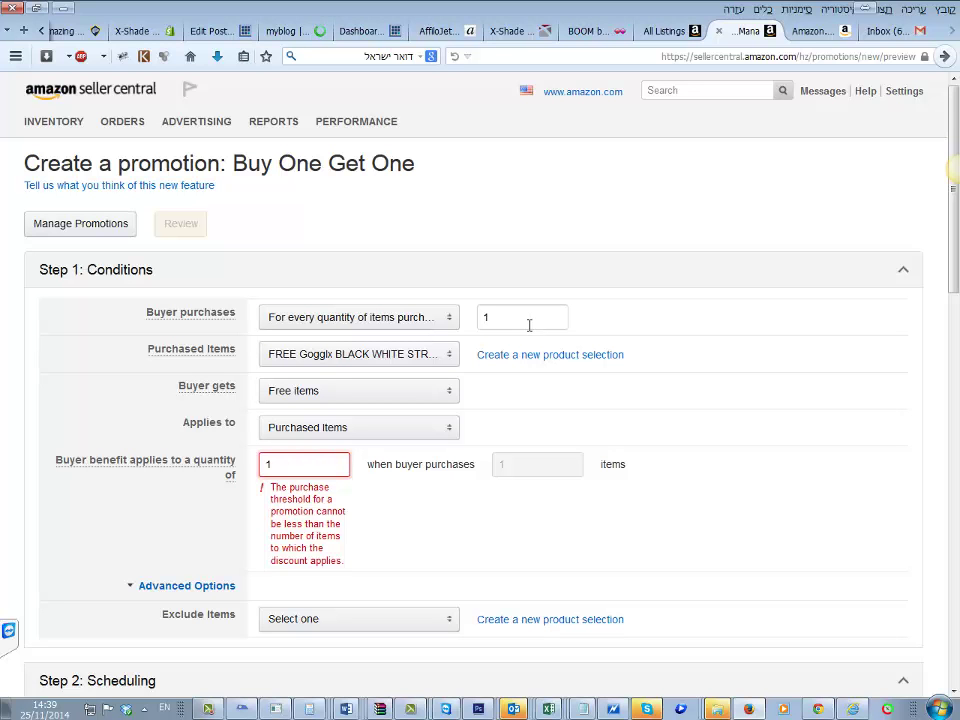
# Step: Examine the purchase quantity, Buyer gets and buyer benefit quantity settings in the promotion conditions
pyautogui.doubleClick(487, 320)
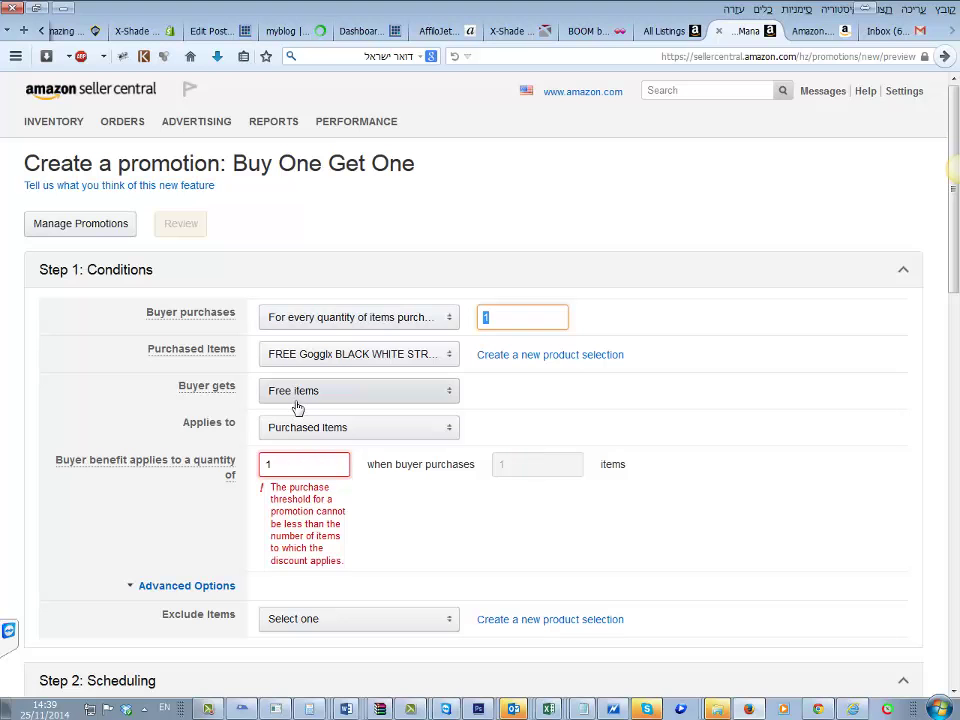
pyautogui.moveTo(176, 470)
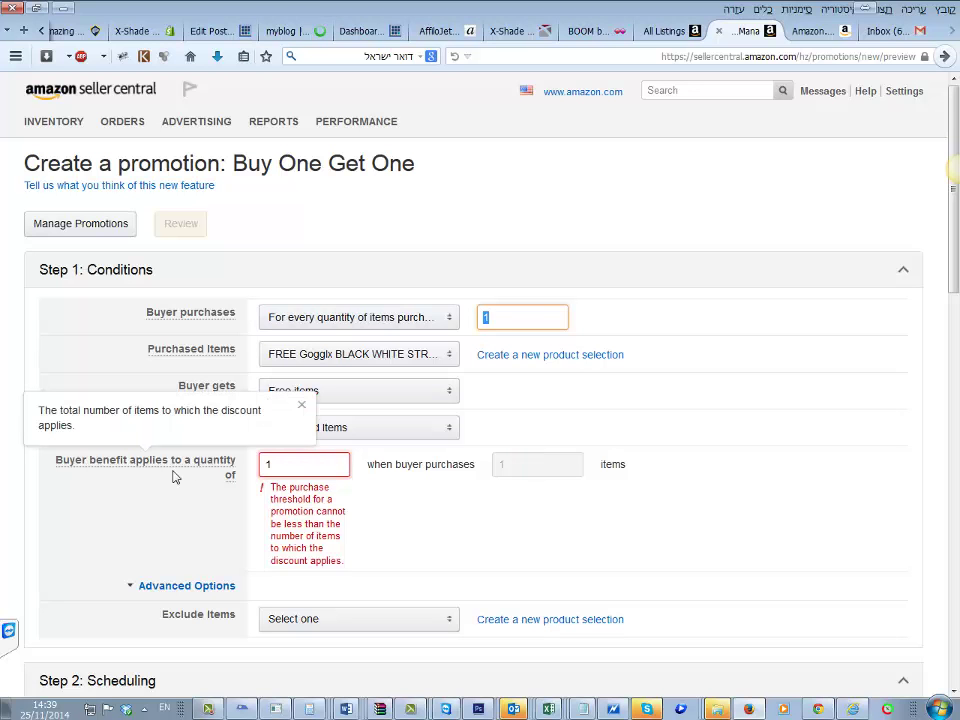
pyautogui.click(360, 395)
pyautogui.click(300, 473)
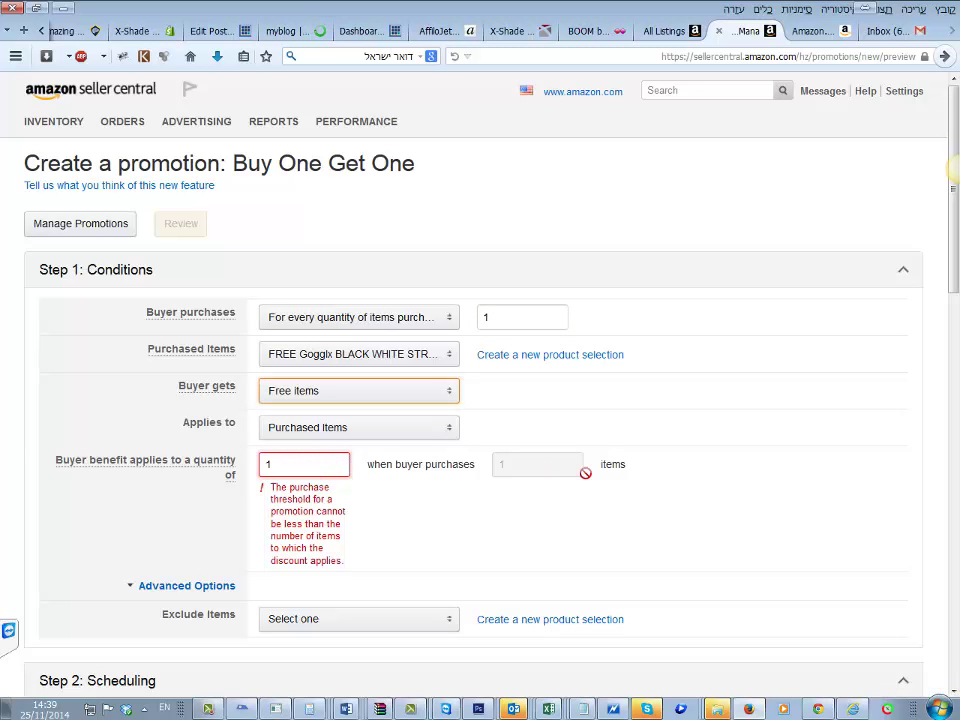
pyautogui.click(420, 527)
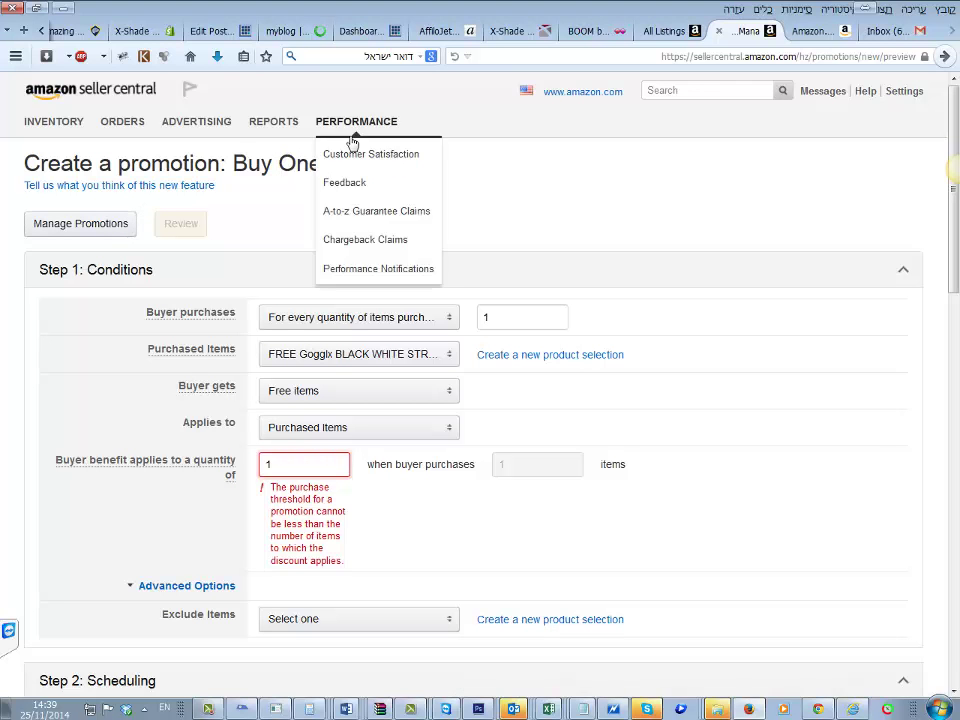
# Step: Start a new Buy One Get One promotion and set Buyer purchases to "For every quantity of items purchased"
pyautogui.moveTo(196, 121)
pyautogui.click(212, 188)
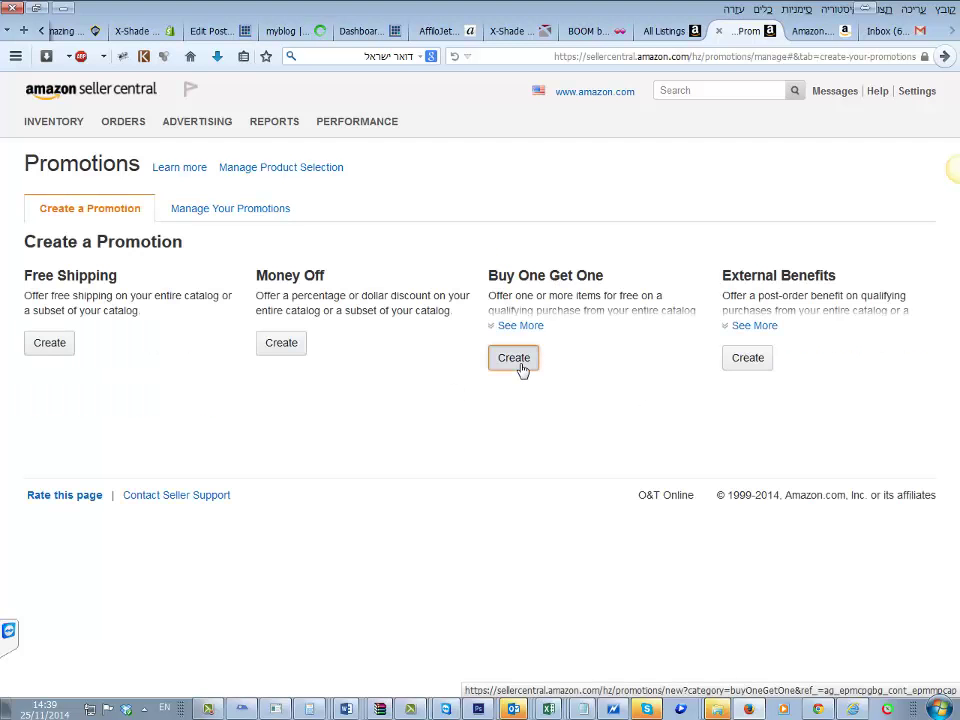
pyautogui.click(516, 362)
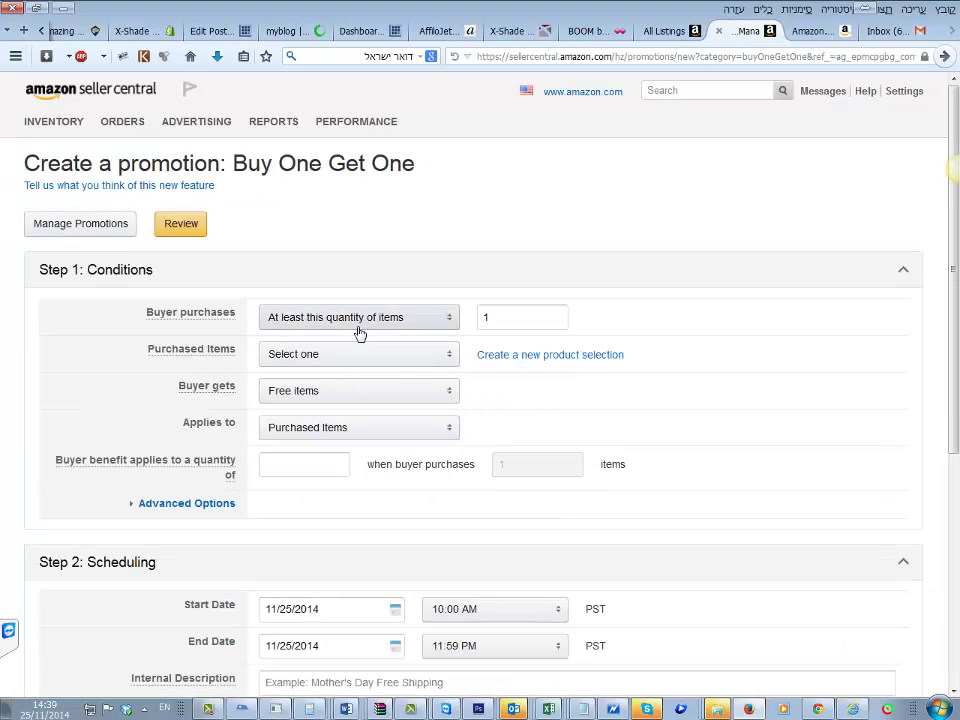
pyautogui.click(368, 331)
pyautogui.click(364, 361)
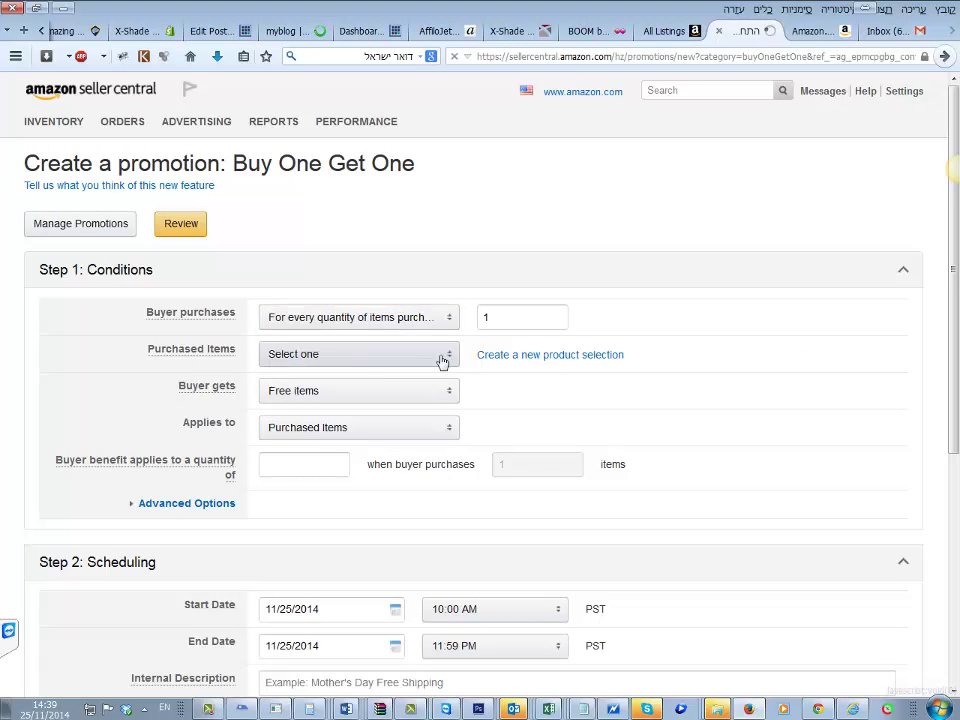
# Step: Choose "FREE Goggix Black - Yellow Strap" as the purchased items and set the buyer benefit quantity to 1
pyautogui.click(368, 365)
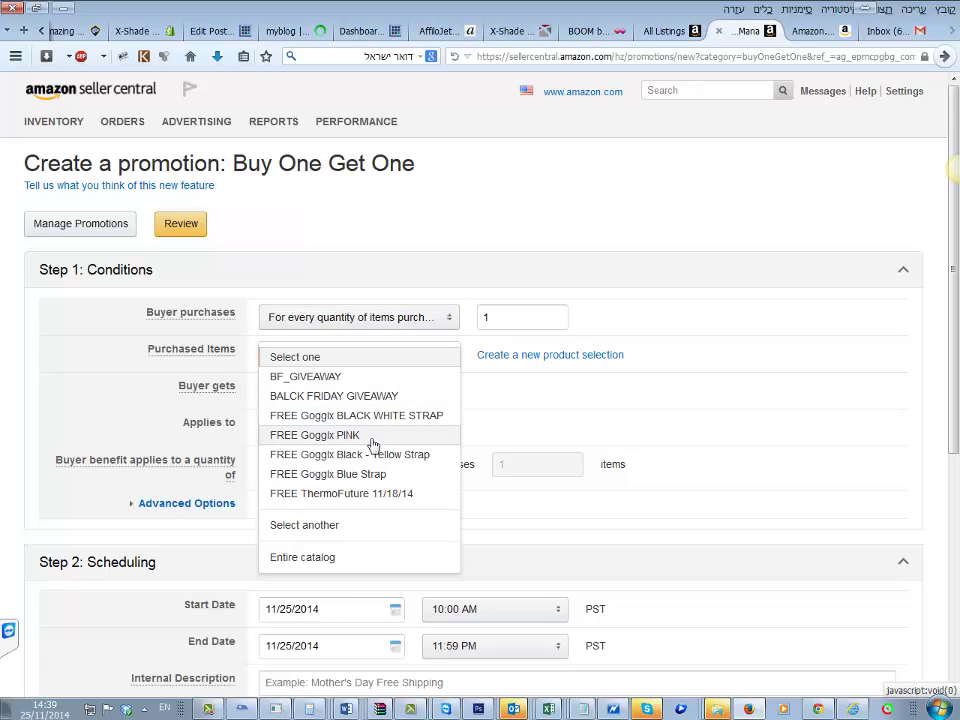
pyautogui.click(394, 455)
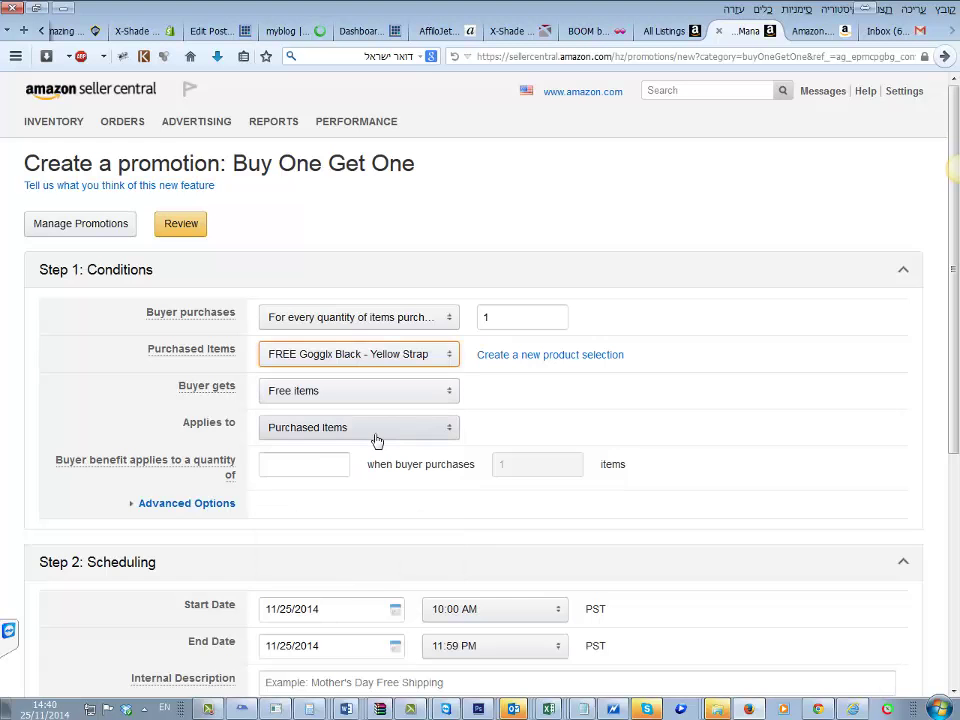
pyautogui.click(377, 434)
pyautogui.click(316, 470)
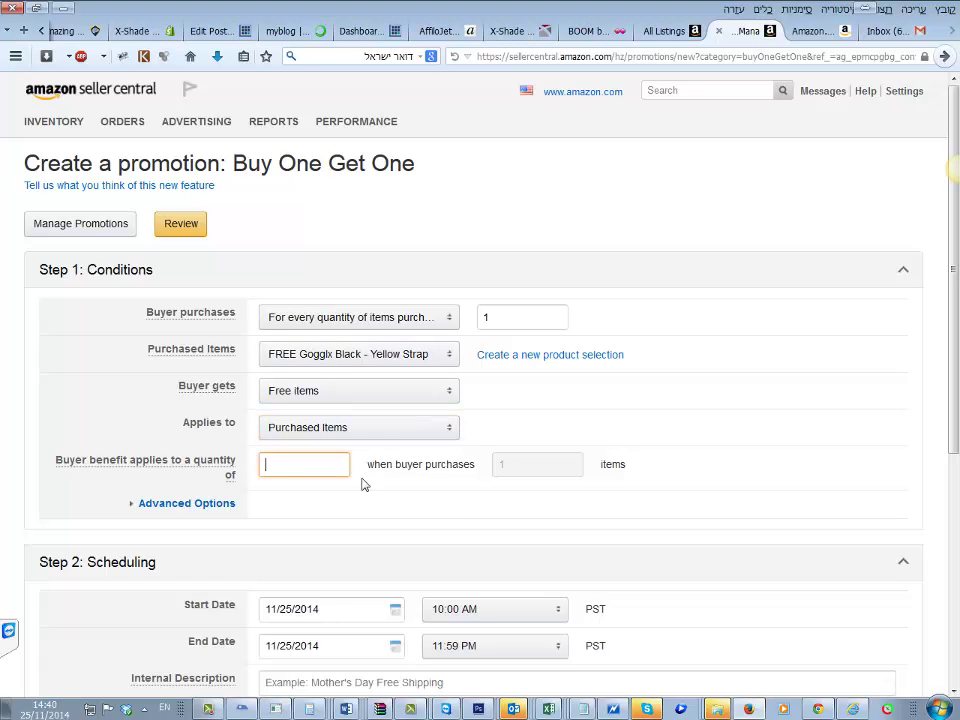
pyautogui.write('1')
pyautogui.click(315, 556)
pyautogui.click(169, 512)
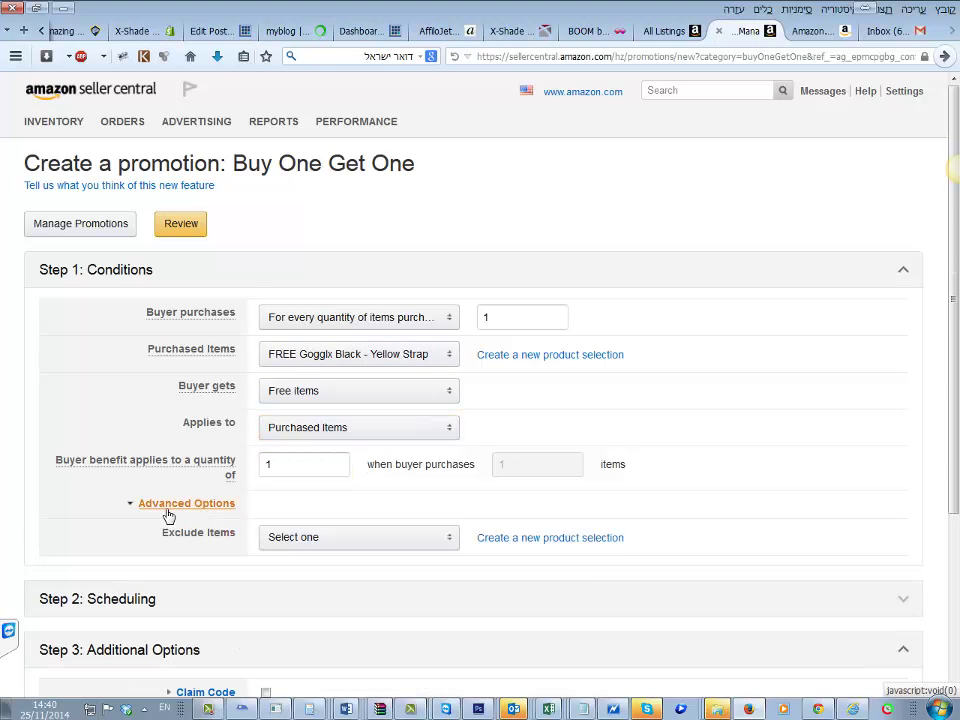
pyautogui.click(169, 512)
# Step: Enable the claim code with one redemption per customer and generate a suggested code
pyautogui.scroll(-3, 171, 516)
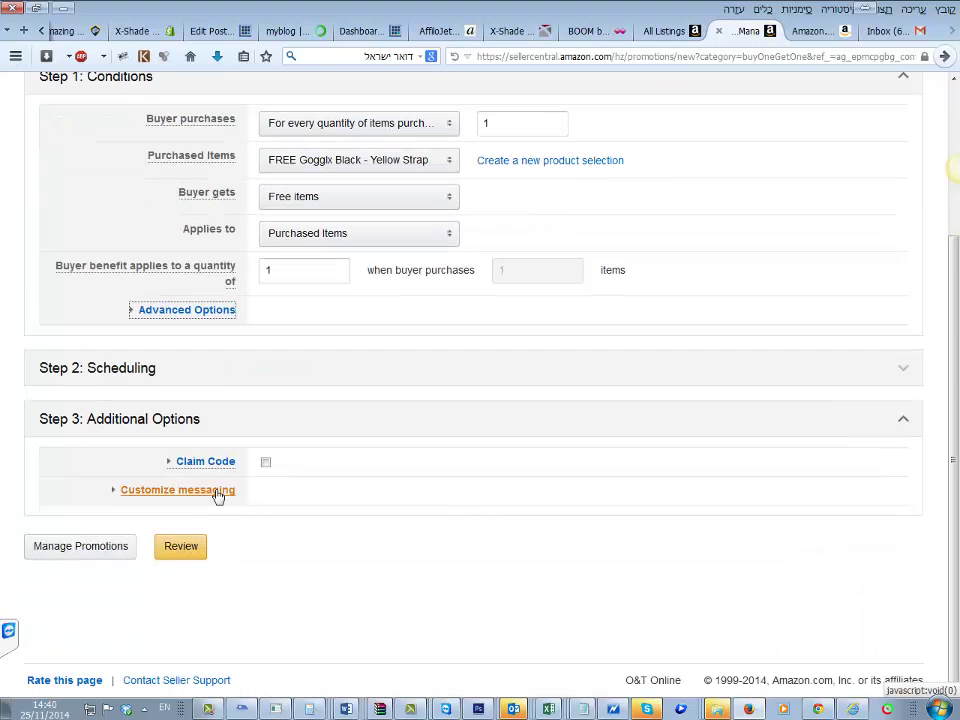
pyautogui.click(265, 462)
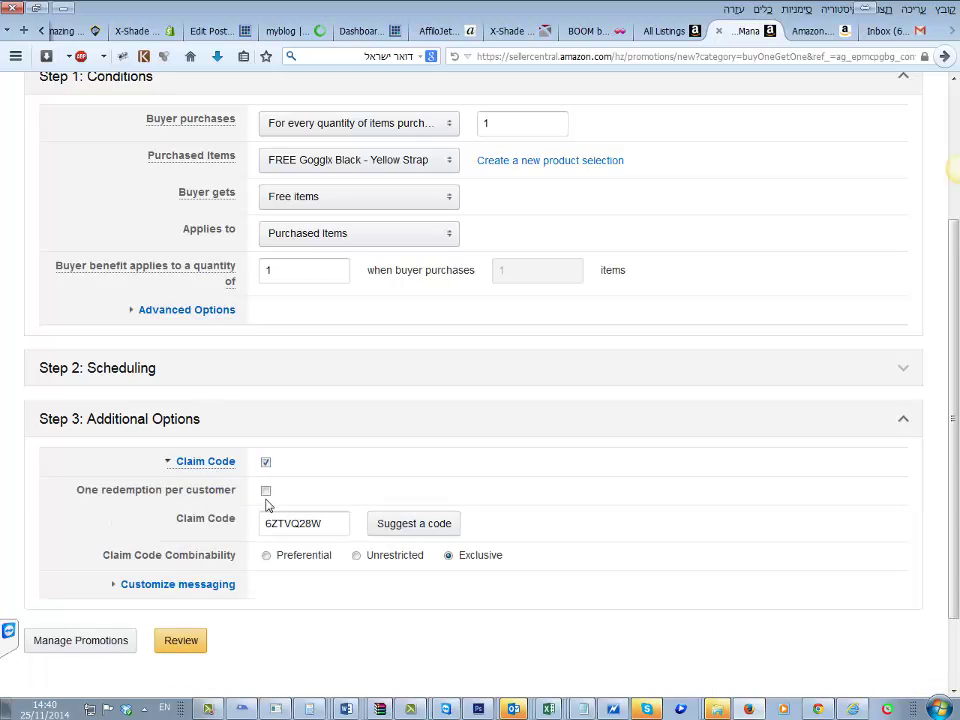
pyautogui.click(267, 492)
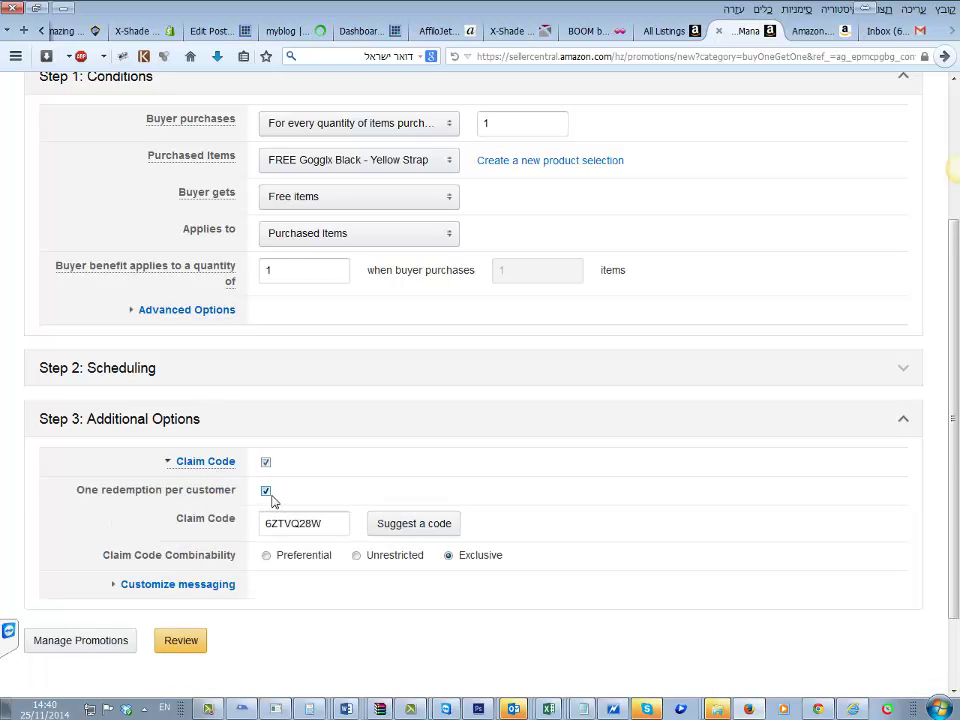
pyautogui.click(386, 529)
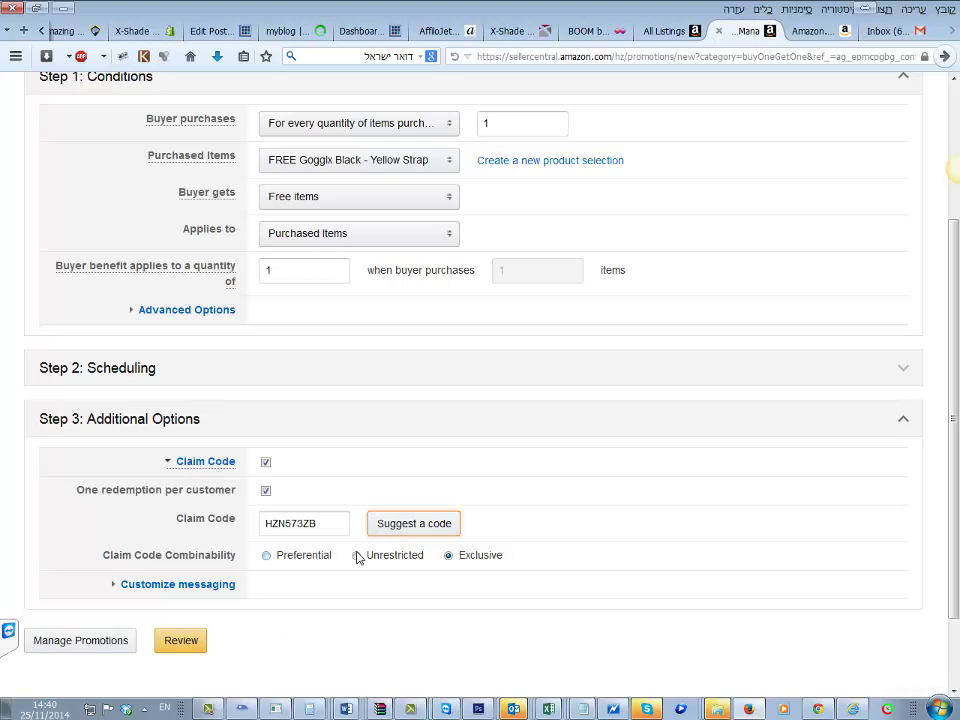
pyautogui.click(420, 532)
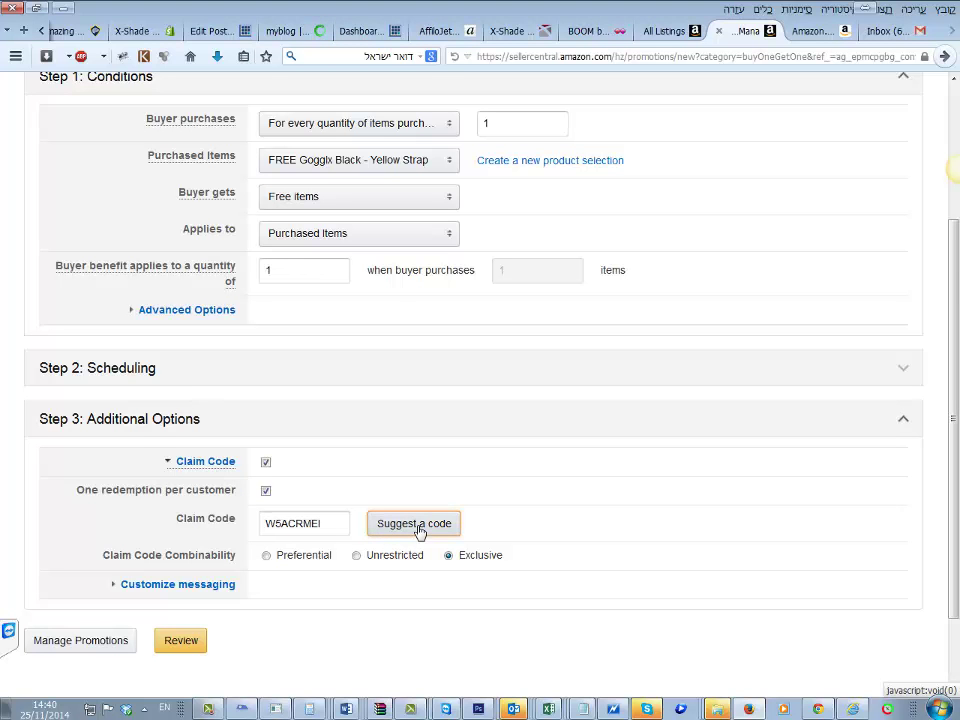
# Step: Expand the custom messaging options and try to submit the Purchased Items version of the promotion for review
pyautogui.scroll(-2, 302, 576)
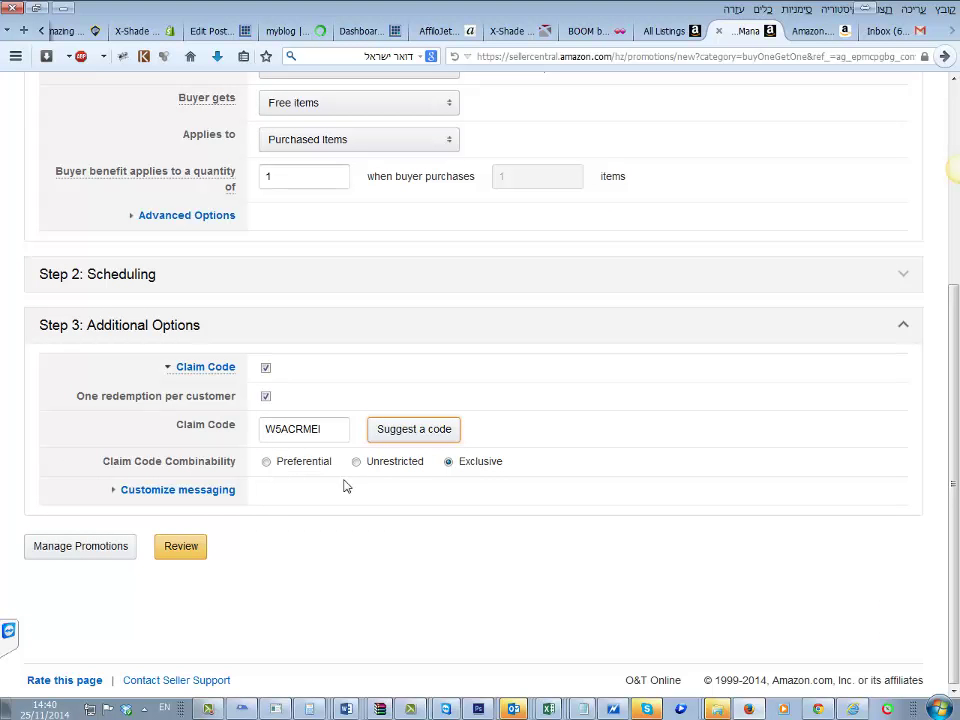
pyautogui.click(192, 491)
pyautogui.scroll(-3, 185, 510)
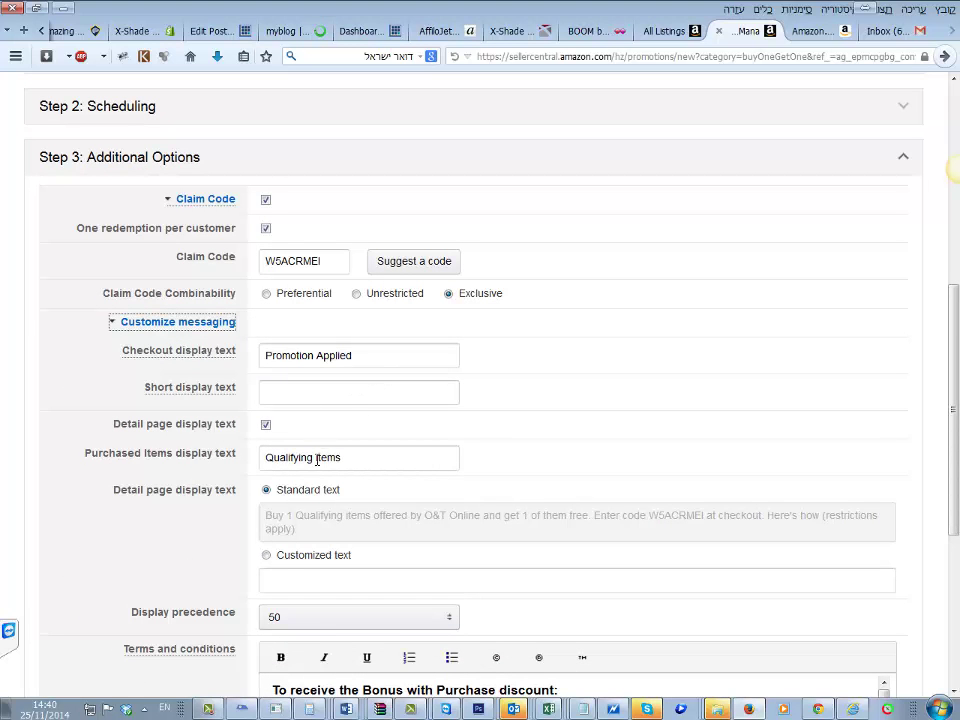
pyautogui.scroll(-6, 258, 494)
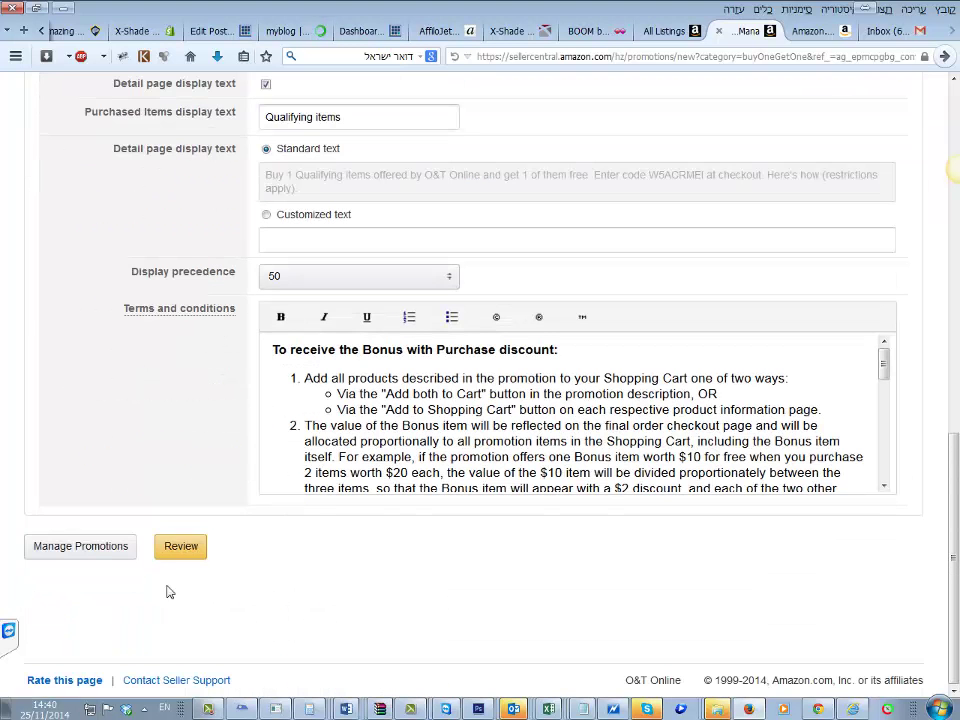
pyautogui.click(174, 559)
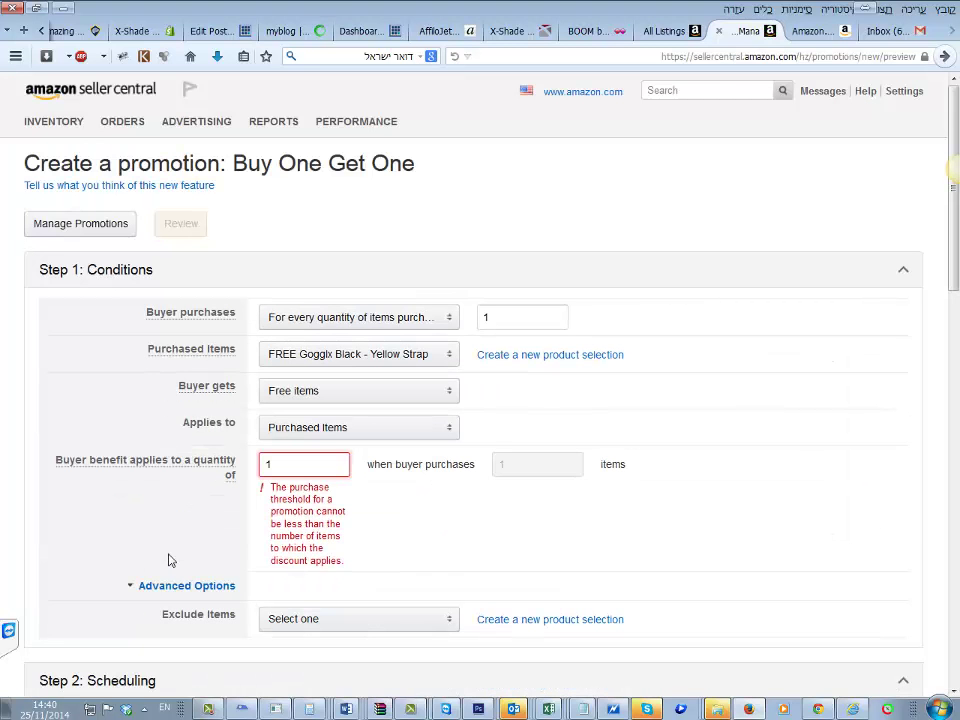
# Step: Apply the free-item benefit to a Qualifying Item and enter ASIN B00NARJ0R4 for it
pyautogui.scroll(-7, 170, 560)
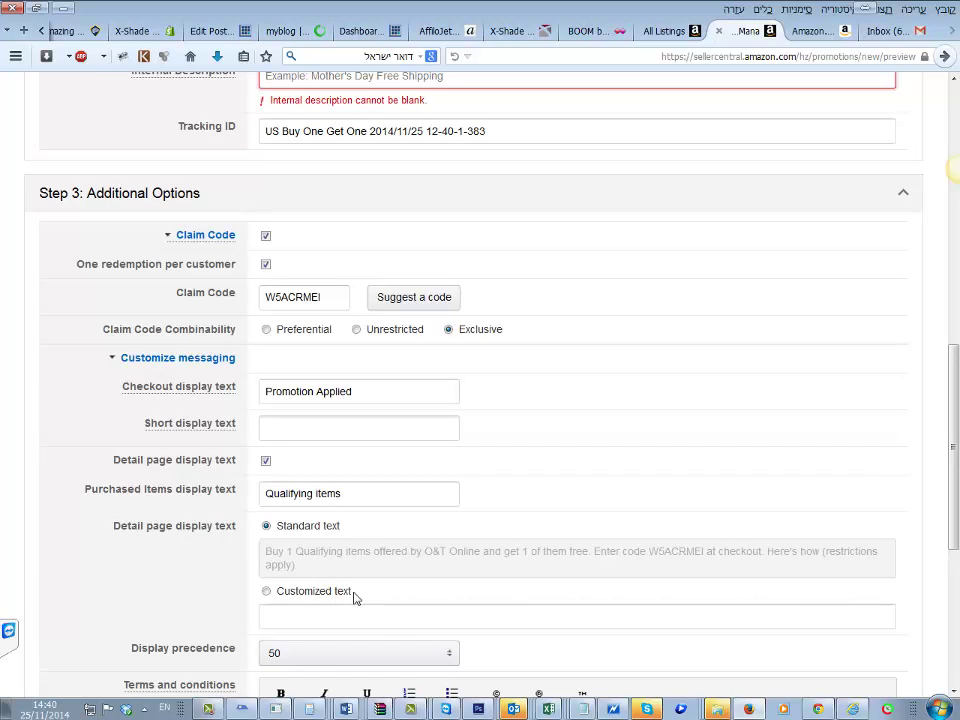
pyautogui.doubleClick(333, 555)
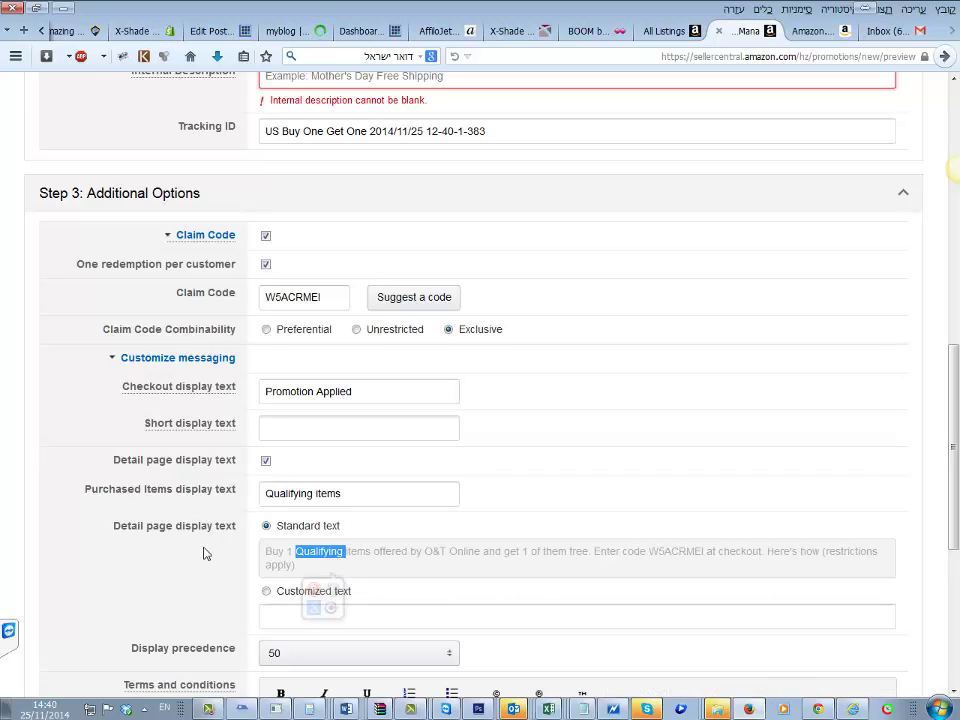
pyautogui.scroll(8, 204, 553)
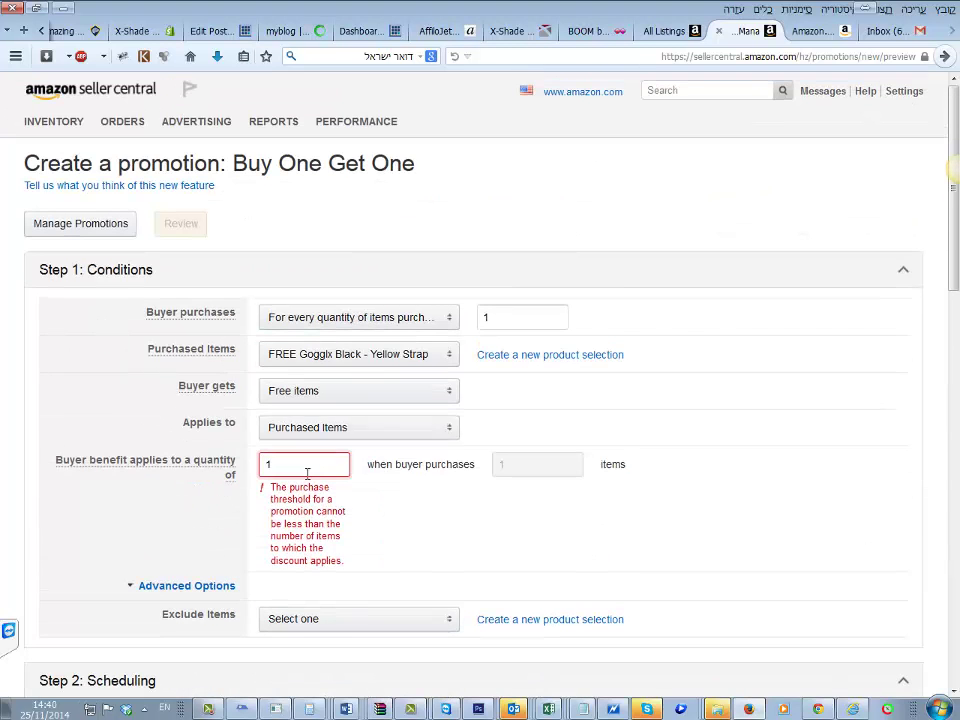
pyautogui.click(348, 424)
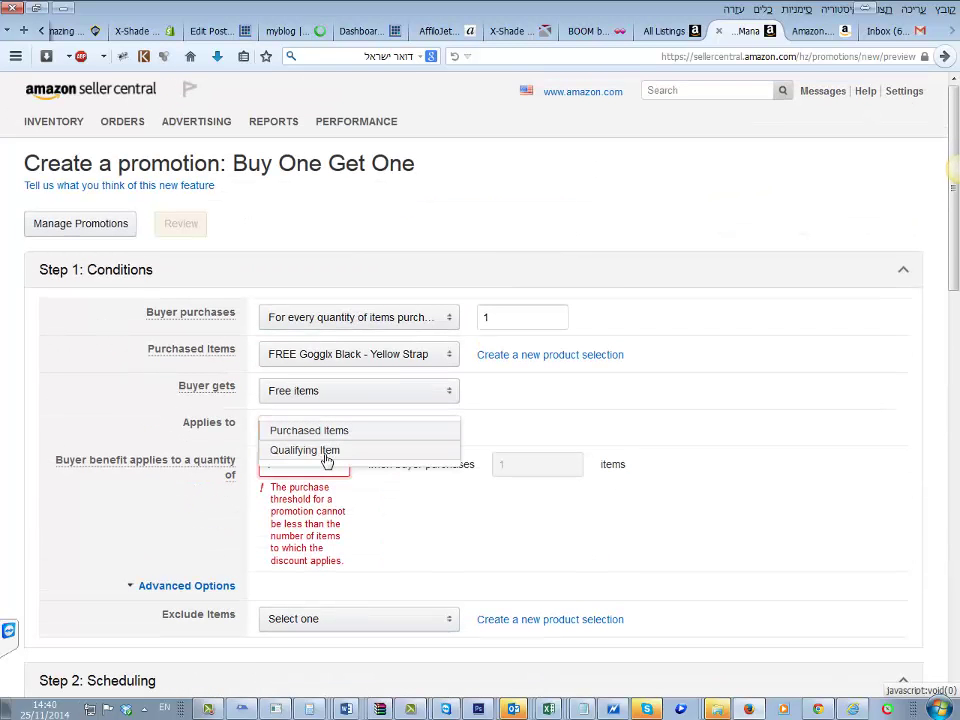
pyautogui.click(325, 451)
pyautogui.click(305, 466)
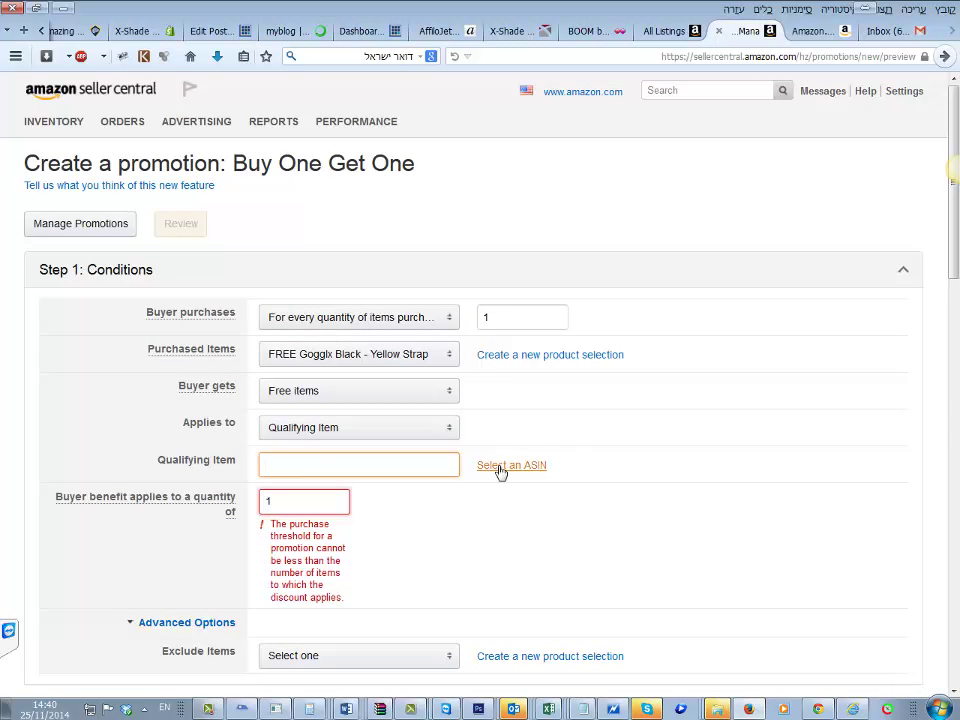
pyautogui.write('B00NARJ0R4')
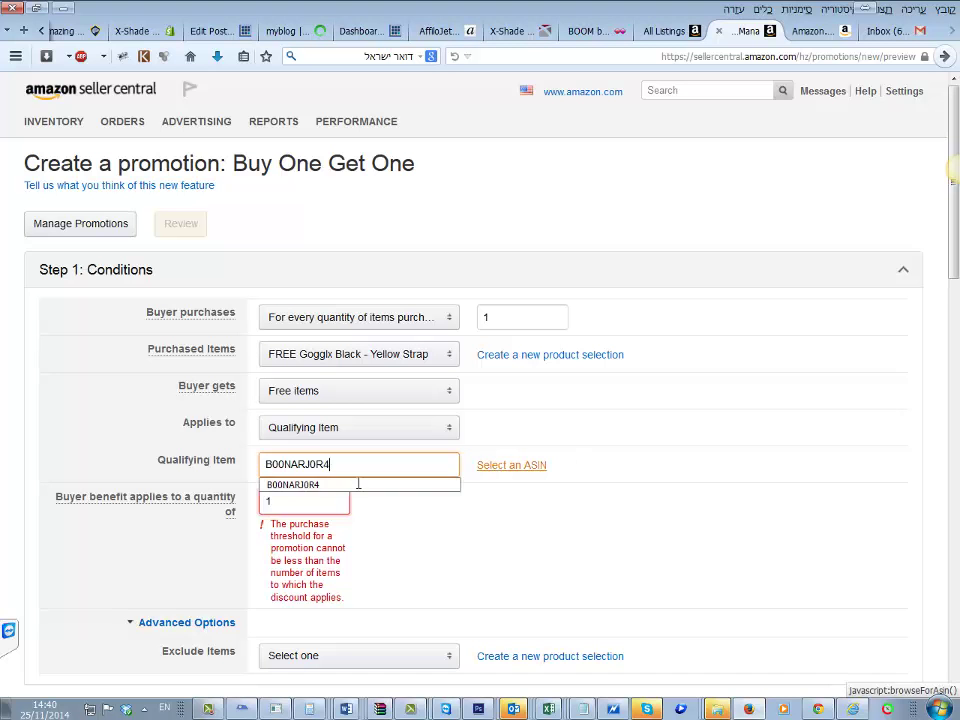
pyautogui.click(320, 502)
pyautogui.doubleClick(320, 502)
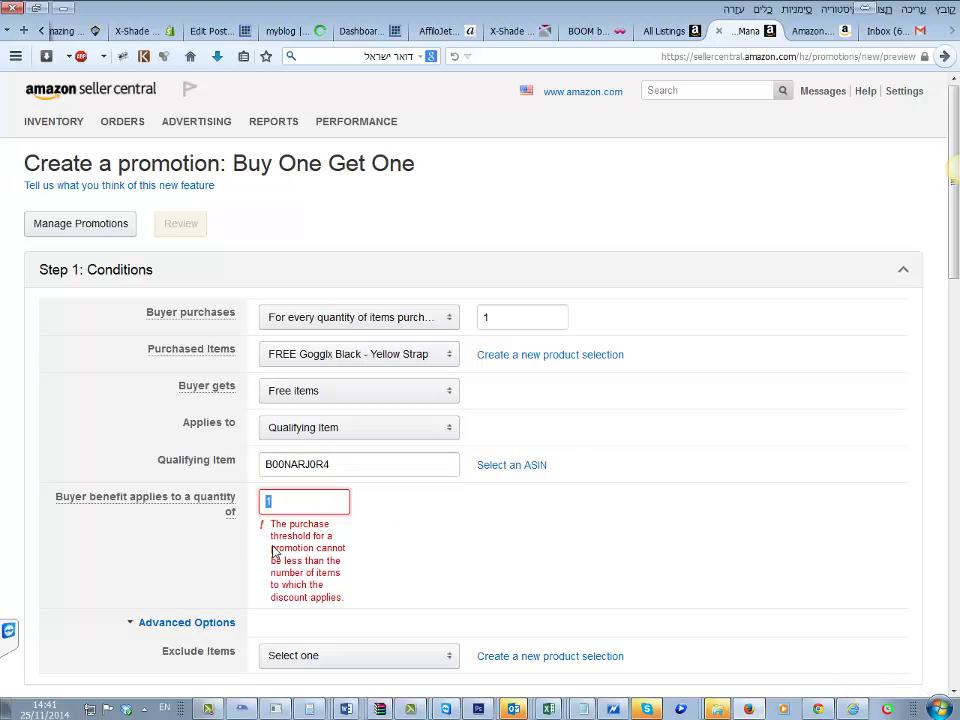
# Step: Check the messaging texts for the Qualifying Item offer and generate a new suggested claim code
pyautogui.scroll(-5, 452, 512)
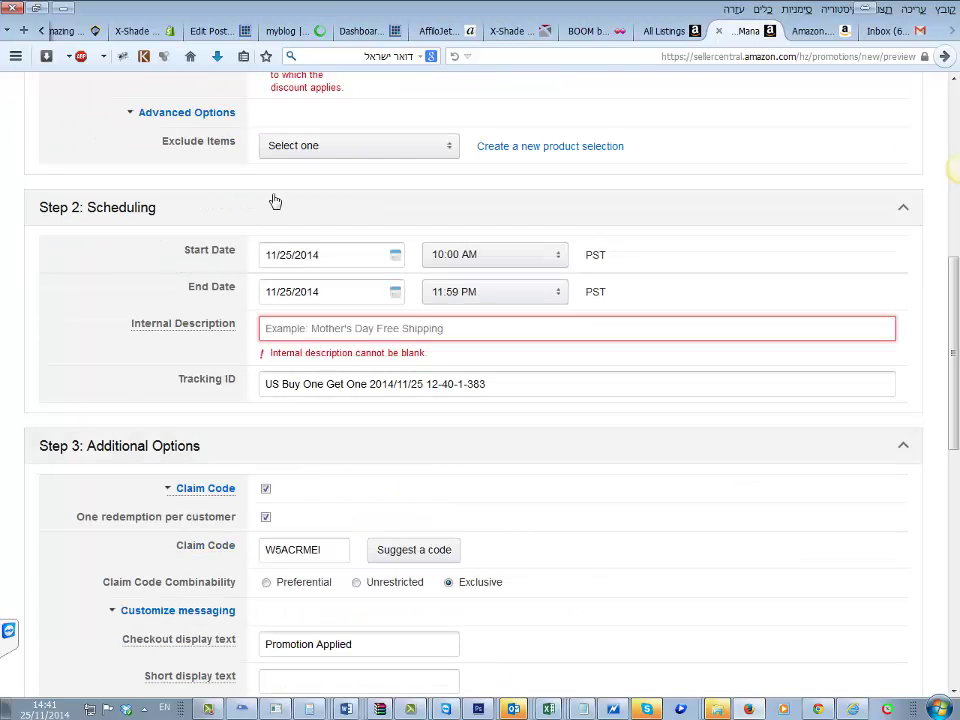
pyautogui.scroll(-5, 392, 499)
pyautogui.scroll(2, 320, 497)
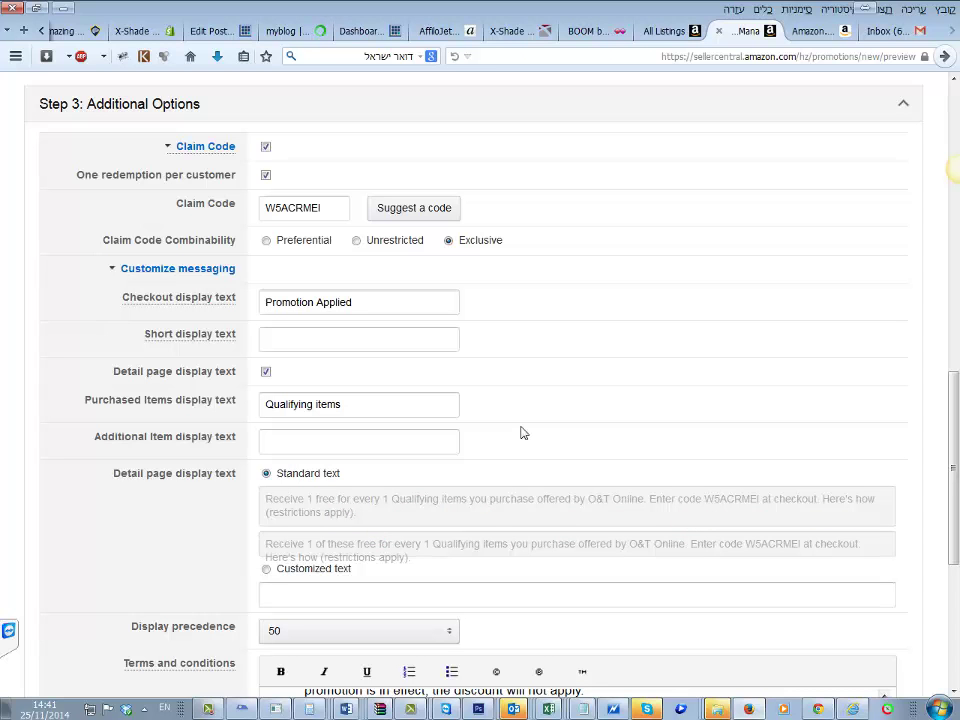
pyautogui.scroll(-2, 521, 432)
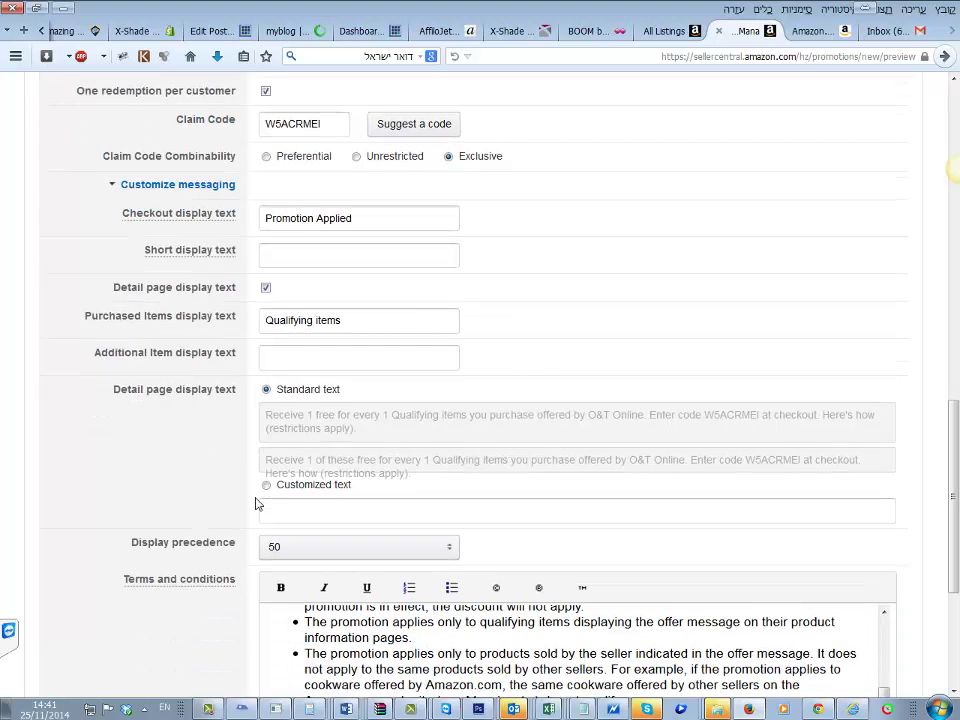
pyautogui.scroll(-4, 255, 504)
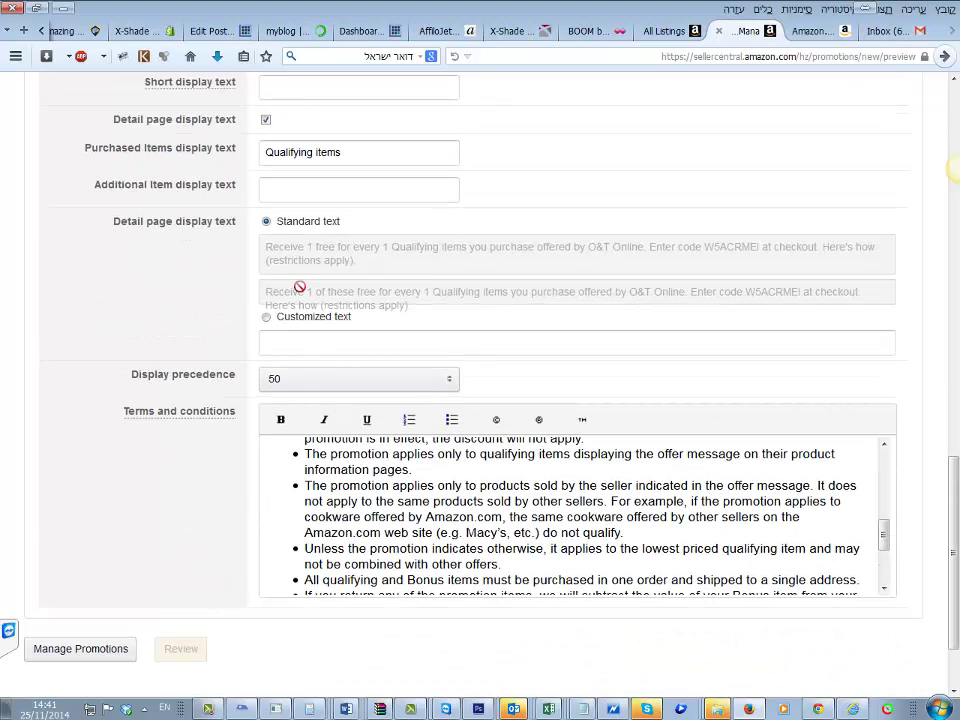
pyautogui.scroll(8, 258, 318)
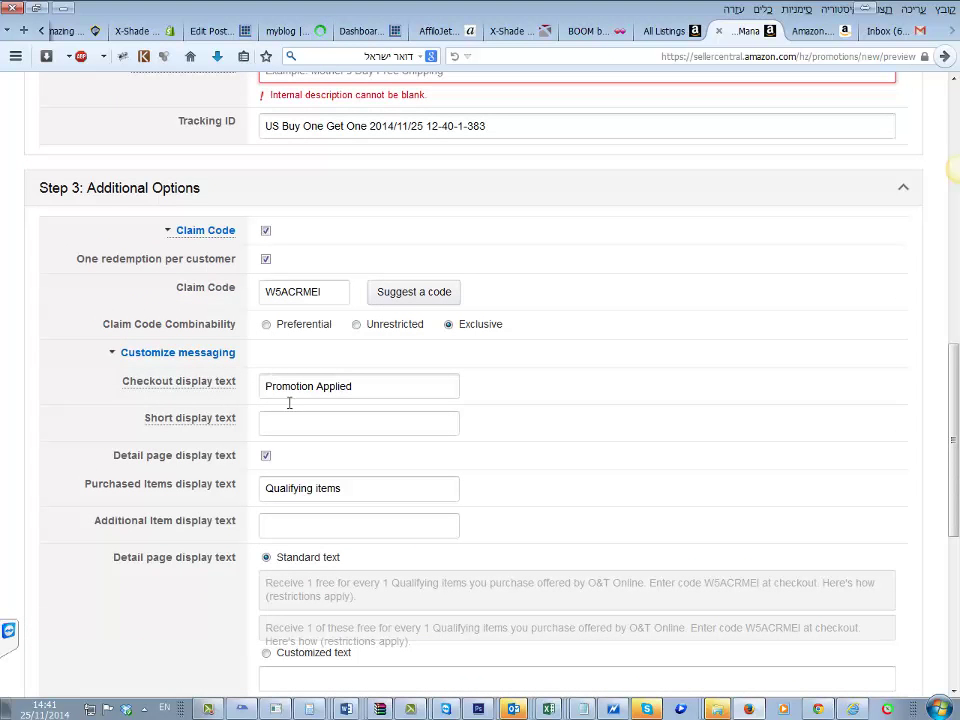
pyautogui.click(321, 388)
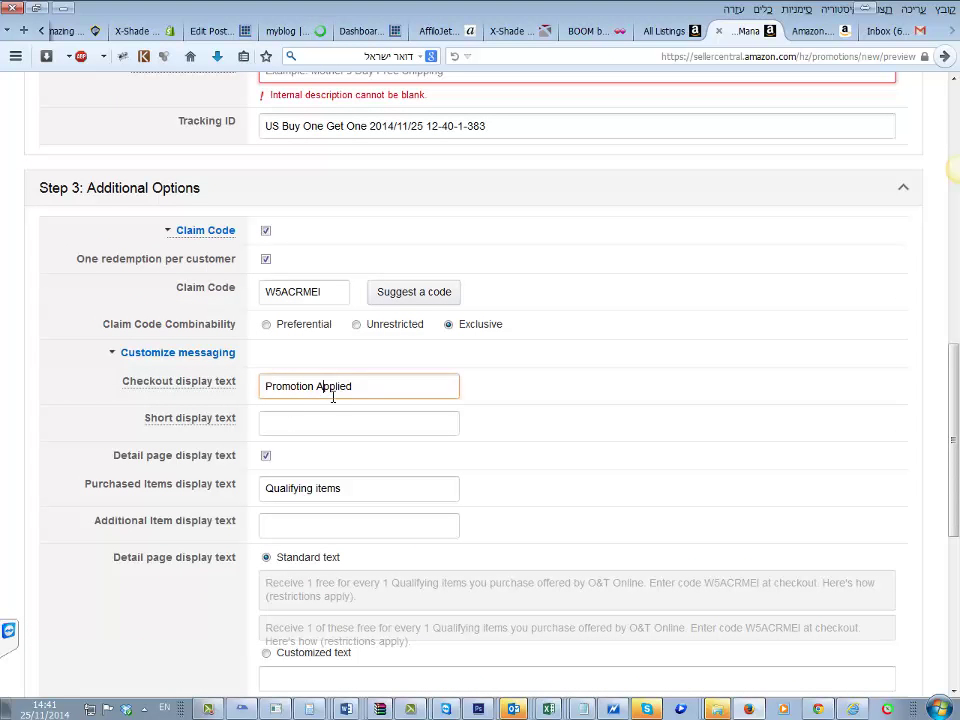
pyautogui.click(401, 304)
# Step: Set the promotion's internal description to "BF SG BALCK WHITE"
pyautogui.scroll(6, 385, 305)
pyautogui.click(378, 327)
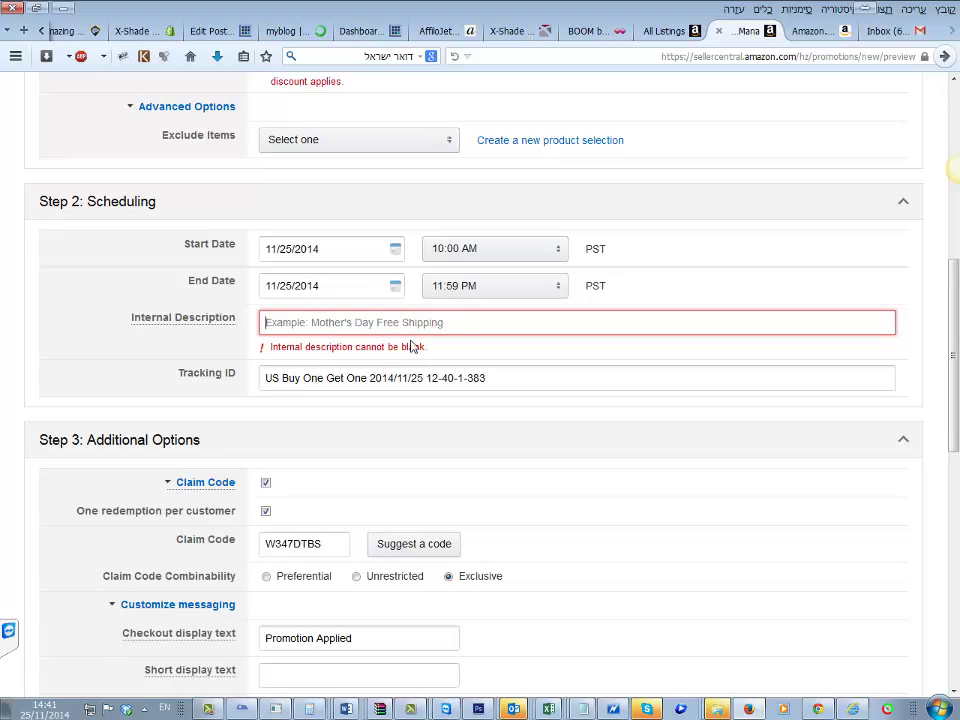
pyautogui.write('bf')
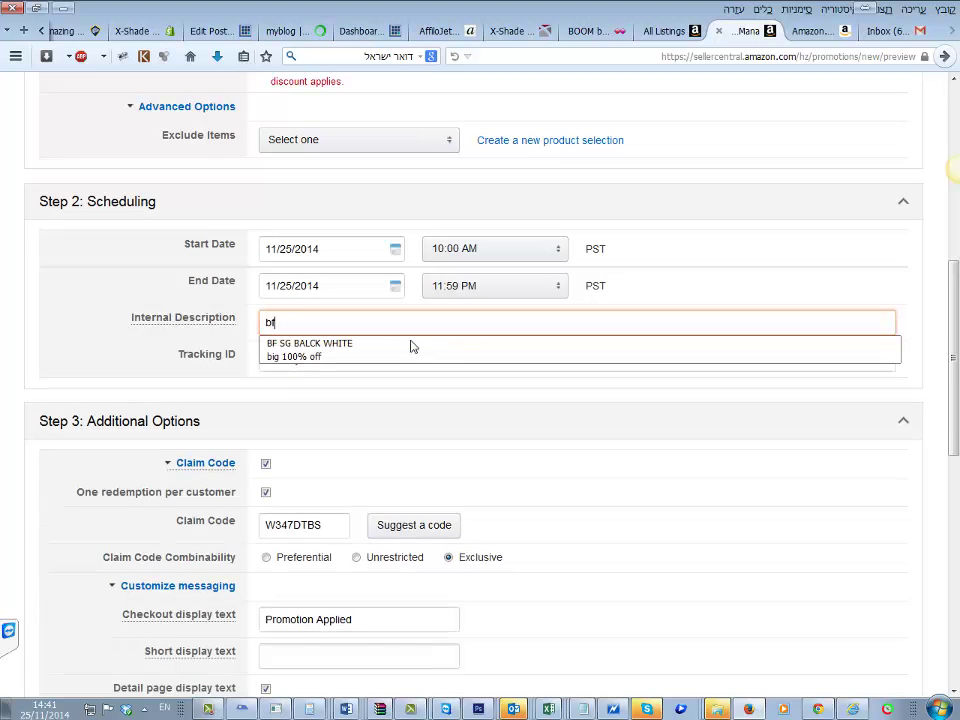
pyautogui.click(410, 343)
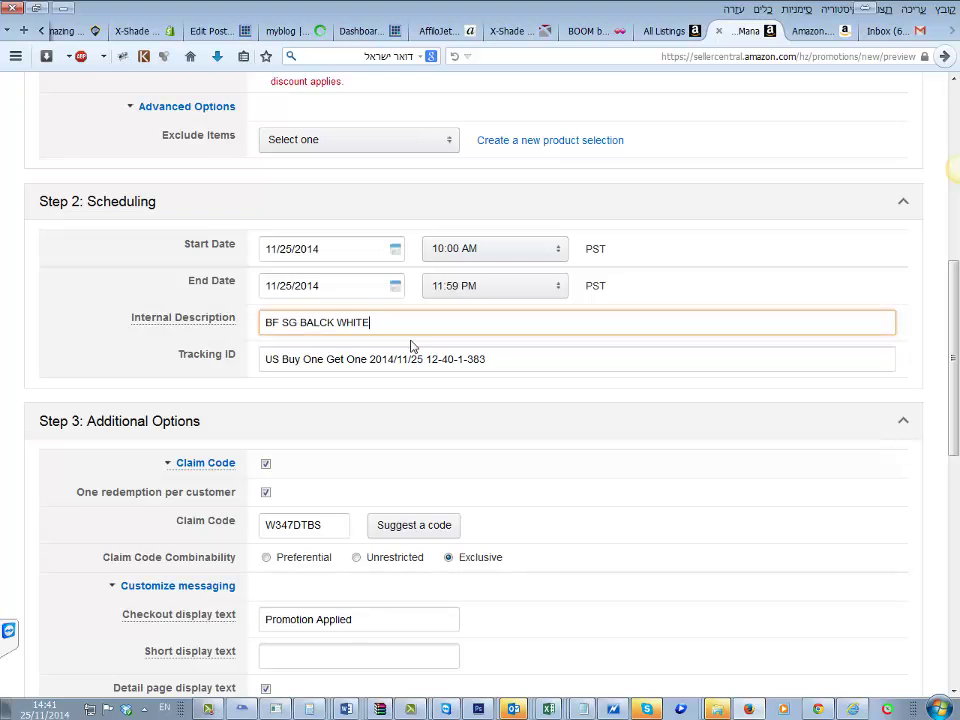
pyautogui.press('BackSpace')
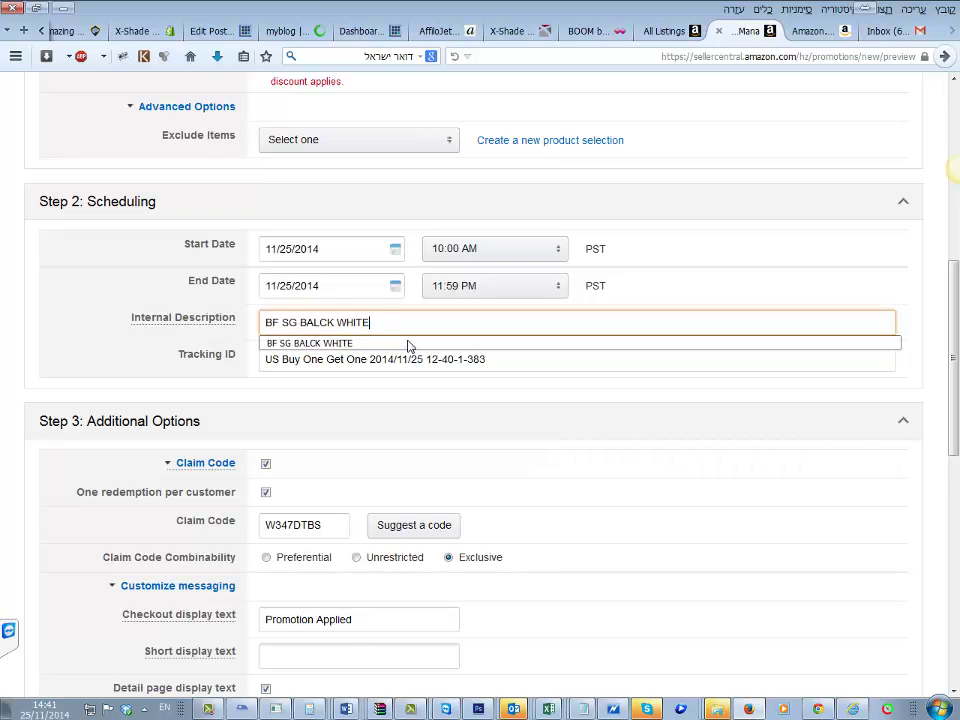
# Step: Copy the internal description "BF SG BALCK WHITE" over the existing tracking ID
pyautogui.hotkey('ctrl', 'a')
pyautogui.hotkey('ctrl', 'c')
pyautogui.click(421, 361)
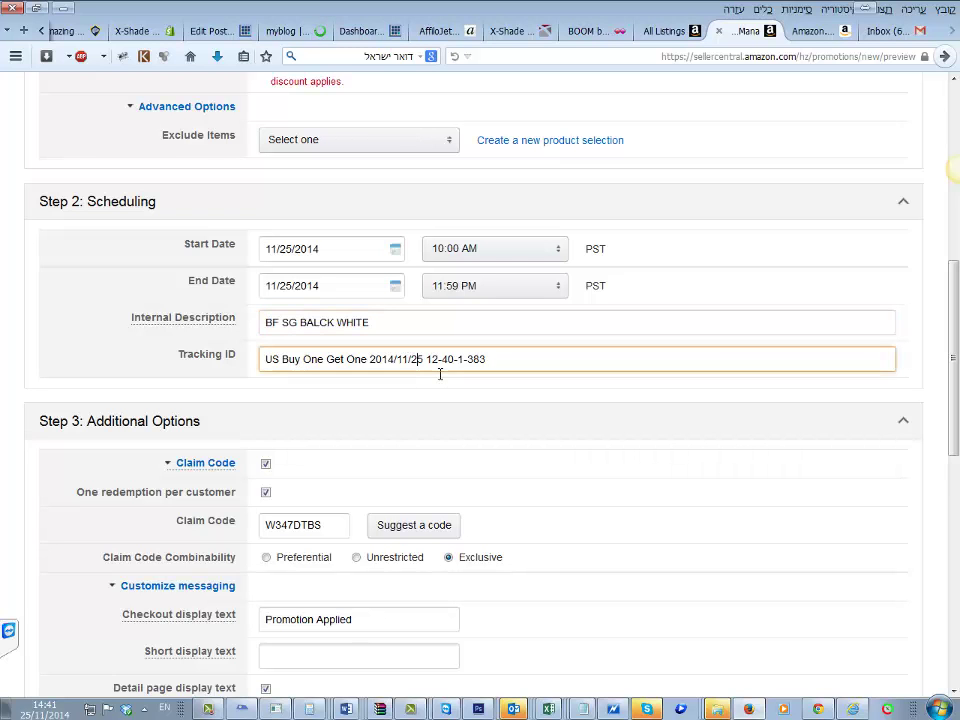
pyautogui.hotkey('ctrl', 'a')
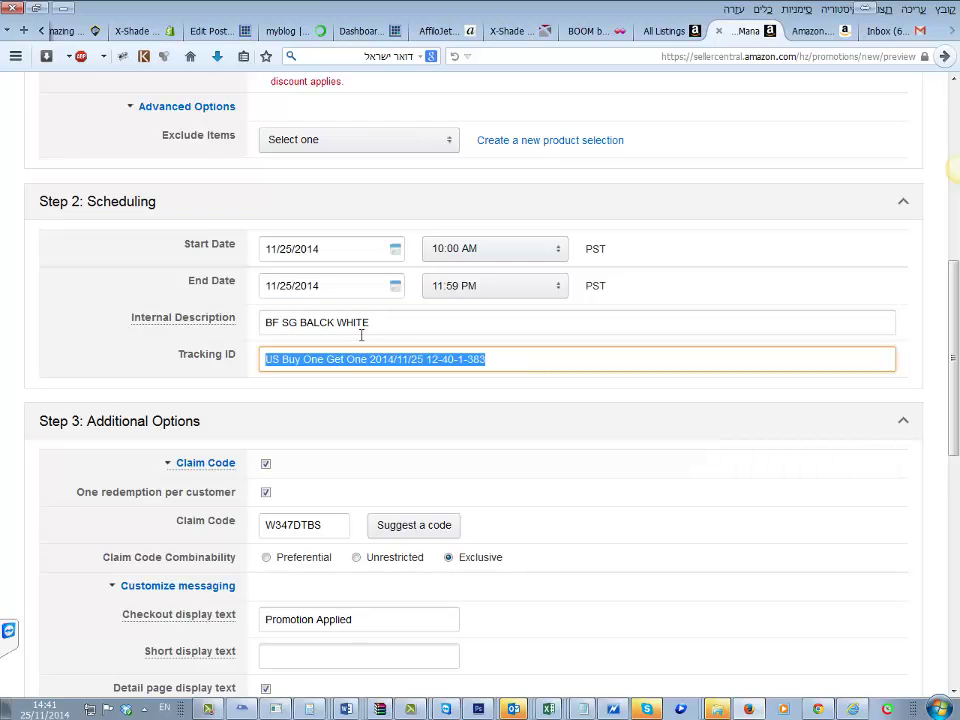
pyautogui.scroll(6, 361, 325)
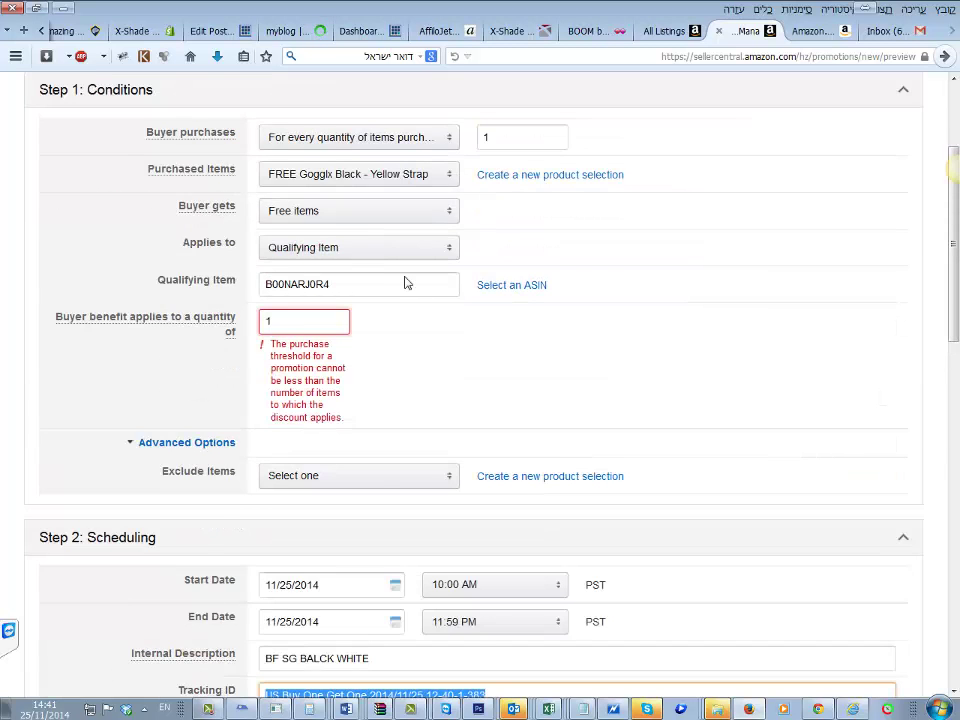
pyautogui.scroll(-3, 403, 281)
pyautogui.hotkey('ctrl', 'v')
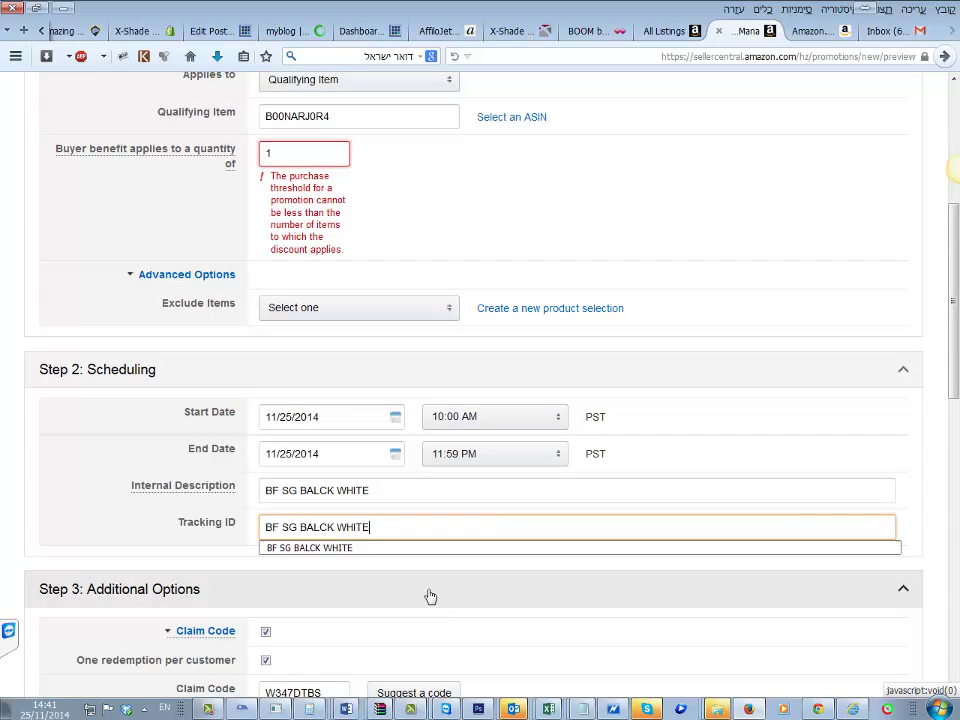
# Step: Look over the form down to its review option and re-enter 1 as the buyer benefit quantity
pyautogui.scroll(-5, 400, 620)
pyautogui.scroll(-4, 380, 640)
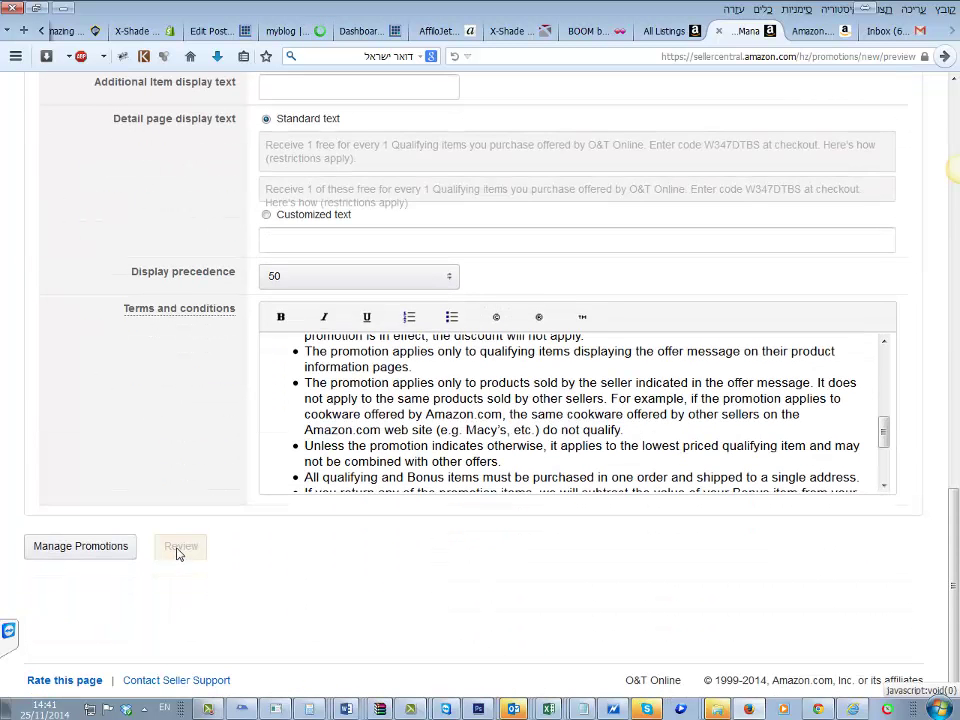
pyautogui.scroll(3, 230, 554)
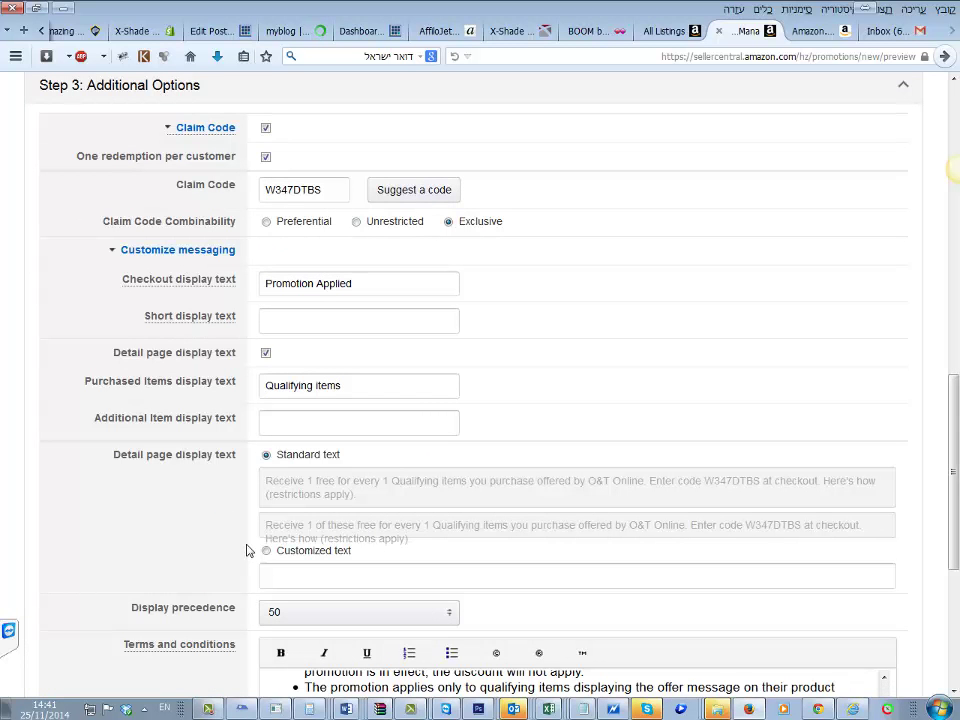
pyautogui.scroll(8, 332, 403)
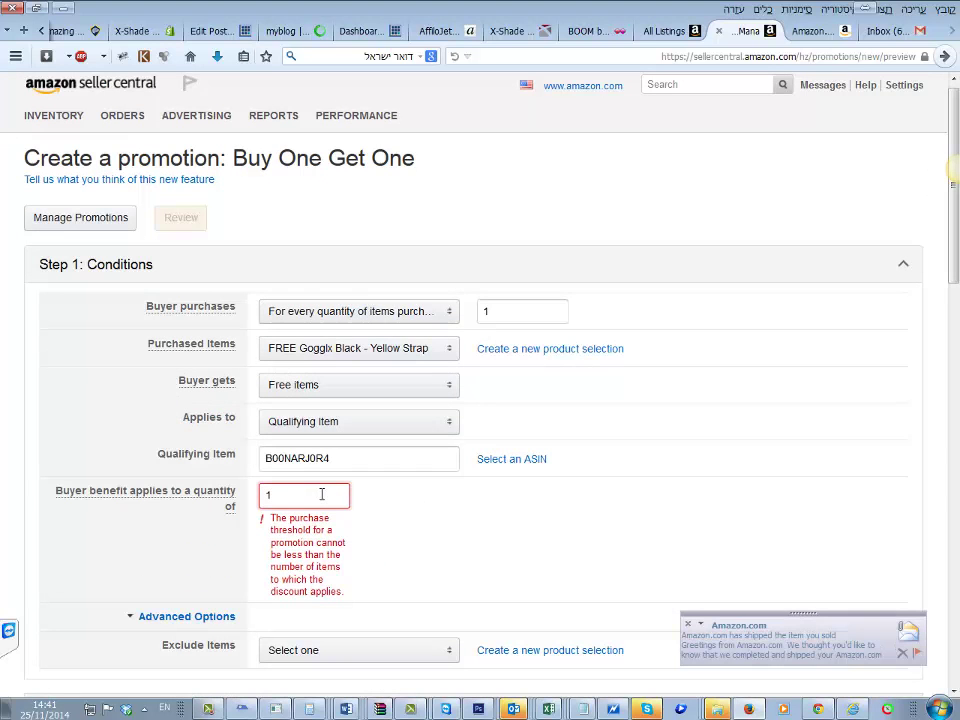
pyautogui.doubleClick(314, 497)
pyautogui.write('1')
pyautogui.click(500, 460)
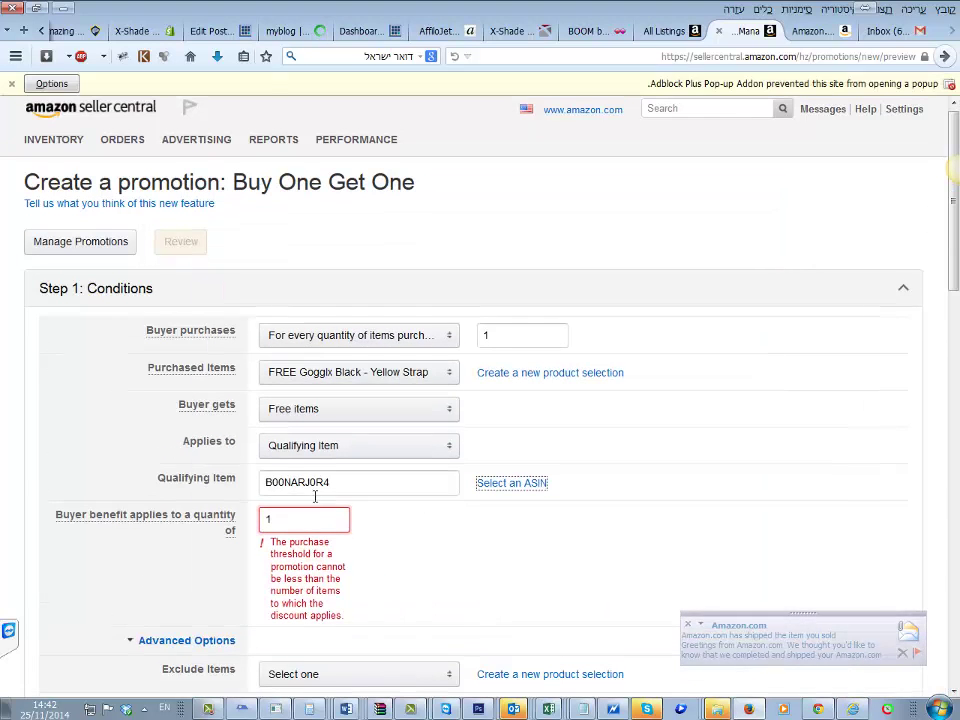
pyautogui.moveTo(317, 516); pyautogui.dragTo(253, 530)
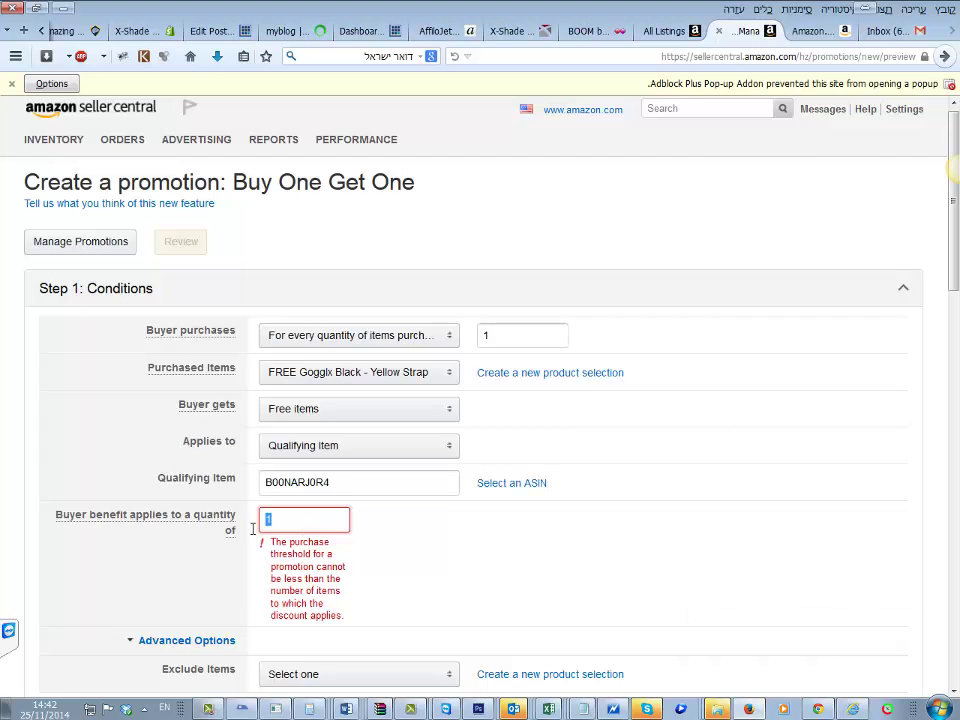
pyautogui.scroll(-2, 300, 533)
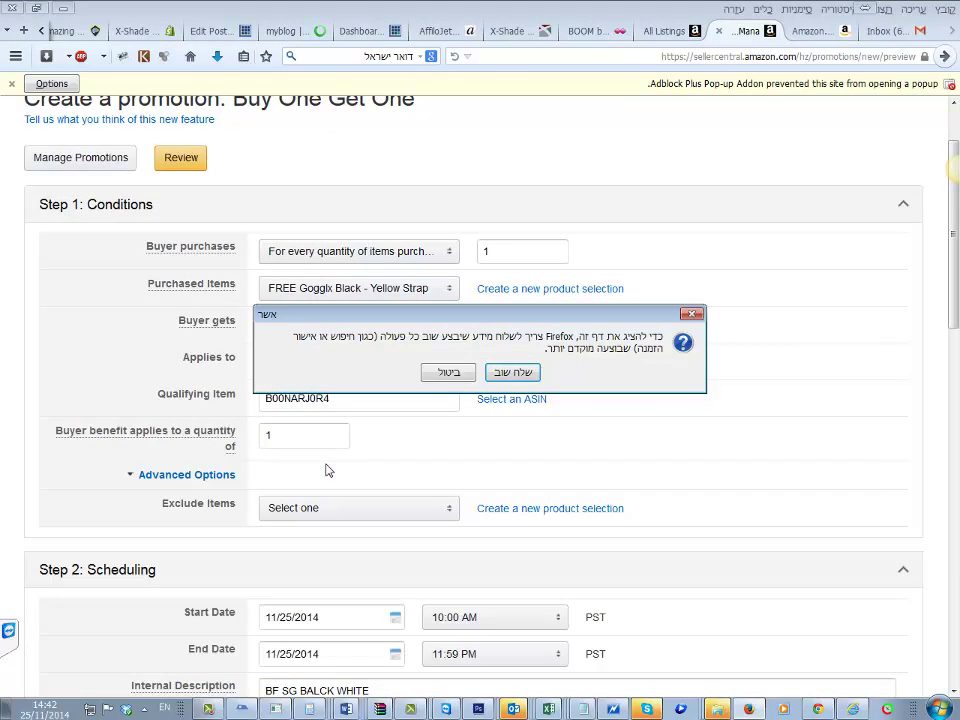
# Step: Reload the promotion form by resending its data and apply the free-item benefit to a Qualifying Item
pyautogui.click(514, 371)
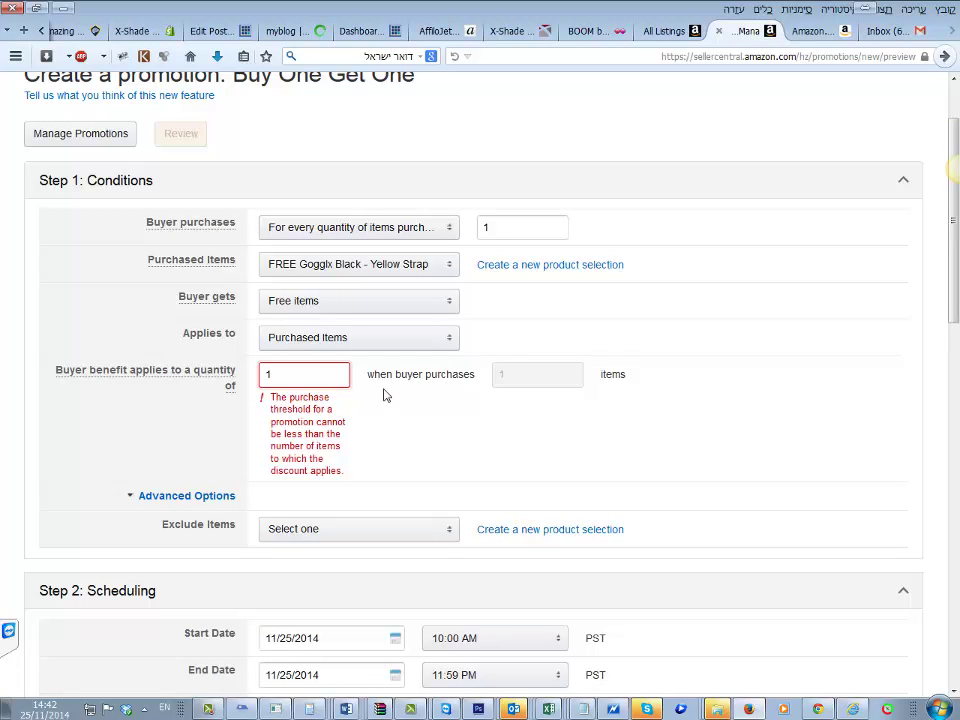
pyautogui.click(355, 339)
pyautogui.click(336, 362)
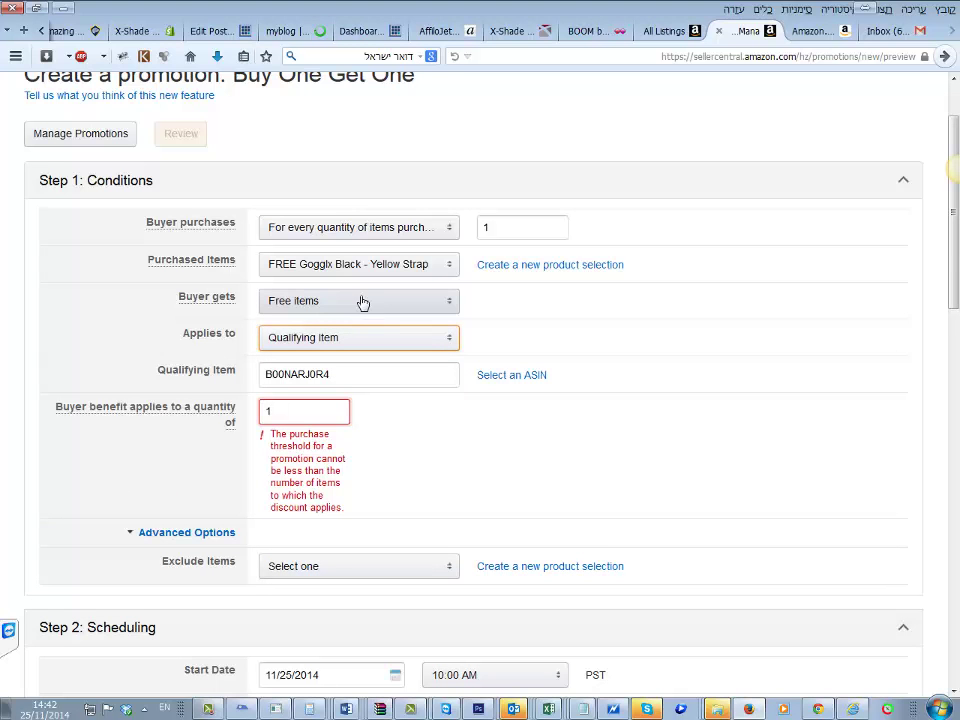
# Step: Abandon the current form and start a new Buy One Get One promotion from the Promotions page
pyautogui.scroll(2, 175, 100)
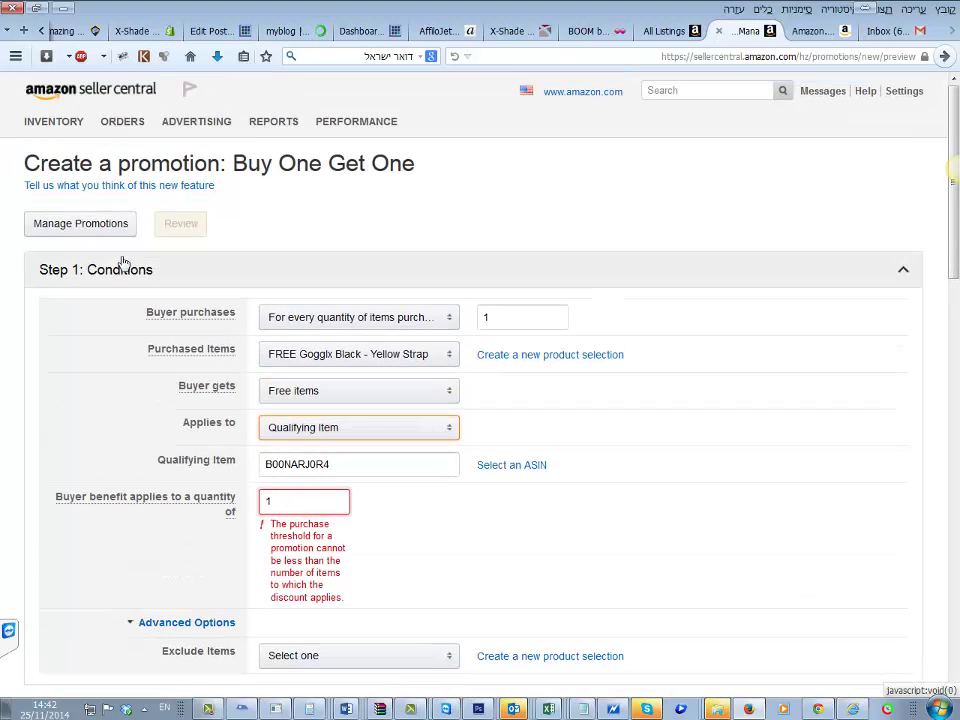
pyautogui.moveTo(196, 121)
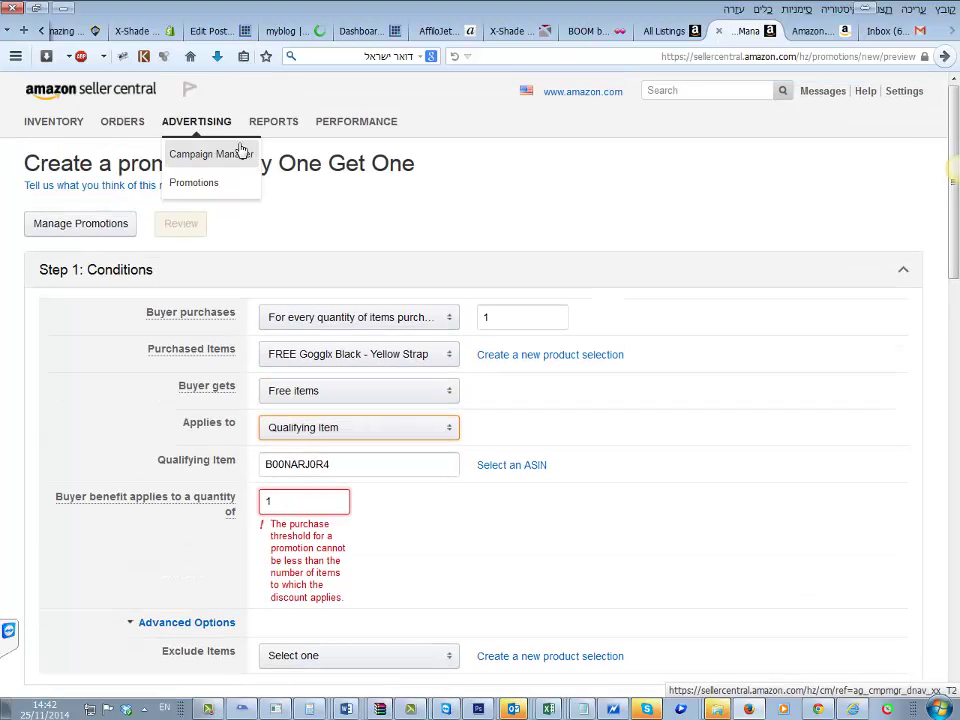
pyautogui.click(212, 183)
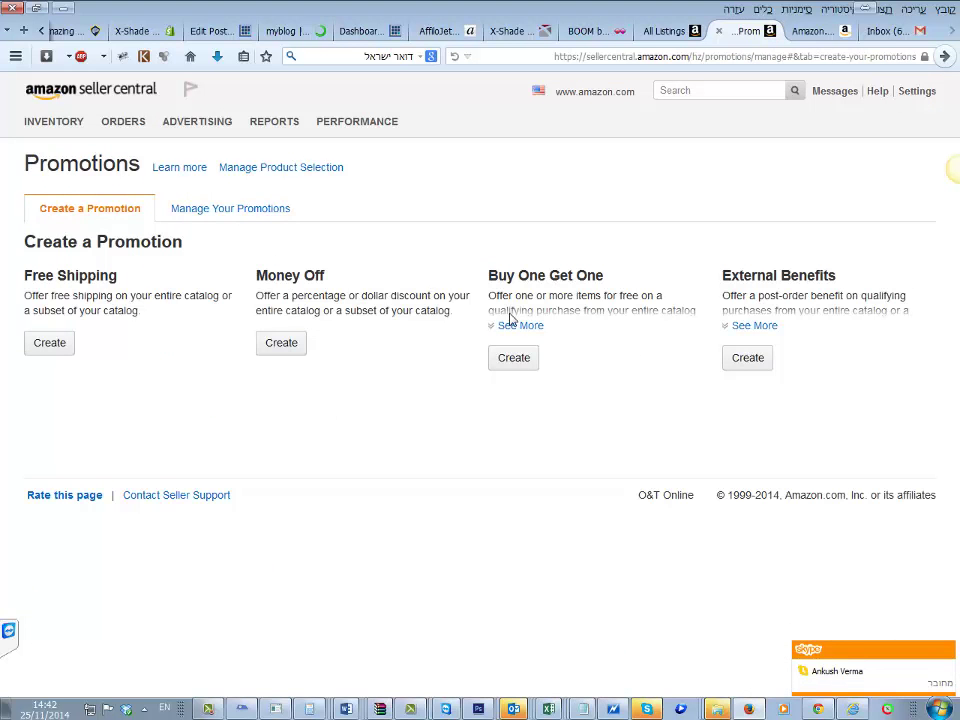
pyautogui.click(516, 357)
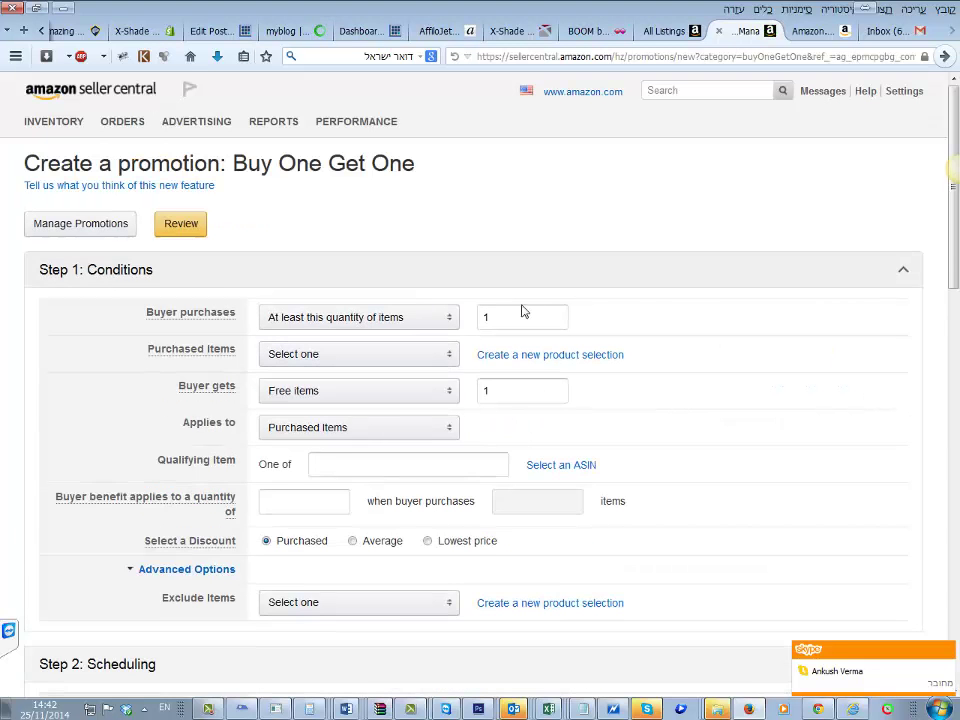
# Step: Choose BF_GIVEAWAY as the purchased items and apply the free items to a Qualifying Item
pyautogui.click(356, 358)
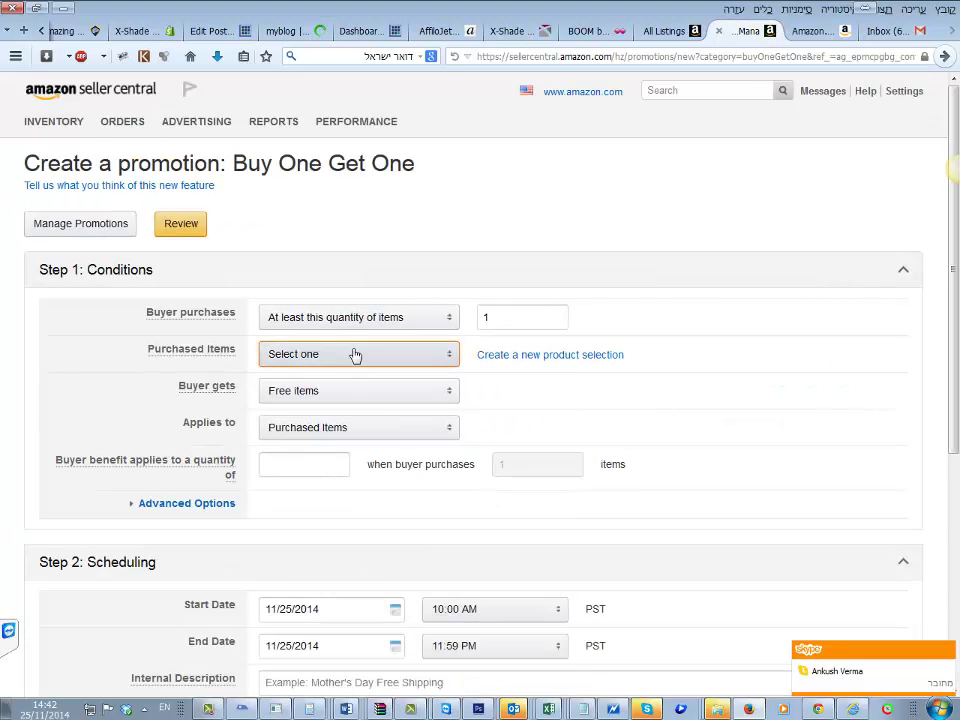
pyautogui.click(335, 376)
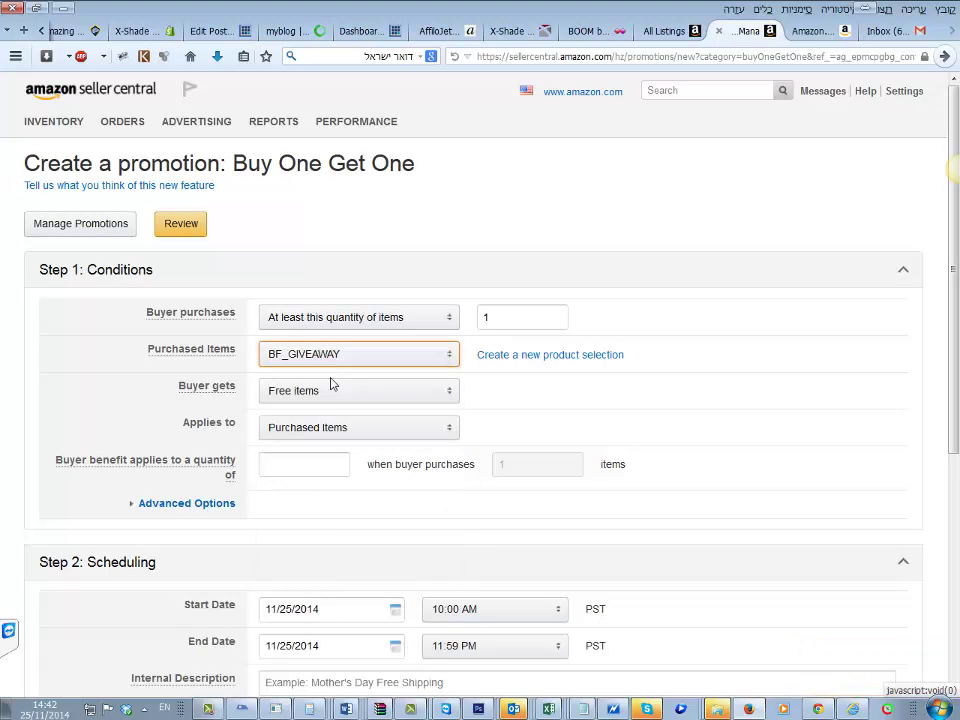
pyautogui.click(328, 399)
pyautogui.click(320, 431)
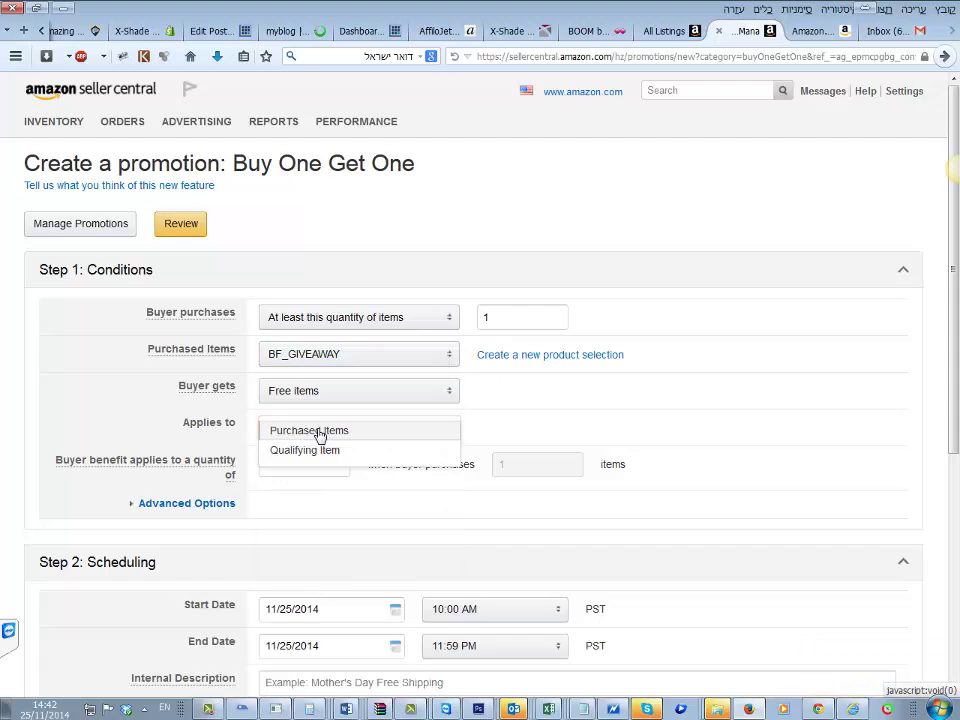
pyautogui.click(320, 451)
# Step: Enter "BF SG BALCK WHITE" as the qualifying item and change the purchased items to FREE Gogglx BLACK WHITE STRAP
pyautogui.click(453, 467)
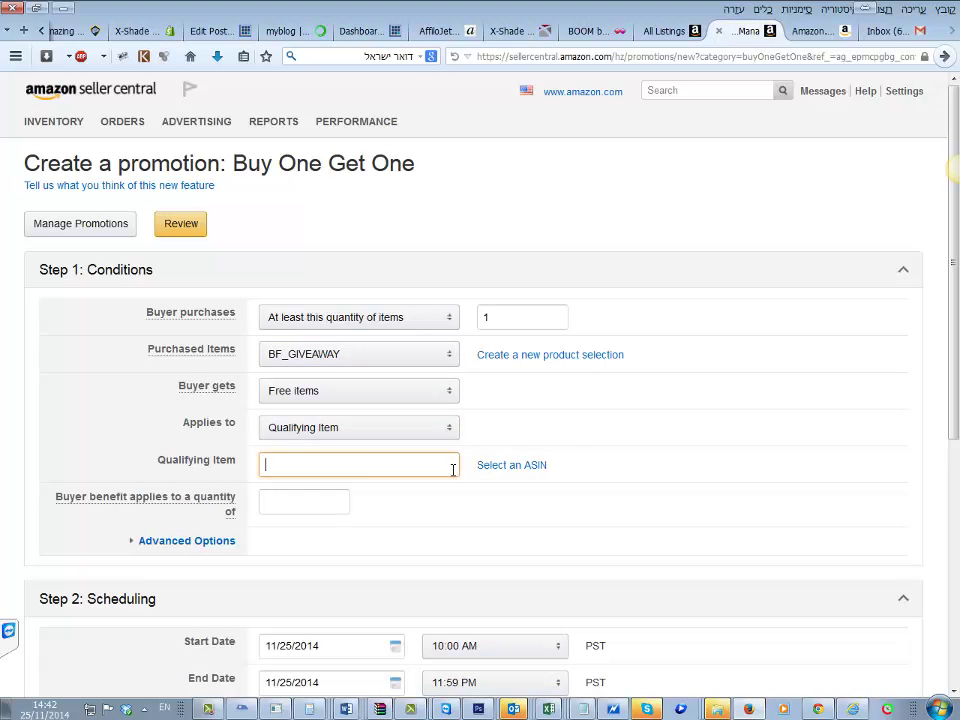
pyautogui.write('BF GG BALCK WHITE')
pyautogui.click(399, 356)
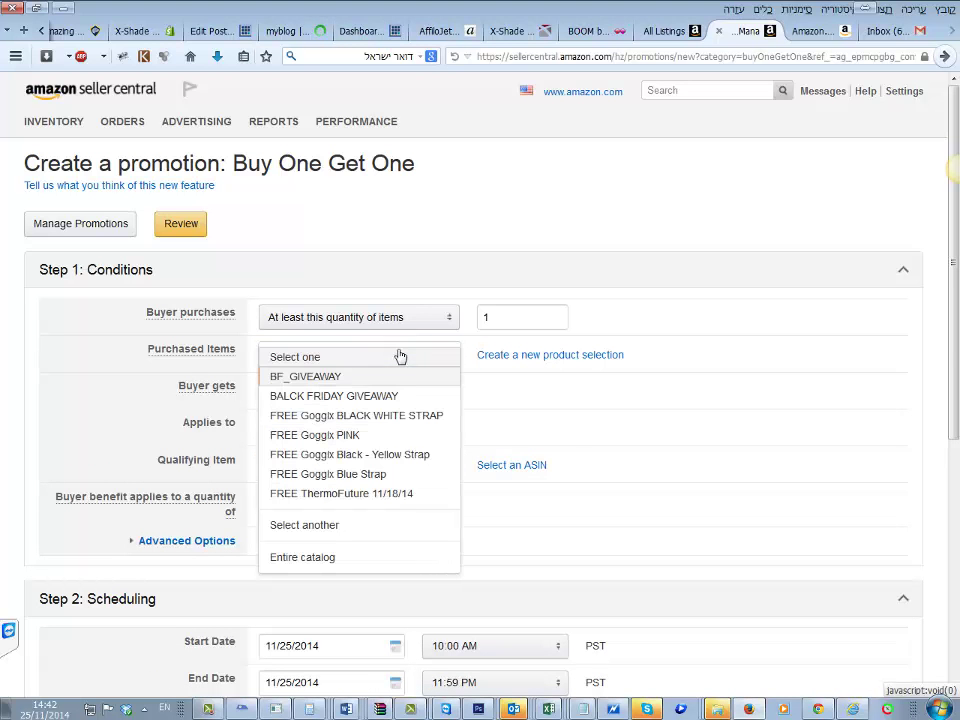
pyautogui.click(381, 415)
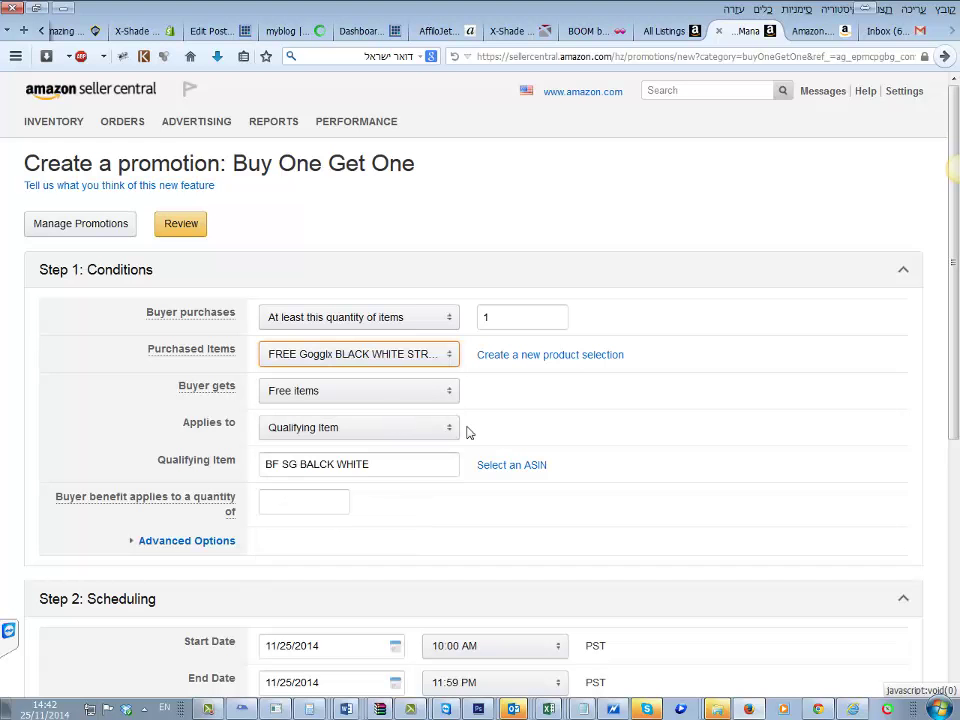
# Step: Replace the qualifying item with ASIN B00NARJ0R4 from the goggles' product page and reselect FREE Gogglx BLACK WHITE STRAP as purchased items
pyautogui.moveTo(385, 464)
pyautogui.mouseDown()
pyautogui.moveTo(261, 467)
pyautogui.moveTo(380, 465)
pyautogui.mouseUp()
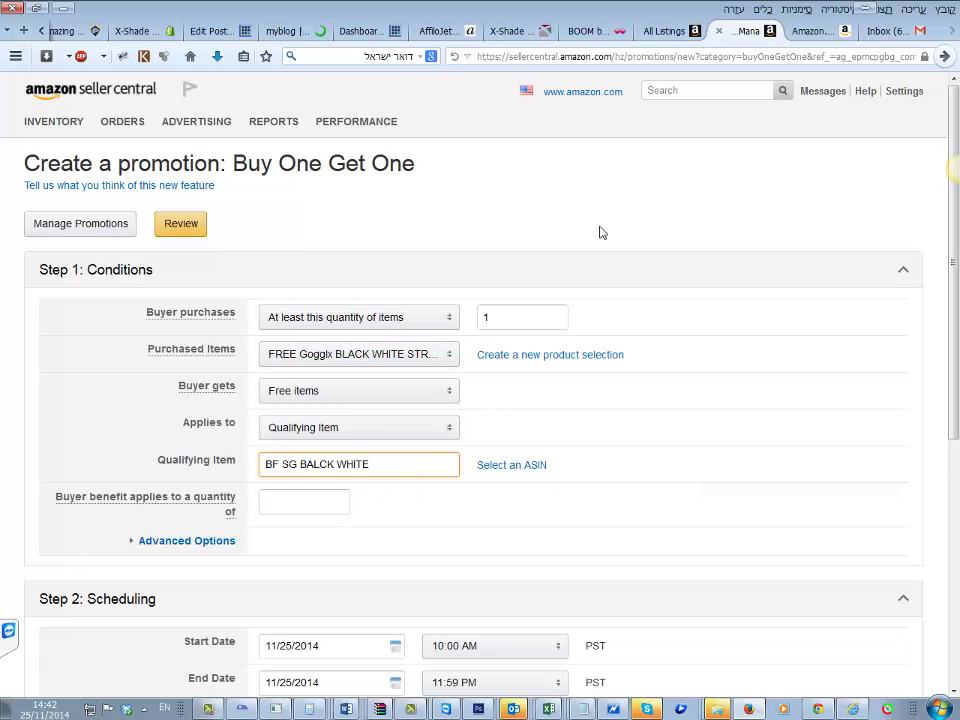
pyautogui.hotkey('ctrl', 'a')
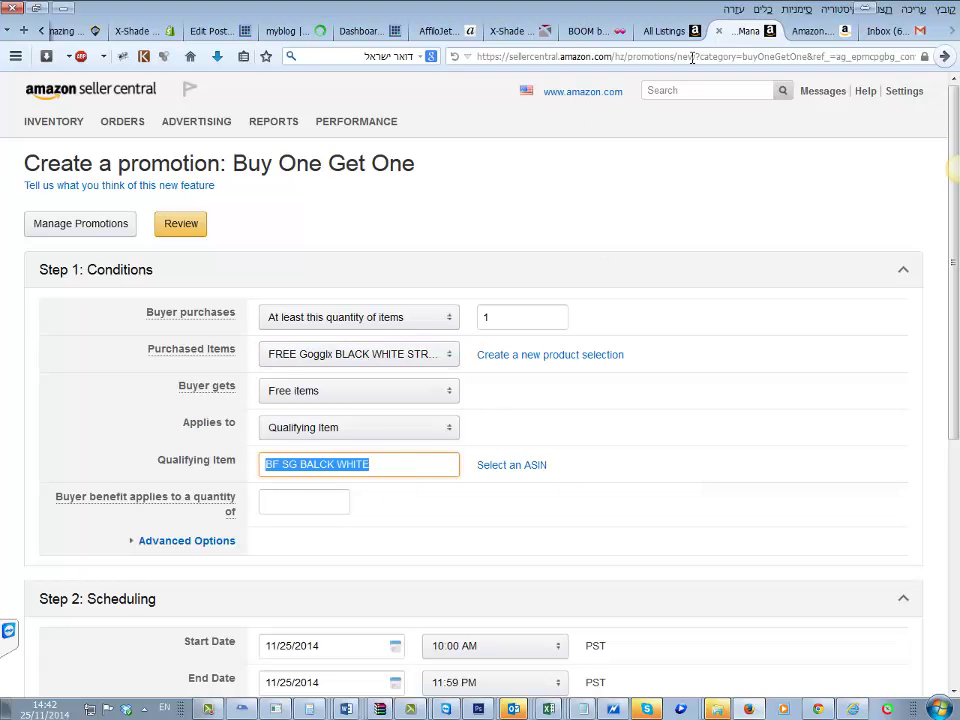
pyautogui.click(826, 38)
pyautogui.scroll(-2, 647, 458)
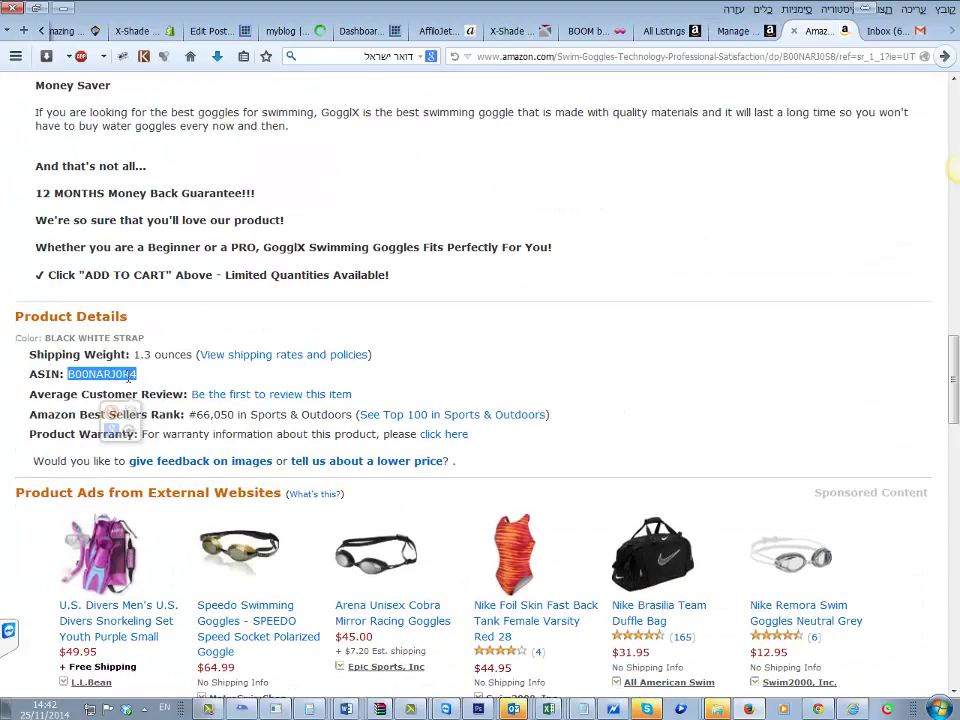
pyautogui.click(740, 30)
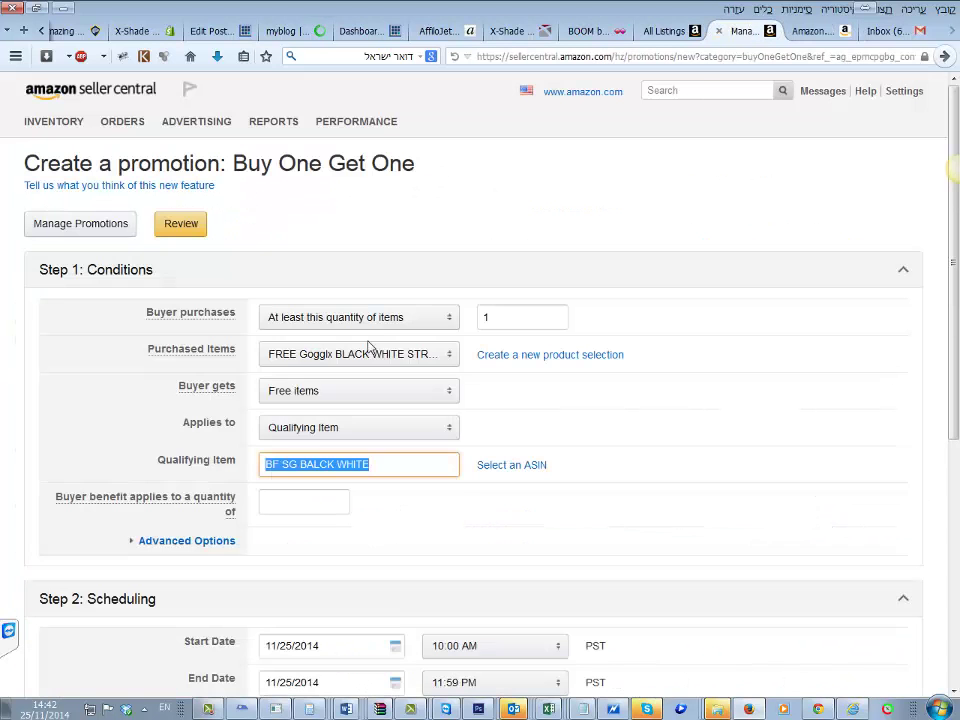
pyautogui.write('B00NARJ0R4')
pyautogui.click(340, 356)
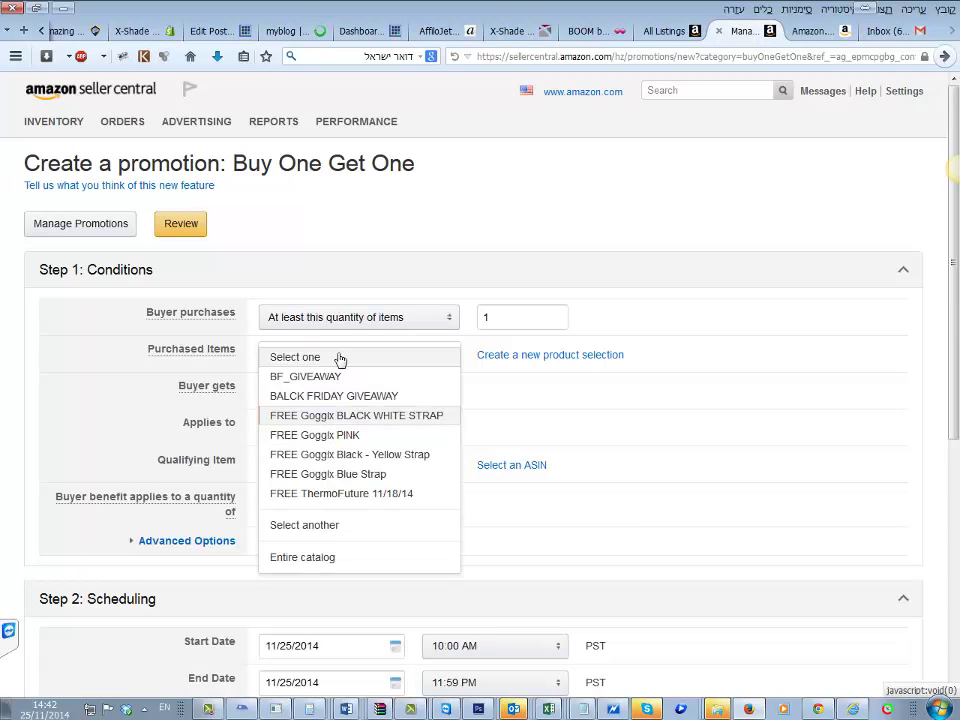
pyautogui.click(404, 415)
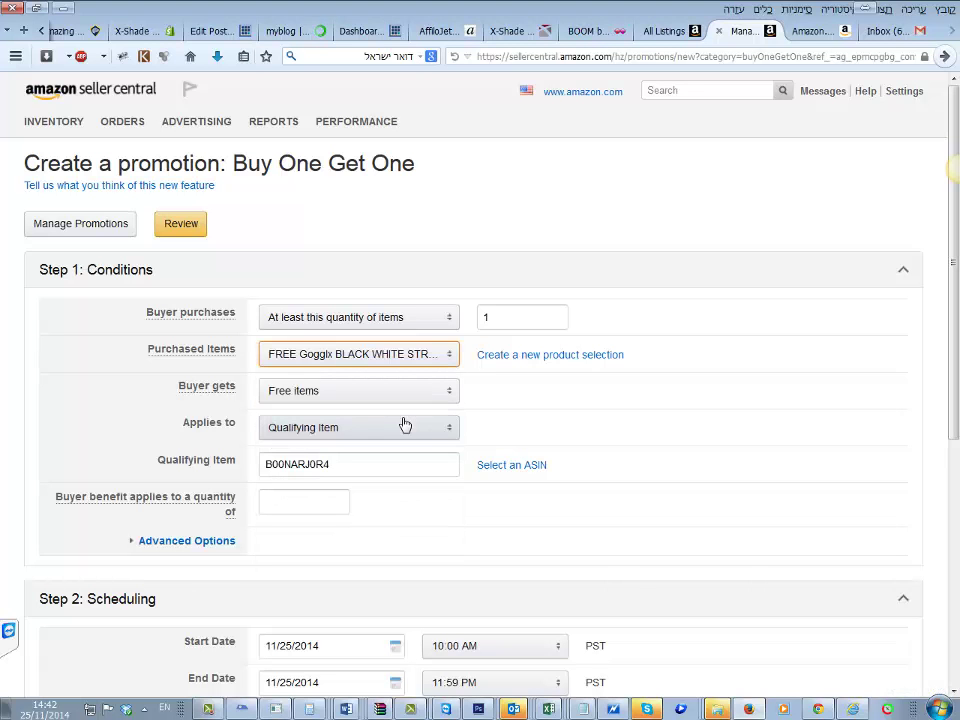
# Step: Set the quantity the buyer benefit applies to in the new promotion to 1
pyautogui.click(292, 499)
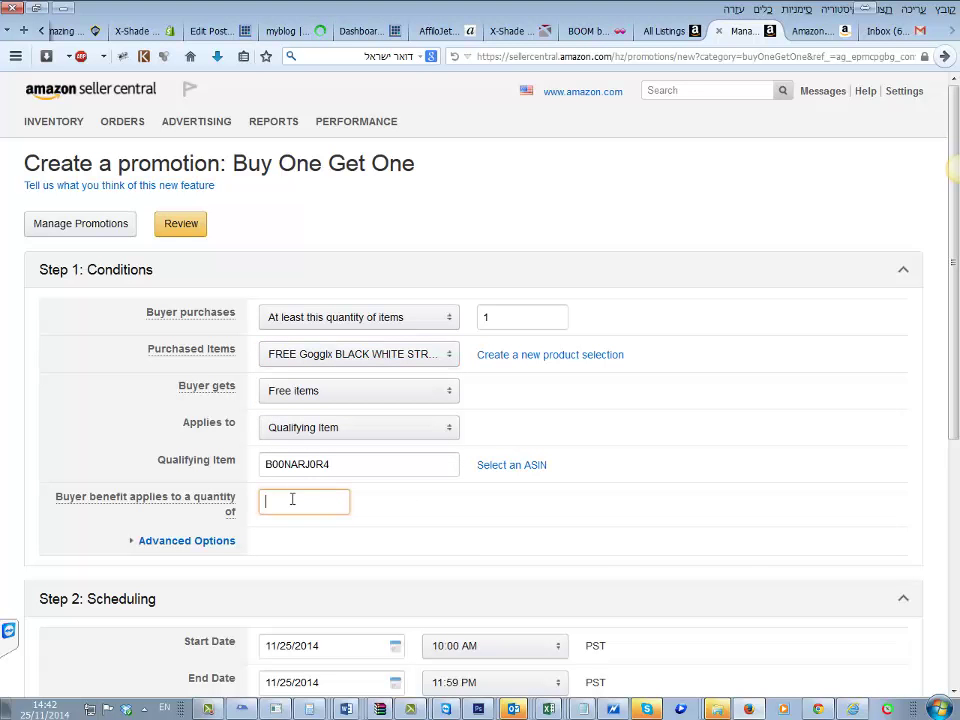
pyautogui.write('1')
pyautogui.click(302, 520)
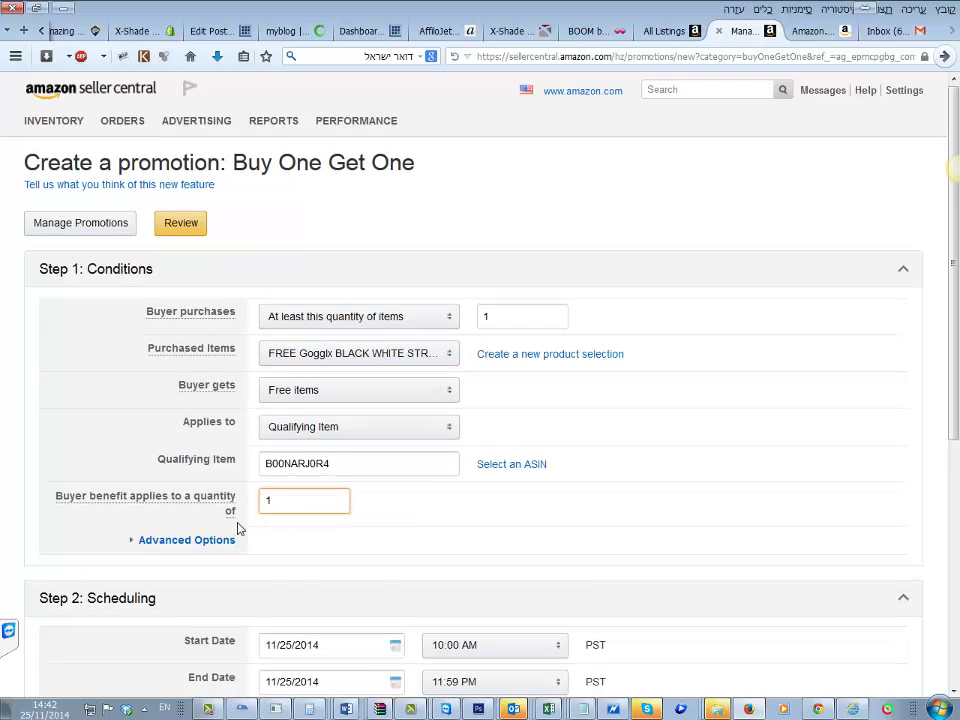
# Step: Enable a claim code for the promotion and limit it to one redemption per customer
pyautogui.scroll(-3, 220, 510)
pyautogui.scroll(-1, 280, 565)
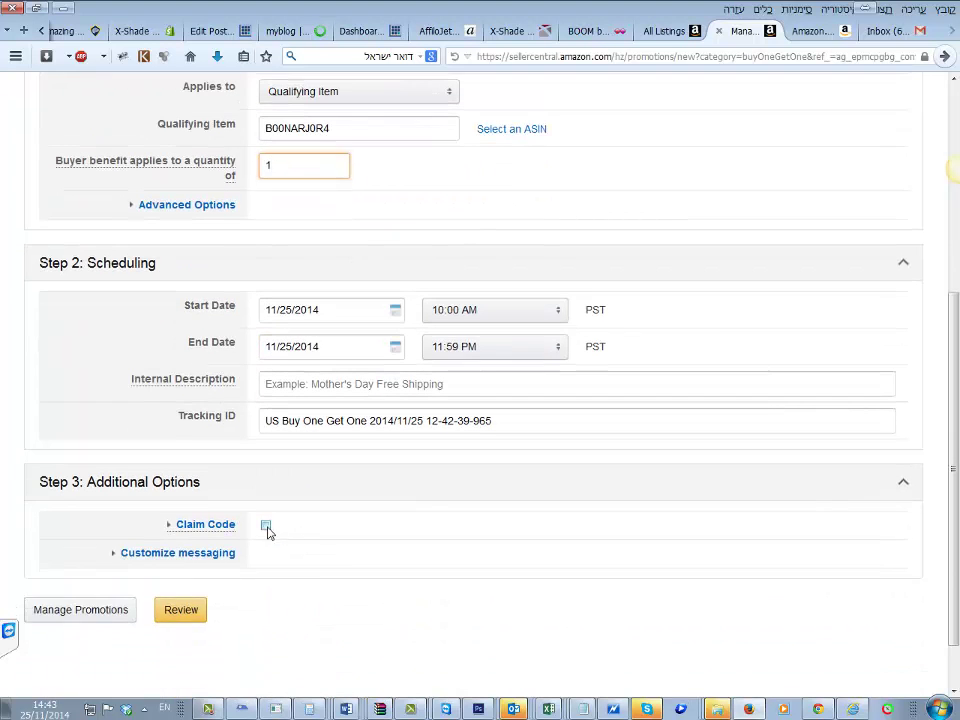
pyautogui.click(266, 525)
pyautogui.click(266, 553)
pyautogui.press('Tab')
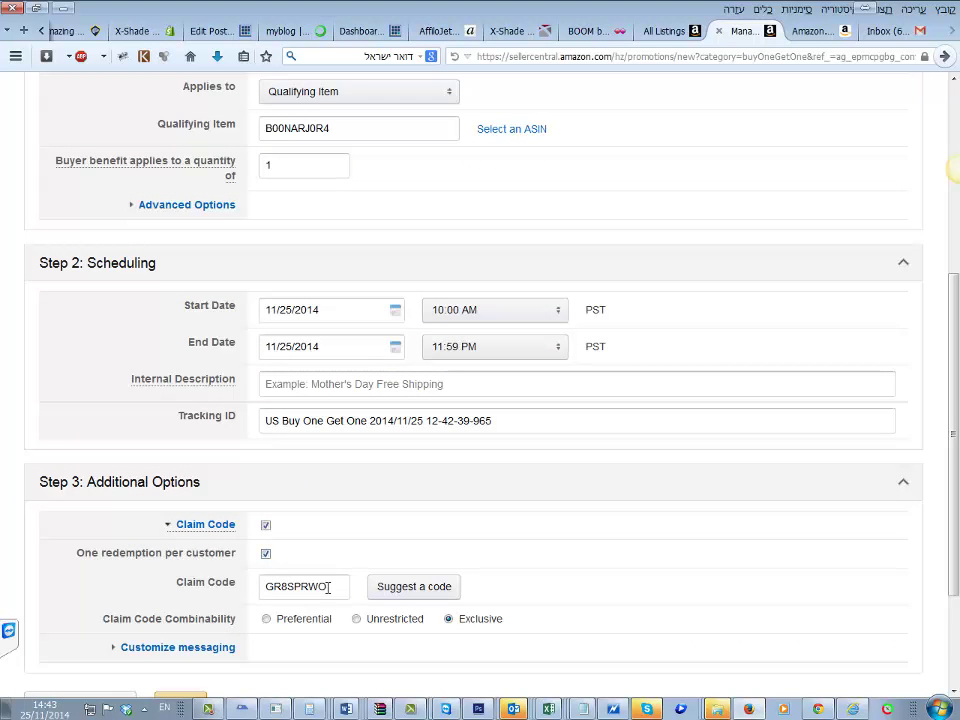
# Step: Replace the suggested claim code with BLACKFRI, correcting the first attempt "balckfri"
pyautogui.write('balckfri')
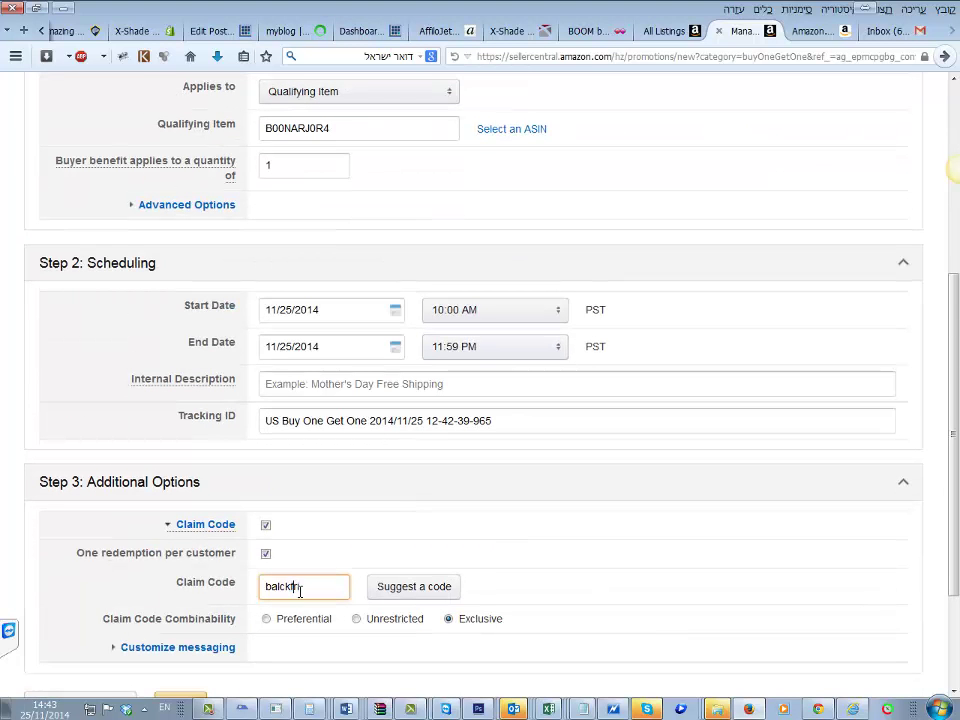
pyautogui.doubleClick(299, 591)
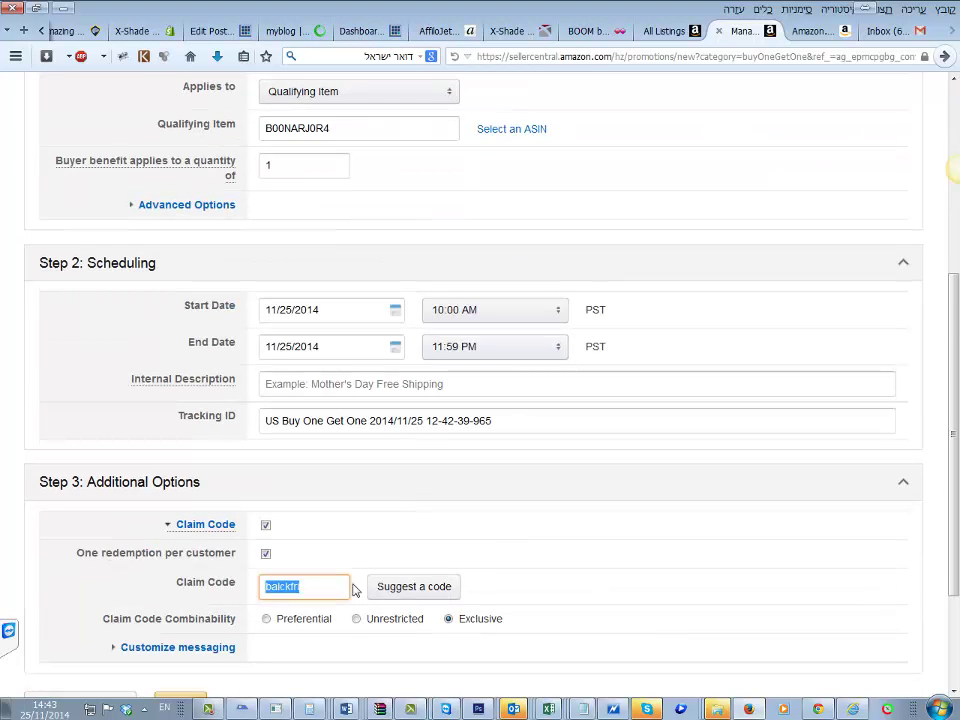
pyautogui.write('A')
pyautogui.press('BackSpace')
pyautogui.write('BLA')
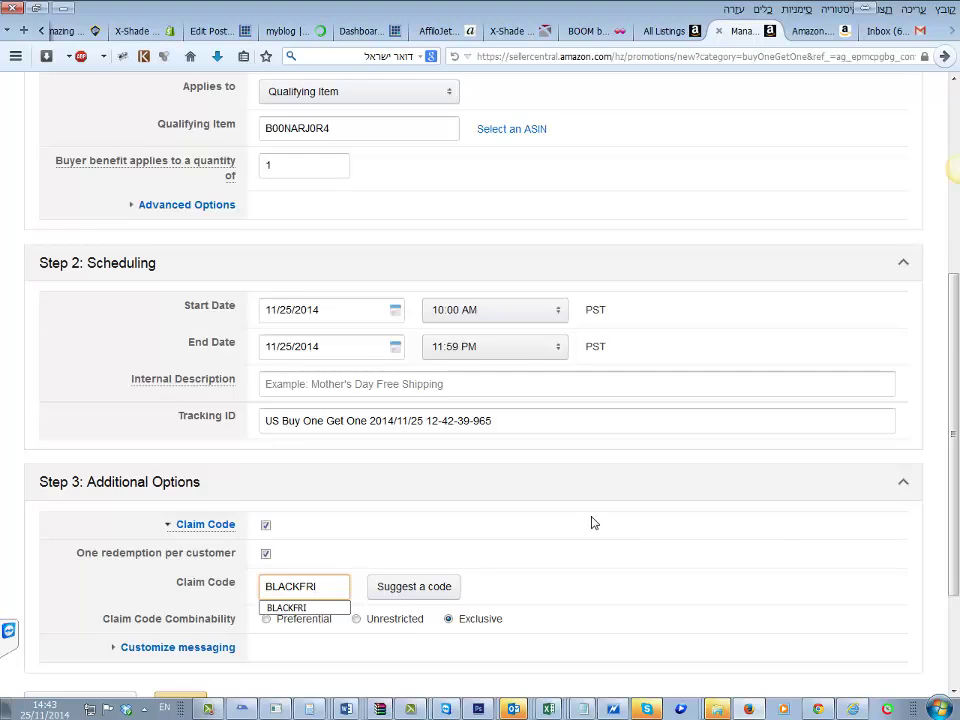
pyautogui.write('CKFRI')
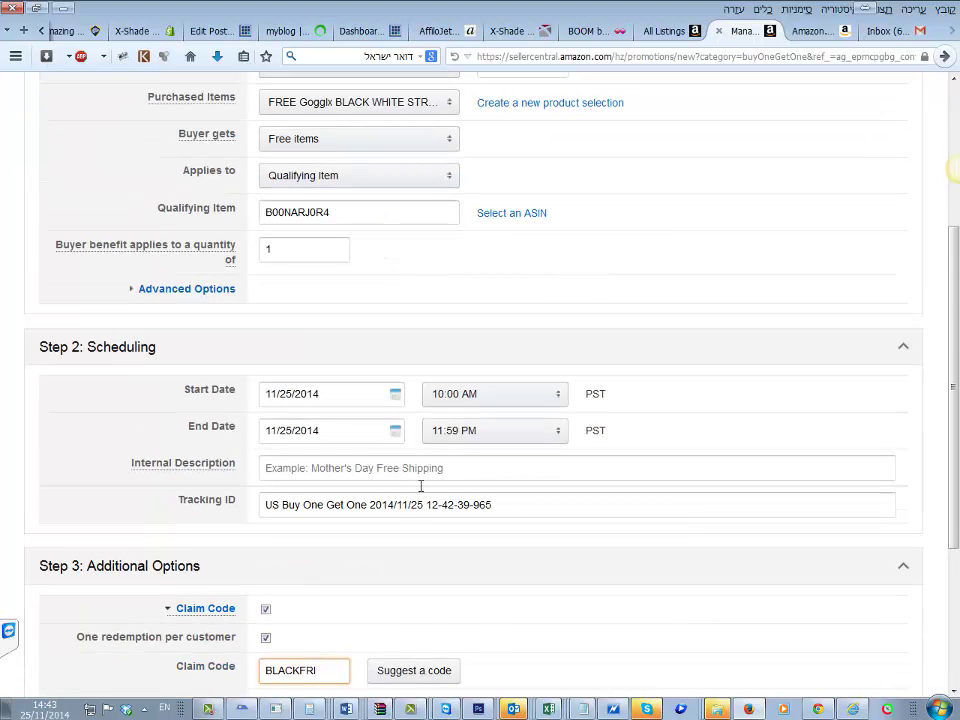
# Step: Set the promotion's internal description to "BF SG BLACK WHITE" and select the whole text
pyautogui.click(421, 470)
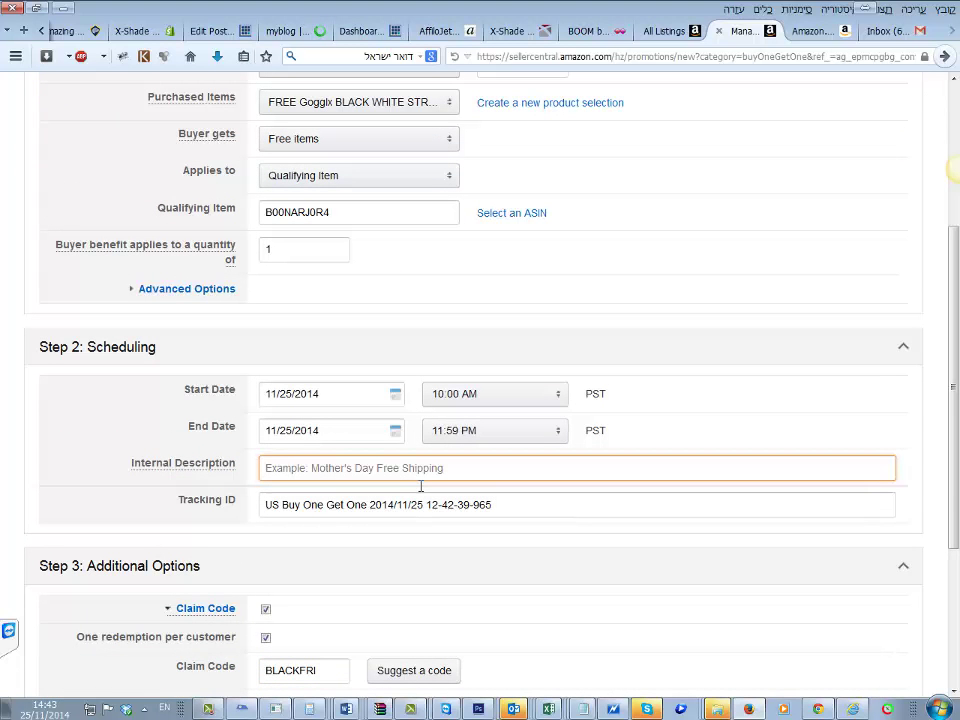
pyautogui.write('BF SG BLACK WHITE')
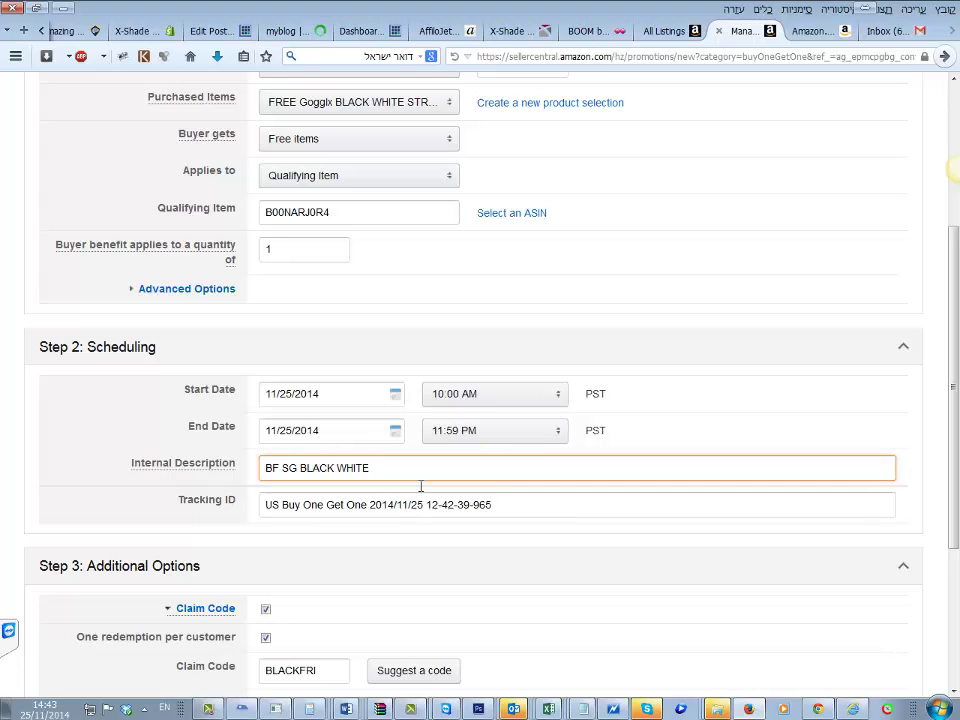
pyautogui.hotkey('ctrl', 'a')
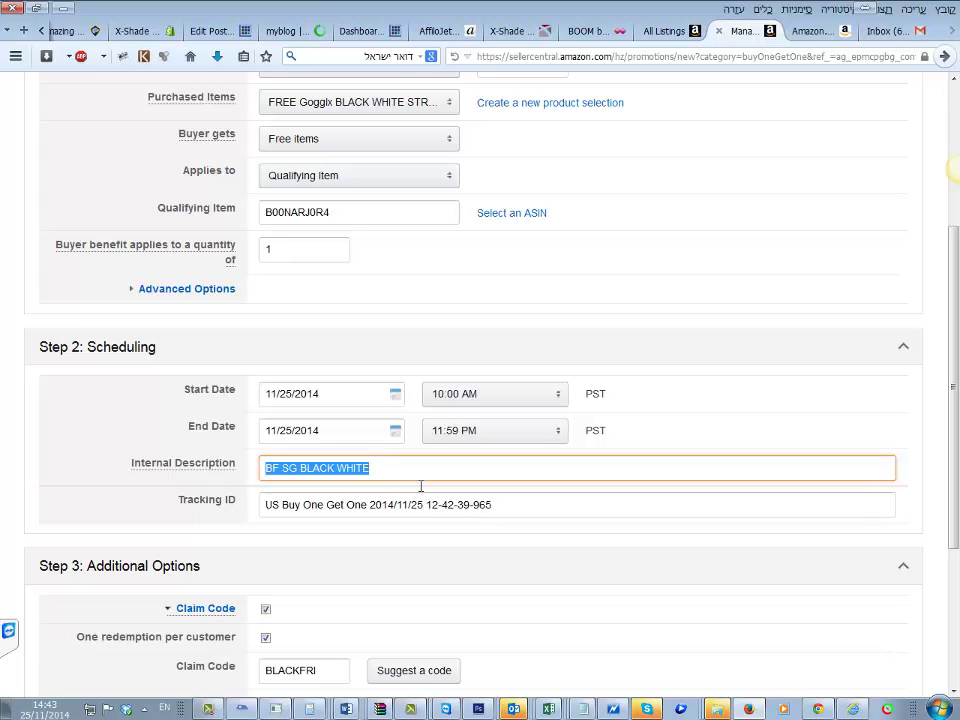
# Step: Copy the internal description into the Tracking ID field, replacing its suggested text with "BF SG BLACK WHITE"
pyautogui.hotkey('ctrl', 'c')
pyautogui.click(482, 506)
pyautogui.hotkey('ctrl', 'a')
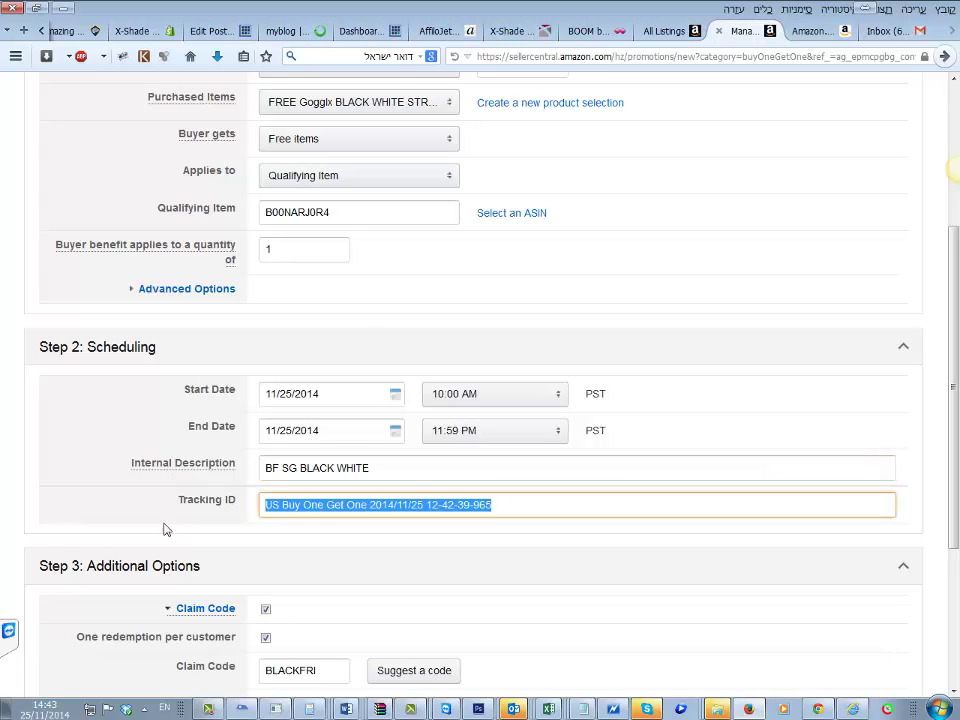
pyautogui.hotkey('ctrl', 'v')
pyautogui.click(476, 432)
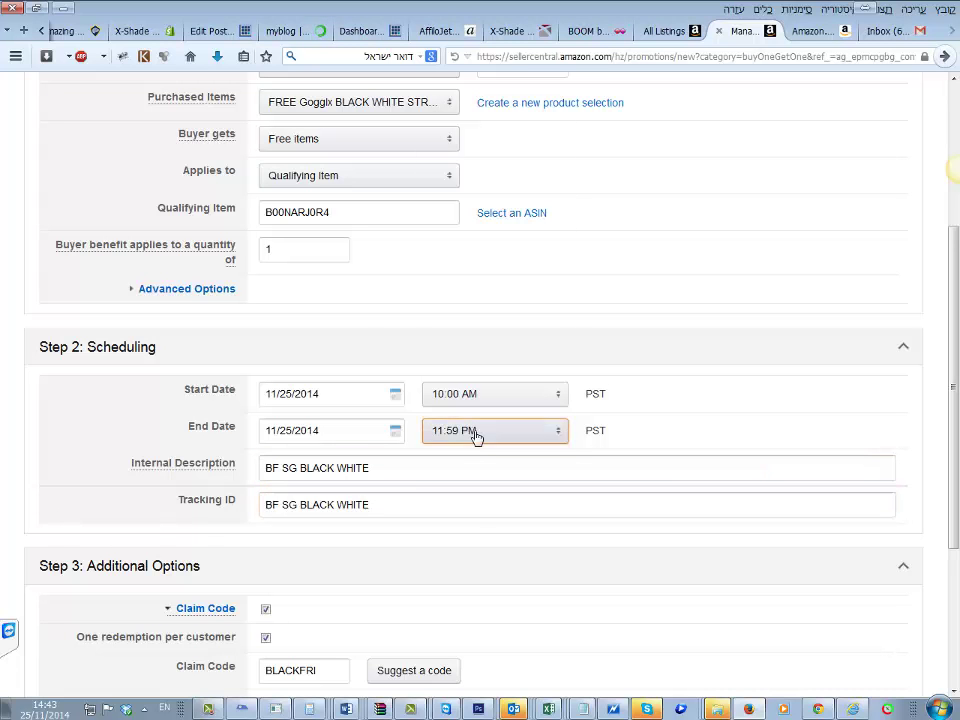
# Step: Set the promotion's start date to 11/27/2014, correcting the first pick of 11/26/2014
pyautogui.click(328, 404)
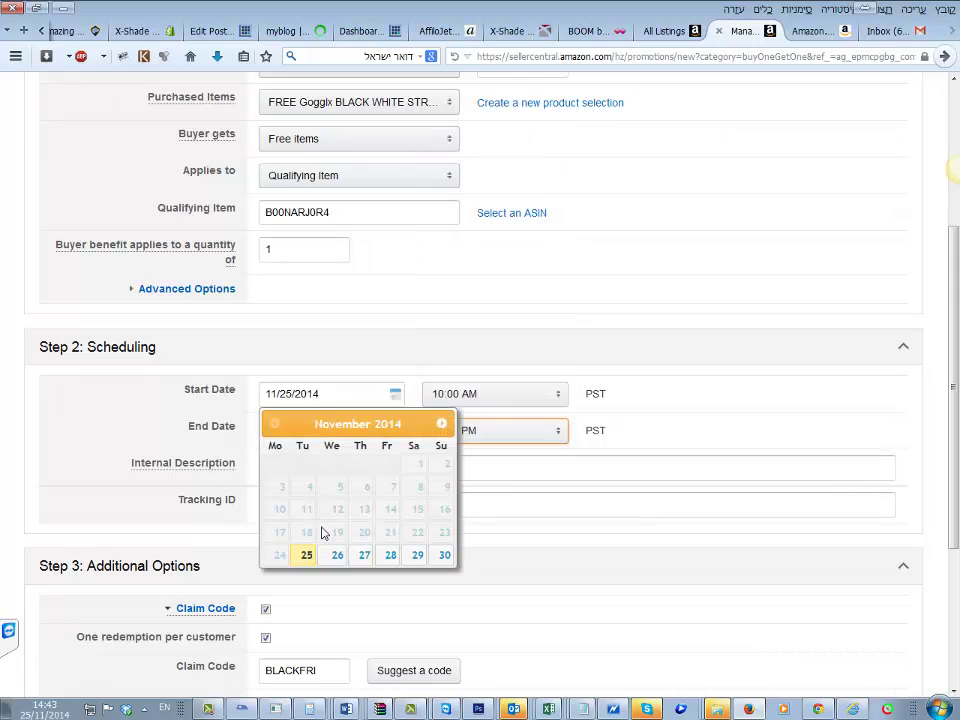
pyautogui.click(340, 556)
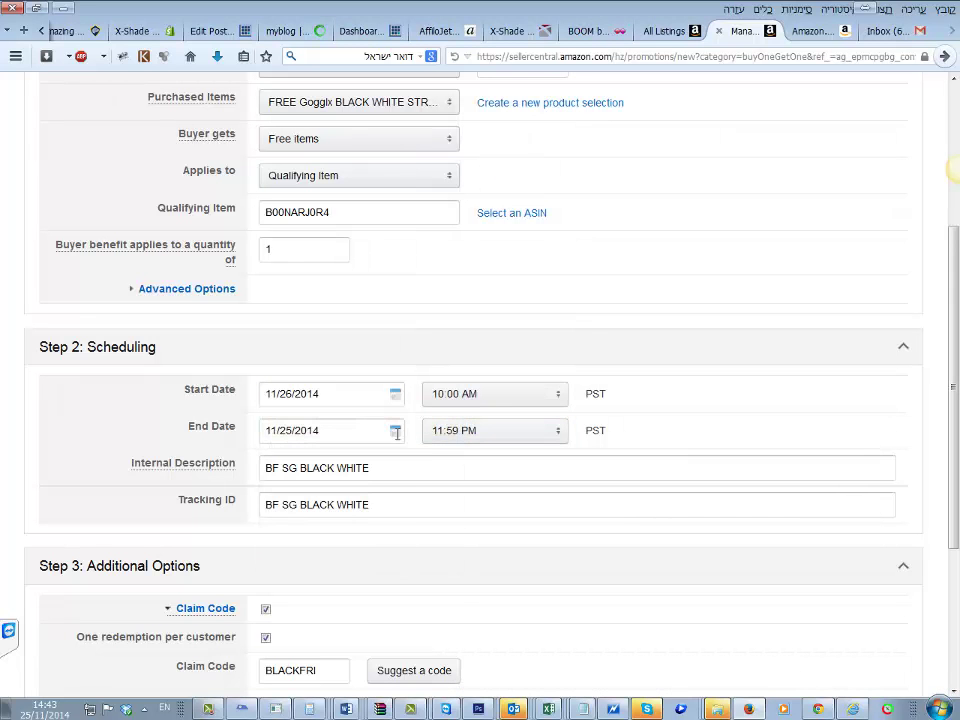
pyautogui.click(396, 432)
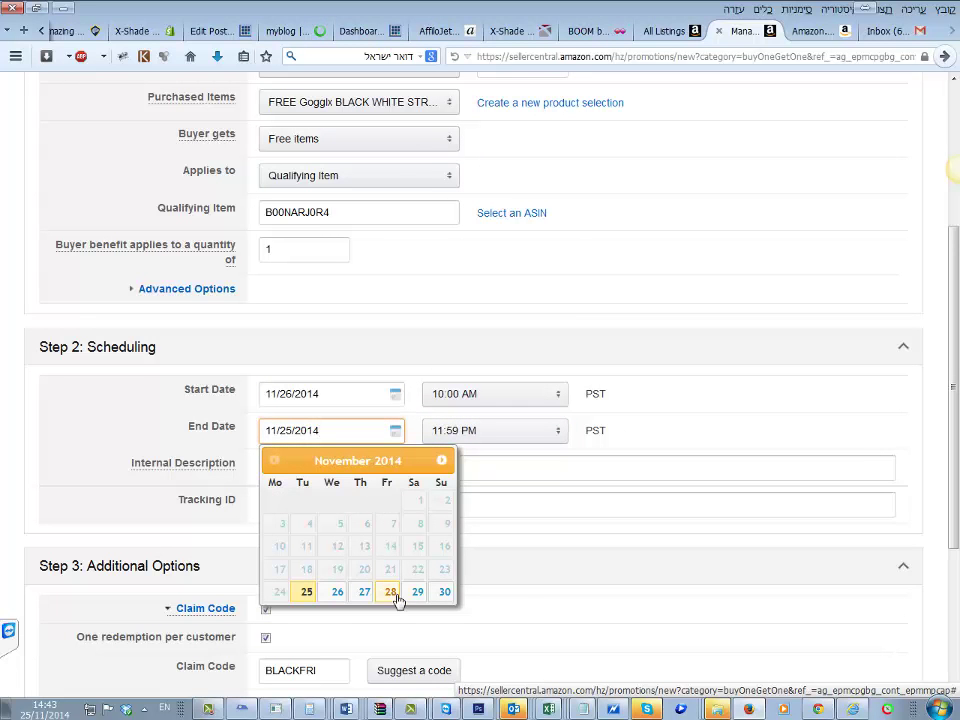
pyautogui.click(328, 396)
pyautogui.click(364, 557)
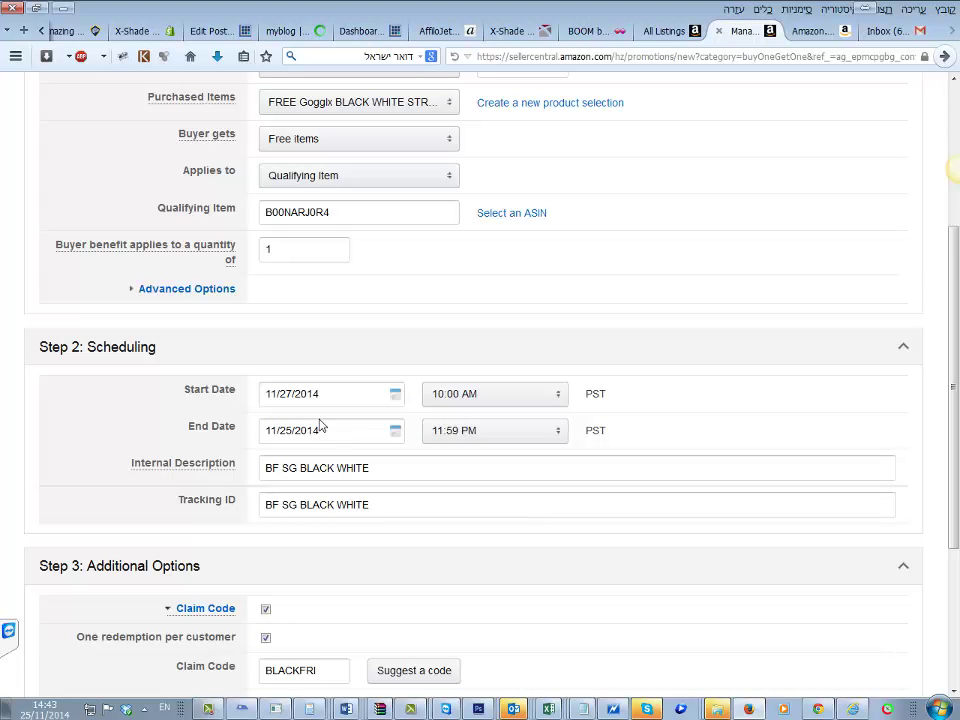
# Step: Set the promotion's end to 11/29/2014 at 12:01 AM
pyautogui.click(355, 440)
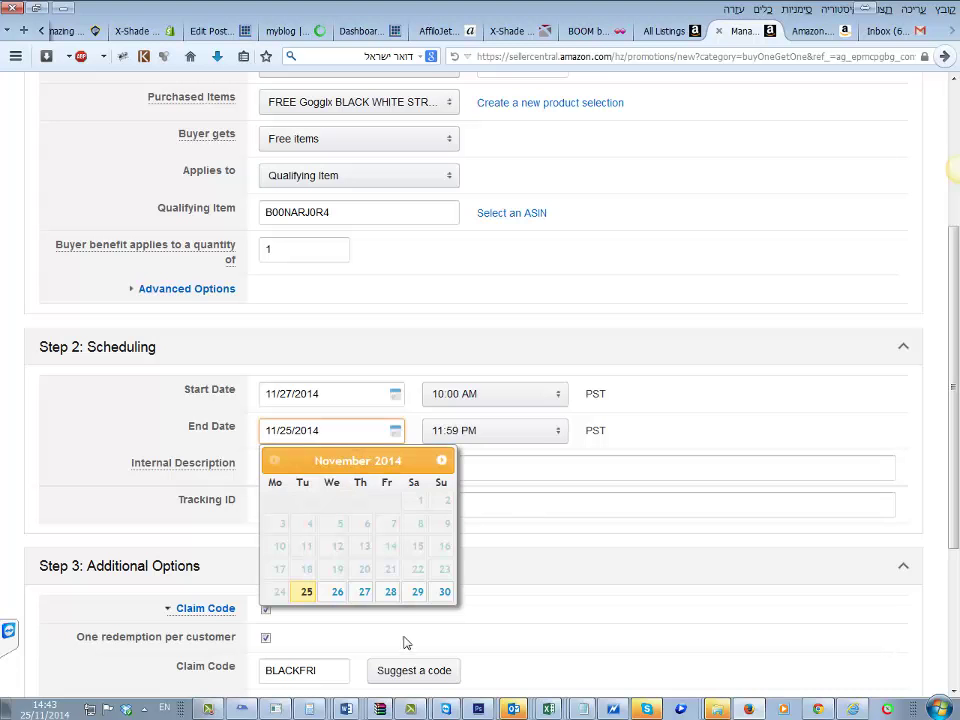
pyautogui.click(418, 592)
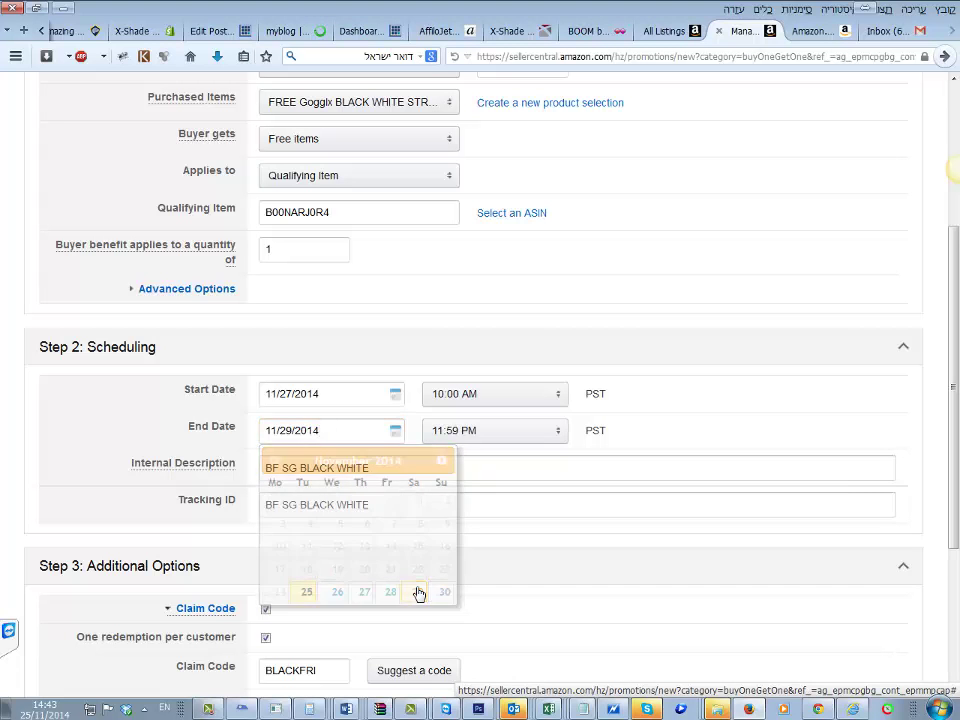
pyautogui.click(478, 432)
pyautogui.scroll(6, 511, 234)
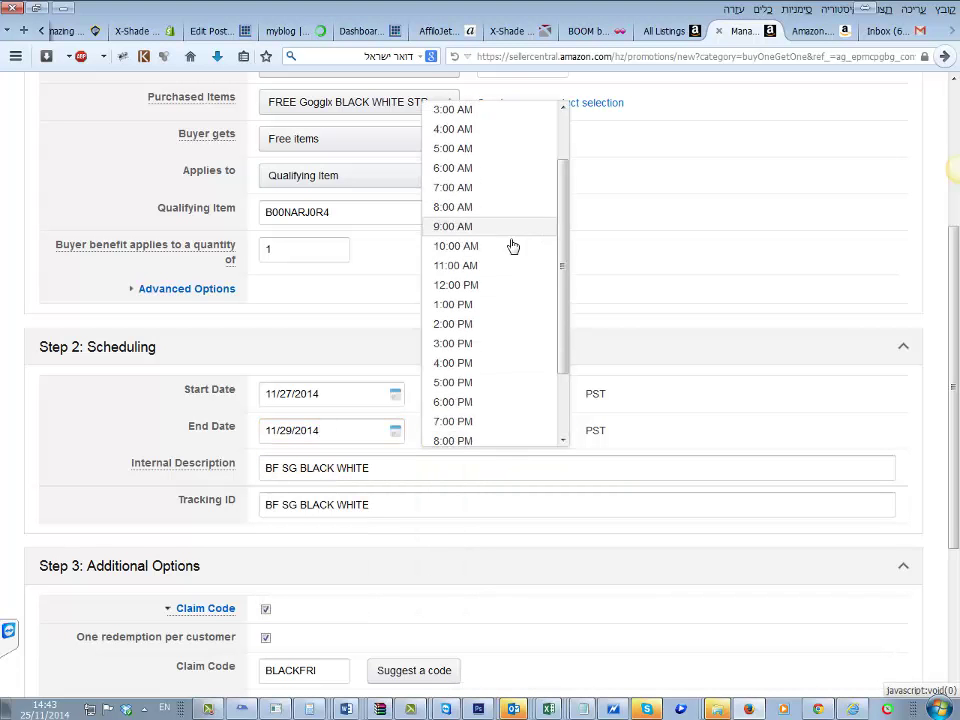
pyautogui.click(456, 370)
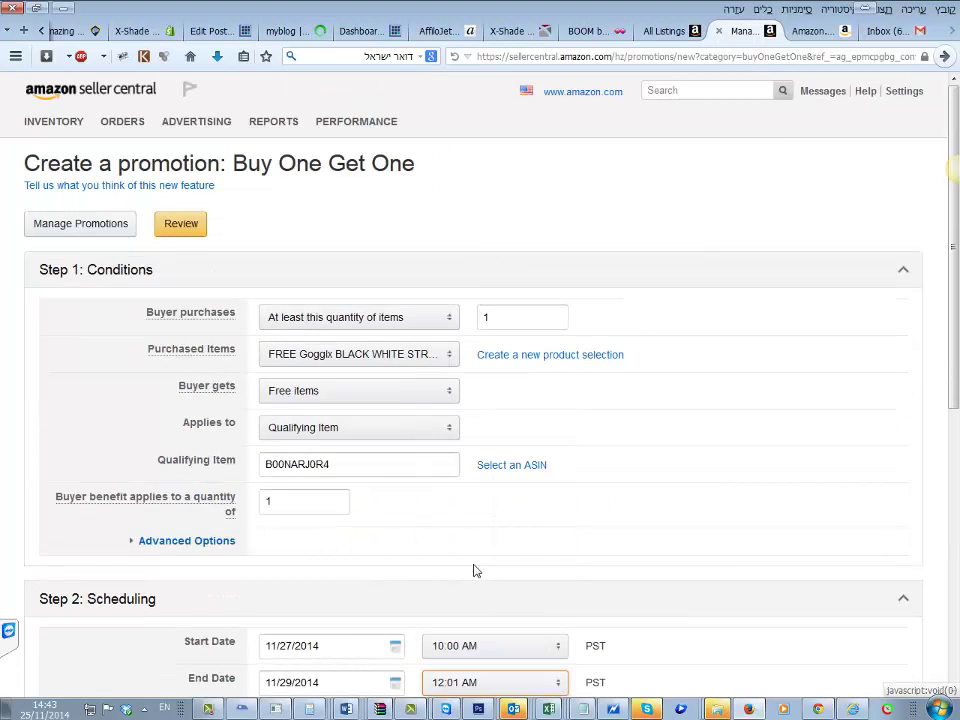
# Step: Expand the promotion's message customization options and send the form for review
pyautogui.scroll(-4, 454, 611)
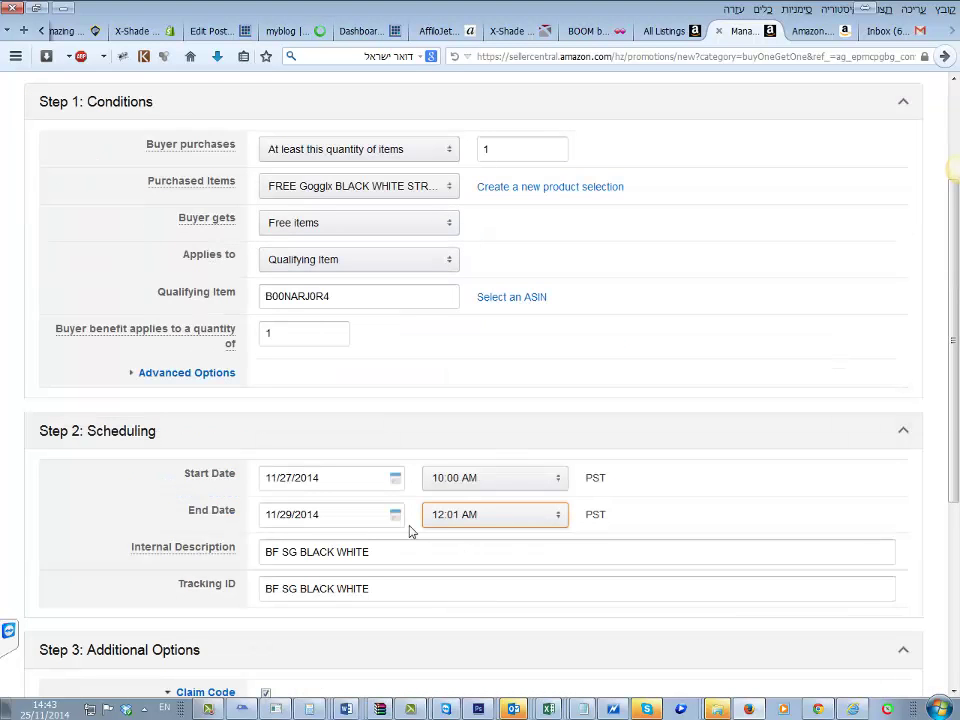
pyautogui.scroll(-3, 409, 529)
pyautogui.click(238, 489)
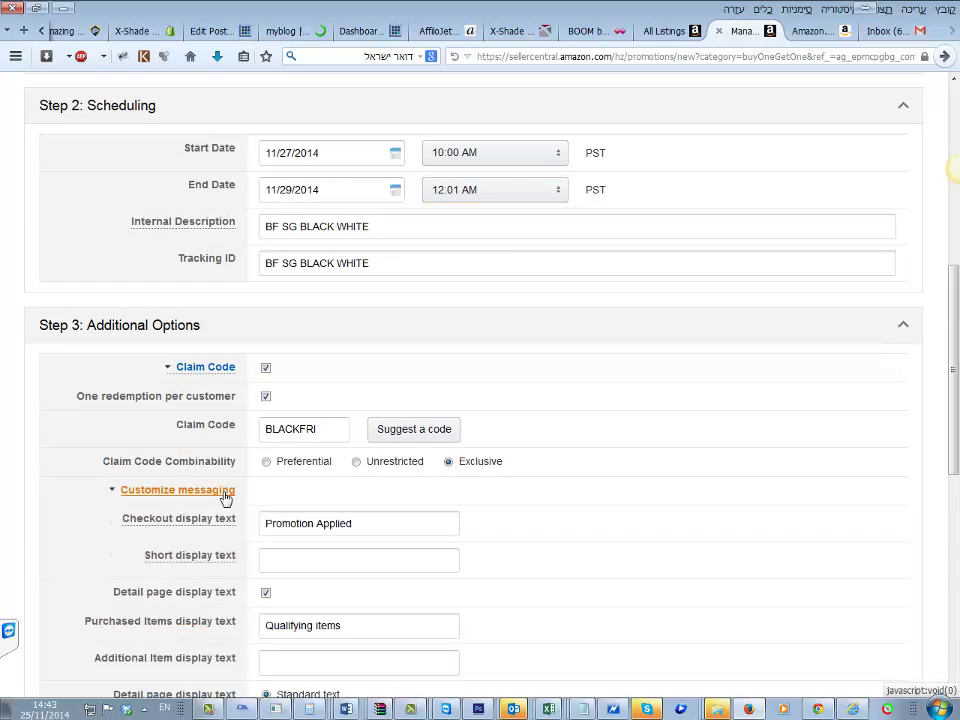
pyautogui.scroll(-2, 270, 492)
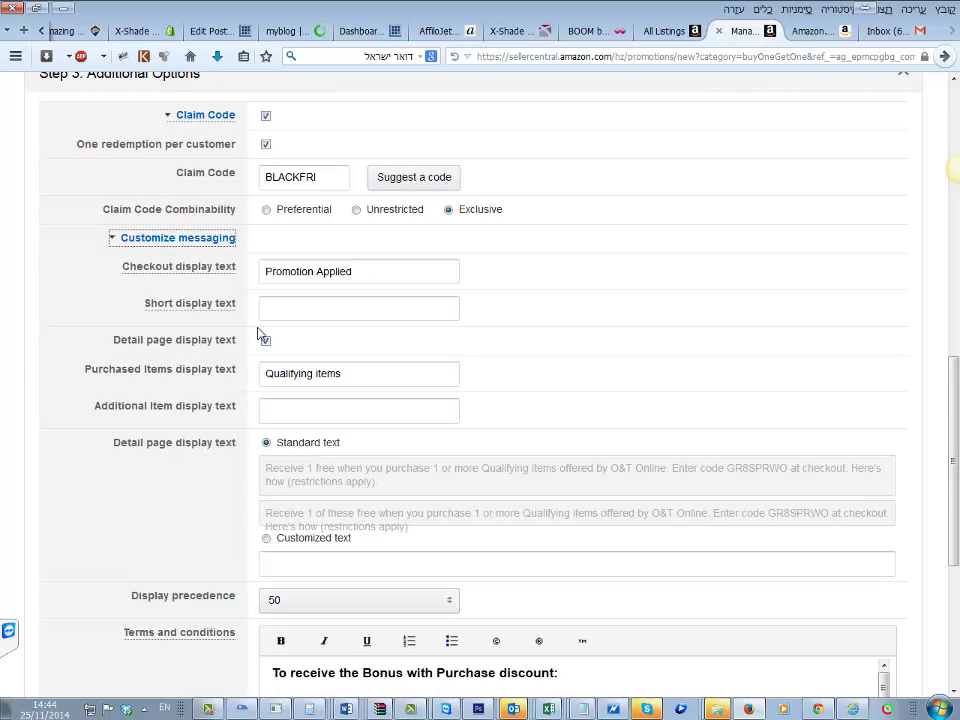
pyautogui.scroll(-1, 270, 449)
pyautogui.scroll(-3, 270, 449)
pyautogui.click(180, 552)
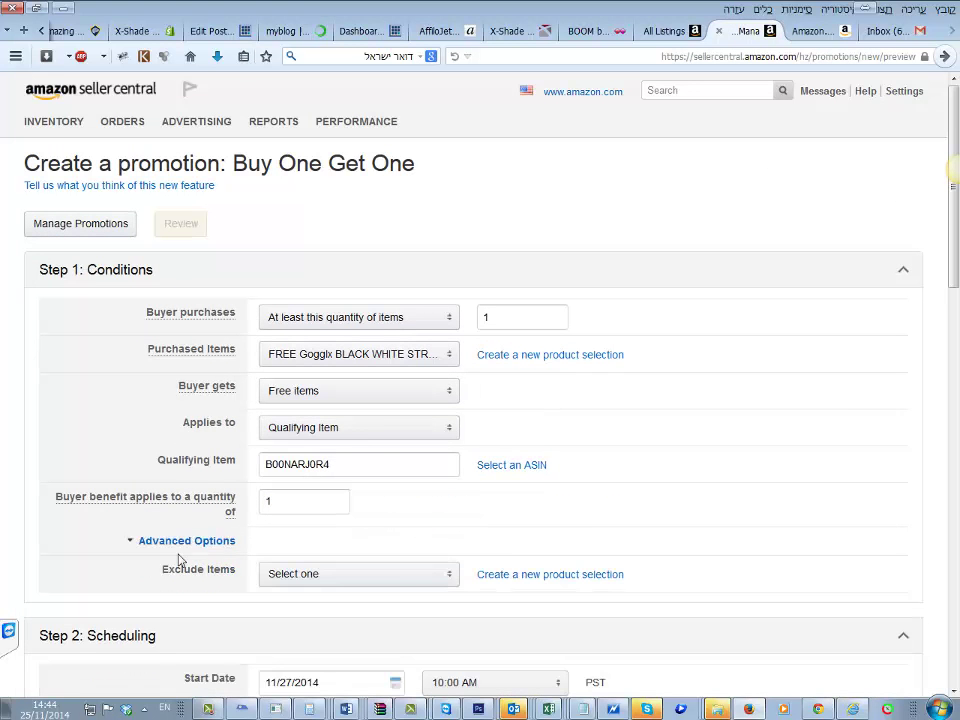
# Step: Enter "Black Friday Giveaway" as the Additional Item display text, removing the stray space in "Give away"
pyautogui.scroll(-3, 200, 538)
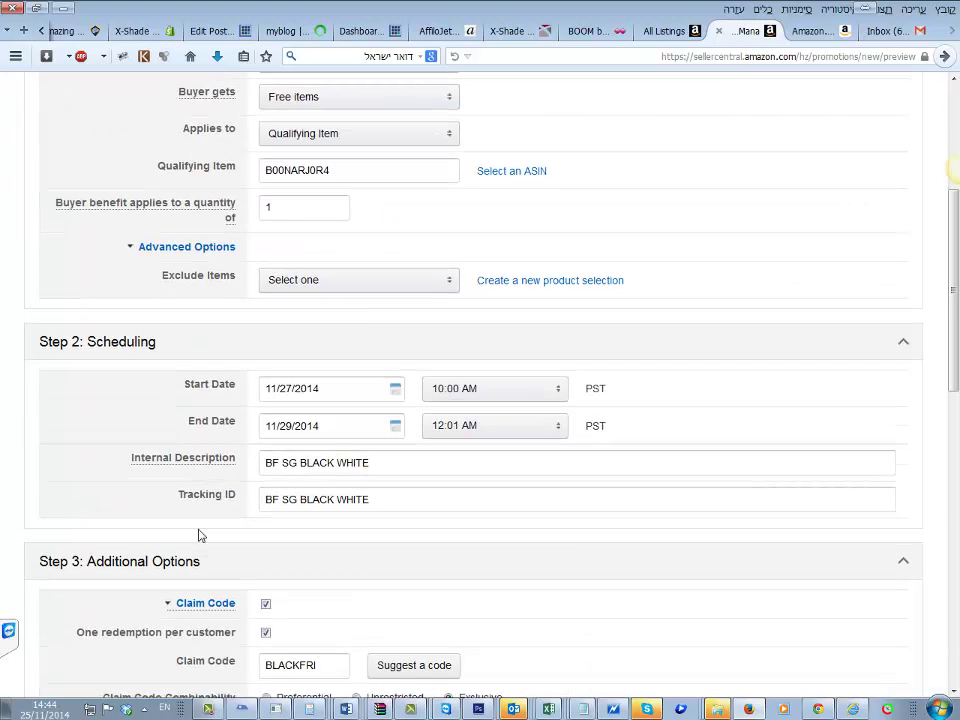
pyautogui.scroll(-4, 200, 535)
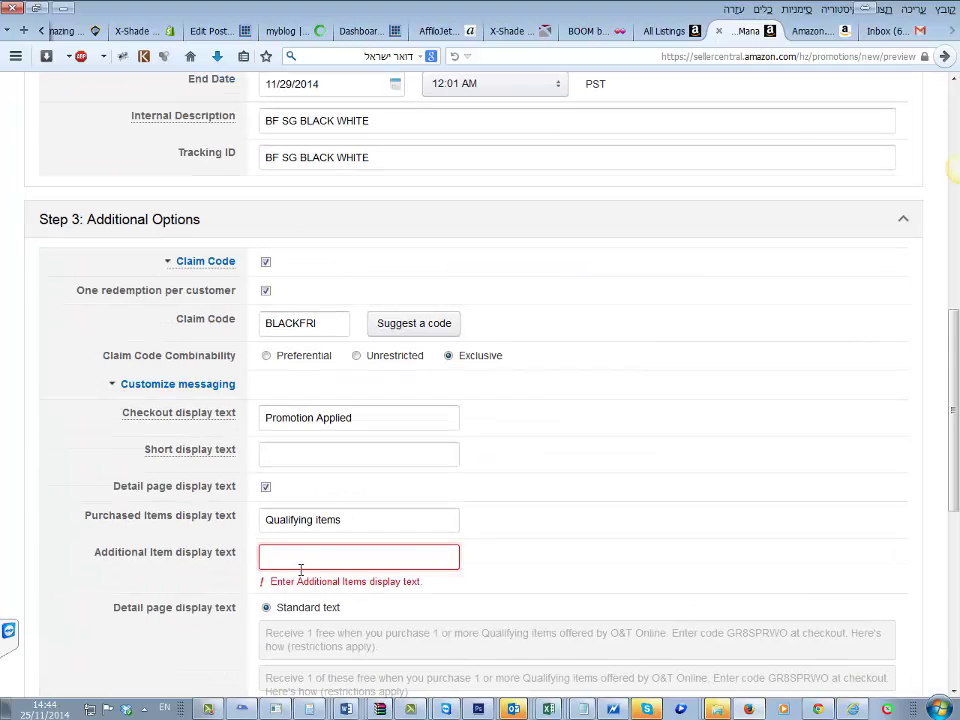
pyautogui.write('b')
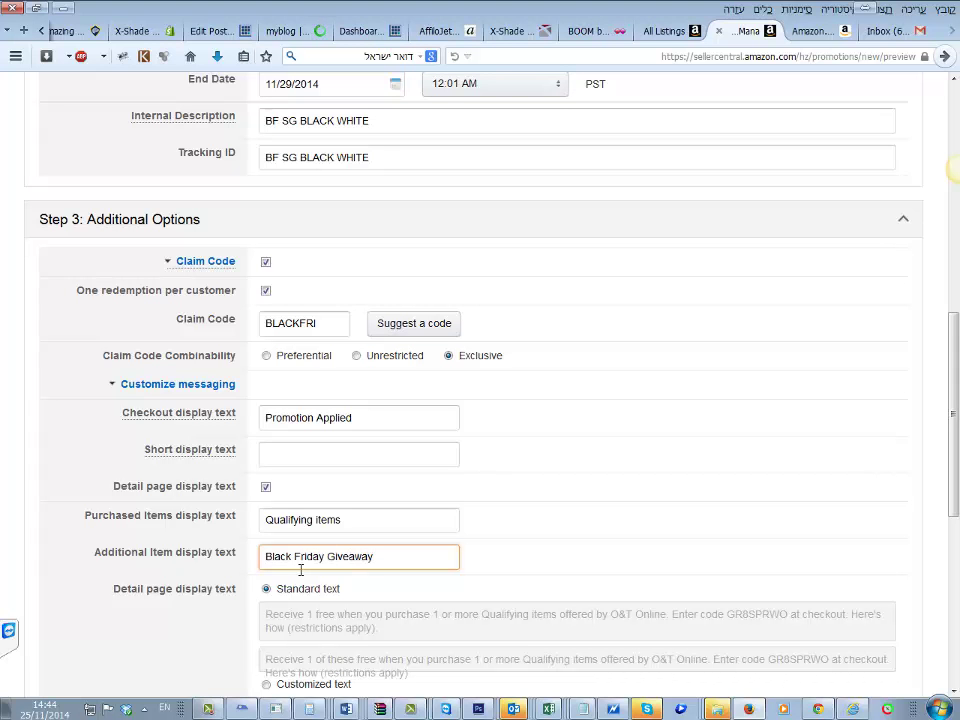
pyautogui.scroll(-5, 341, 565)
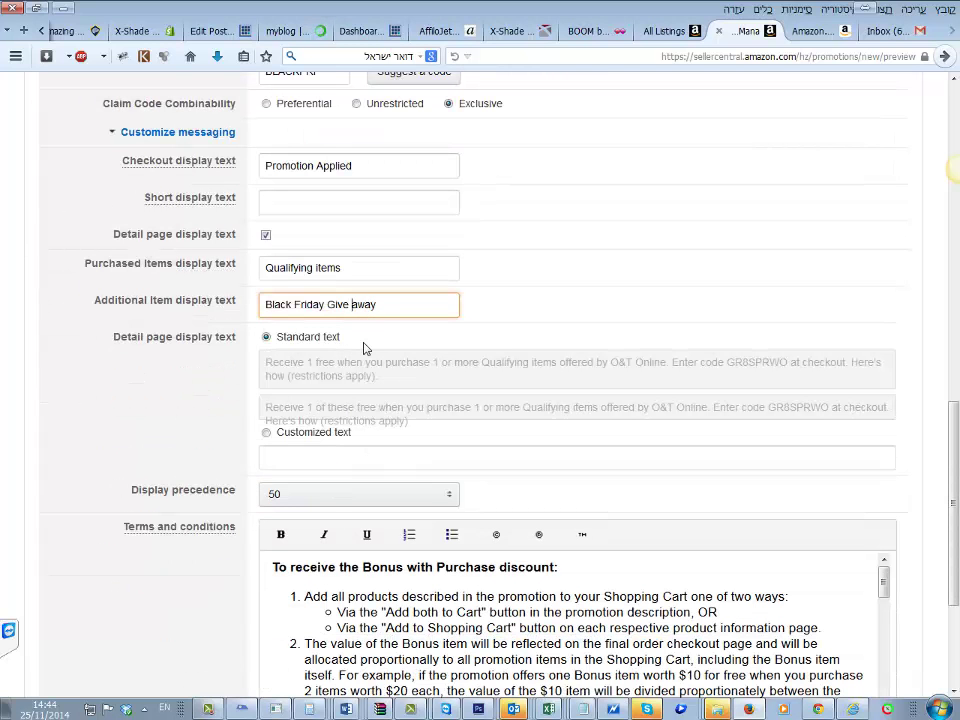
pyautogui.press('BackSpace')
pyautogui.scroll(-3, 242, 336)
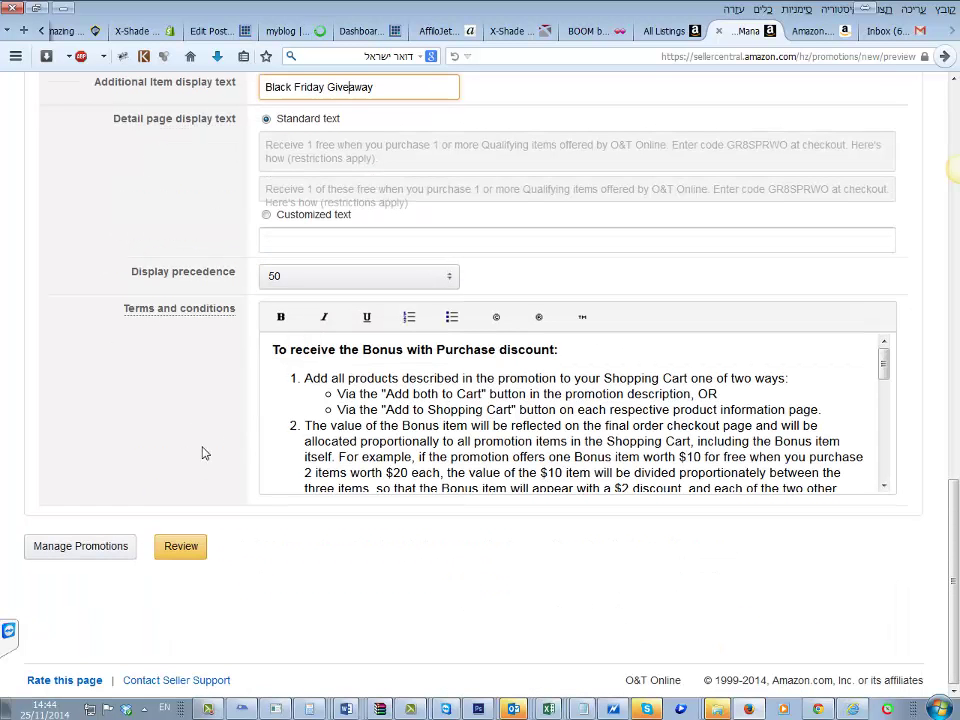
# Step: Send the promotion for review again and check its conditions, schedule, claim code, display texts and terms
pyautogui.click(182, 553)
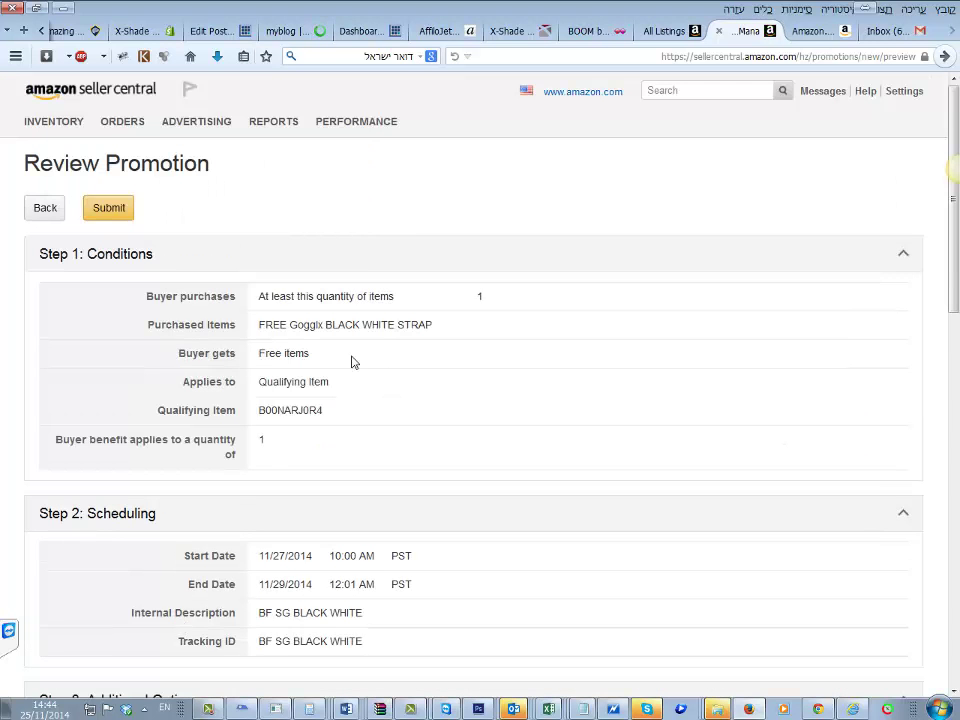
pyautogui.scroll(-5, 351, 400)
pyautogui.scroll(-5, 351, 436)
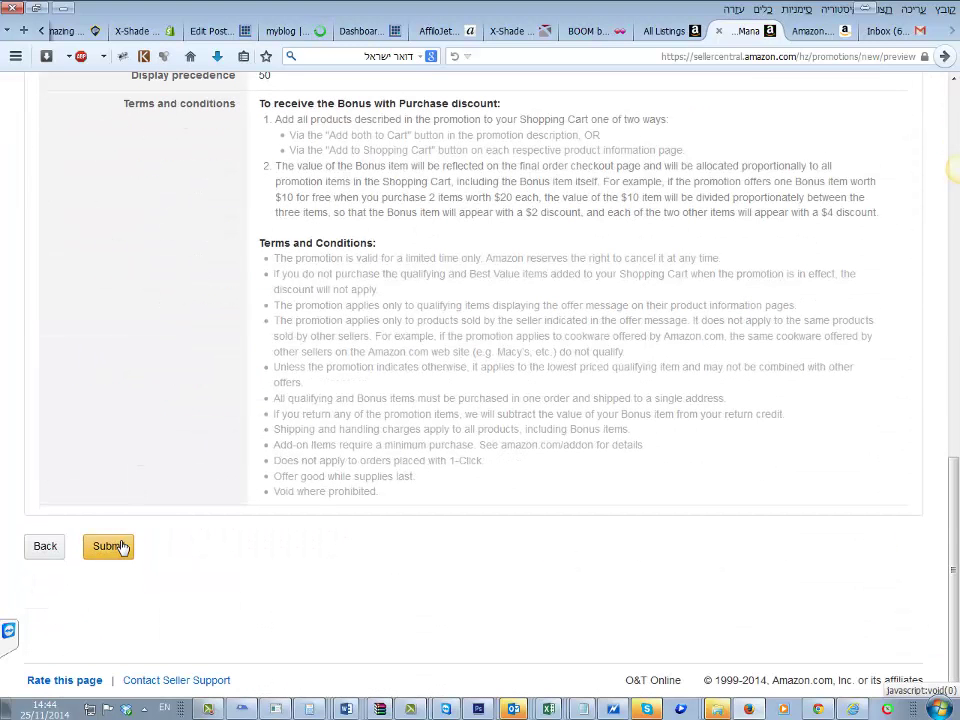
pyautogui.scroll(5, 129, 546)
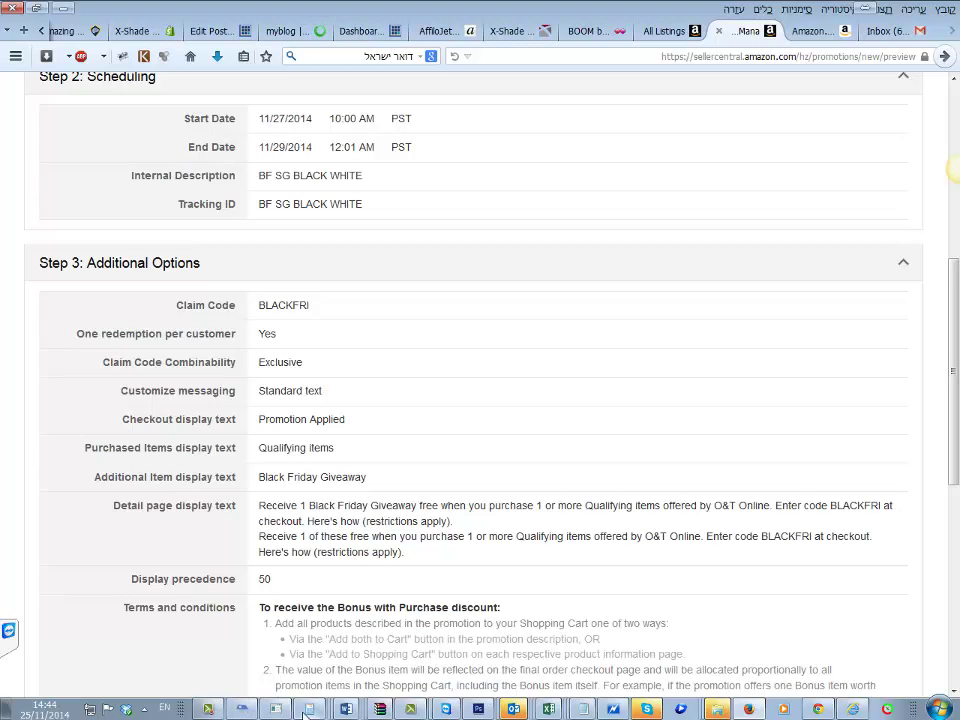
pyautogui.moveTo(296, 714)
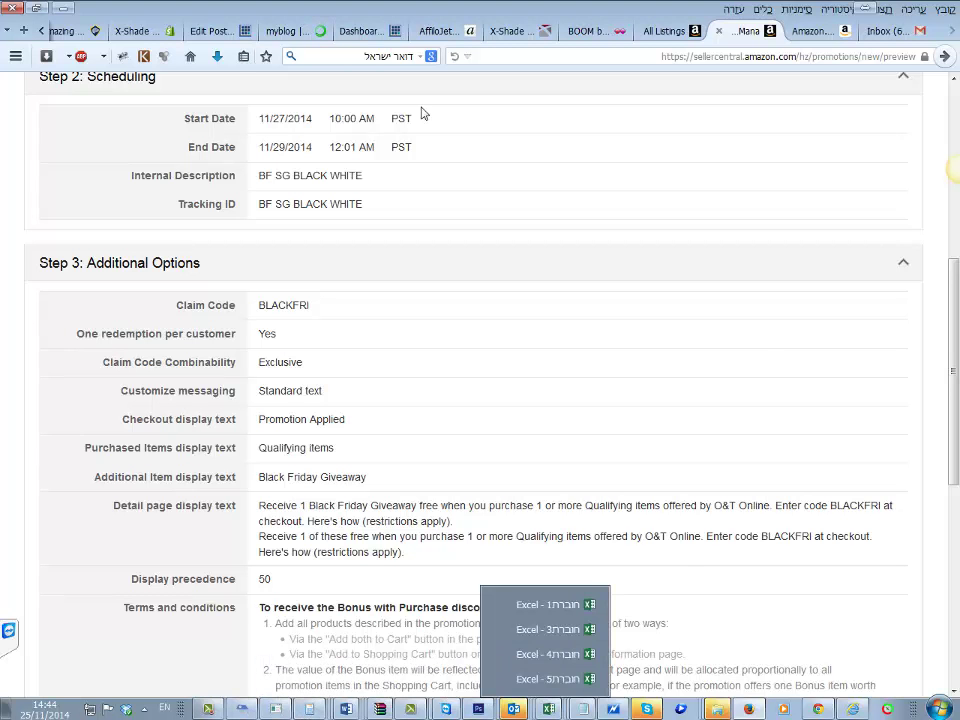
# Step: Switch to the X-Shade store website and open its Bio page to read the company description
pyautogui.click(514, 31)
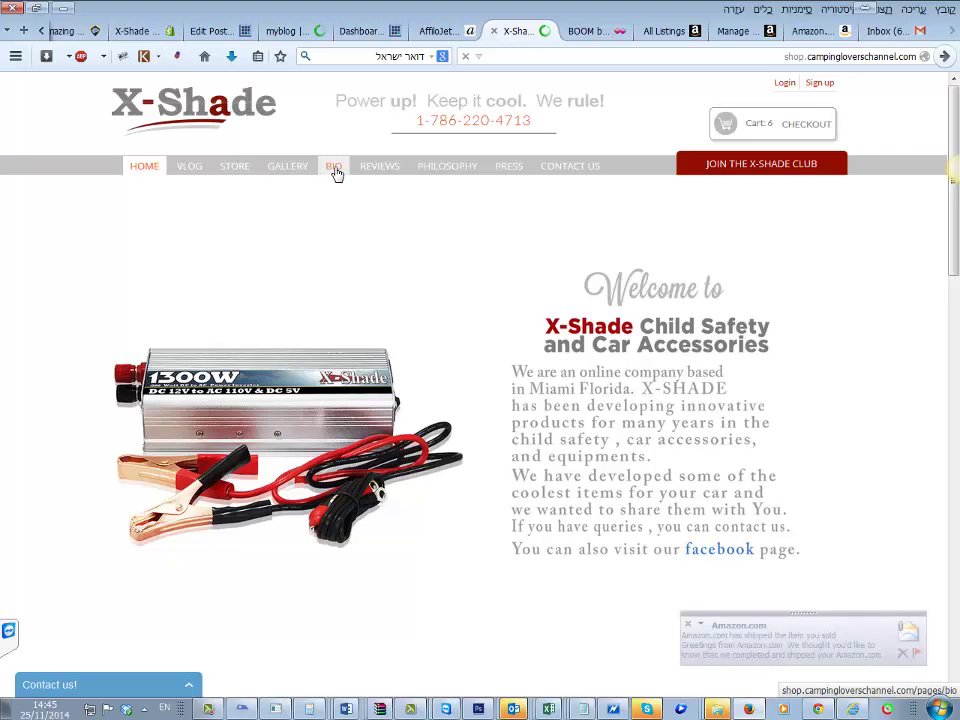
pyautogui.click(336, 170)
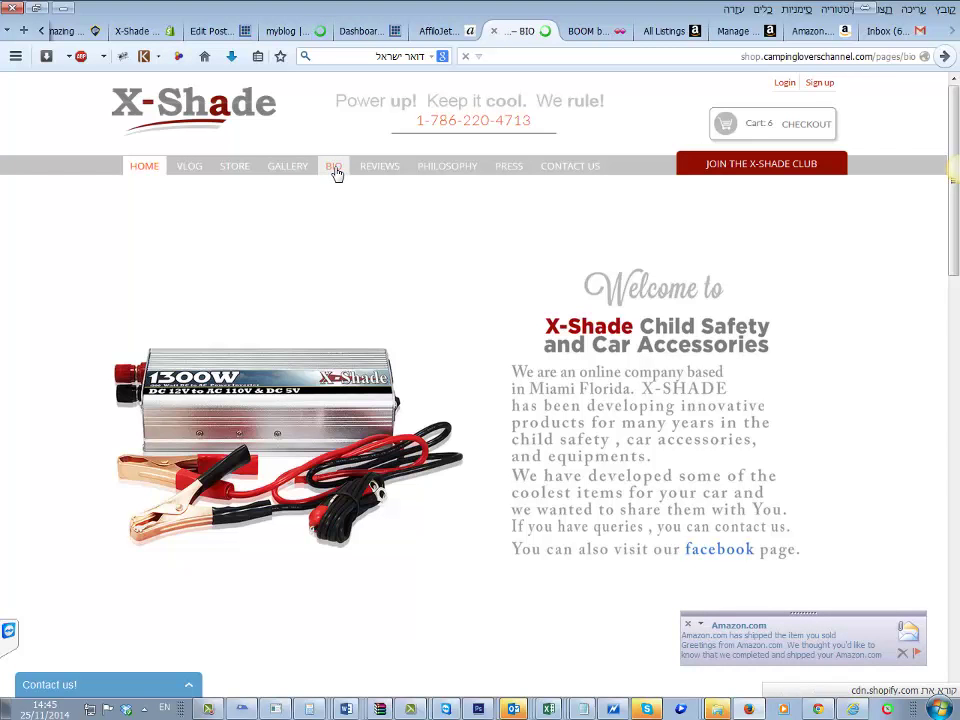
pyautogui.moveTo(298, 204); pyautogui.dragTo(482, 492)
pyautogui.click(488, 478)
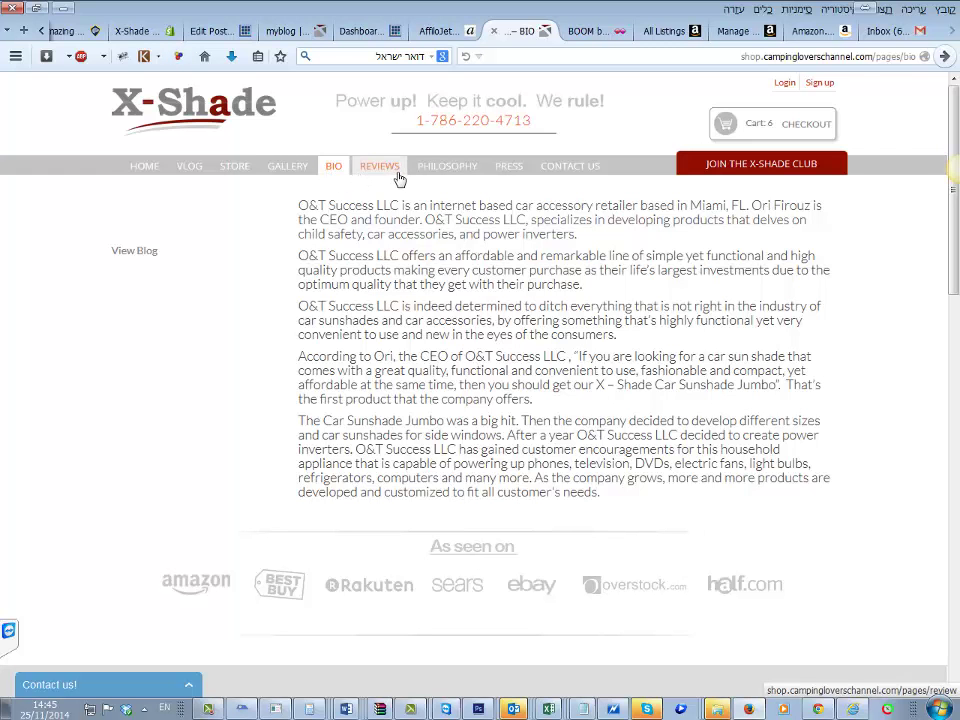
pyautogui.click(336, 171)
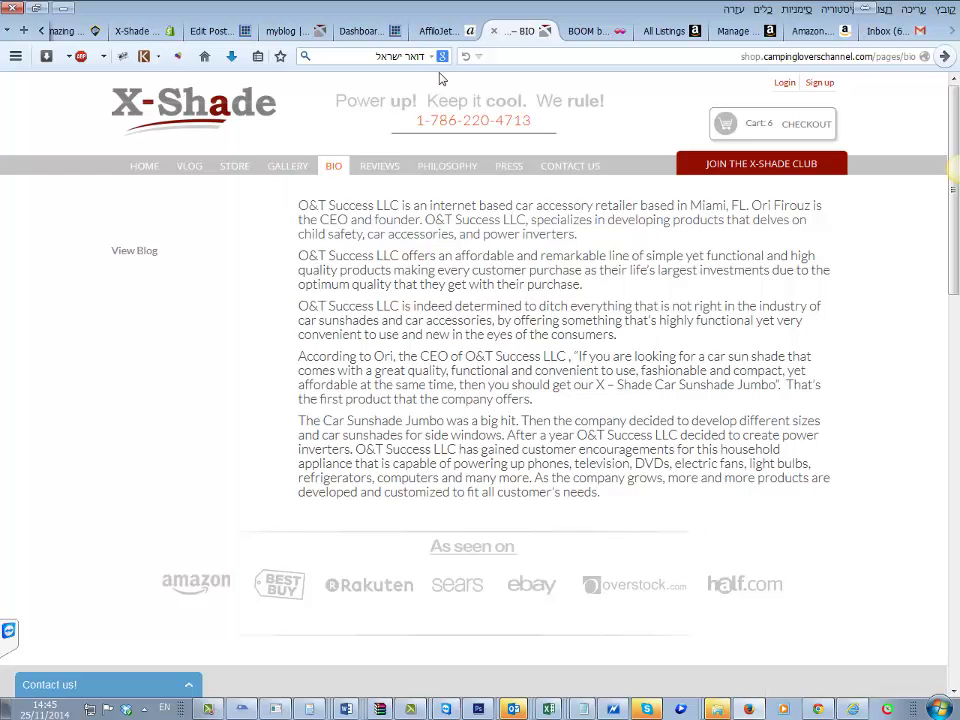
# Step: Check the November 2014 dates in the system calendar and close it
pyautogui.click(392, 60)
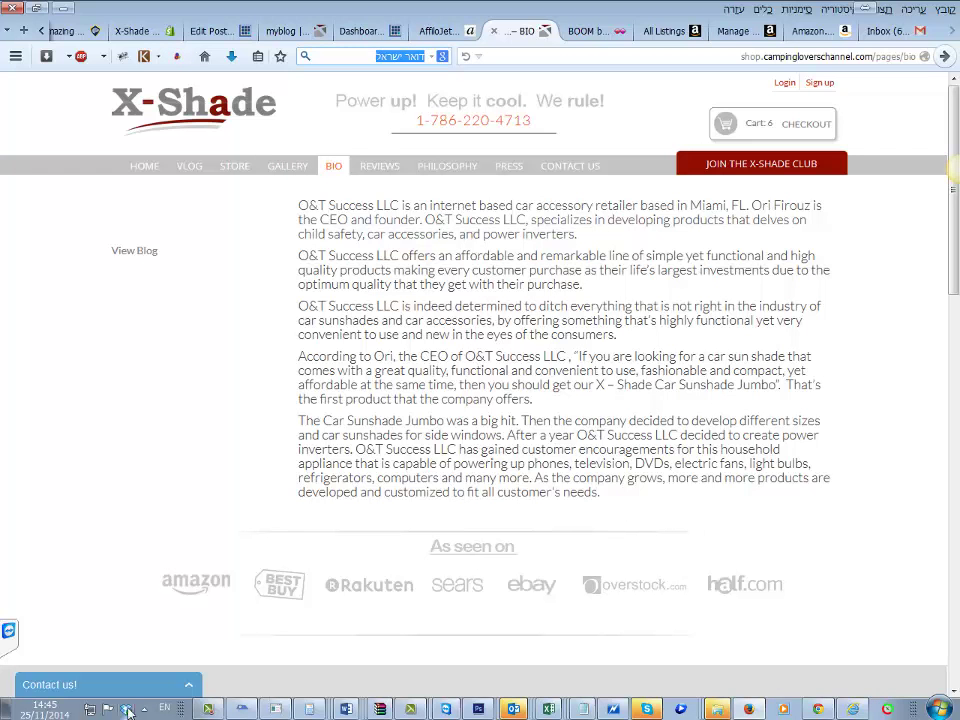
pyautogui.click(50, 710)
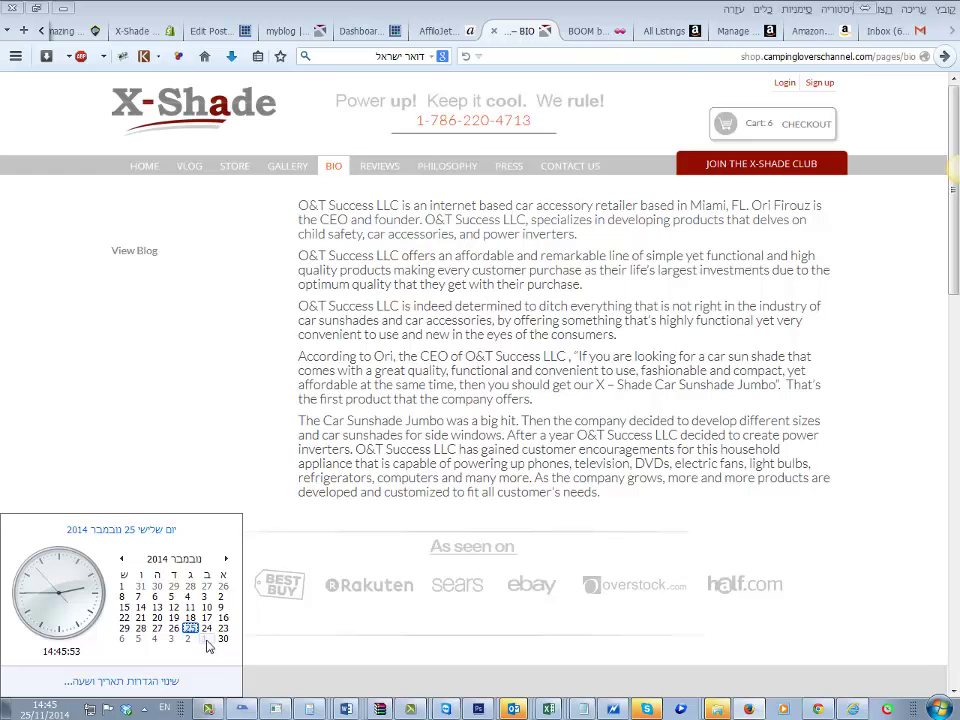
pyautogui.click(404, 373)
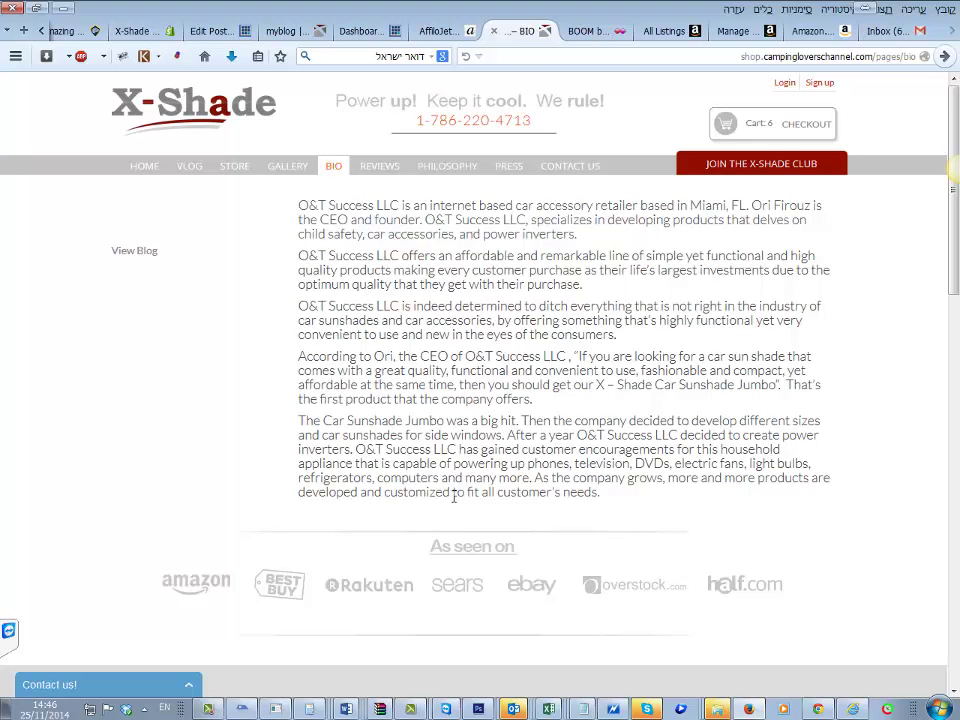
# Step: Examine the "Why Buy From Us?" and "1300 Watt Power Inverter" video sections on the Bio page, highlighting their headings
pyautogui.scroll(-5, 453, 497)
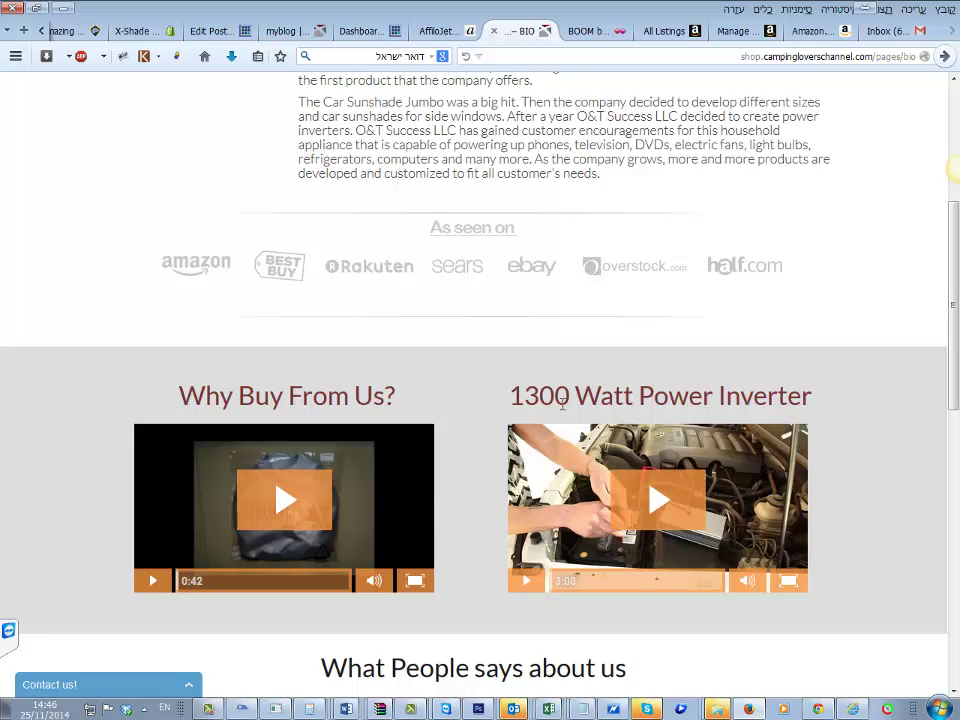
pyautogui.moveTo(512, 395); pyautogui.dragTo(814, 396)
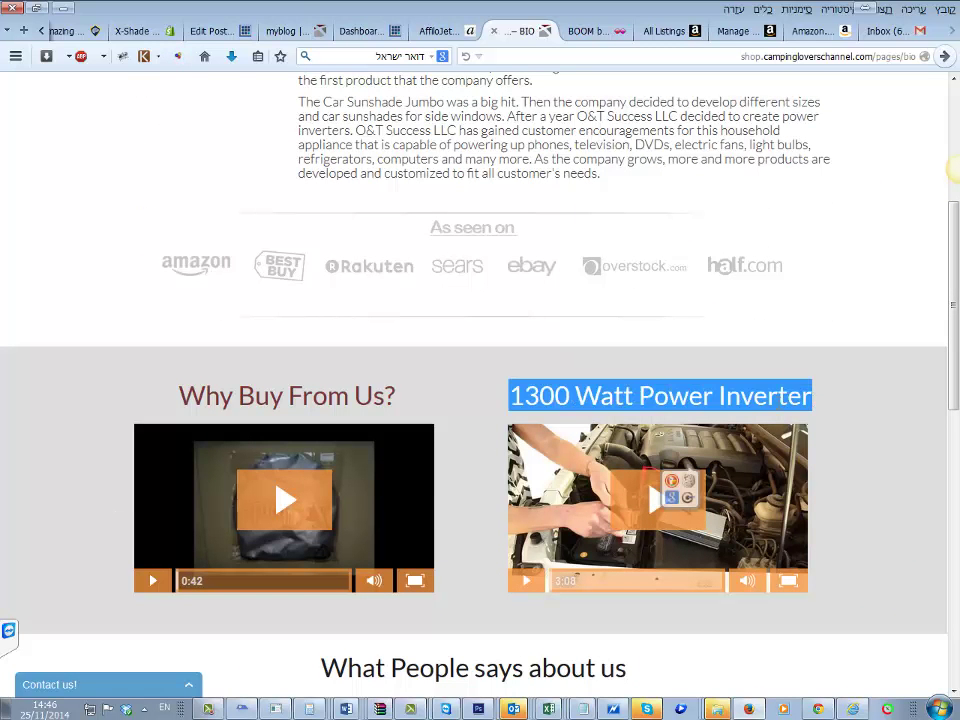
pyautogui.click(320, 415)
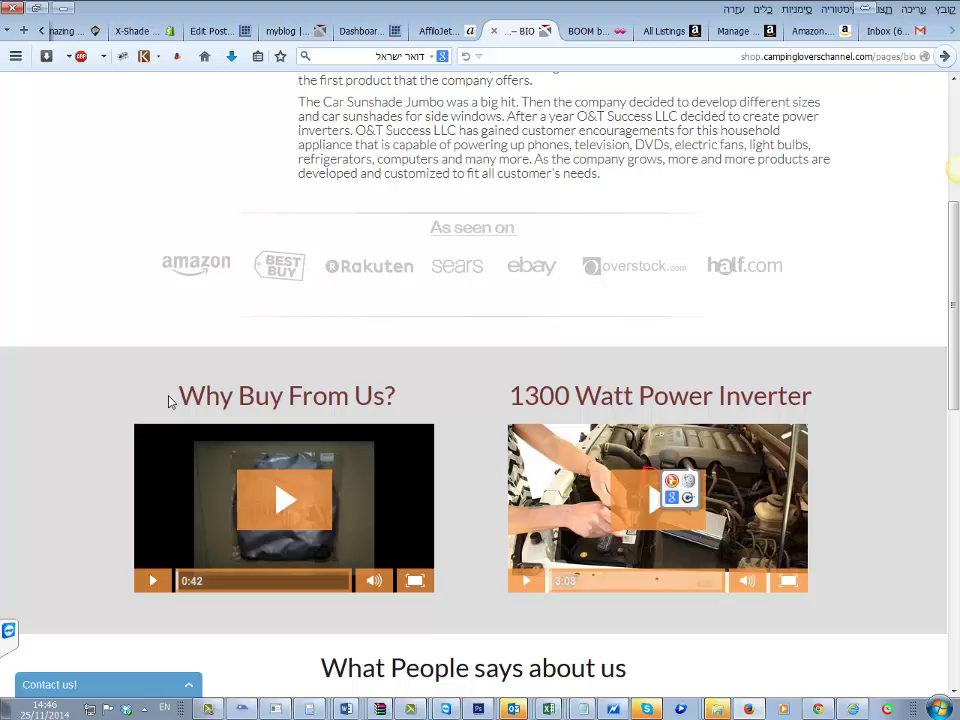
pyautogui.moveTo(170, 399); pyautogui.dragTo(390, 398)
pyautogui.click(390, 398)
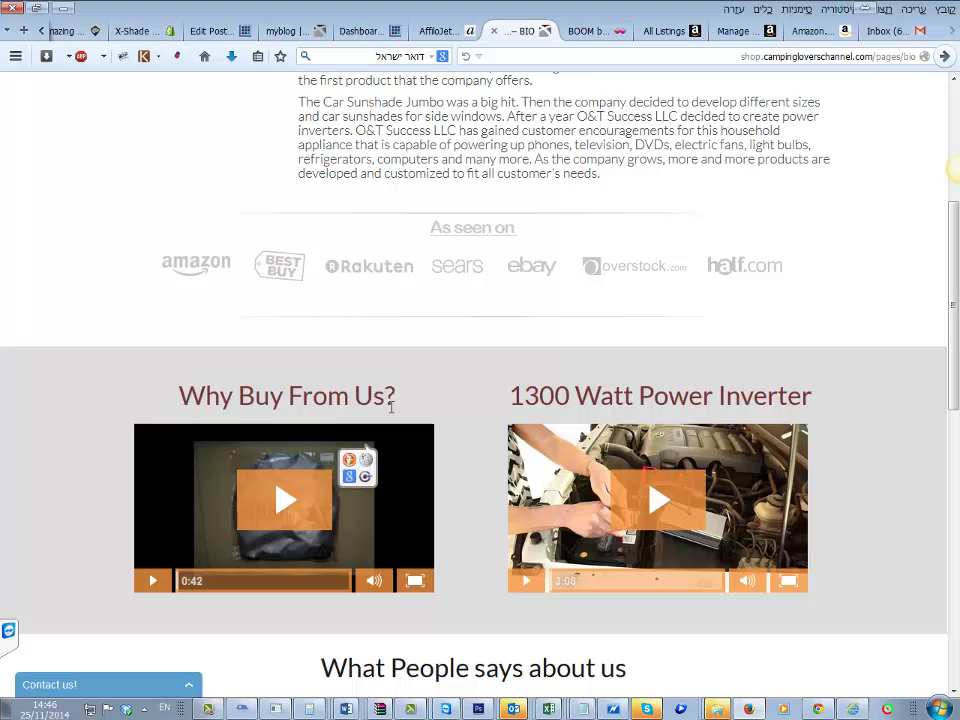
pyautogui.moveTo(525, 400); pyautogui.dragTo(805, 396)
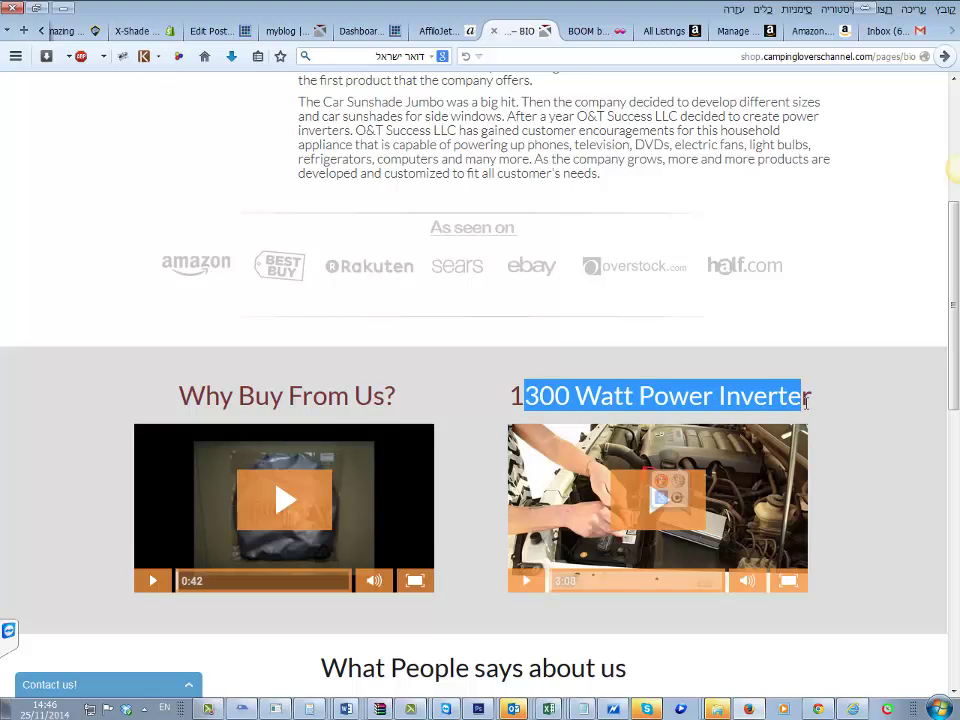
# Step: Examine the video sections and the "What People says about us" testimonials on the Bio page, highlighting the first reviewer's name
pyautogui.scroll(-3, 605, 300)
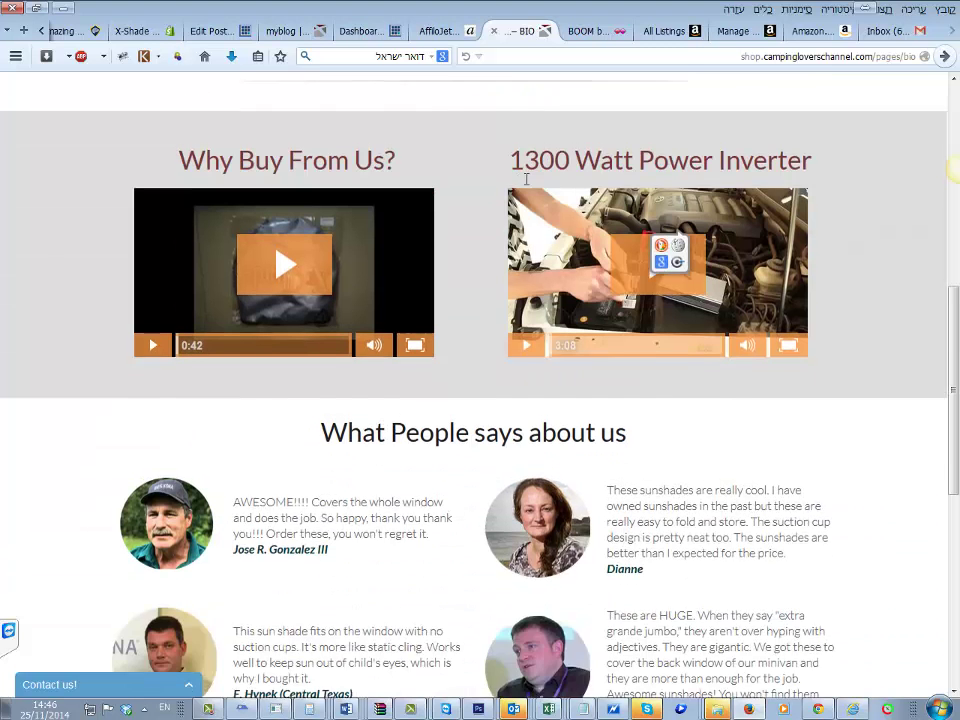
pyautogui.scroll(1, 527, 237)
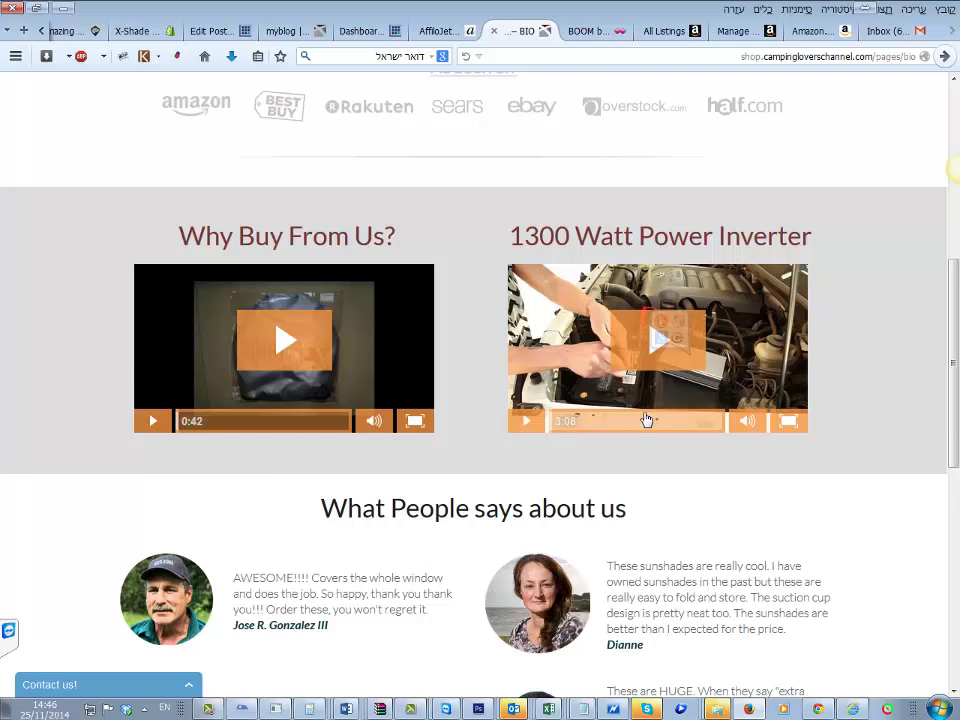
pyautogui.scroll(-3, 645, 420)
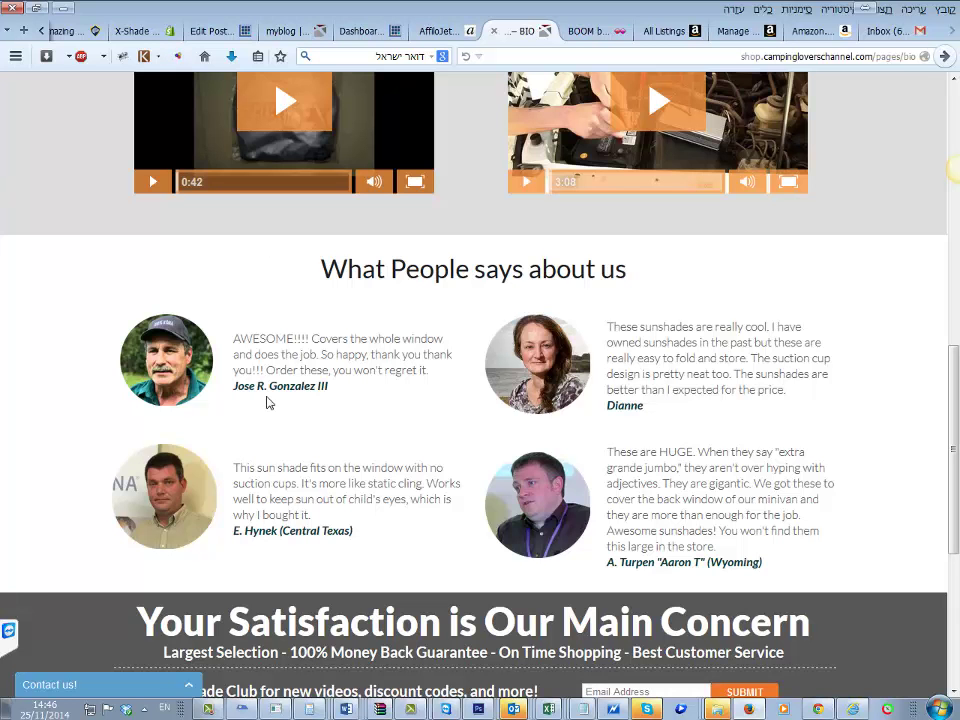
pyautogui.moveTo(270, 395); pyautogui.dragTo(347, 394)
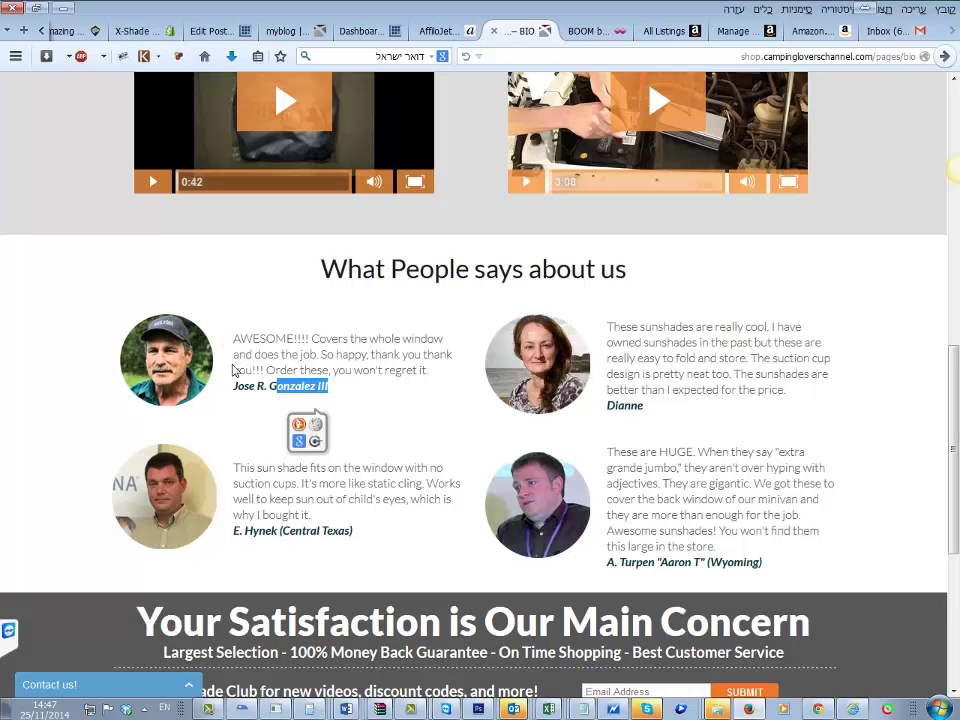
pyautogui.click(243, 476)
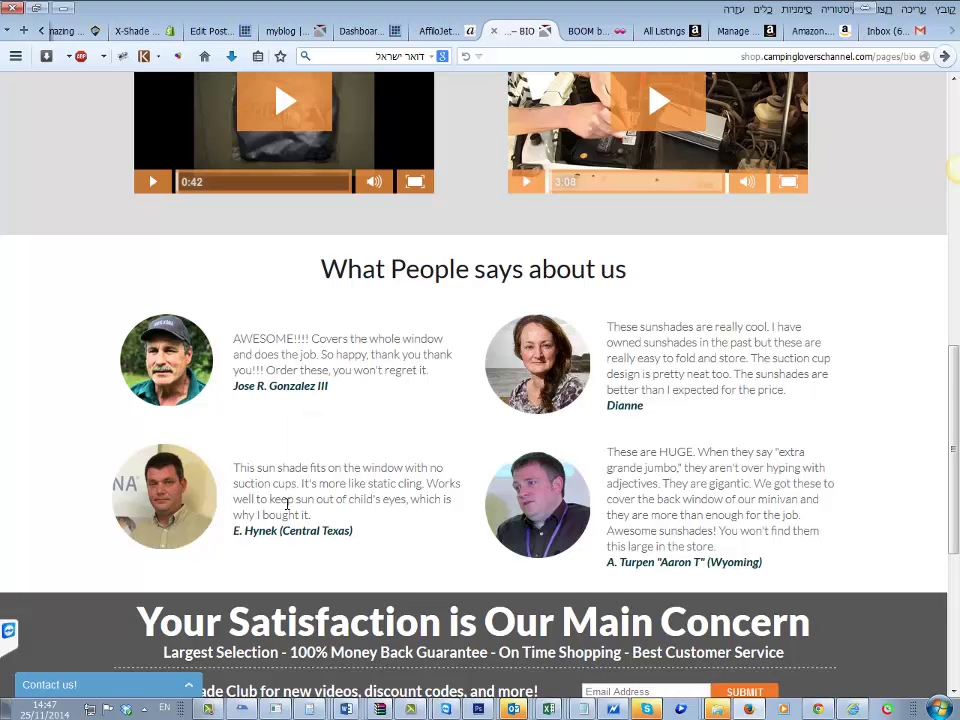
# Step: Examine the Bio page's footer, highlight its Quick Links, and review the whole page again from the company description down
pyautogui.scroll(-3, 286, 500)
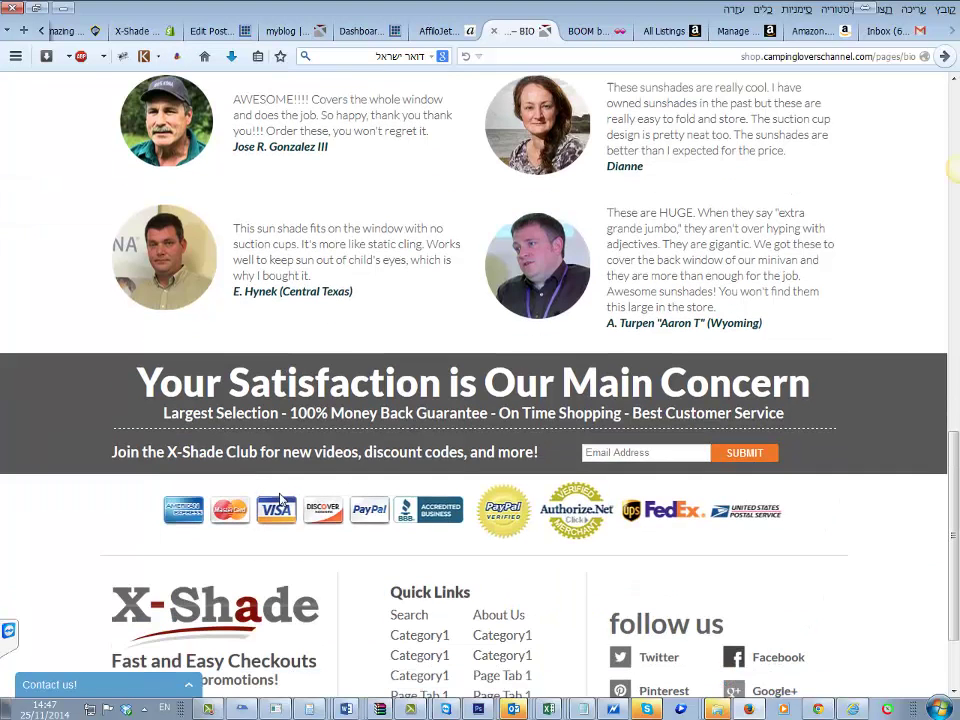
pyautogui.scroll(-3, 700, 465)
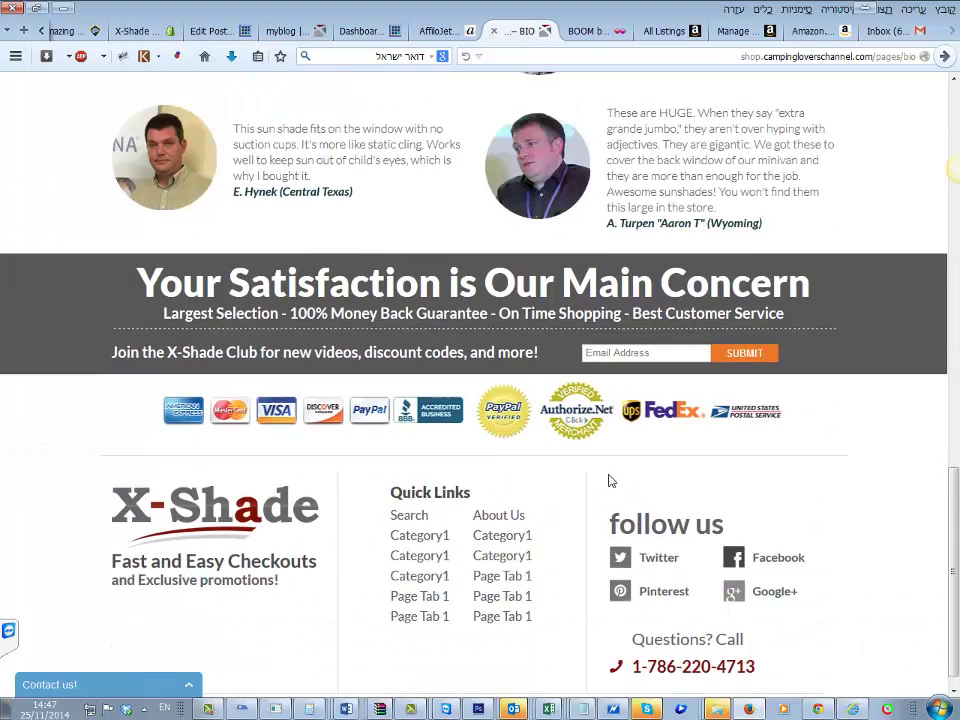
pyautogui.moveTo(380, 496); pyautogui.dragTo(540, 589)
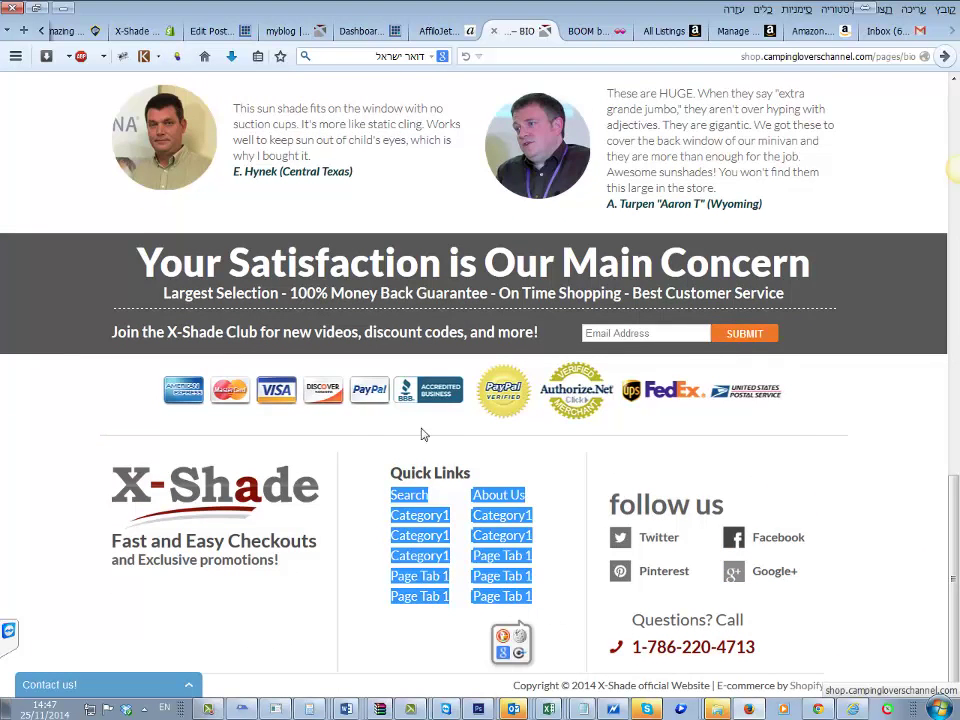
pyautogui.scroll(15, 405, 400)
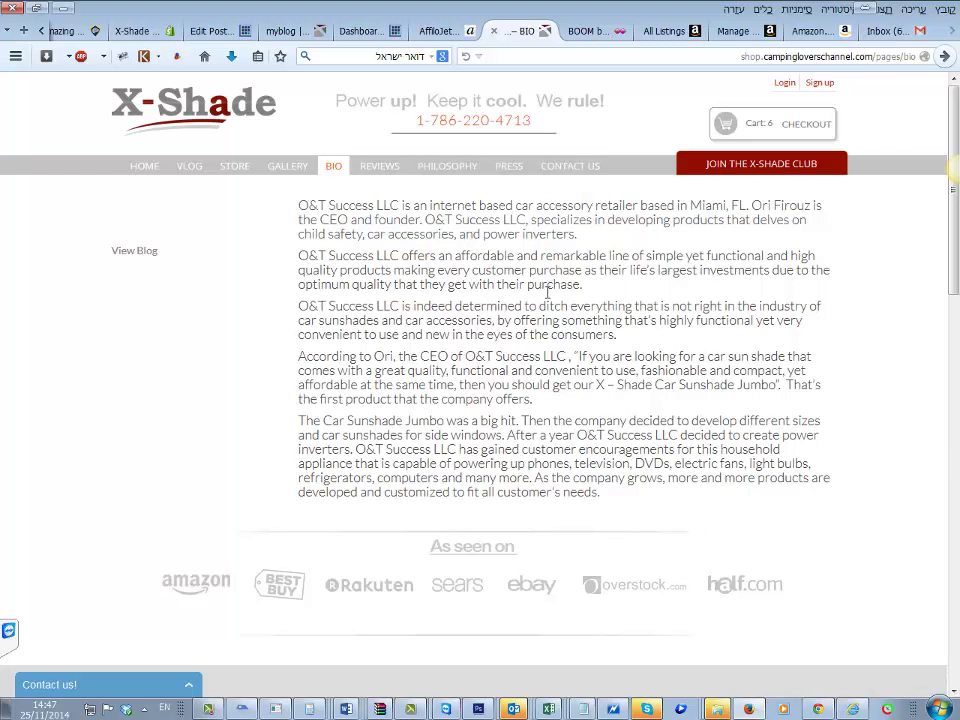
pyautogui.scroll(-15, 547, 292)
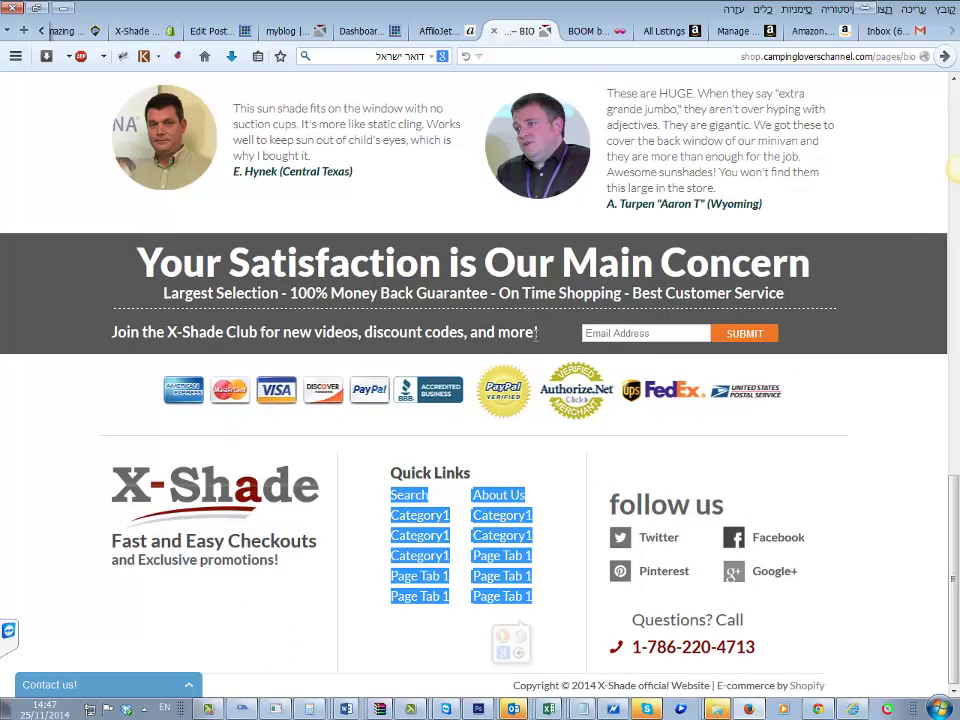
pyautogui.scroll(3, 536, 333)
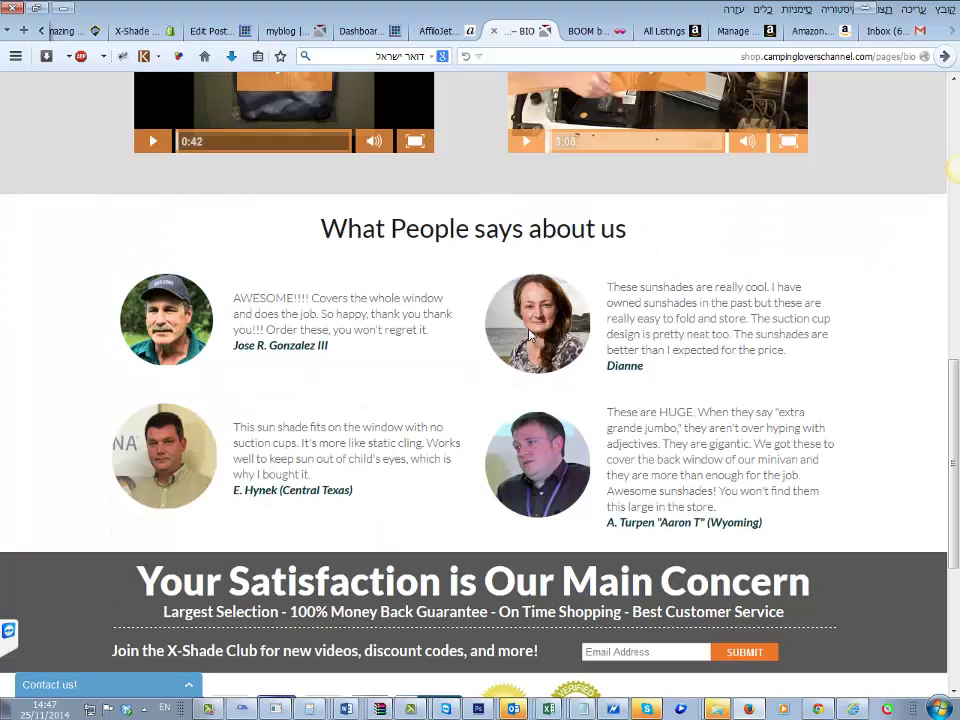
pyautogui.scroll(10, 530, 338)
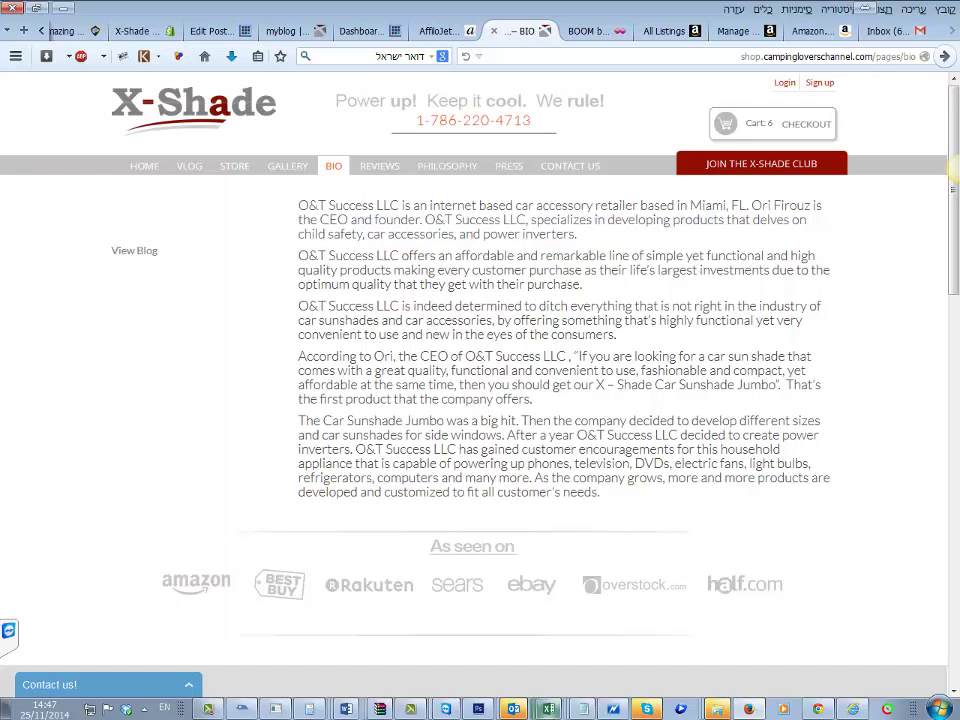
# Step: Check the ongoing call's chat in Skype, and switch to the Excel workbook to view the Black Friday task list
pyautogui.click(647, 709)
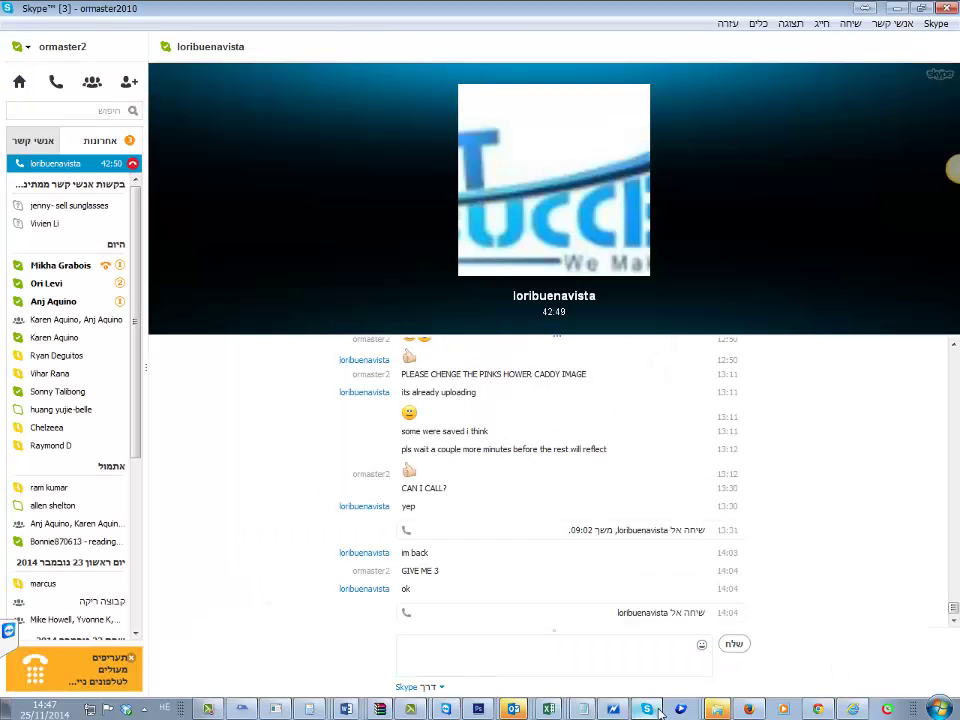
pyautogui.click(535, 440)
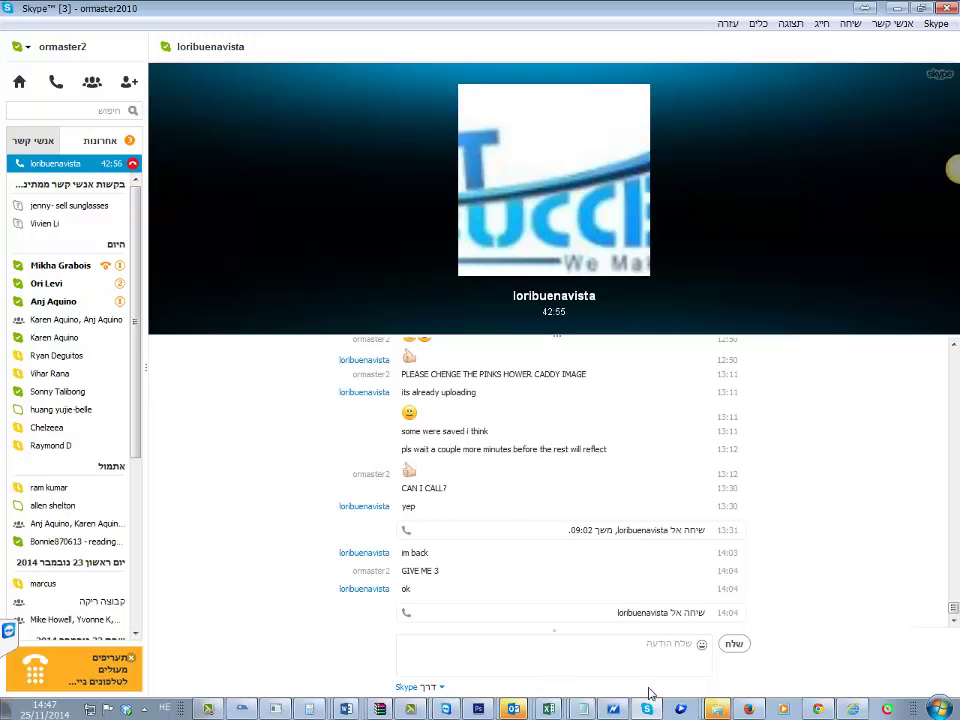
pyautogui.click(549, 709)
pyautogui.click(548, 680)
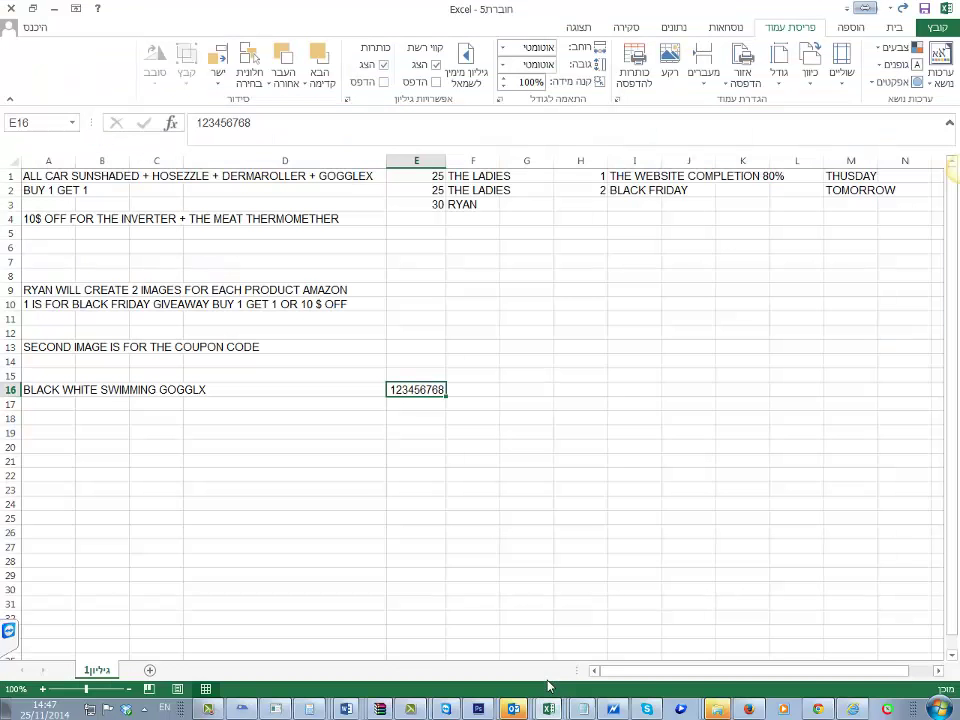
pyautogui.click(409, 461)
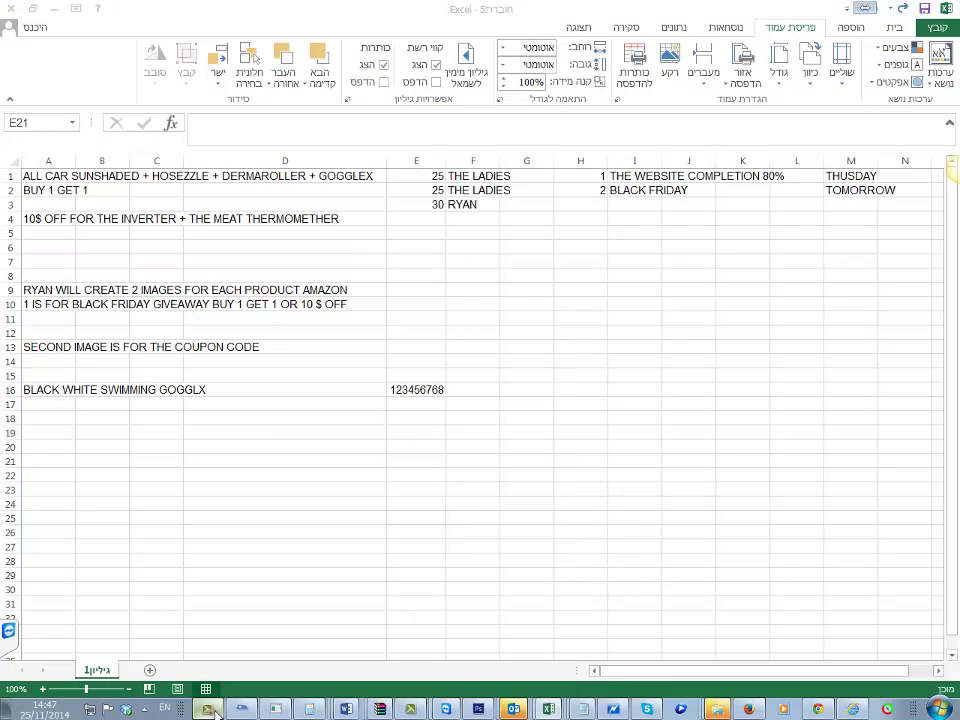
pyautogui.click(178, 709)
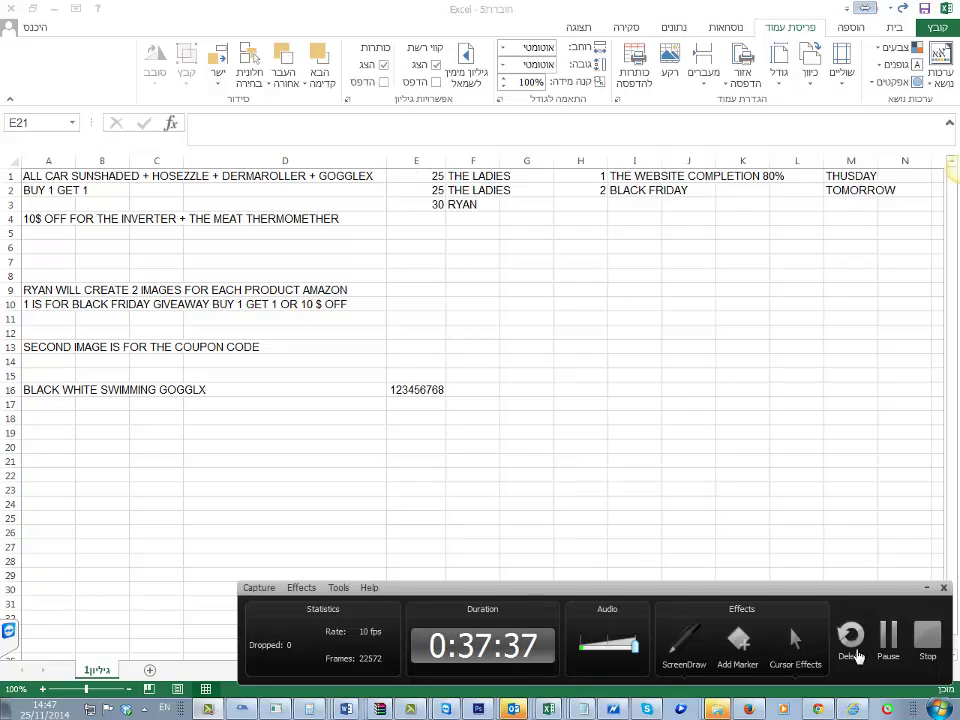